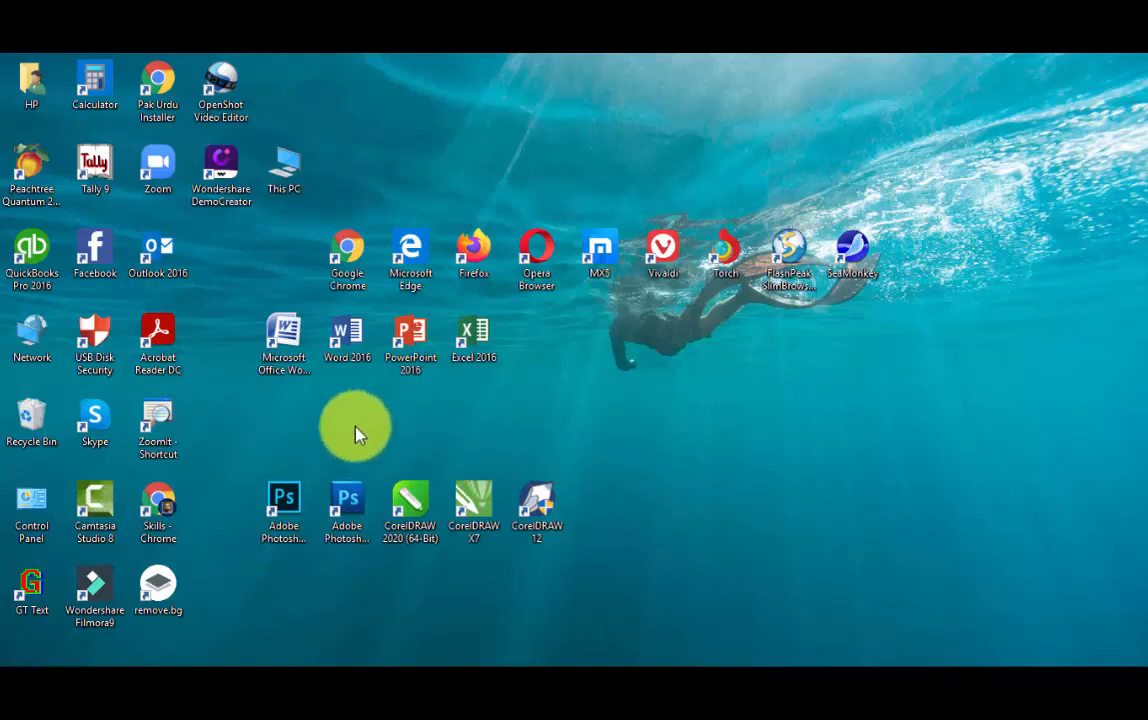
- Start Word 2016 and browse the computer for an existing document to open
double_click(357, 350)
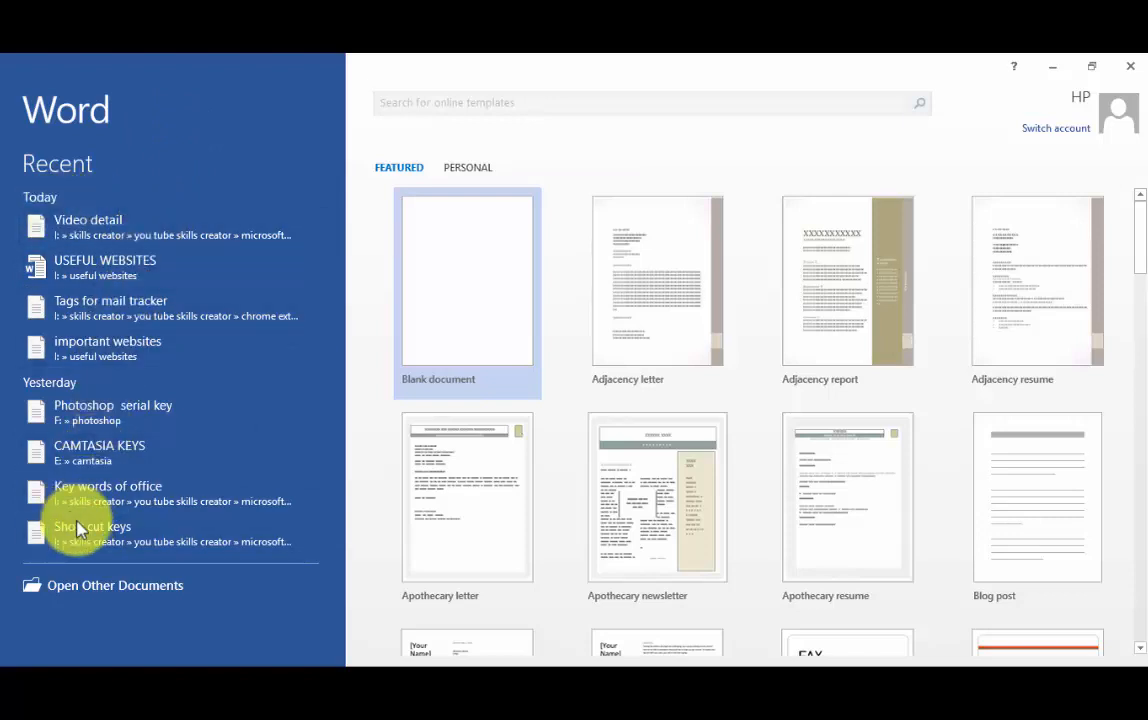
left_click(85, 590)
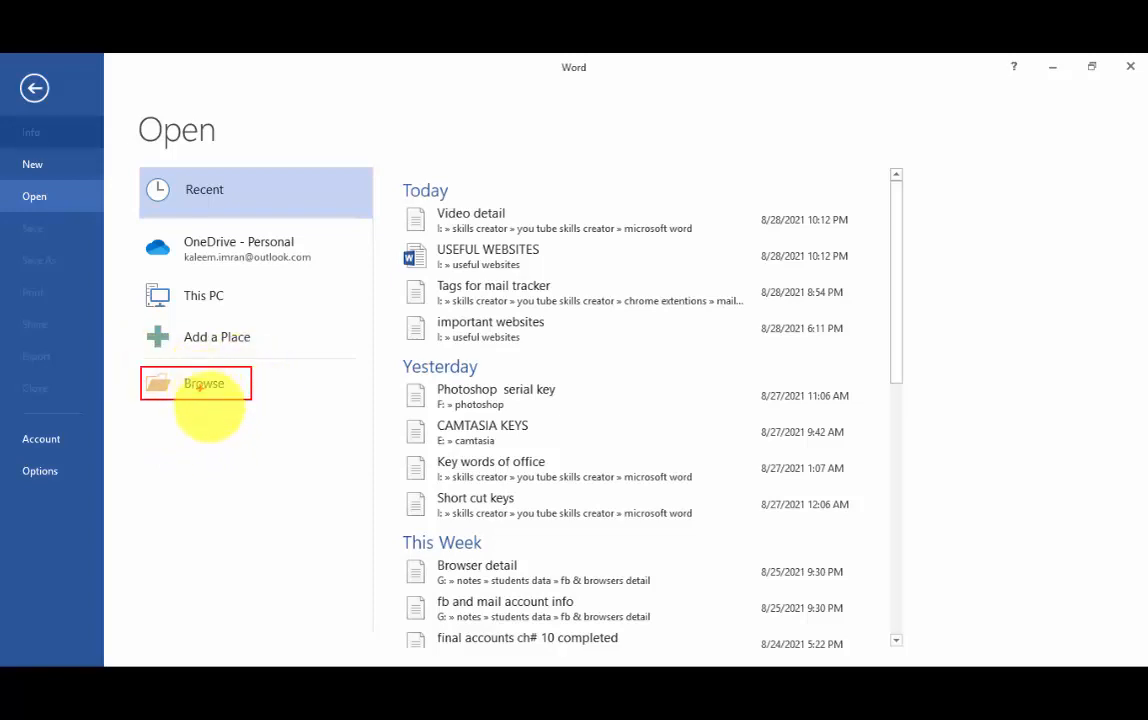
left_click(185, 392)
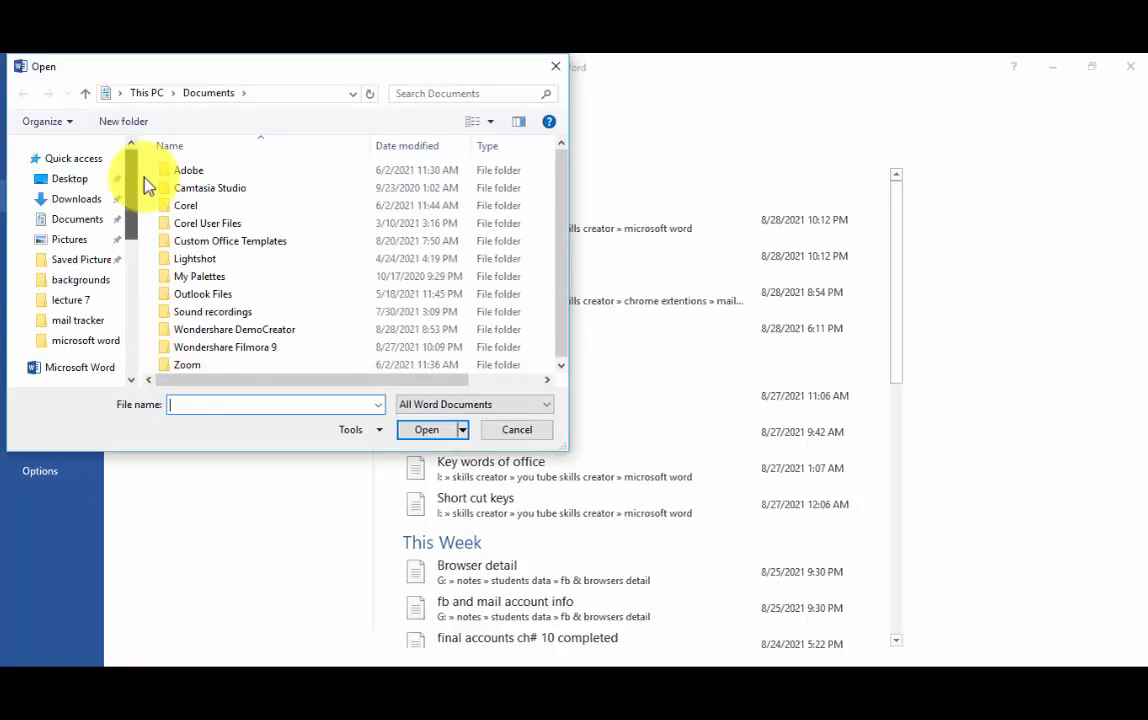
- Open the "accounting notes" document from the "ms word files" folder on the training drive & misc. (H:)
left_click_drag(132, 185, 138, 320)
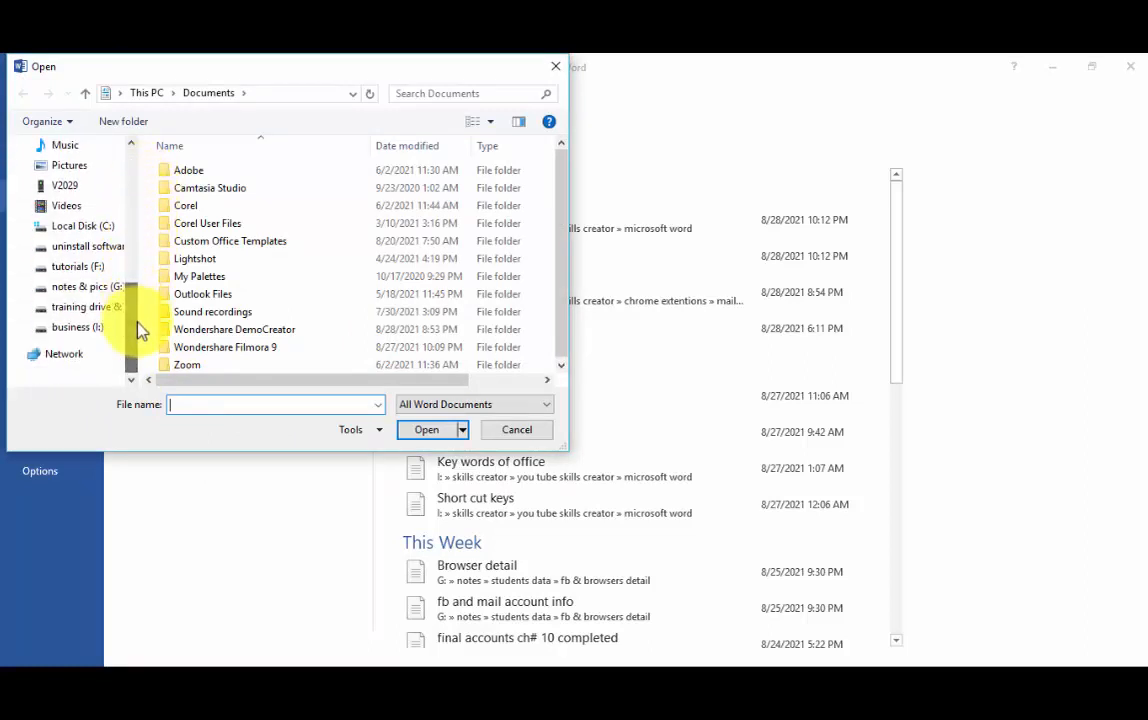
left_click(75, 311)
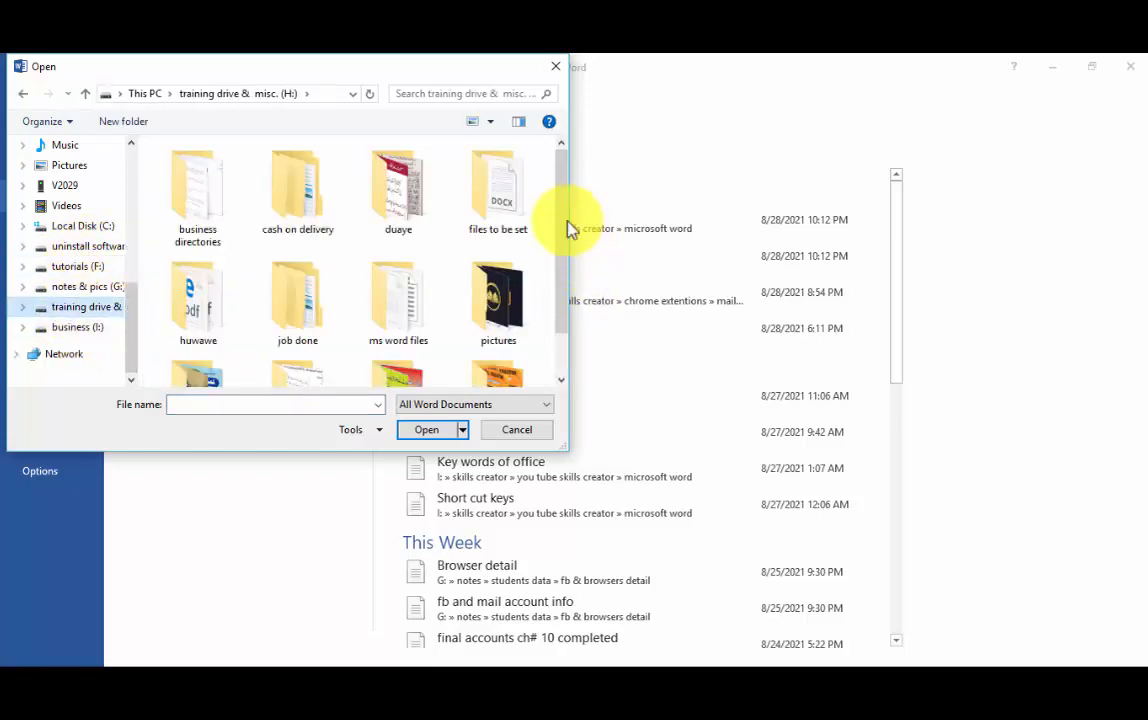
left_click_drag(571, 202, 768, 210)
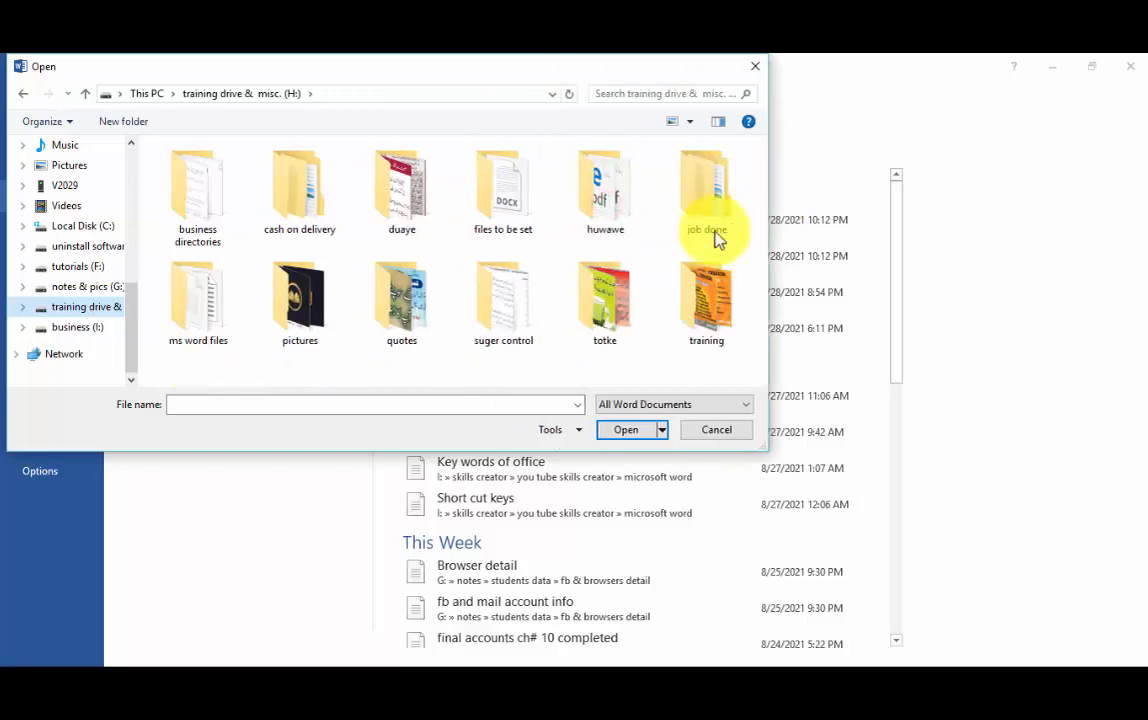
left_click(202, 308)
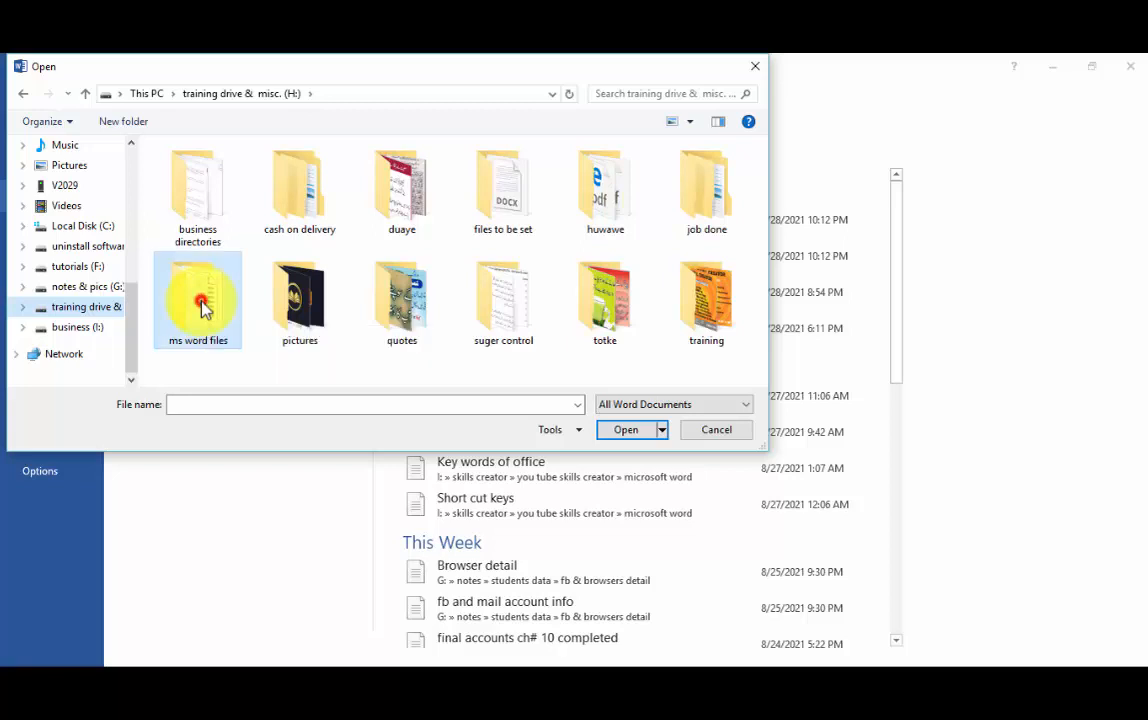
double_click(202, 308)
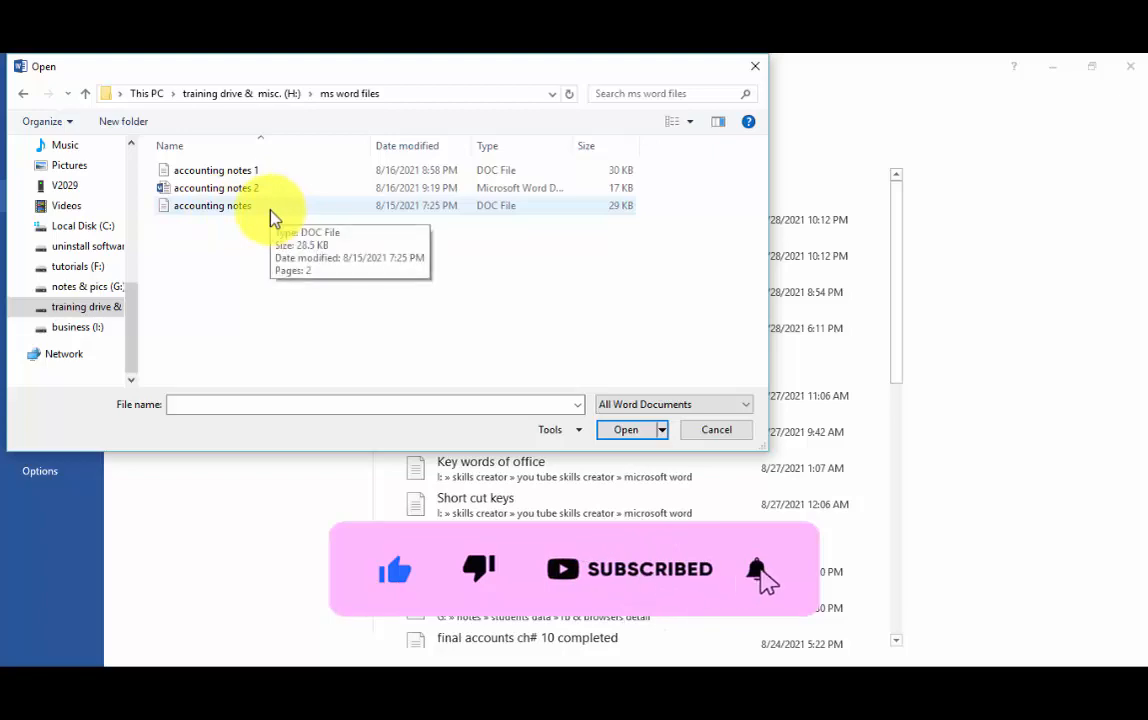
double_click(225, 210)
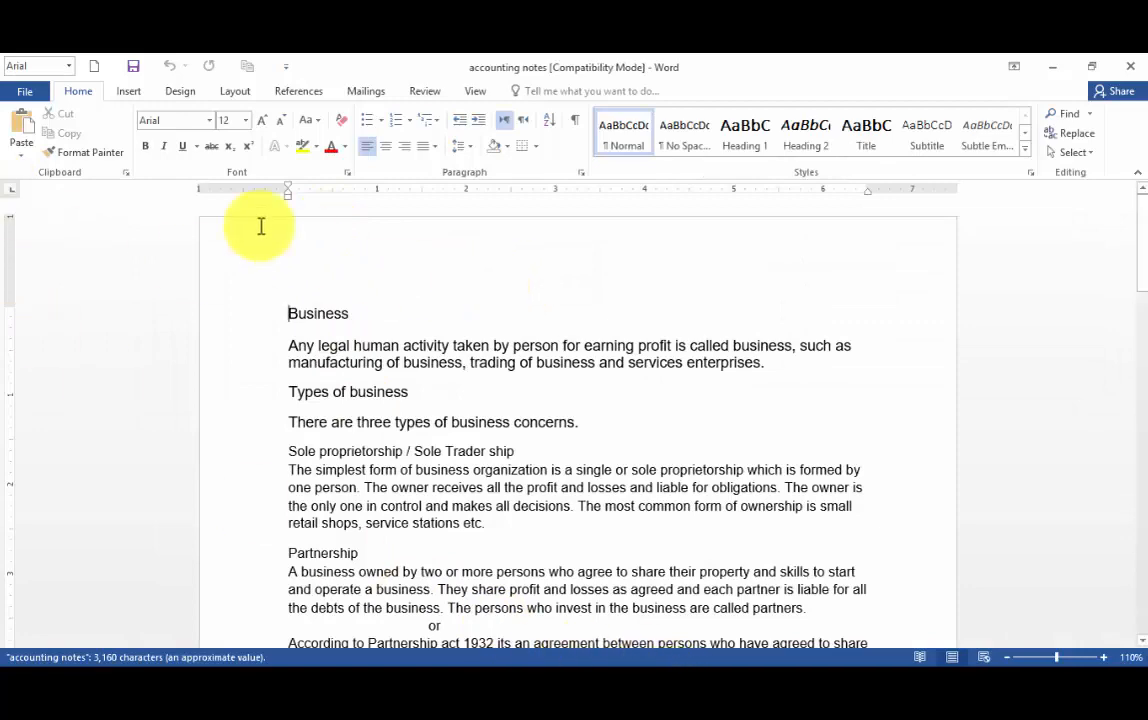
- Open the "accounting notes 2" document from the "ms word files" folder
left_click(27, 93)
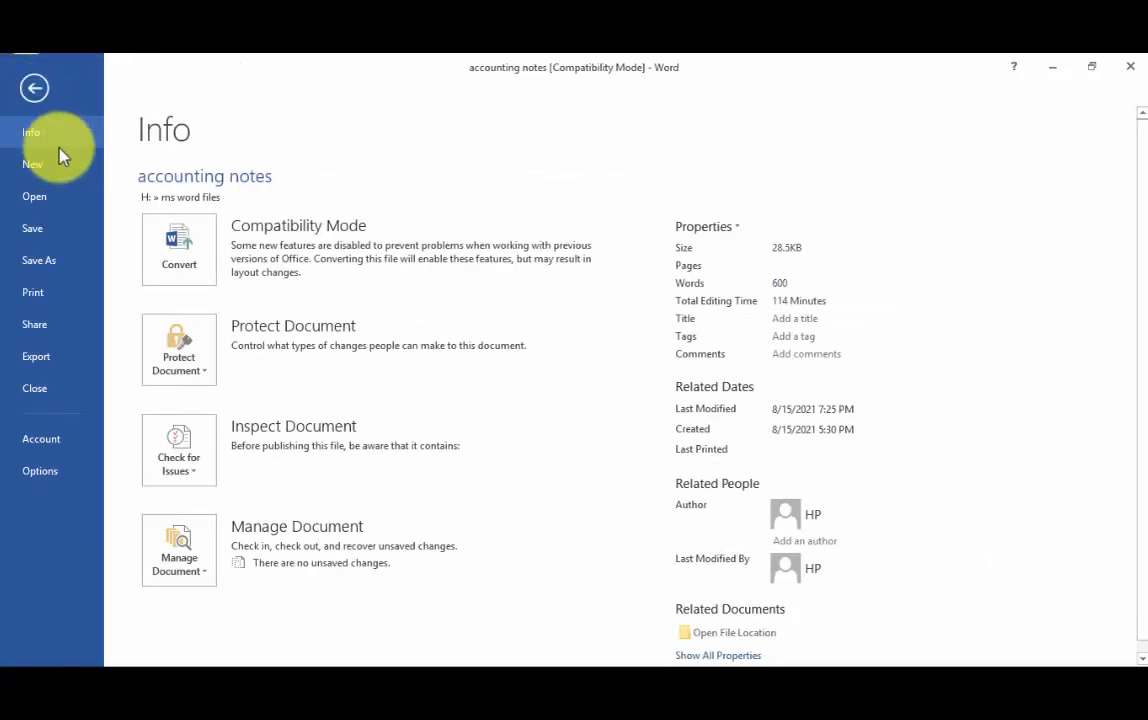
left_click(34, 200)
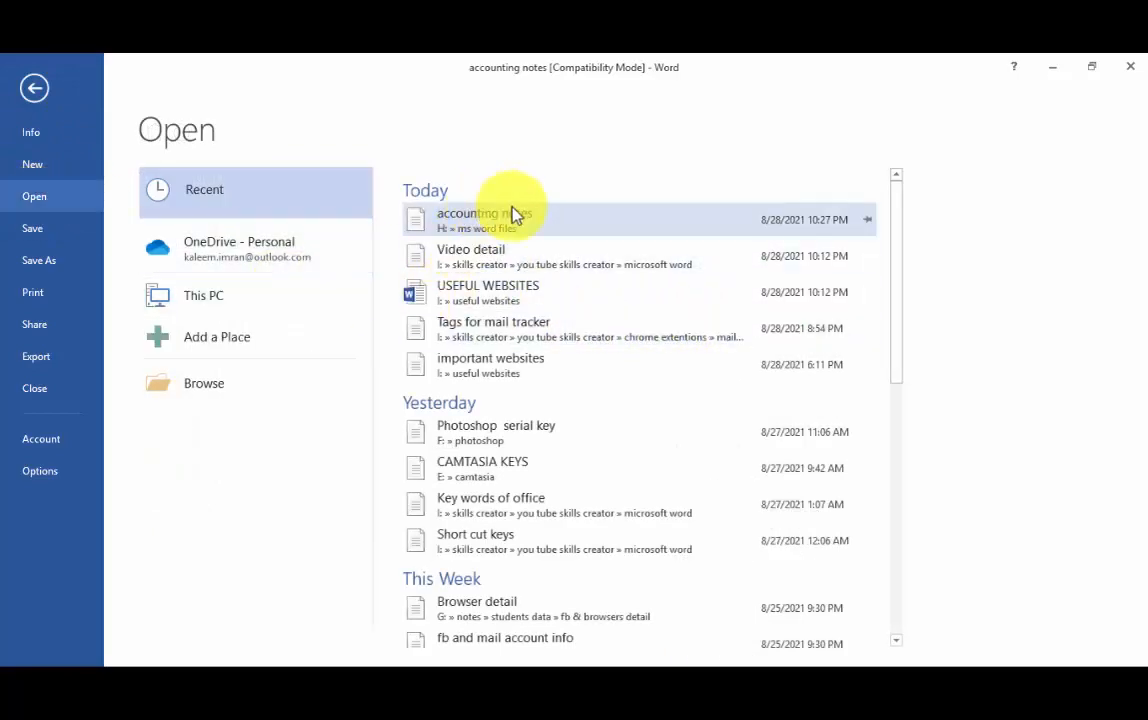
left_click(193, 385)
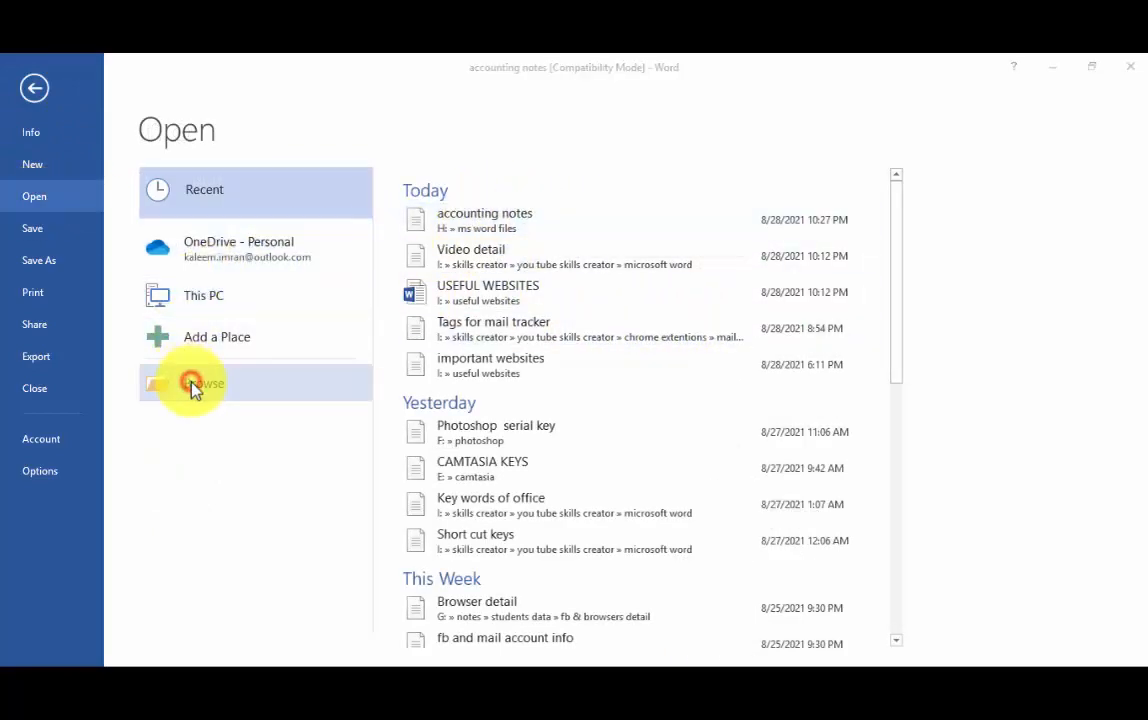
double_click(212, 188)
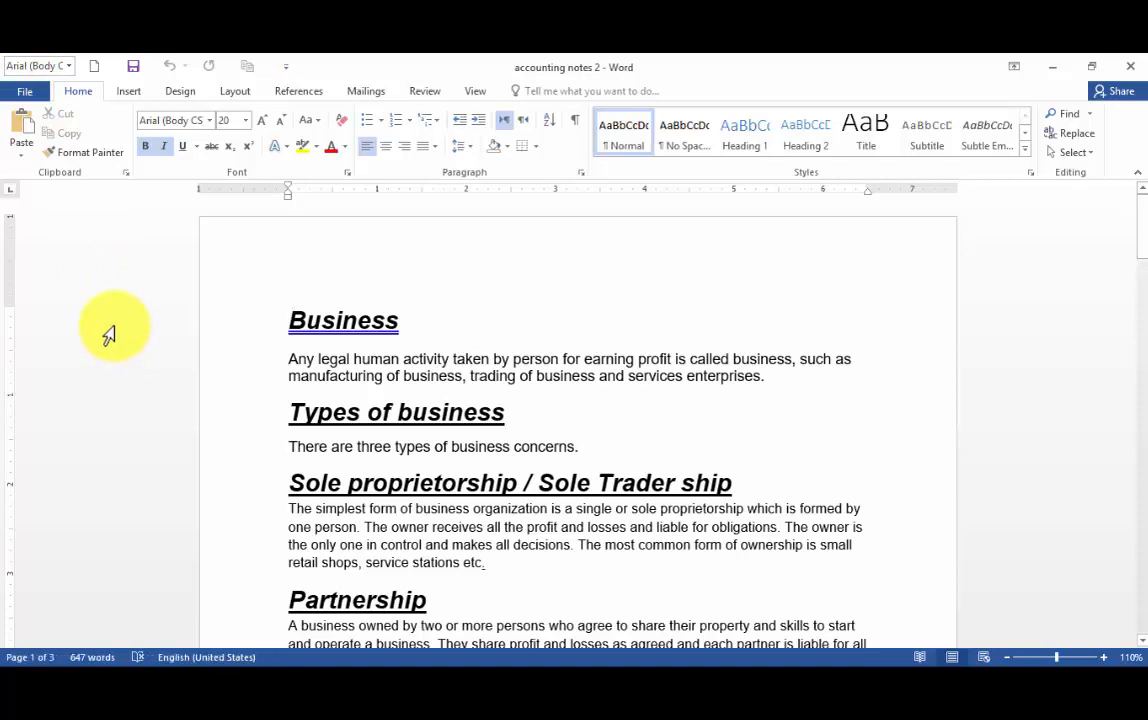
- Browse the "ms word files" folder again and reopen "accounting notes 2" instead of "accounting notes"
key("ctrl+o")
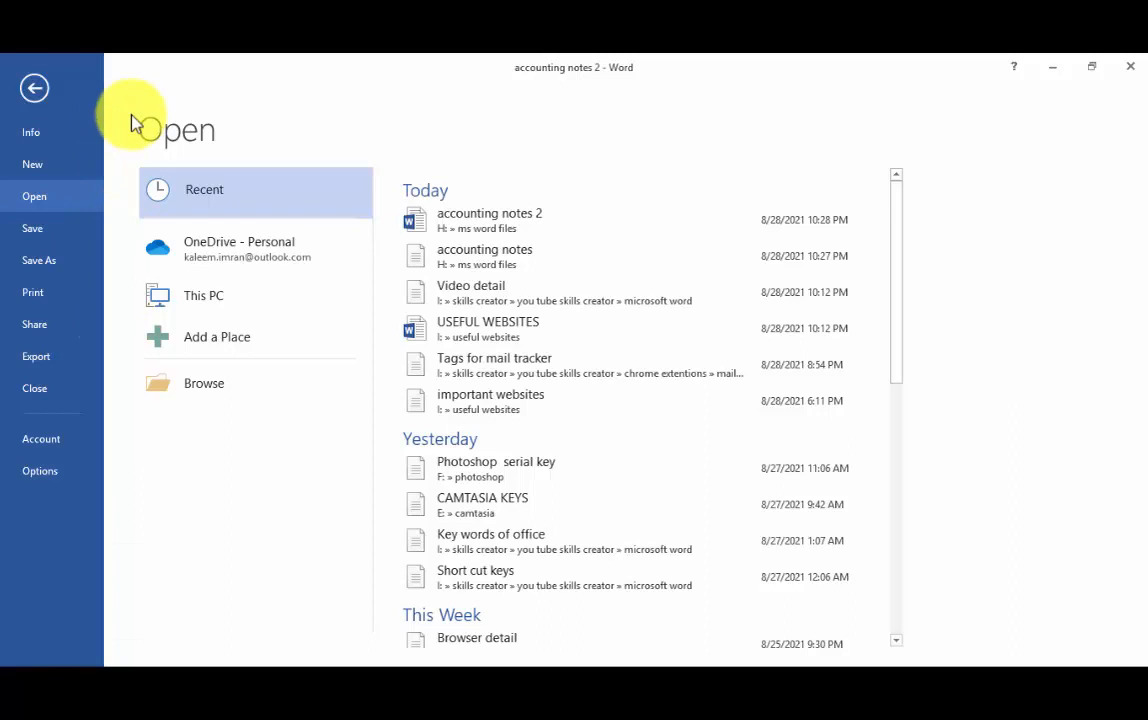
left_click(188, 387)
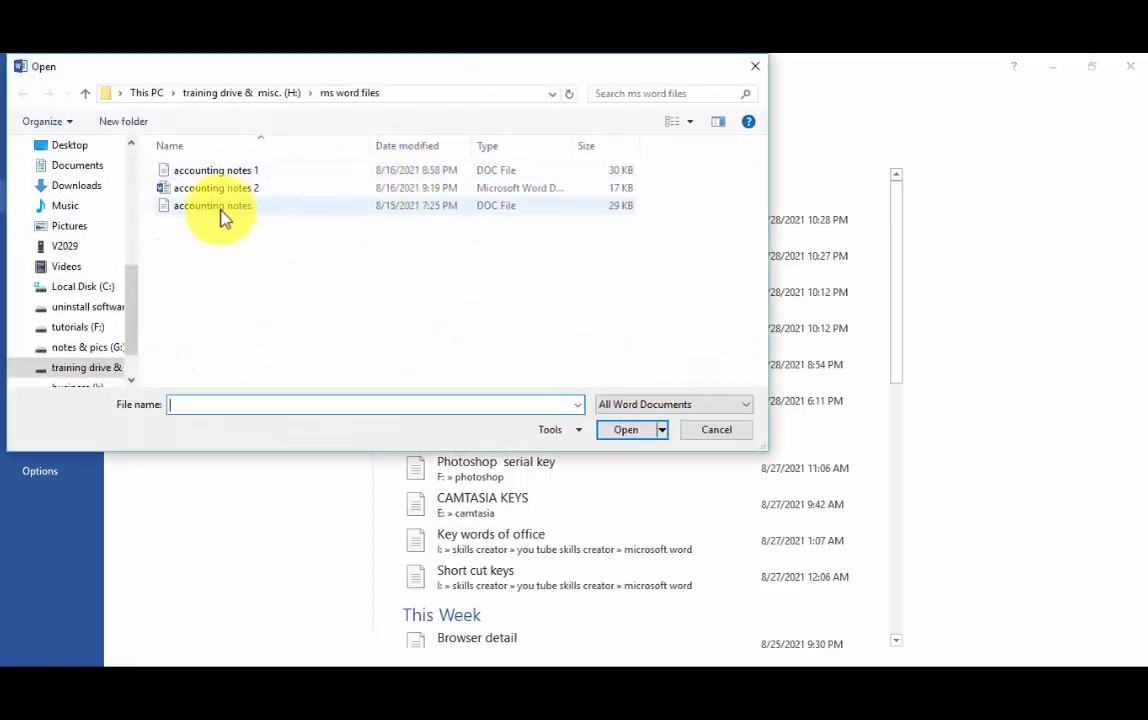
left_click(222, 207)
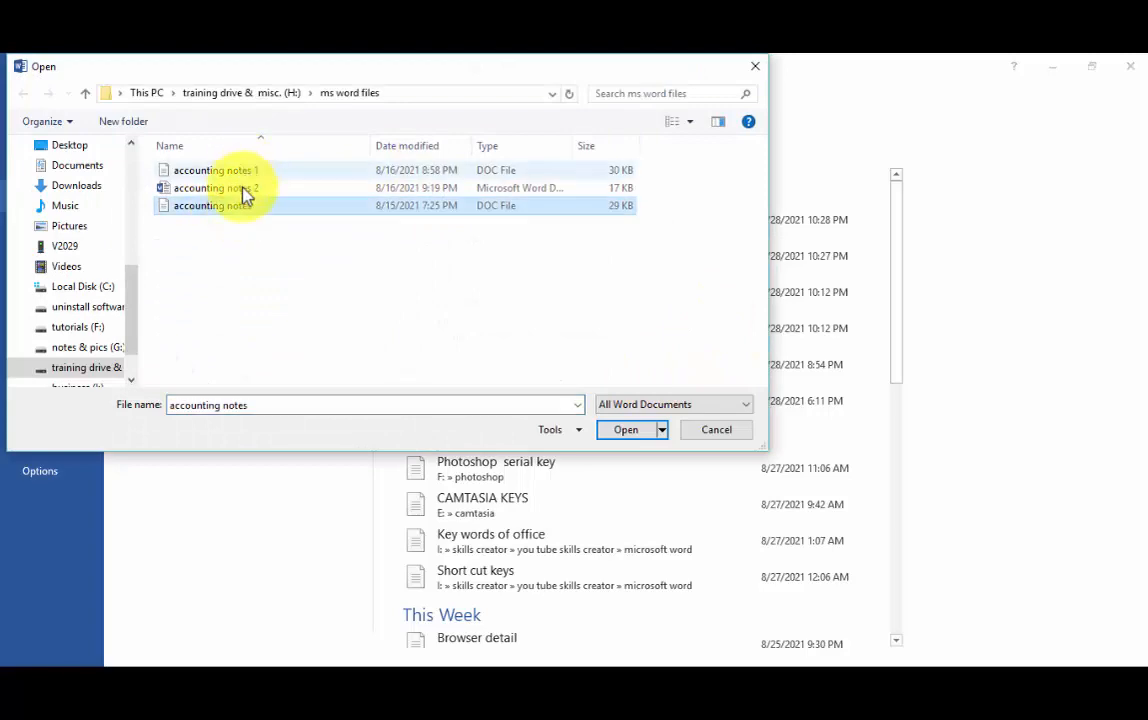
left_click(238, 188)
left_click(624, 431)
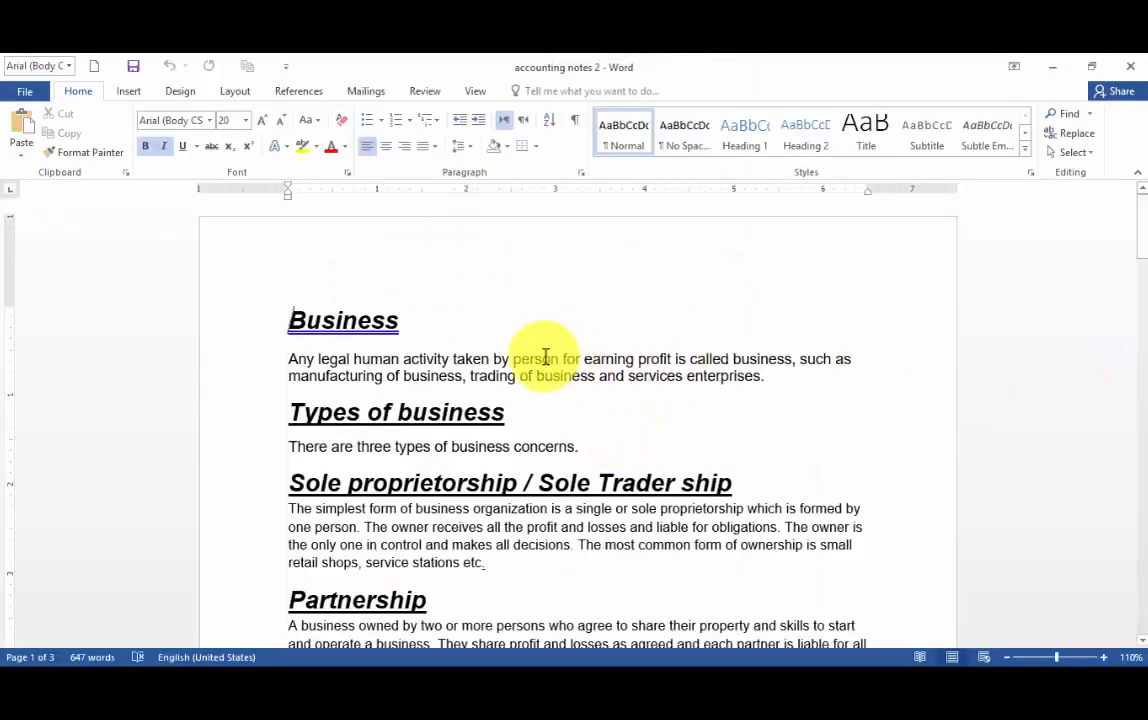
- Switch to the "accounting notes" document, look through its content, and close it
mouse_move(815, 682)
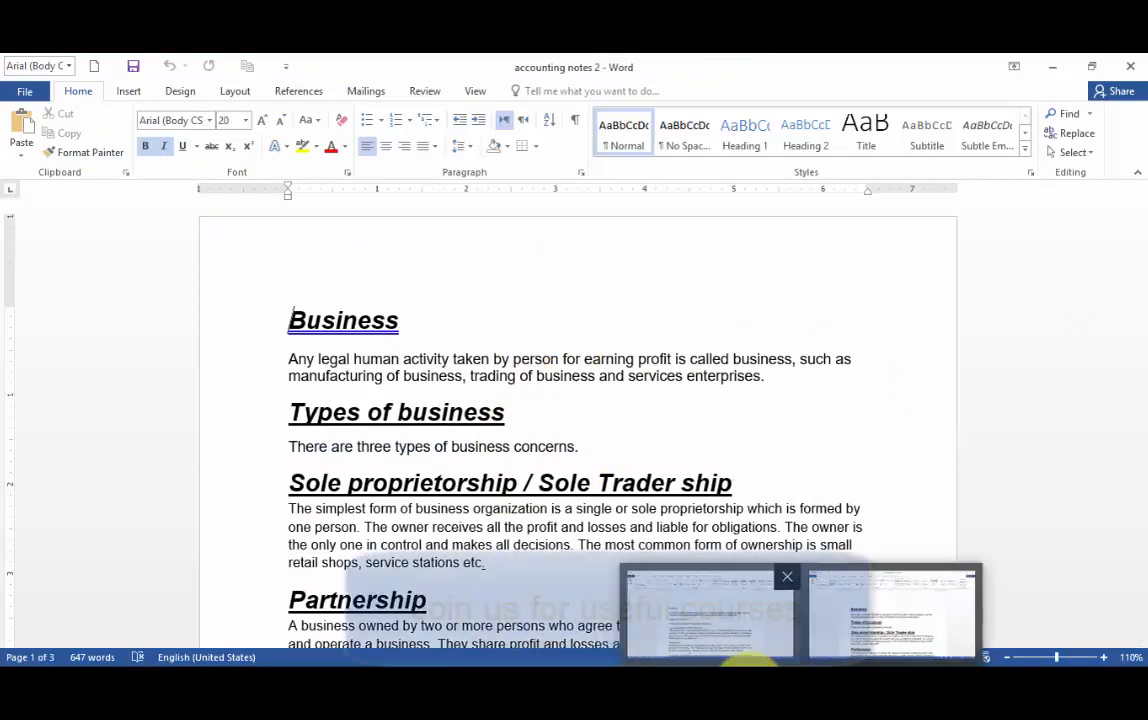
left_click(746, 664)
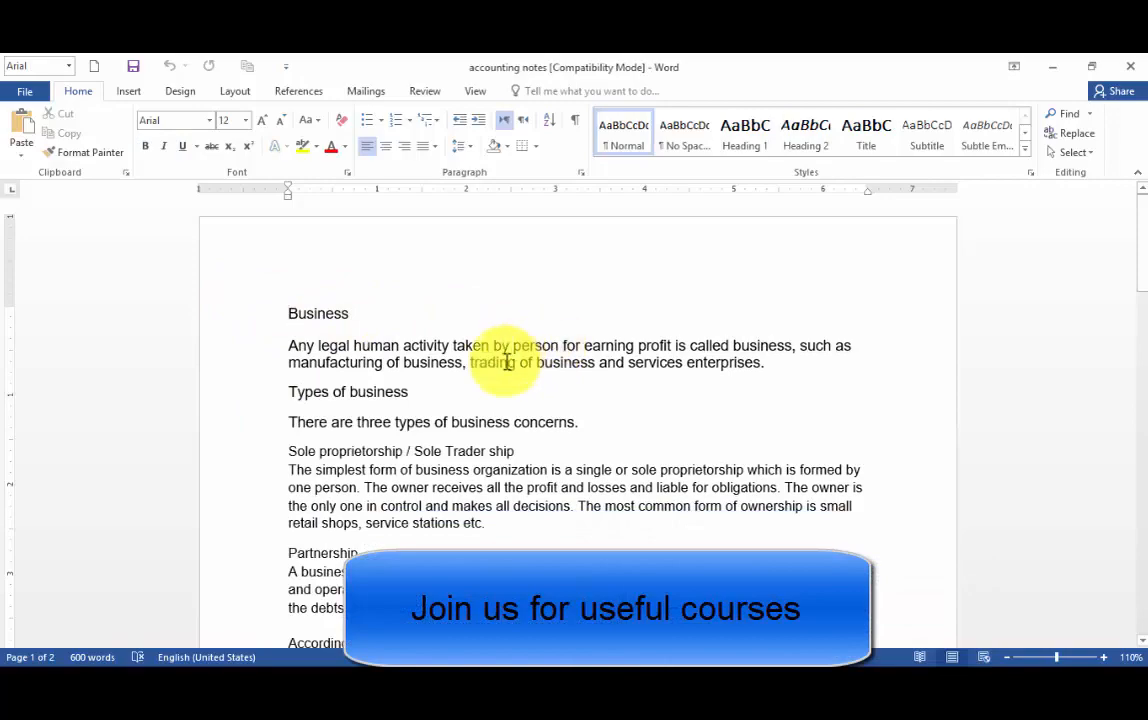
scroll(482, 365, "down", 15)
scroll(480, 366, "down", 12)
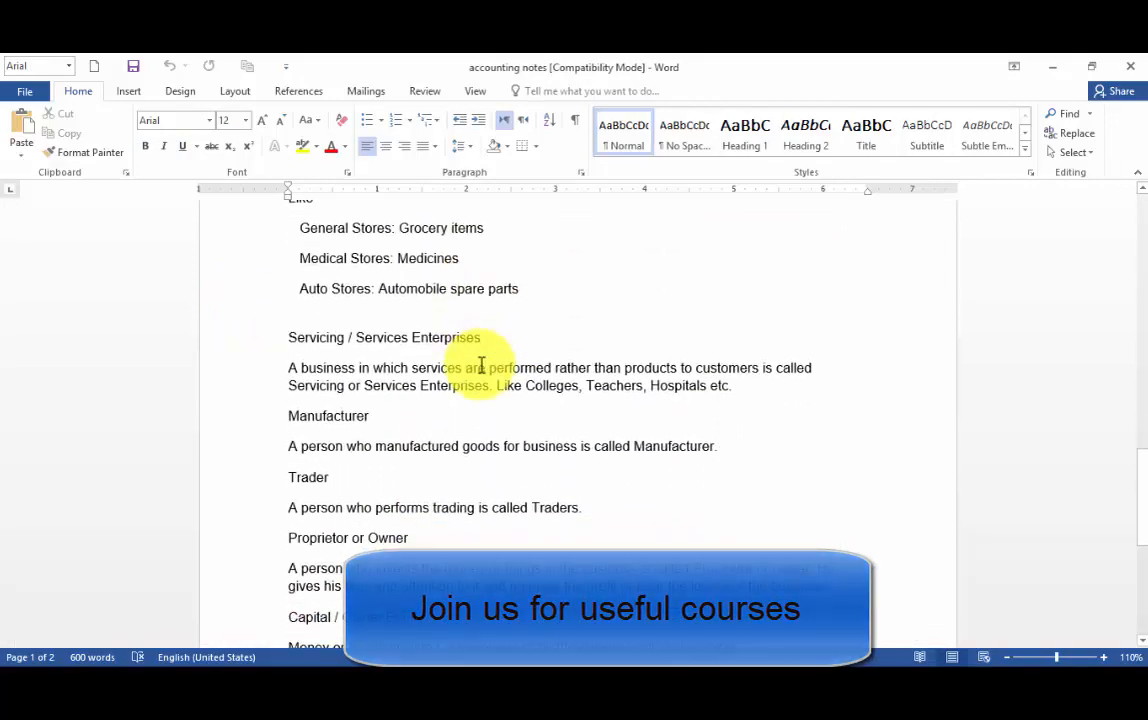
left_click(1130, 67)
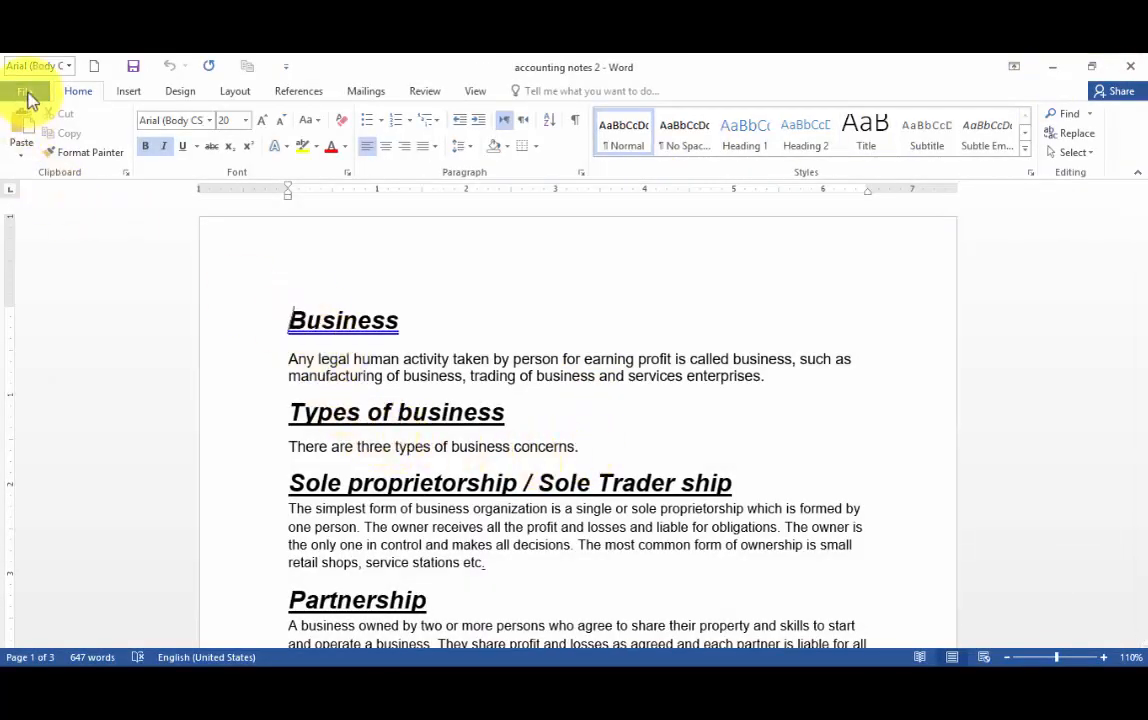
- Open the "accounting notes 1" document from the "ms word files" folder
left_click(28, 96)
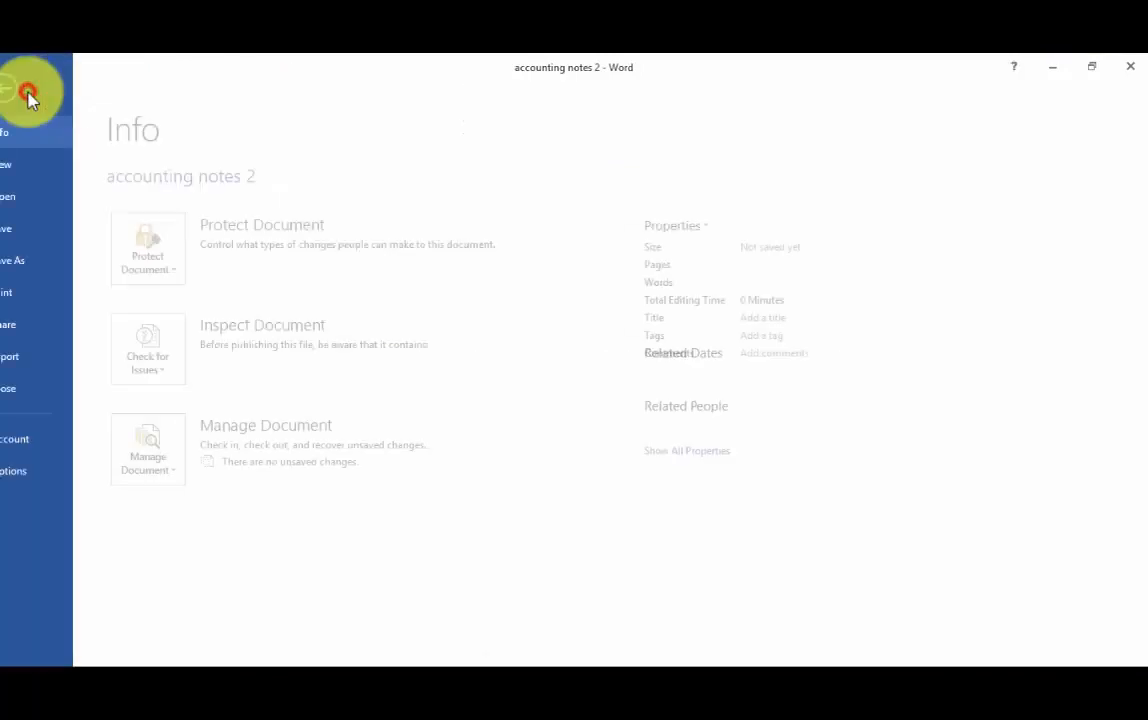
left_click(30, 197)
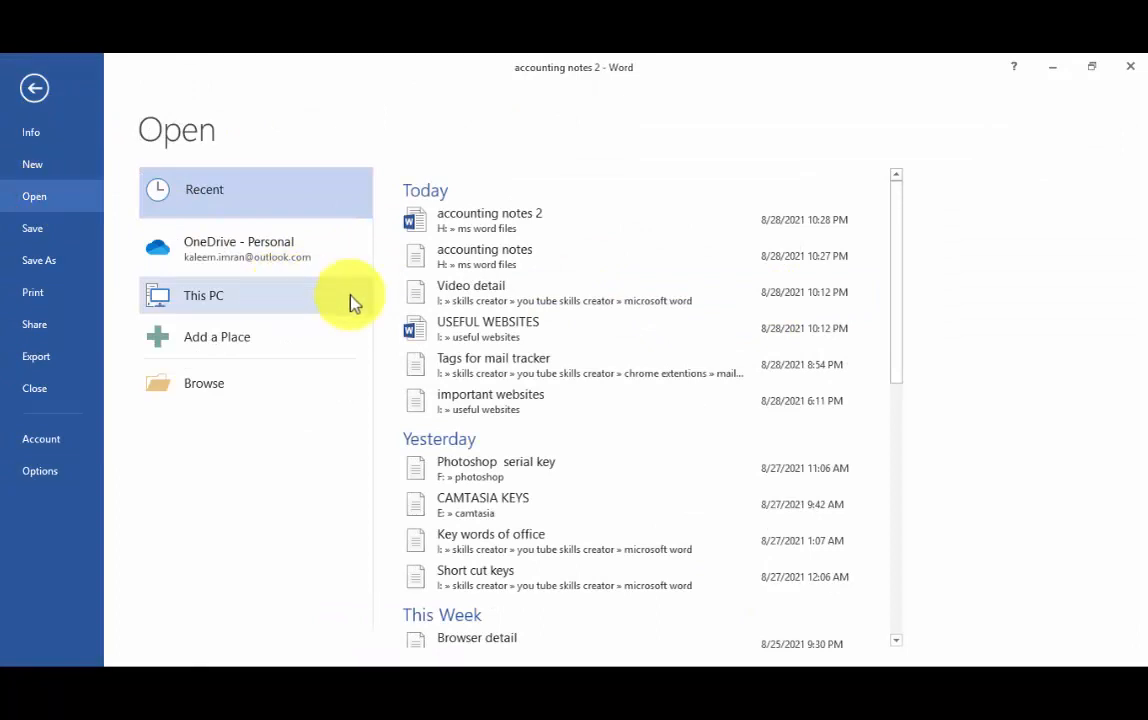
left_click(182, 385)
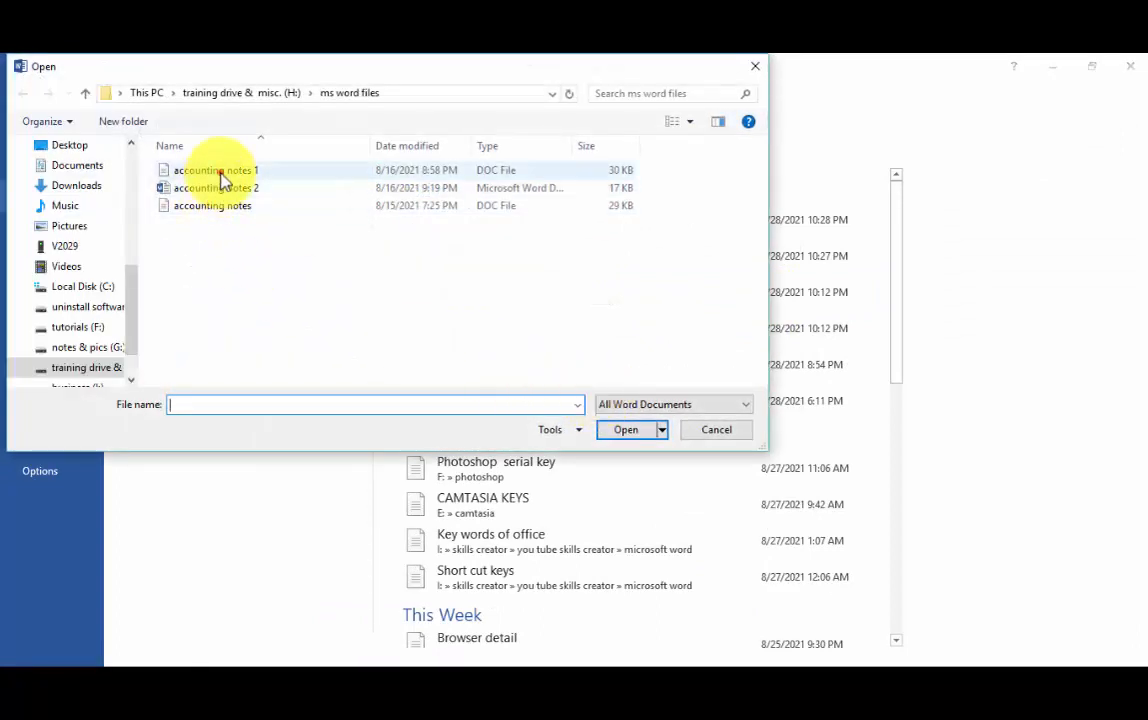
left_click(216, 170)
left_click(628, 430)
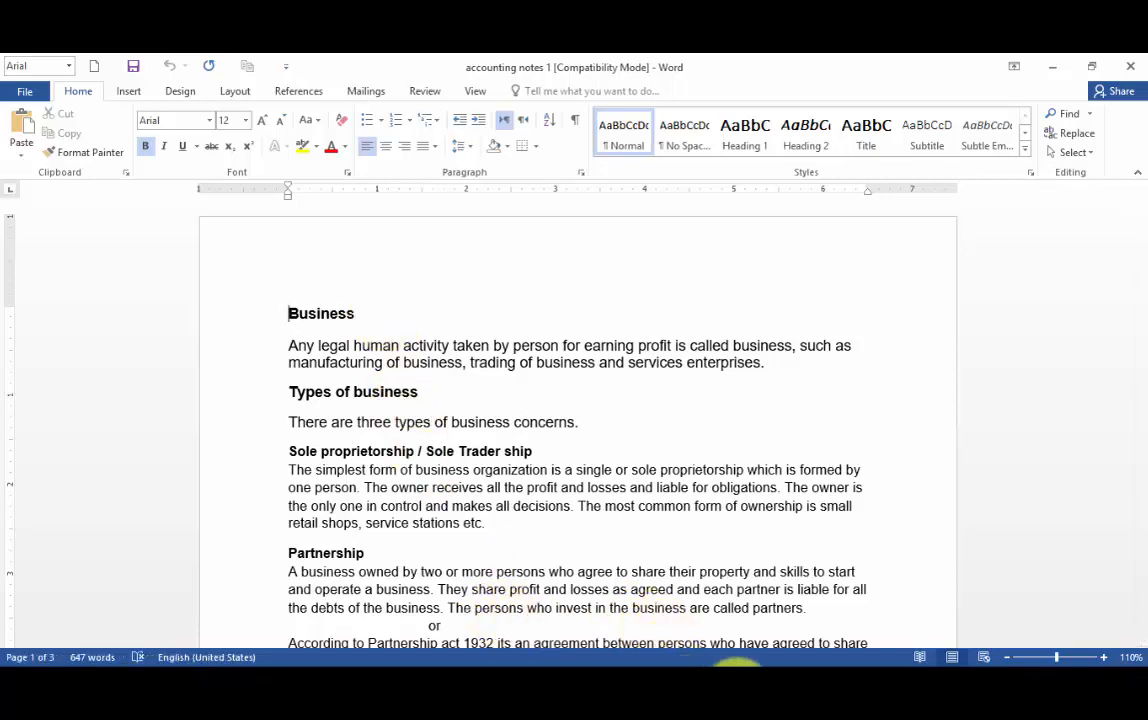
- Compare "accounting notes 2" with "accounting notes 1", and close "accounting notes 1"
mouse_move(735, 656)
left_click(712, 615)
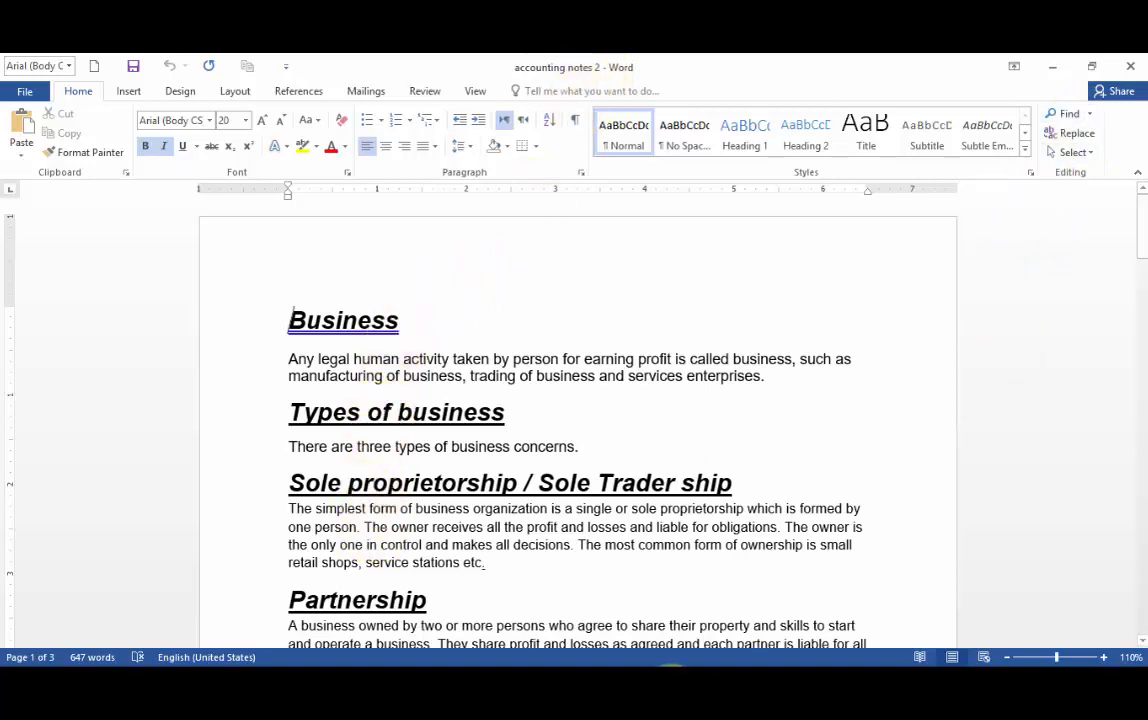
left_click(866, 678)
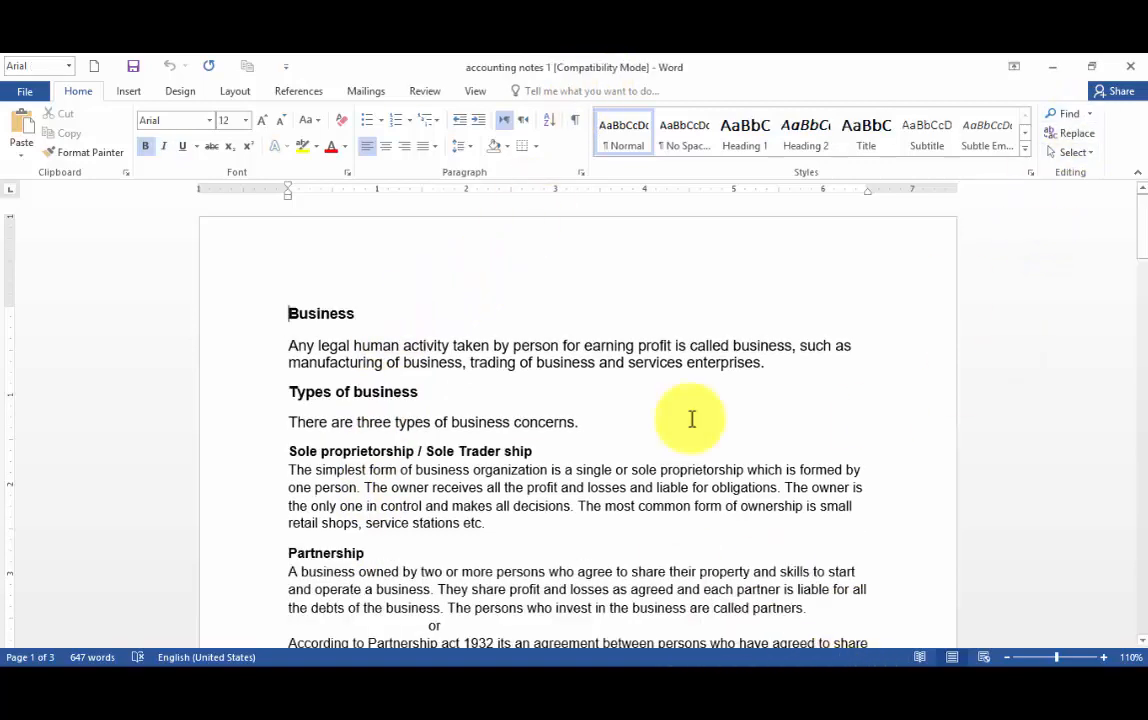
left_click(1132, 68)
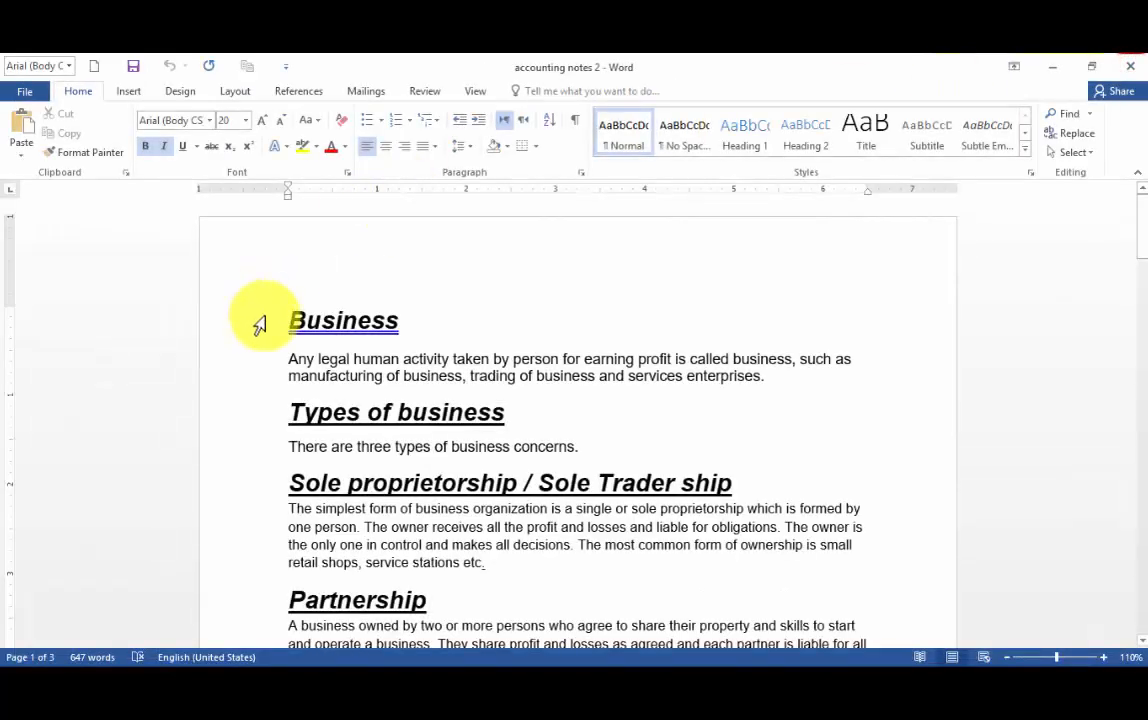
- Highlight the headings "Business", "Types of business" and "Sole proprietorship / Sole Trader ship" together, and clear the selection
scroll(790, 390, "down", 3)
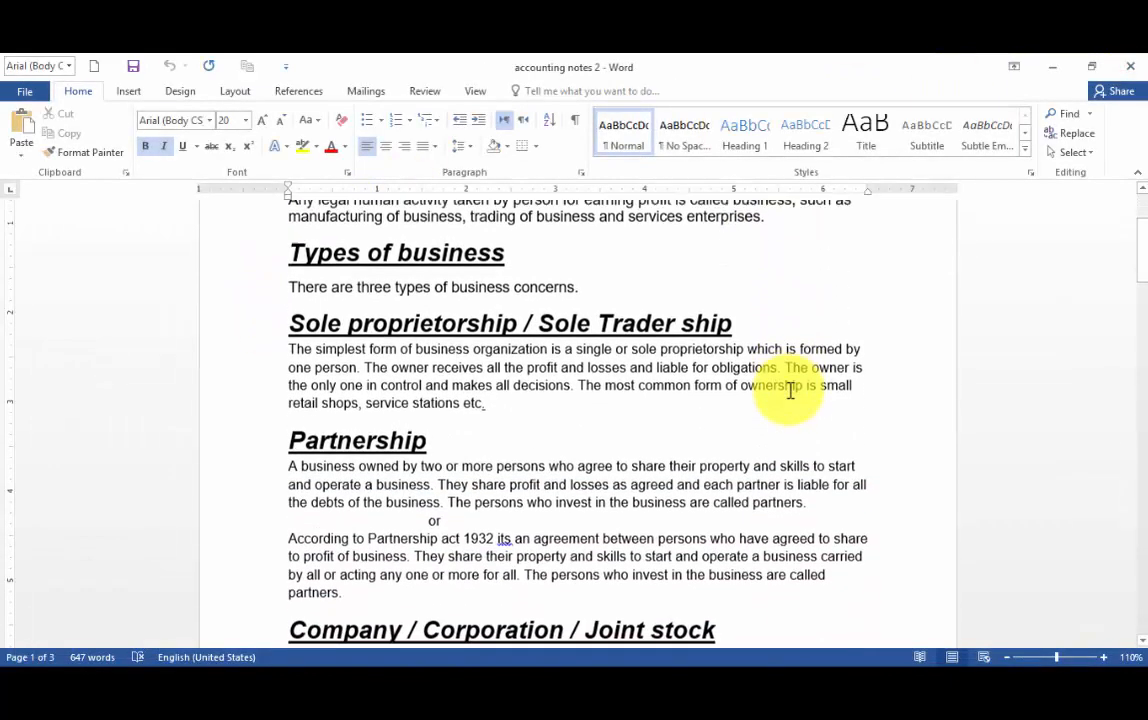
scroll(790, 390, "up", 3)
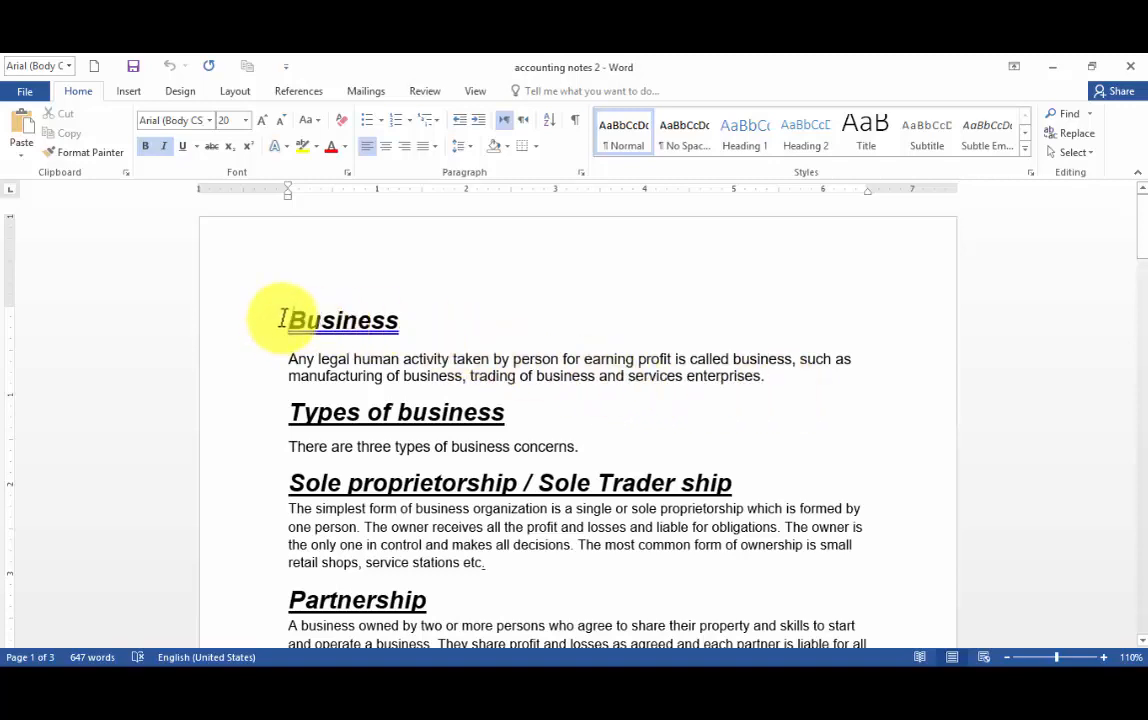
left_click_drag(293, 318, 416, 322)
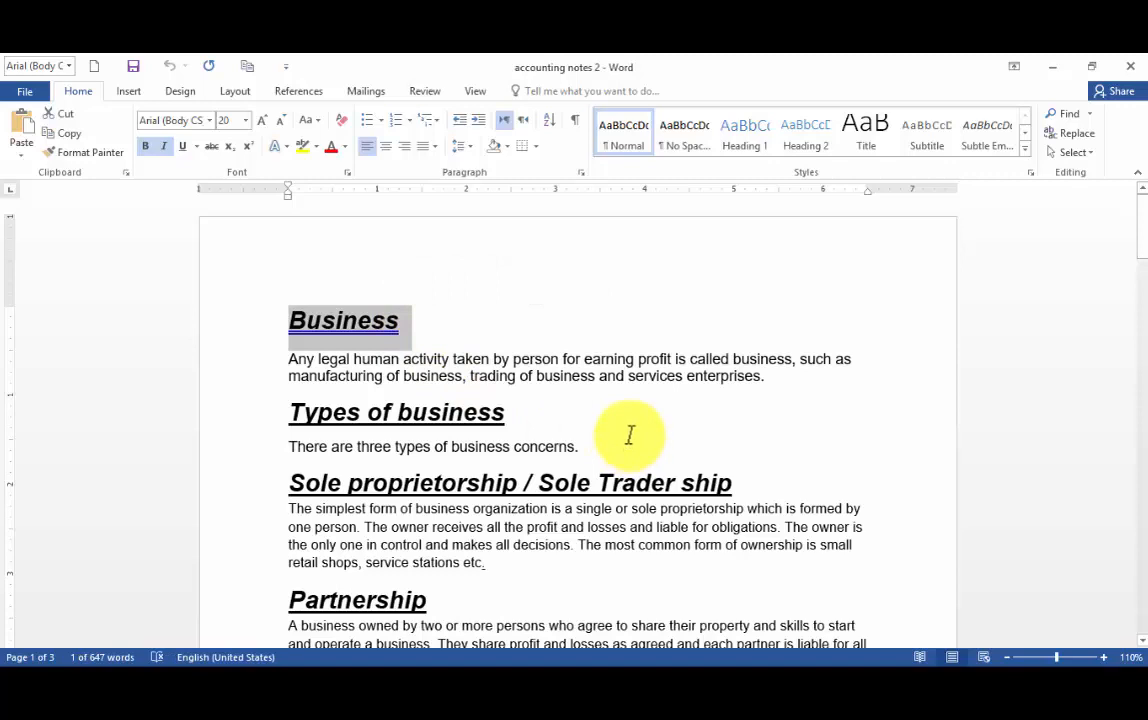
left_click_drag(287, 411, 508, 414)
left_click_drag(285, 482, 730, 484)
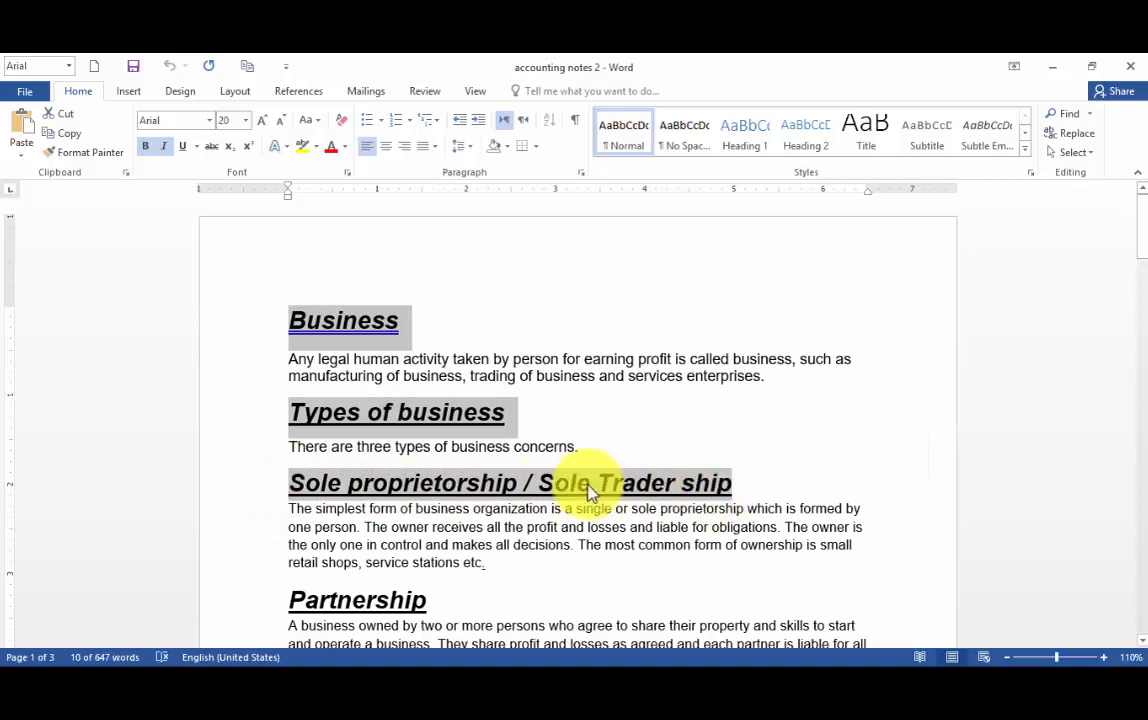
left_click(620, 415)
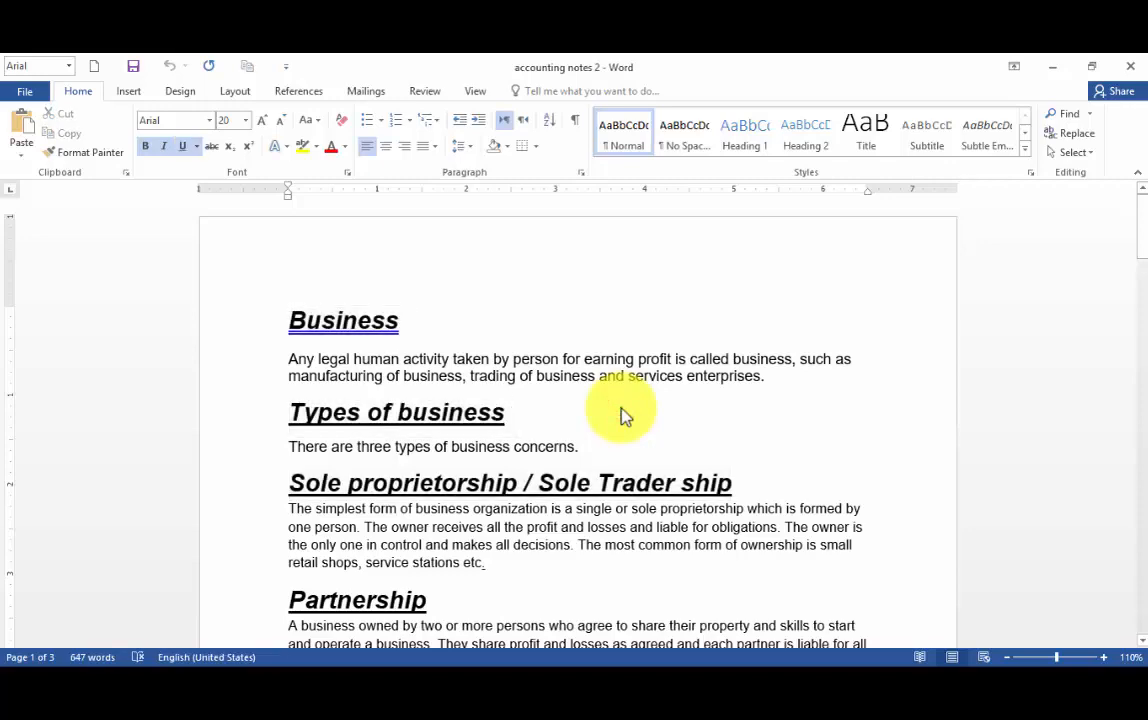
- Examine the heading formatting through the remaining sections of "accounting notes 2", down to the capital and transaction definitions
scroll(620, 415, "down", 12)
scroll(623, 408, "down", 1)
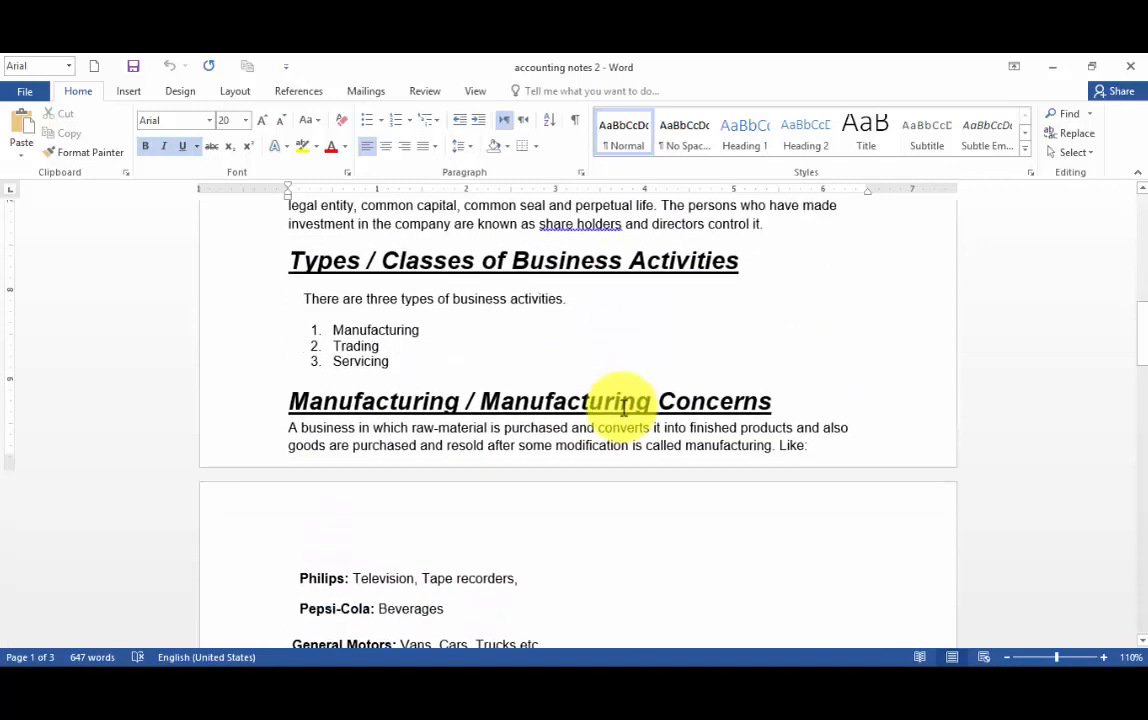
scroll(623, 408, "up", 3)
scroll(623, 408, "down", 10)
scroll(624, 408, "down", 10)
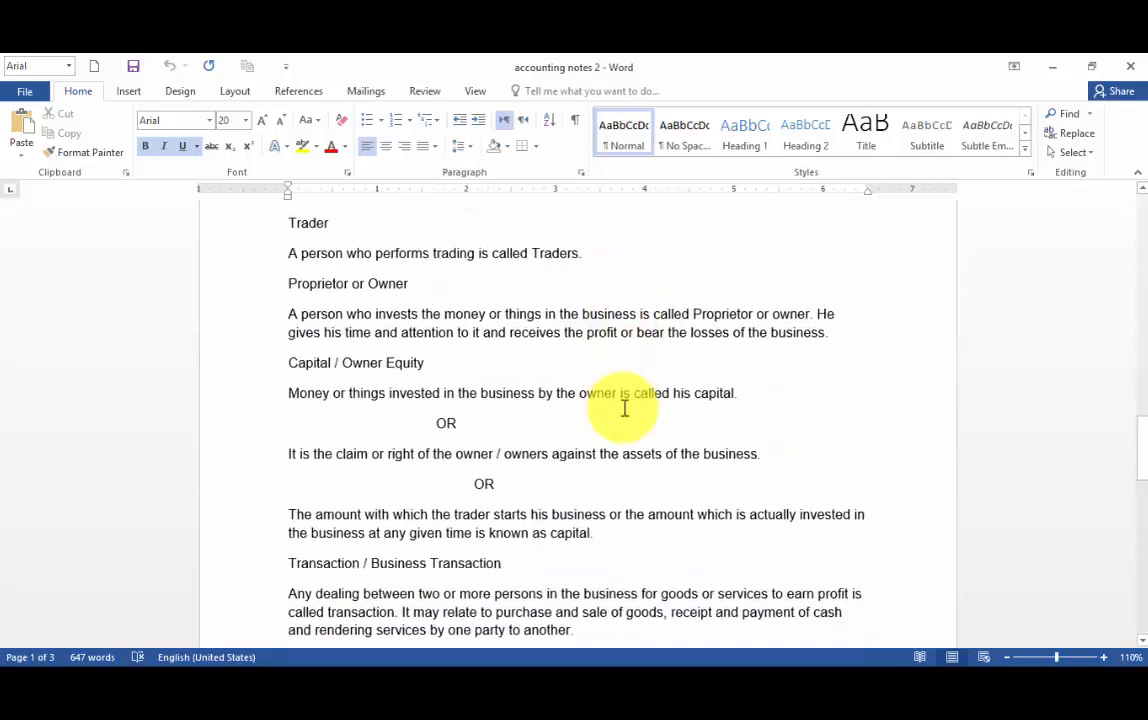
- Highlight the "Business" heading at the start of the document, and select the entire text through the last page
scroll(626, 407, "up", 15)
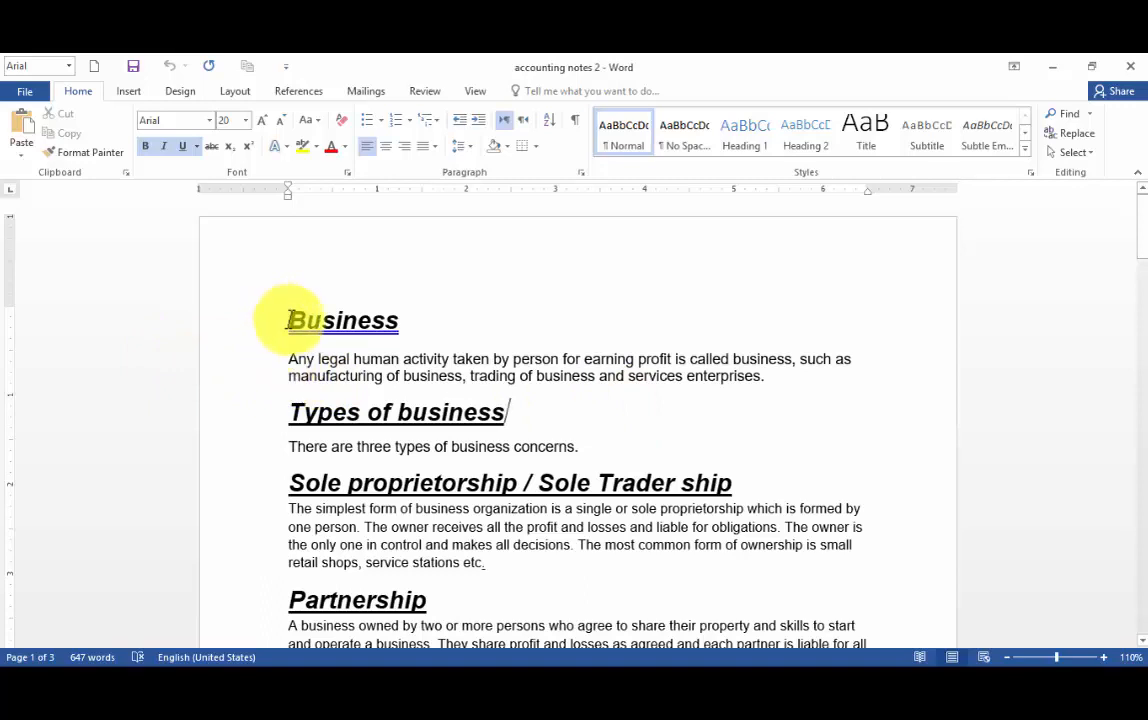
left_click_drag(288, 320, 489, 333)
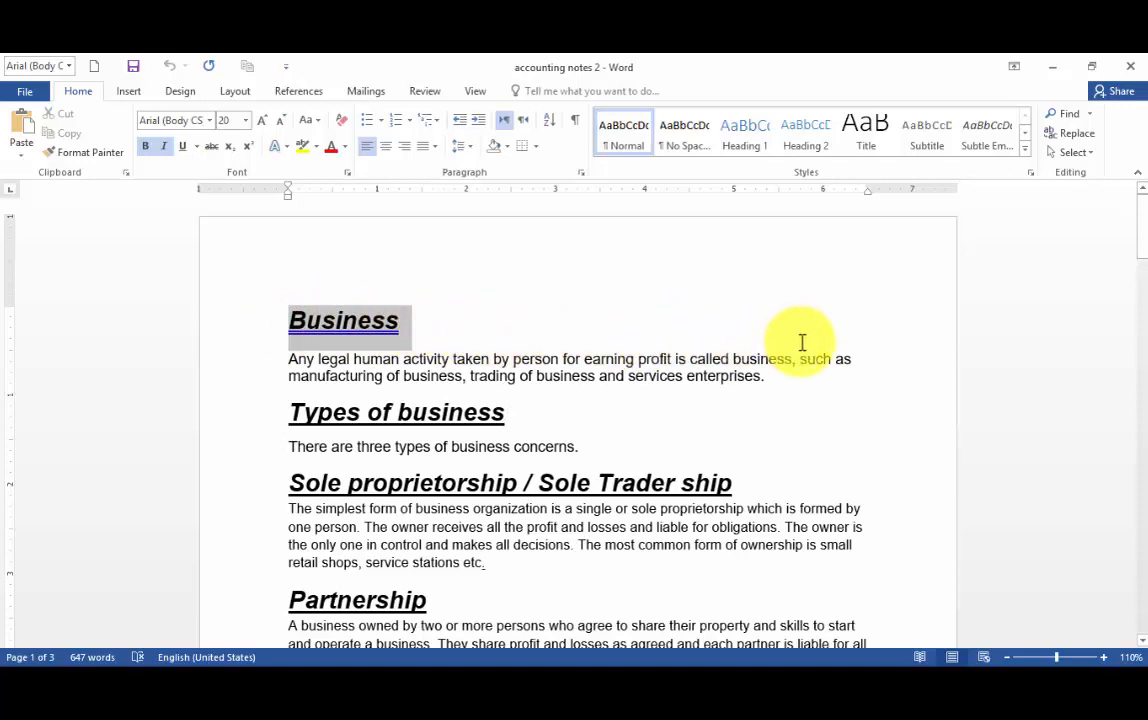
left_click_drag(802, 342, 790, 560)
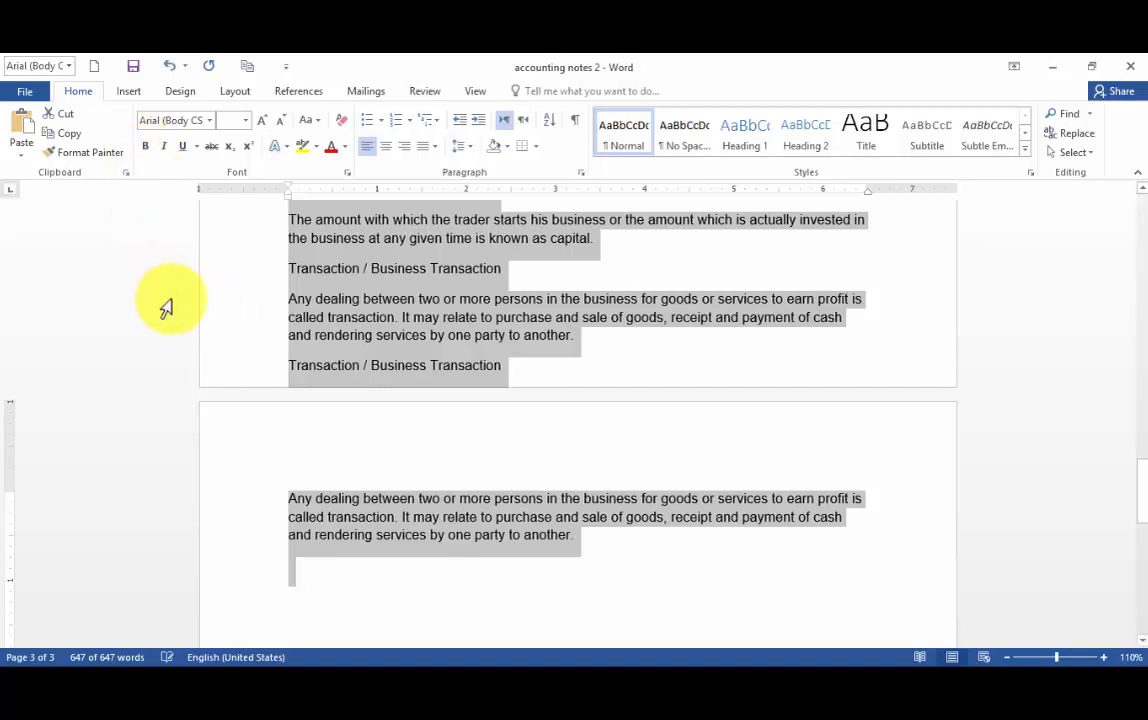
- Make all the selected text bold and remove the italics from the headings
left_click(146, 150)
scroll(490, 515, "up", 15)
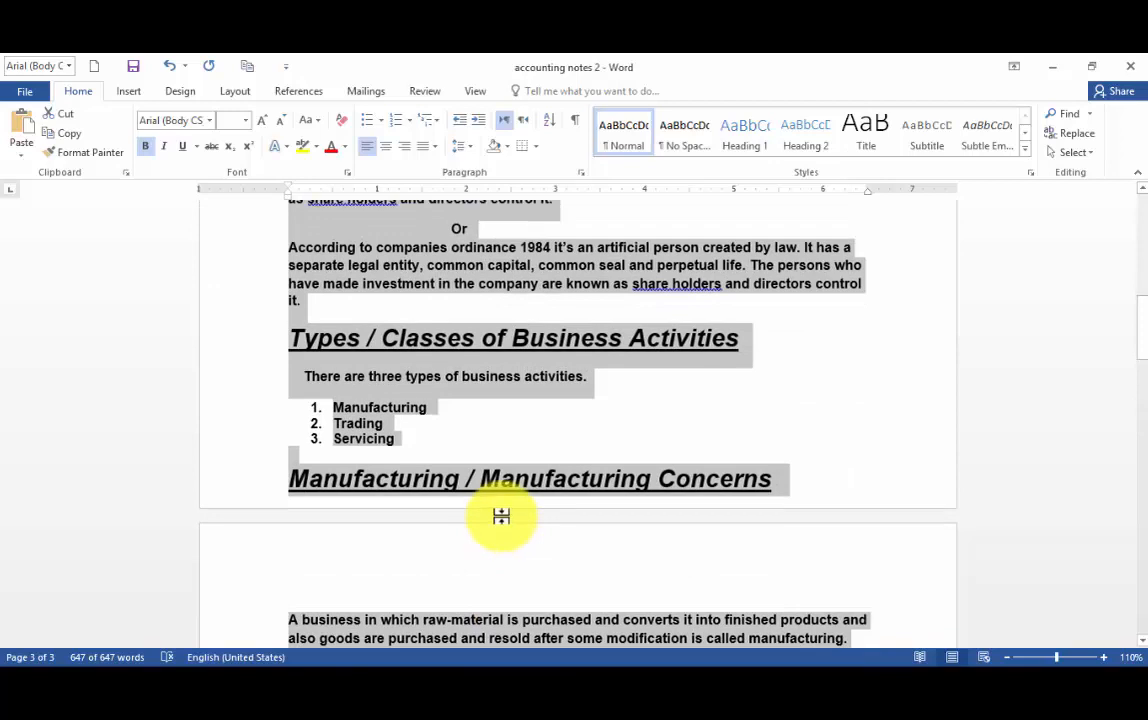
left_click(164, 147)
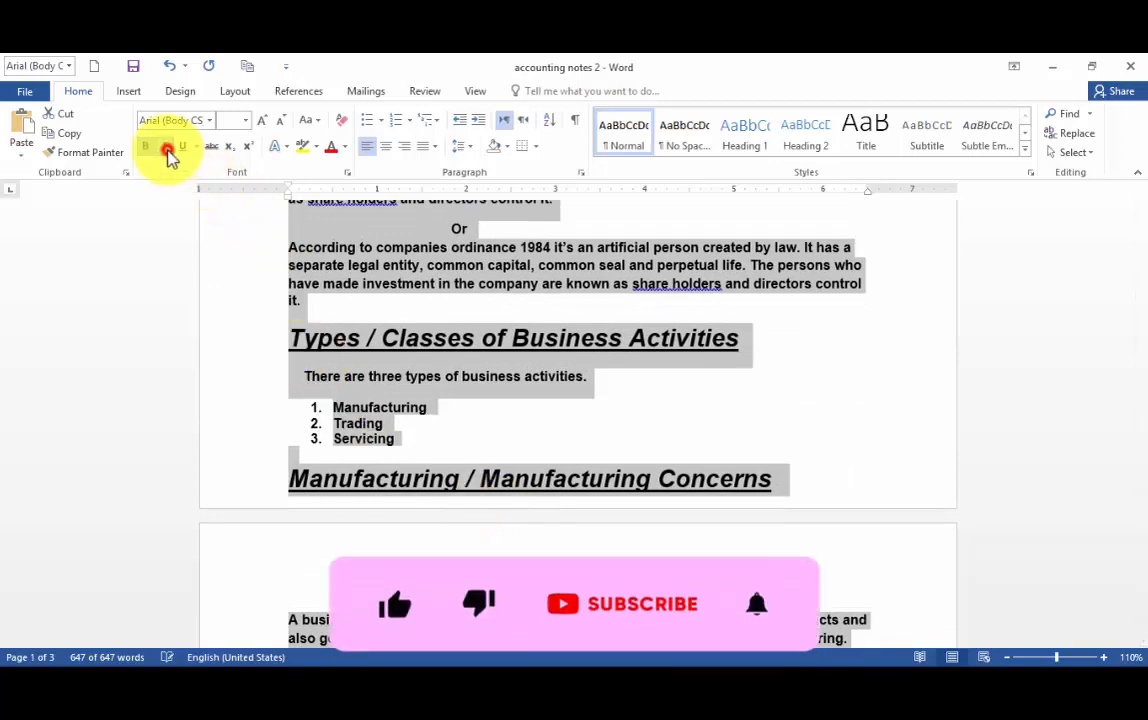
- Enlarge the selected text by two font size increments and change its font to Wide Latin
left_click(262, 122)
left_click(263, 123)
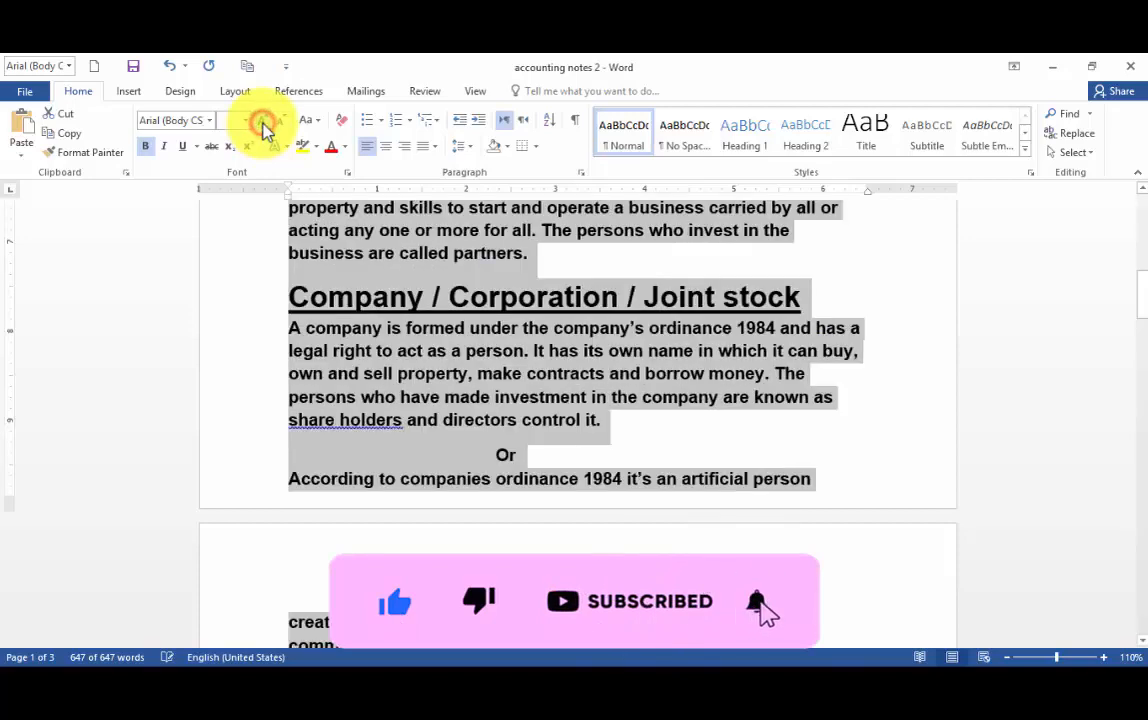
left_click(210, 121)
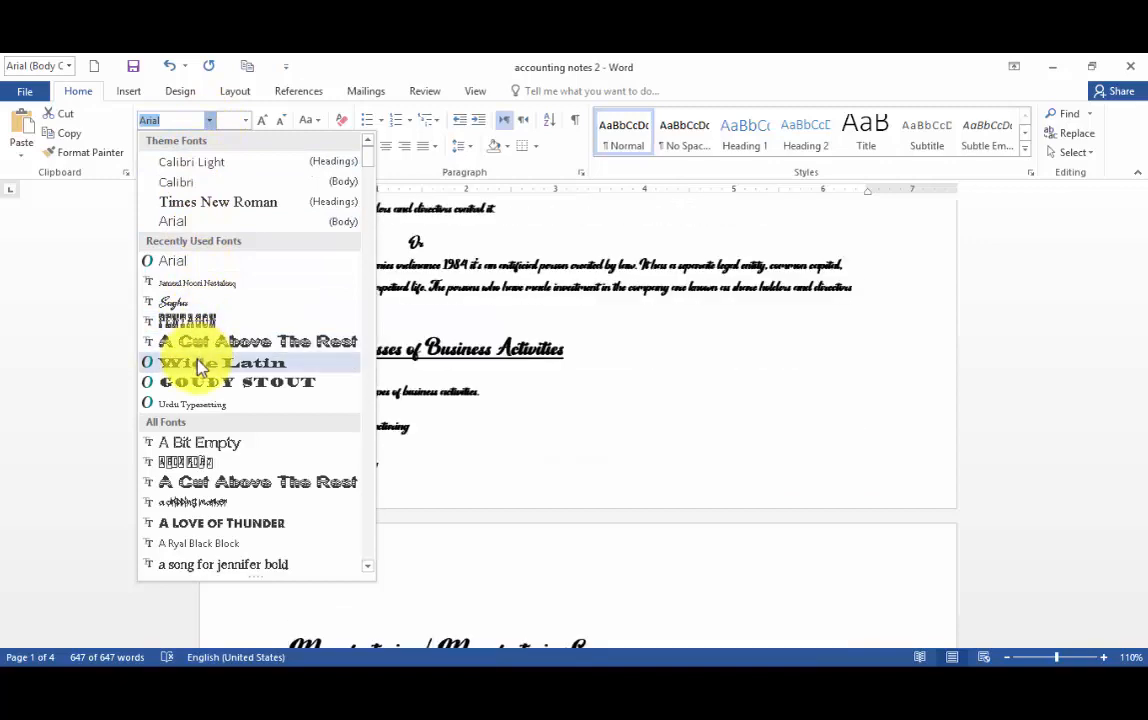
left_click(200, 364)
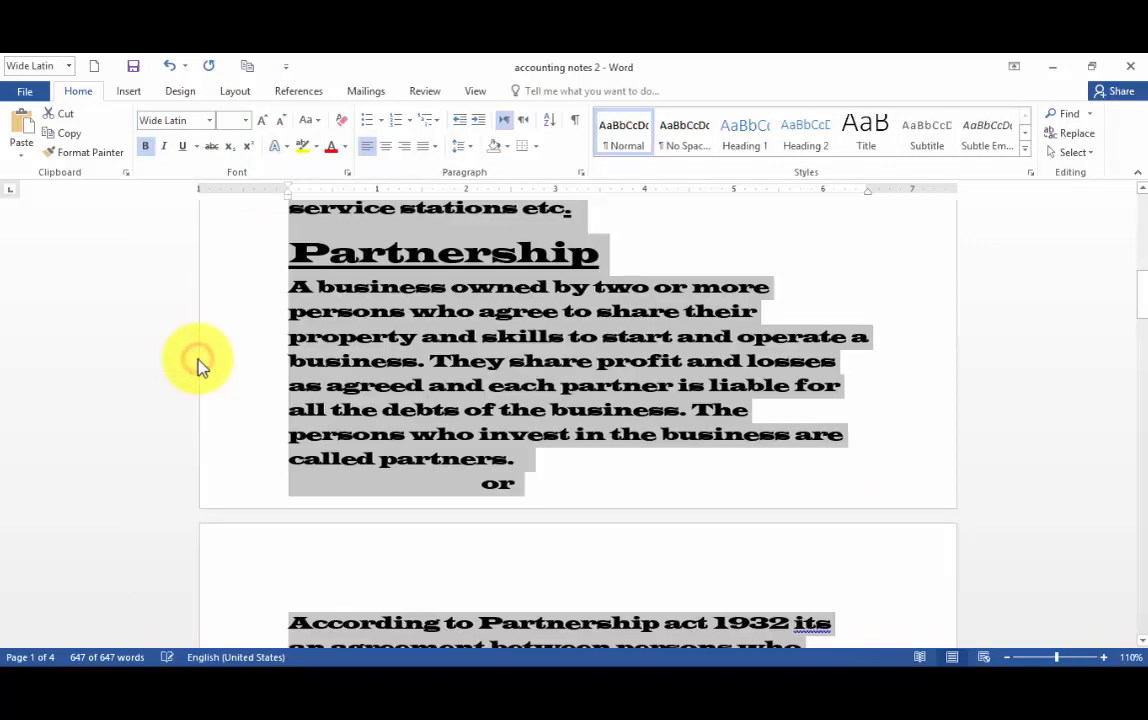
left_click(678, 470)
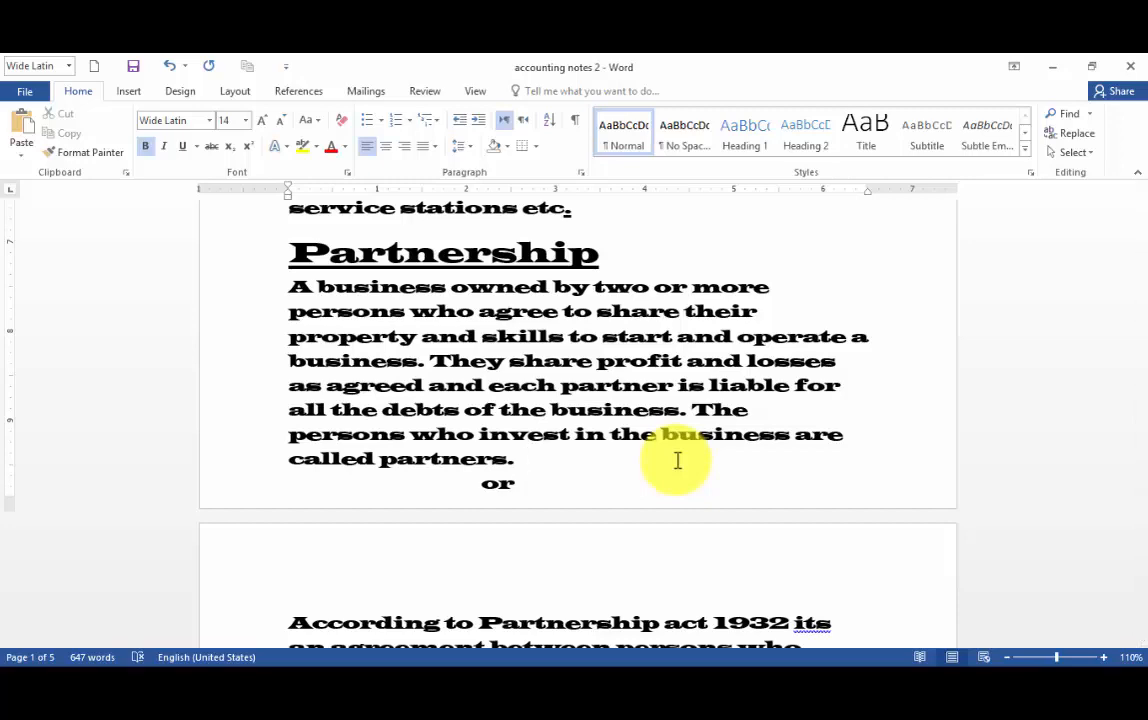
- Undo the font, size, italic and bold changes made to the whole text, and clear the selection
key("ctrl+z")
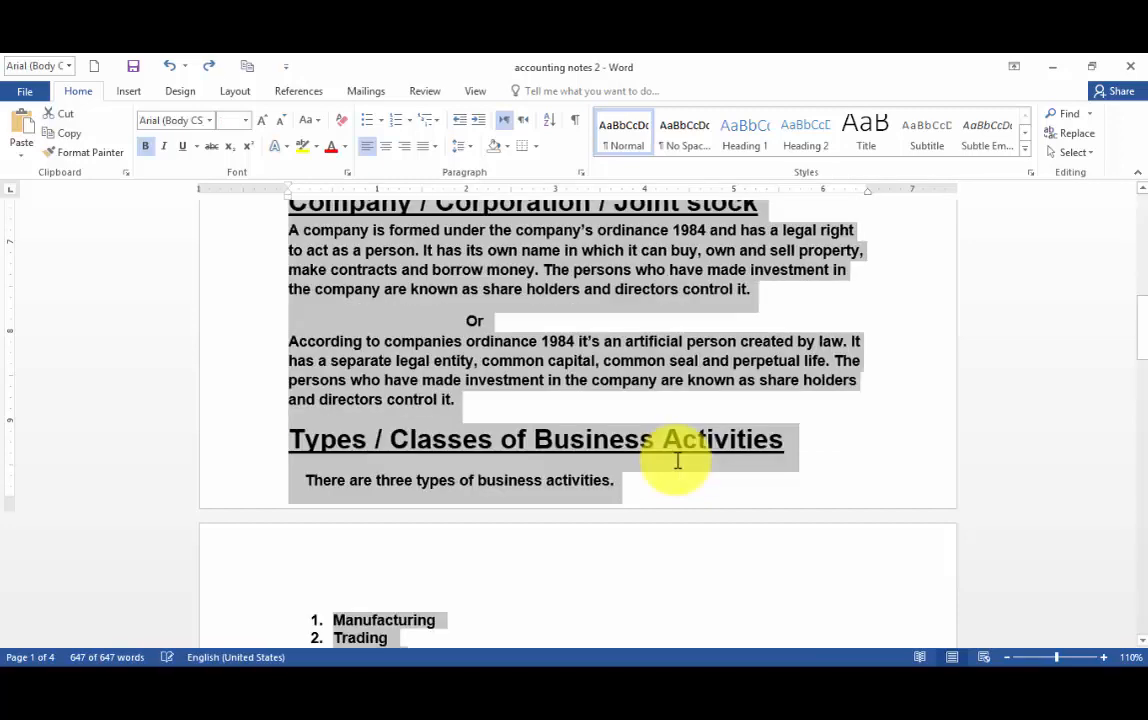
key("ctrl+z")
key("ctrl+z")
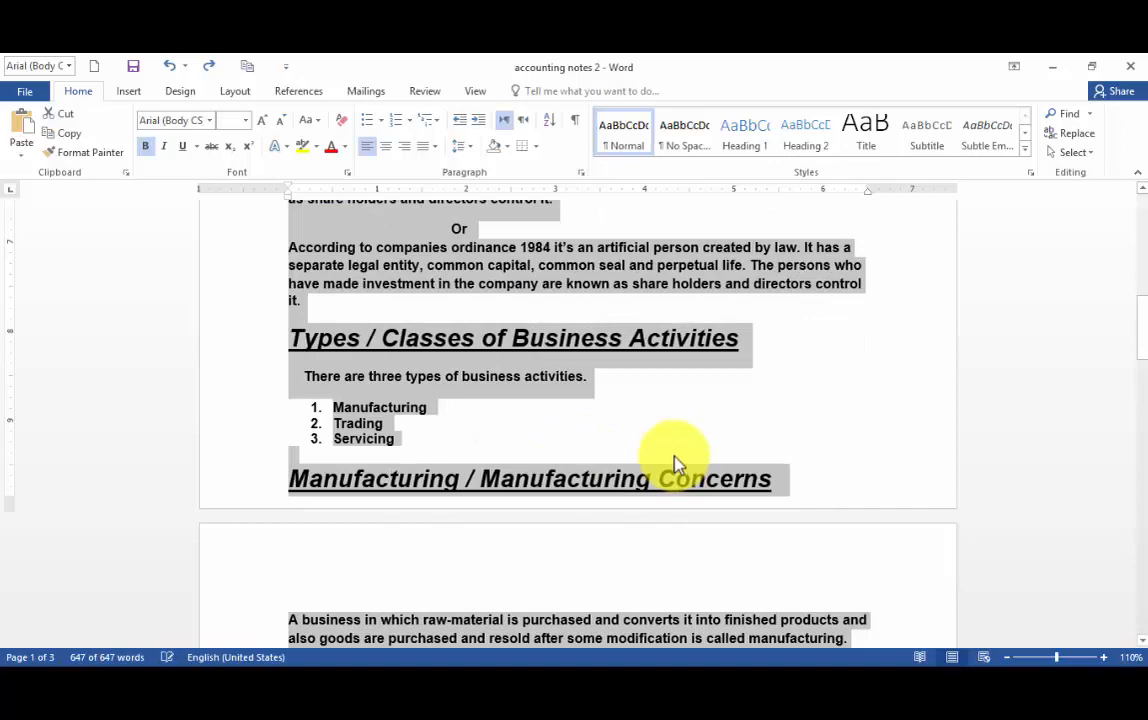
key("ctrl+z")
key("ctrl+z")
key("ctrl+z")
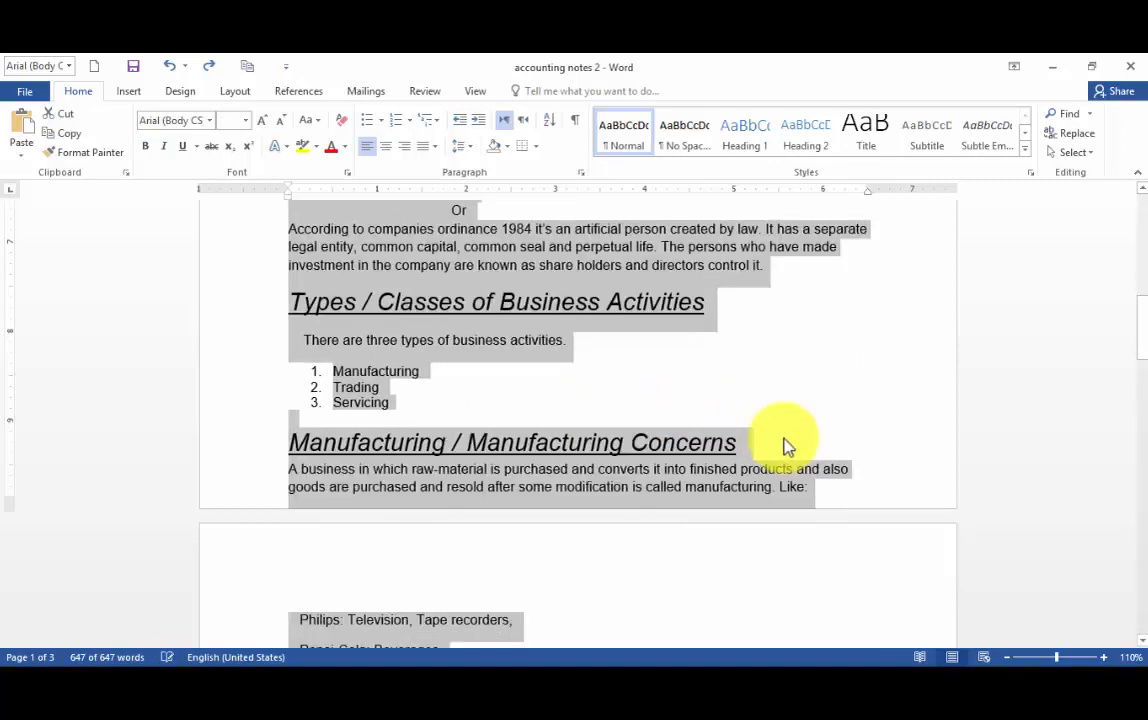
scroll(700, 437, "up", 2)
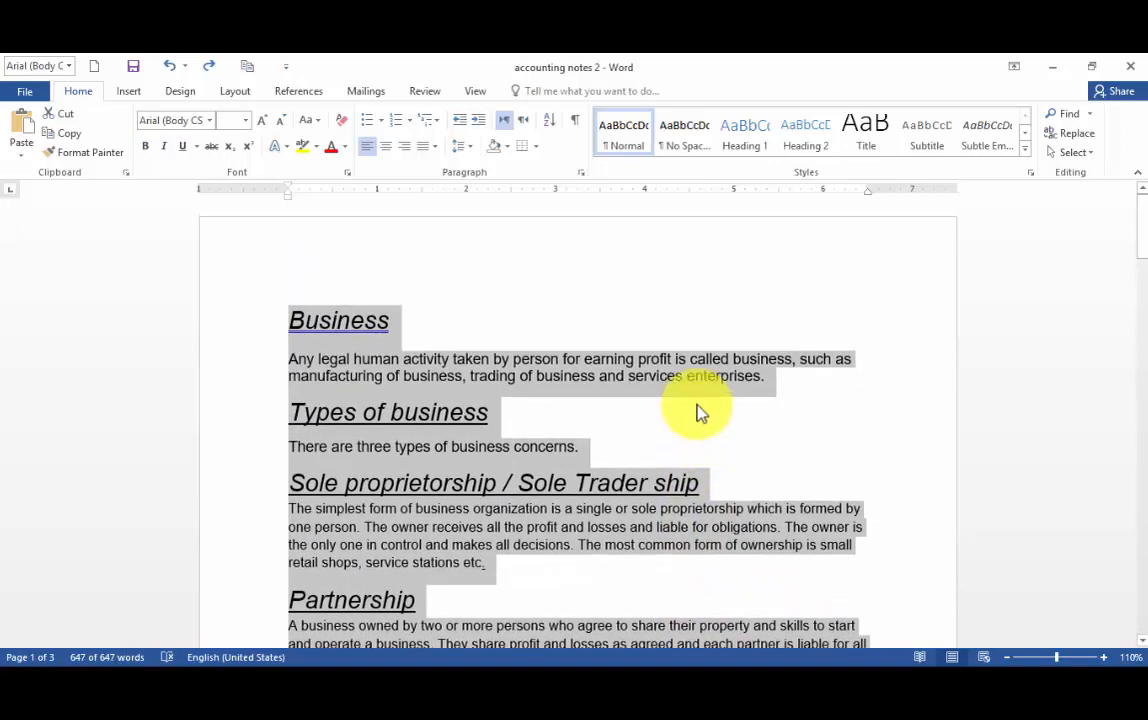
left_click(646, 313)
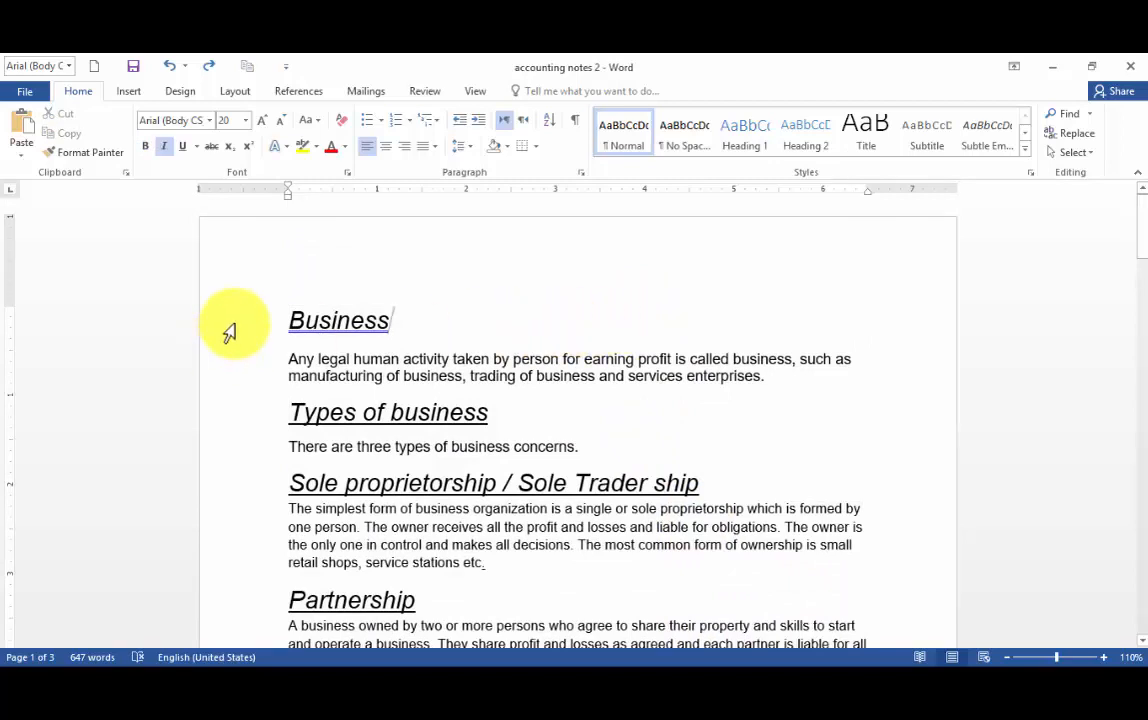
- Demonstrate the select-all key combination on the on-screen keyboard, and close the keyboard
left_click(404, 680)
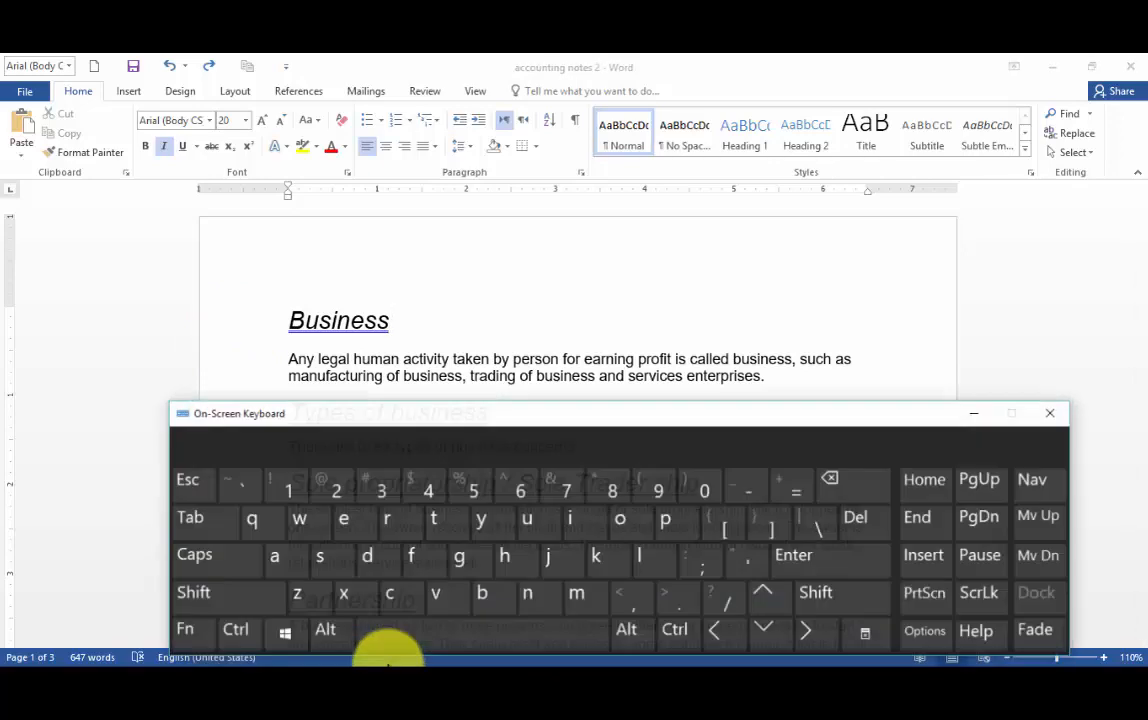
left_click(229, 630)
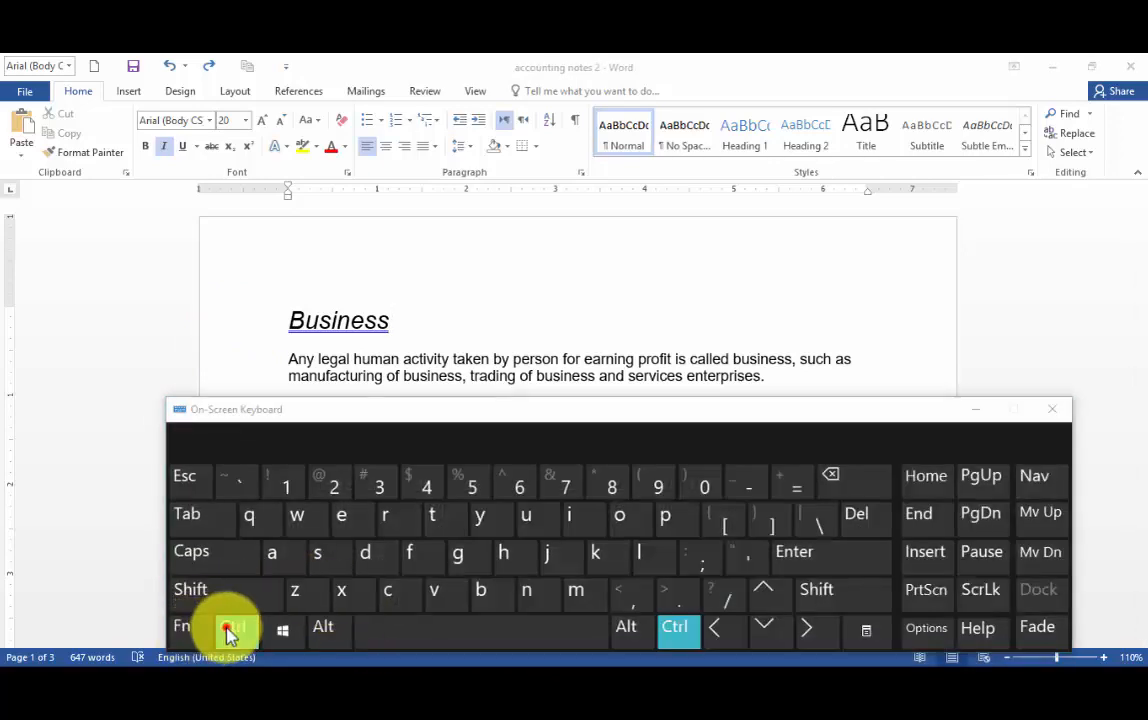
left_click(277, 560)
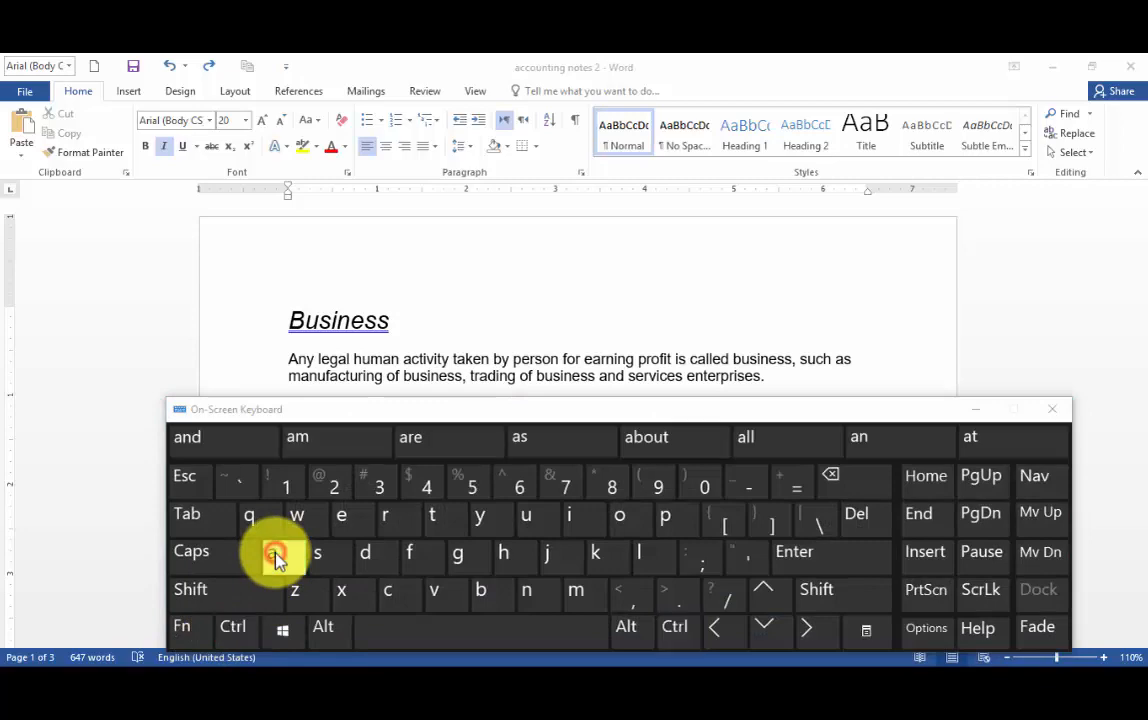
left_click(1051, 410)
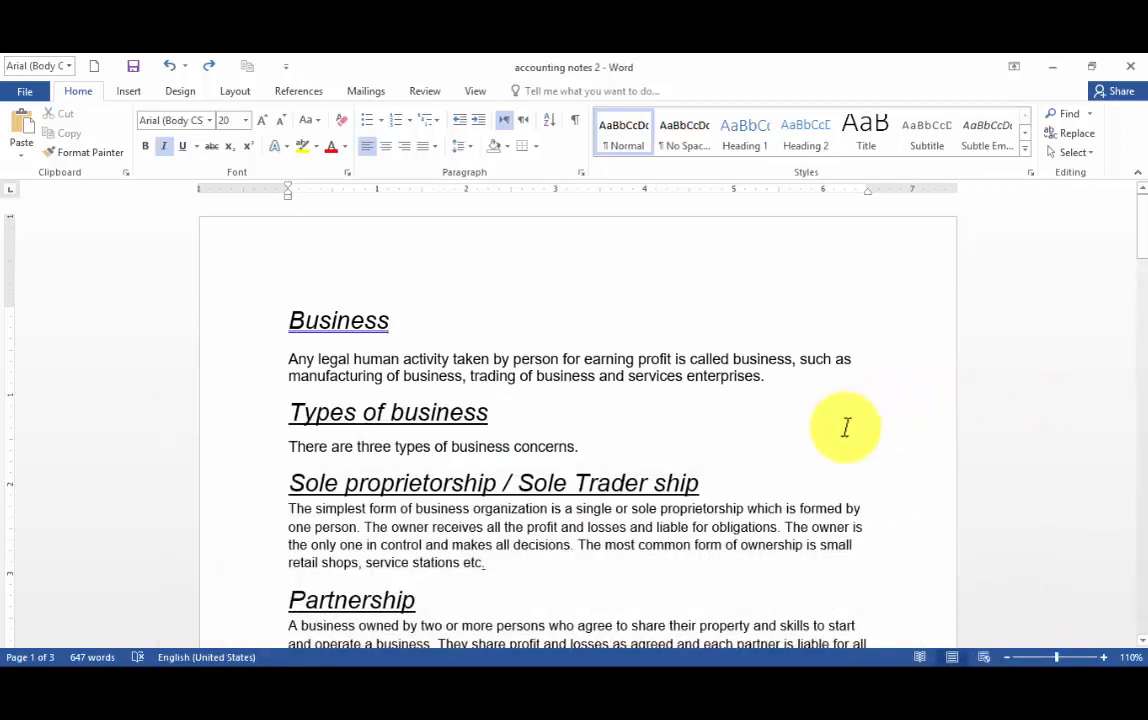
- Select the whole document, try enlarging its text by one font size increment, and undo the enlargement
key("ctrl+a")
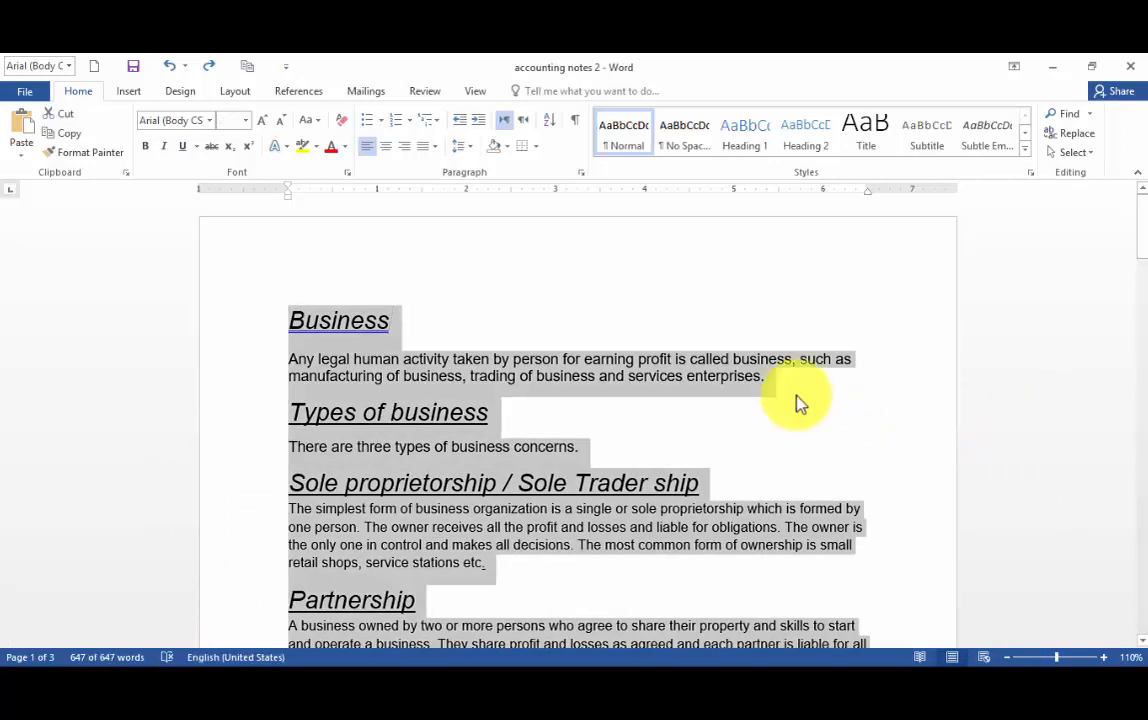
left_click(261, 121)
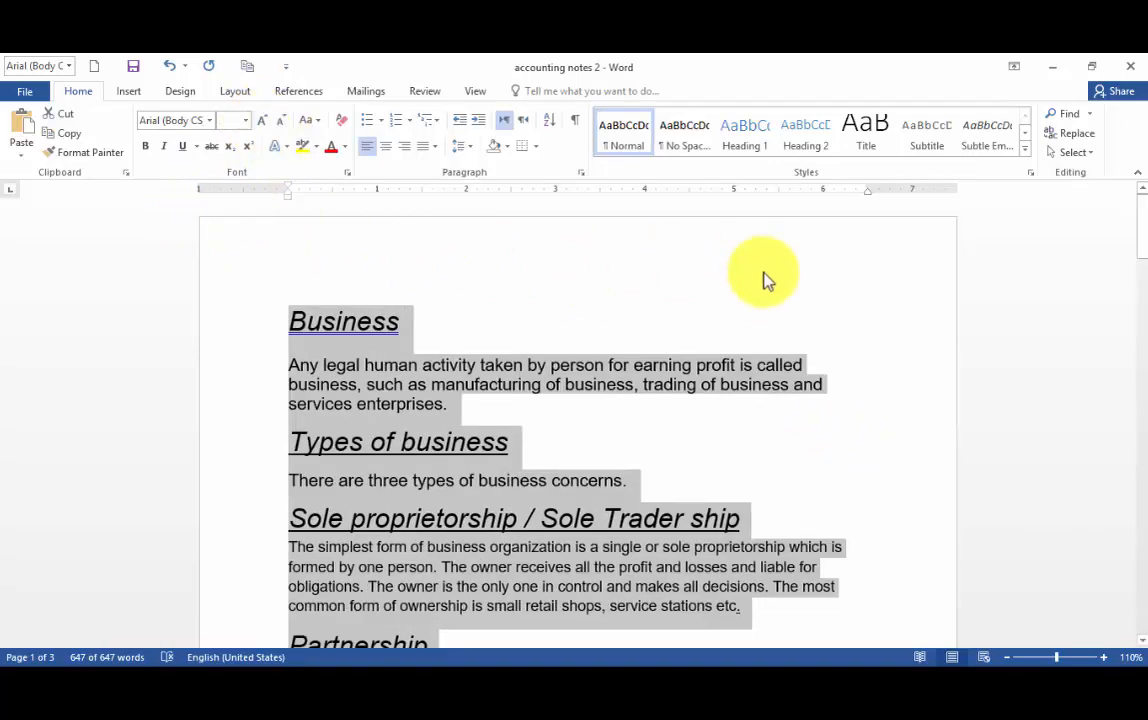
key("ctrl+z")
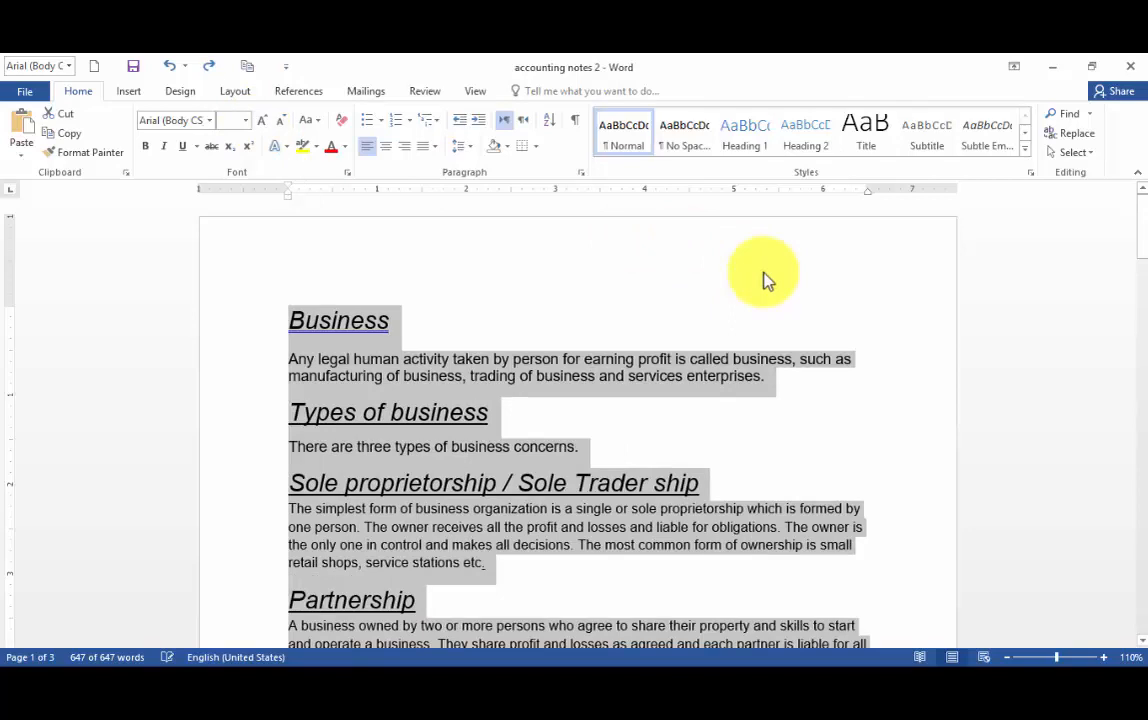
left_click(762, 274)
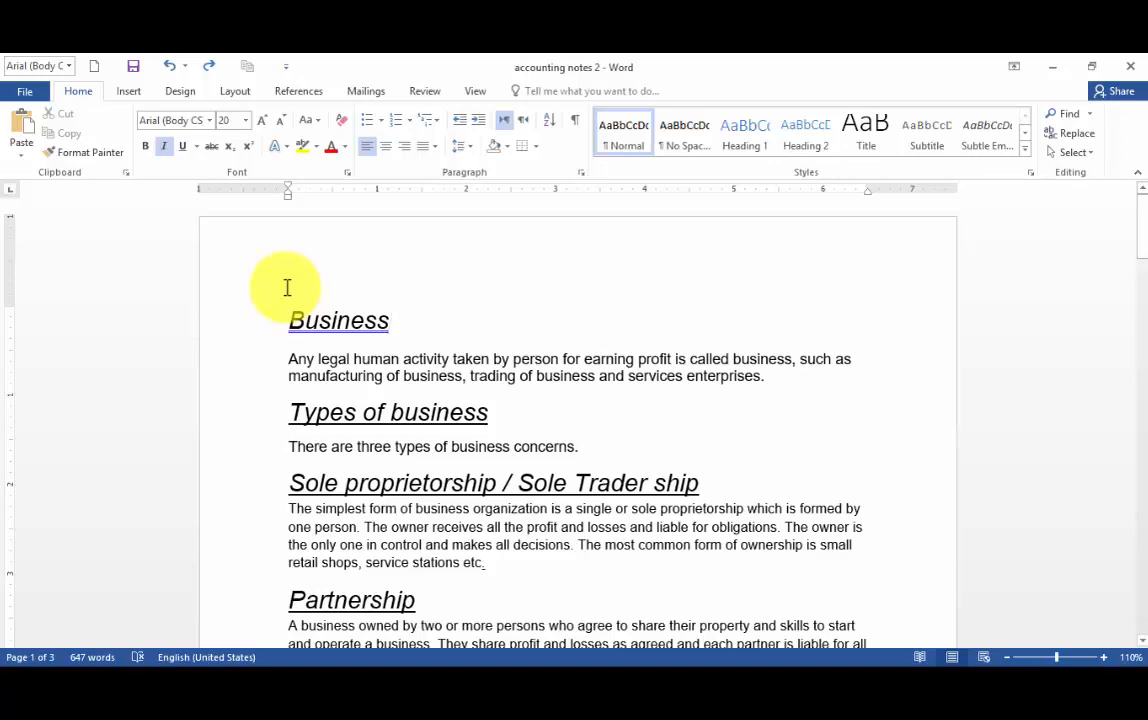
- Place the text cursor on the blank line below the last paragraph of the document
scroll(507, 420, "down", 5)
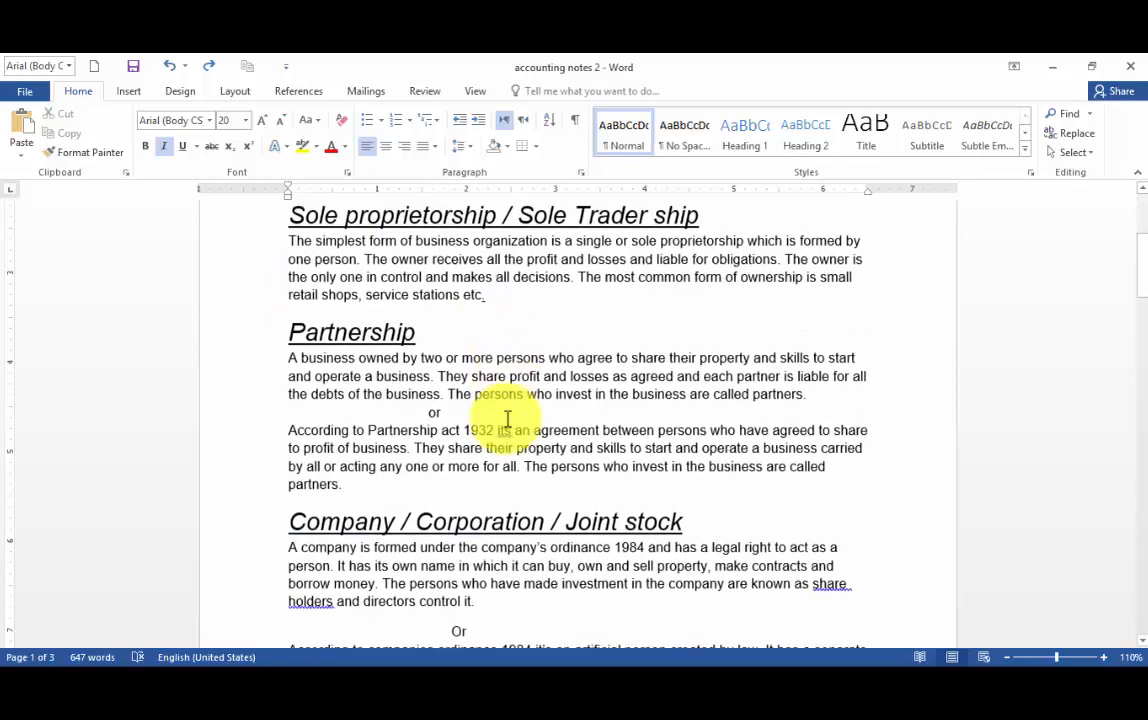
scroll(507, 420, "down", 20)
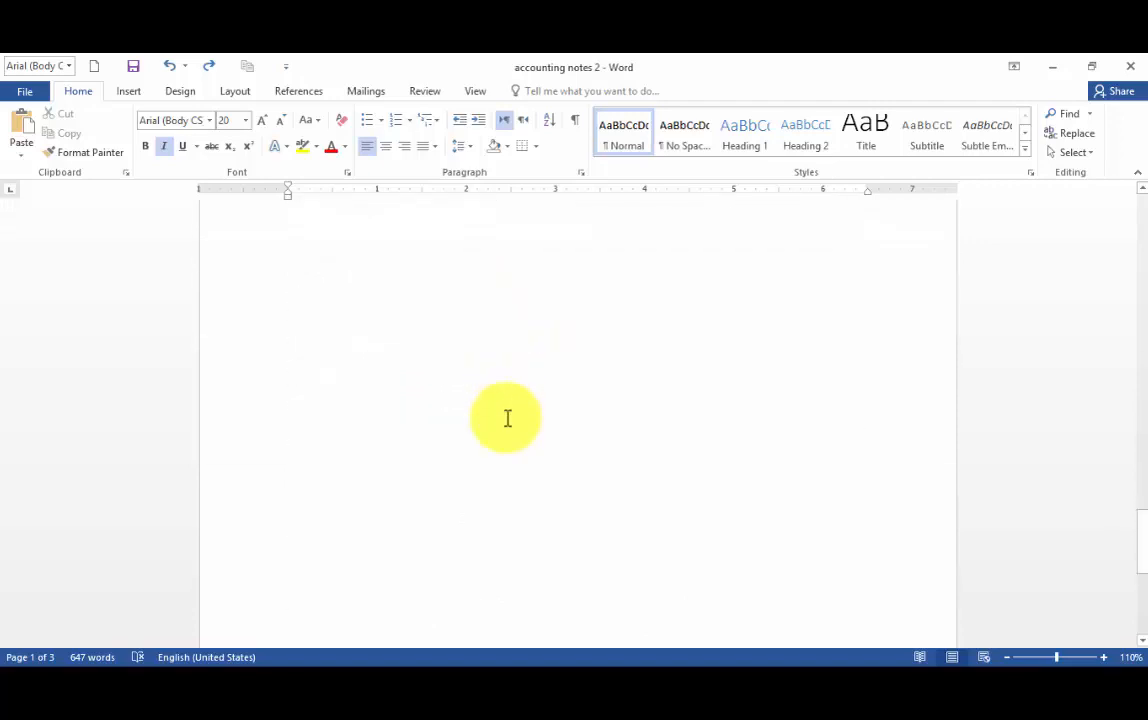
scroll(505, 420, "up", 5)
left_click(366, 437)
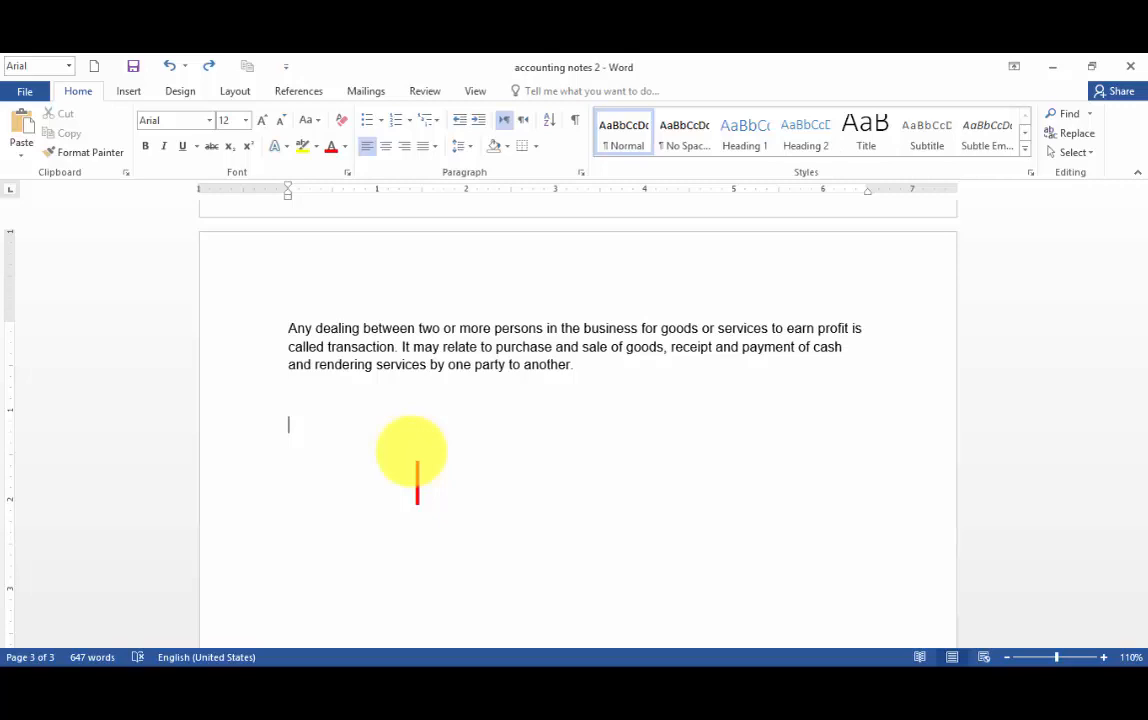
type("Sel")
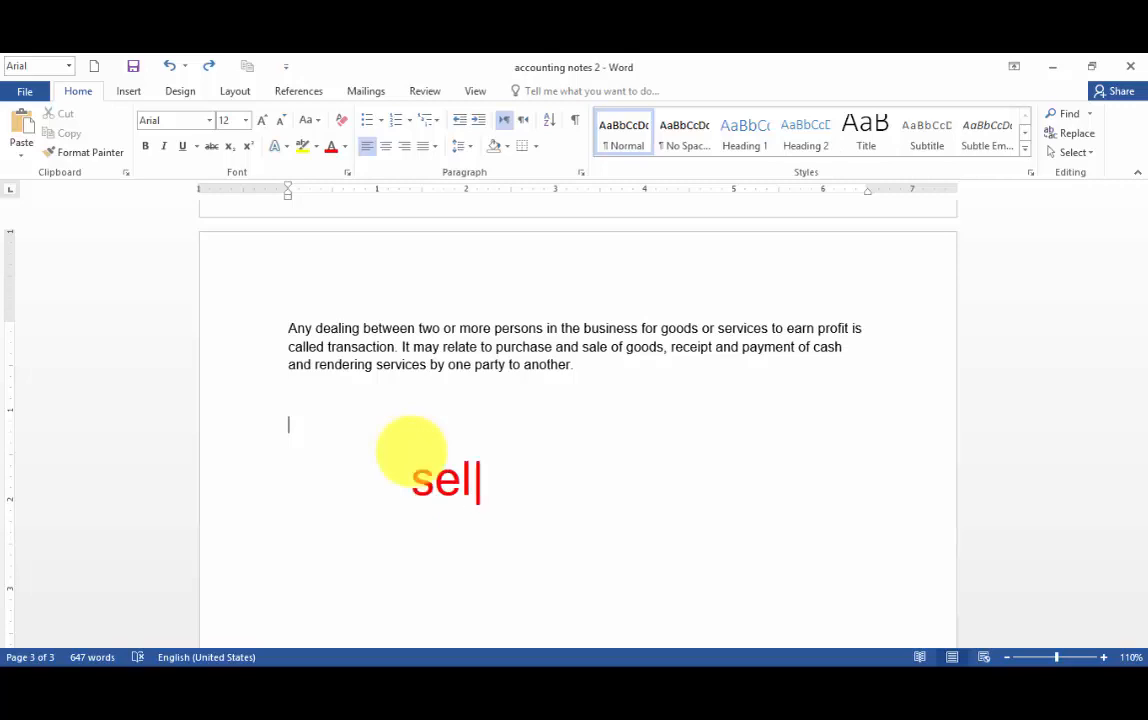
type("ect all")
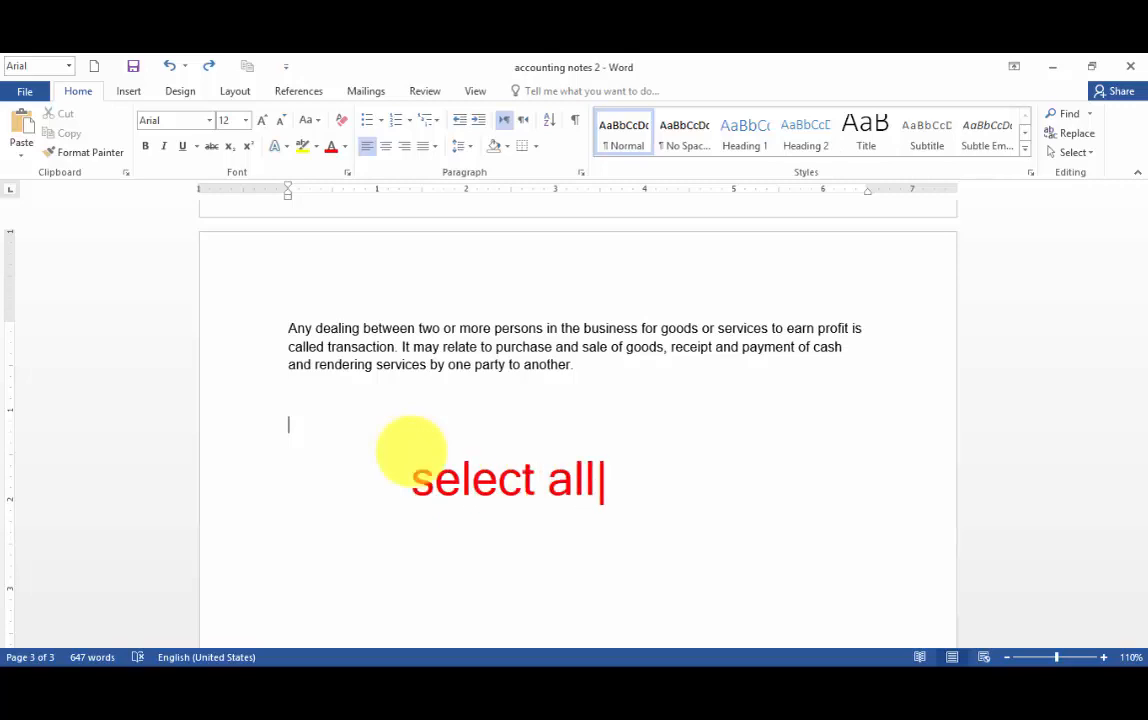
type("=")
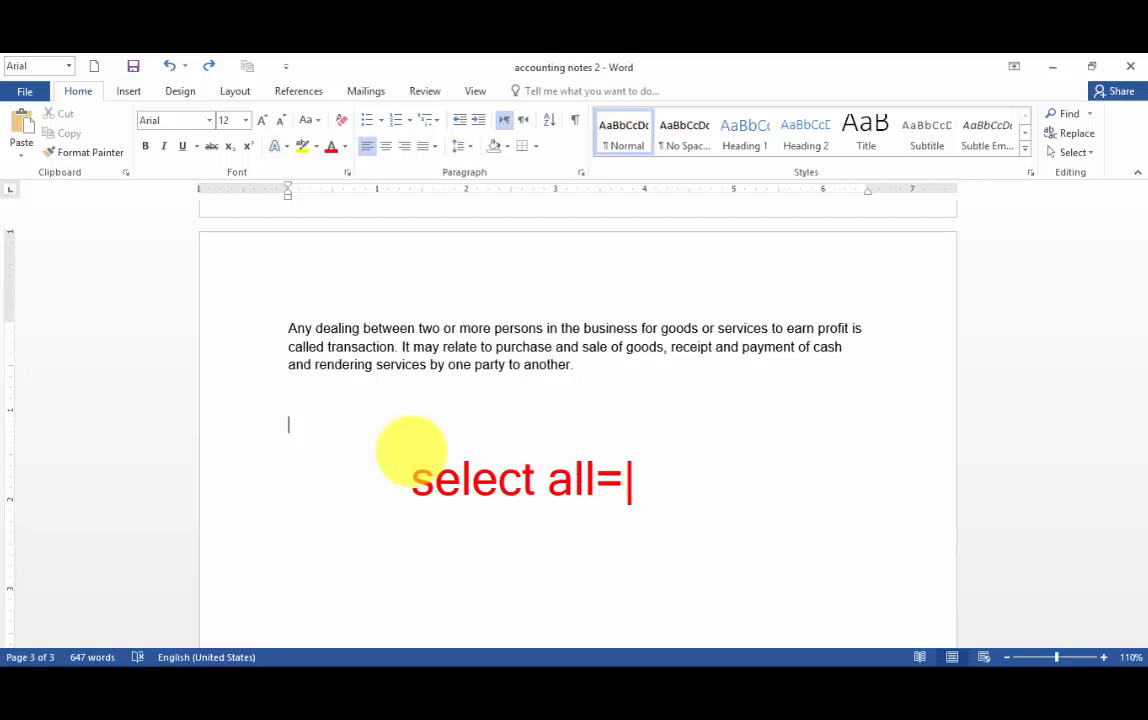
type("ctrl ")
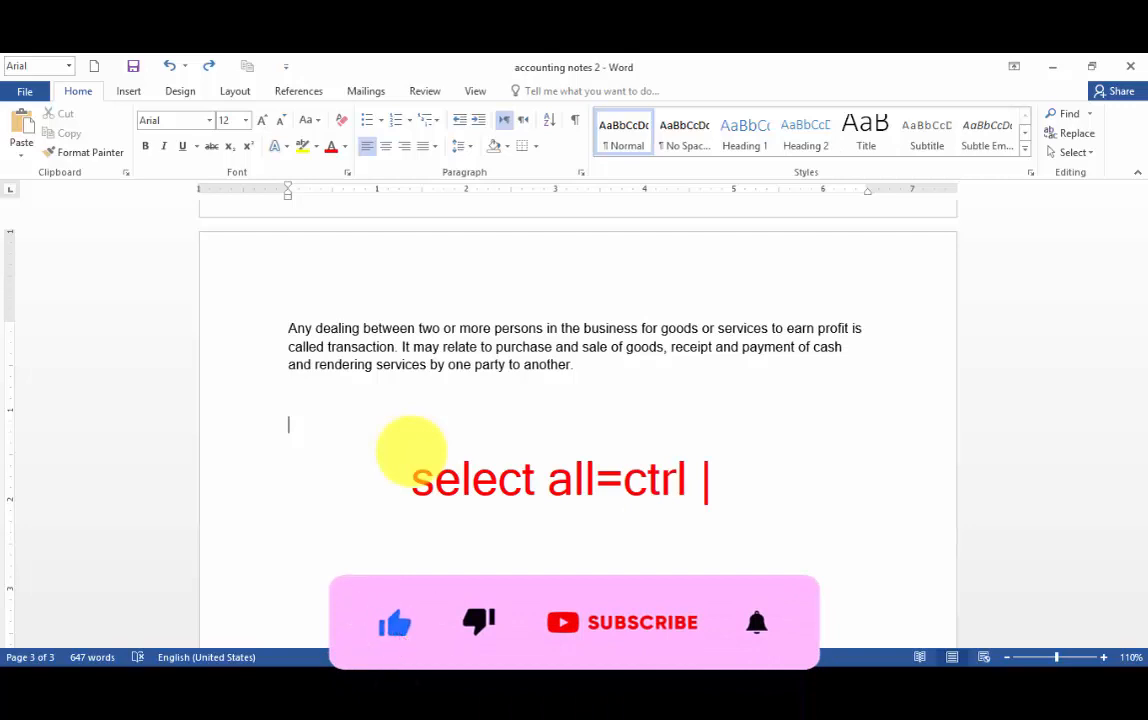
type("+ A")
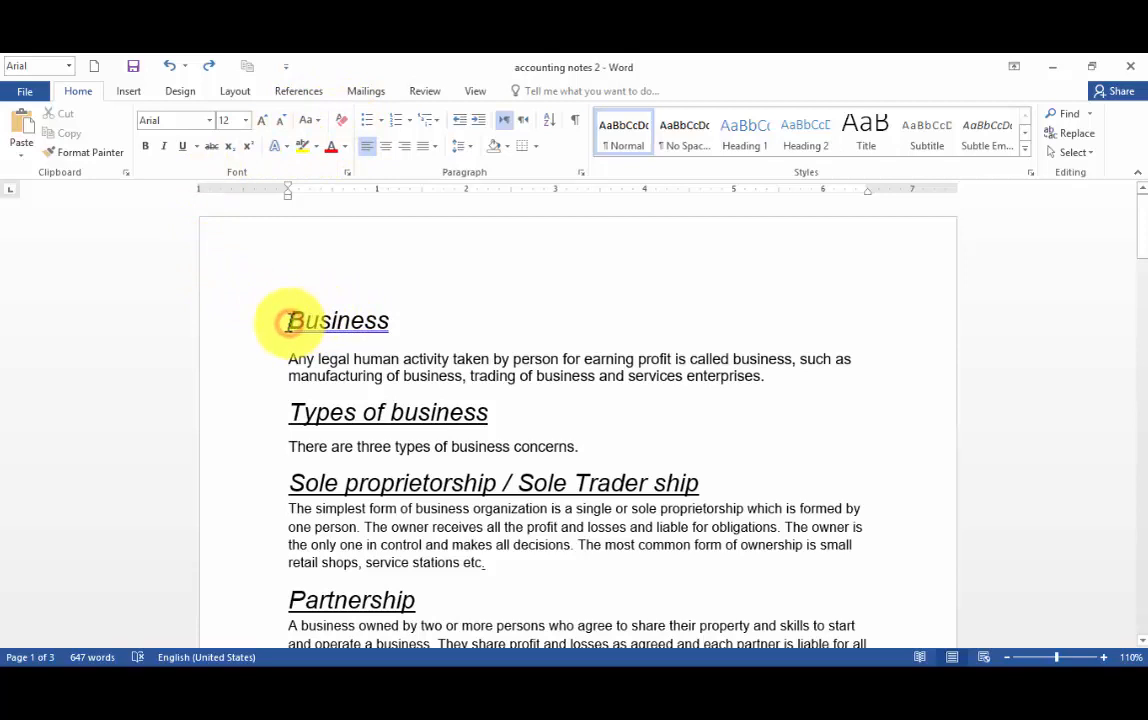
- Select the entire document, starting from the "Business" heading, and set its font to Arial
left_click_drag(287, 321, 386, 320)
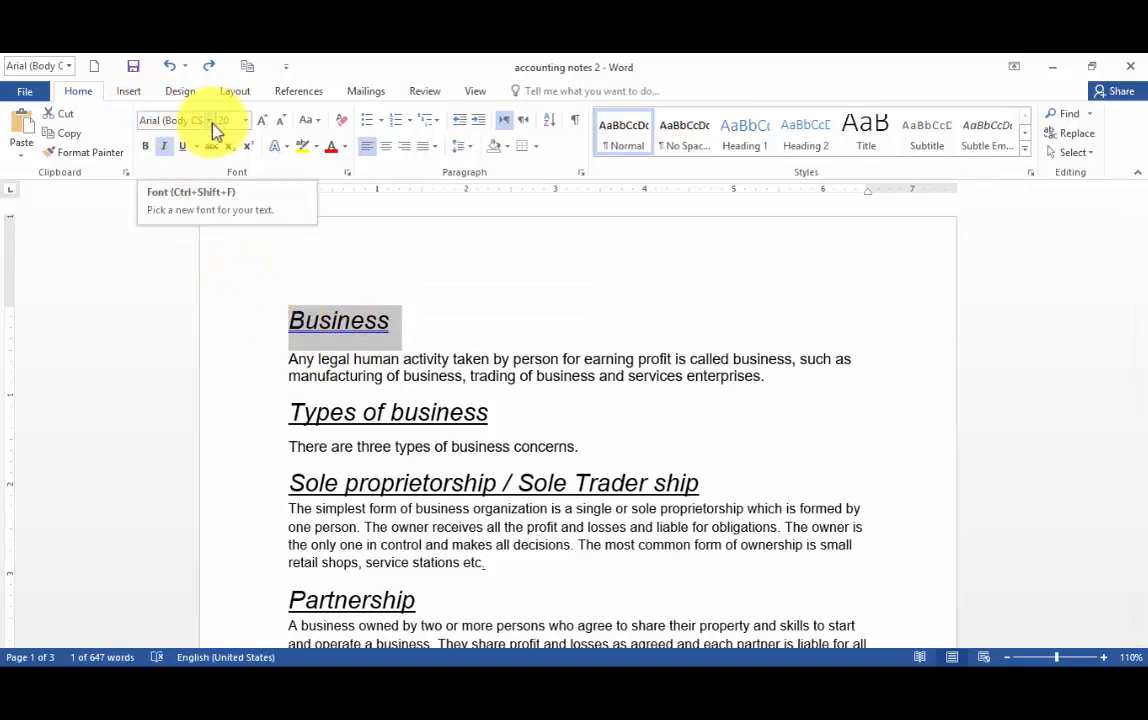
key("ctrl+a")
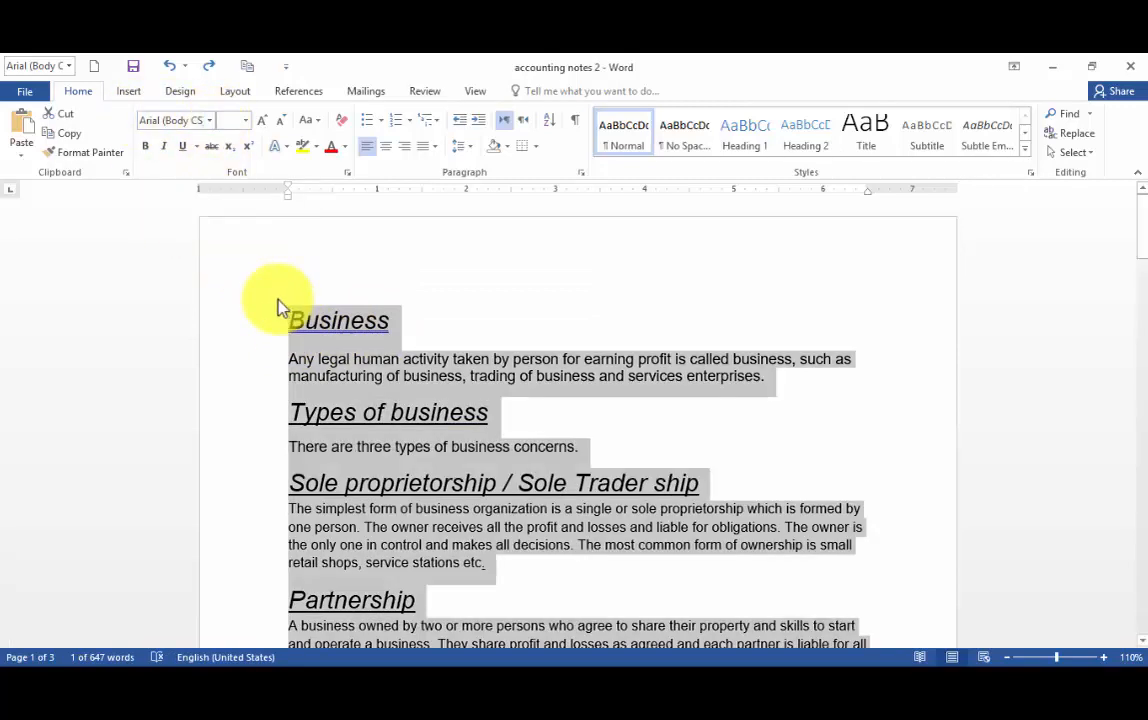
left_click(211, 121)
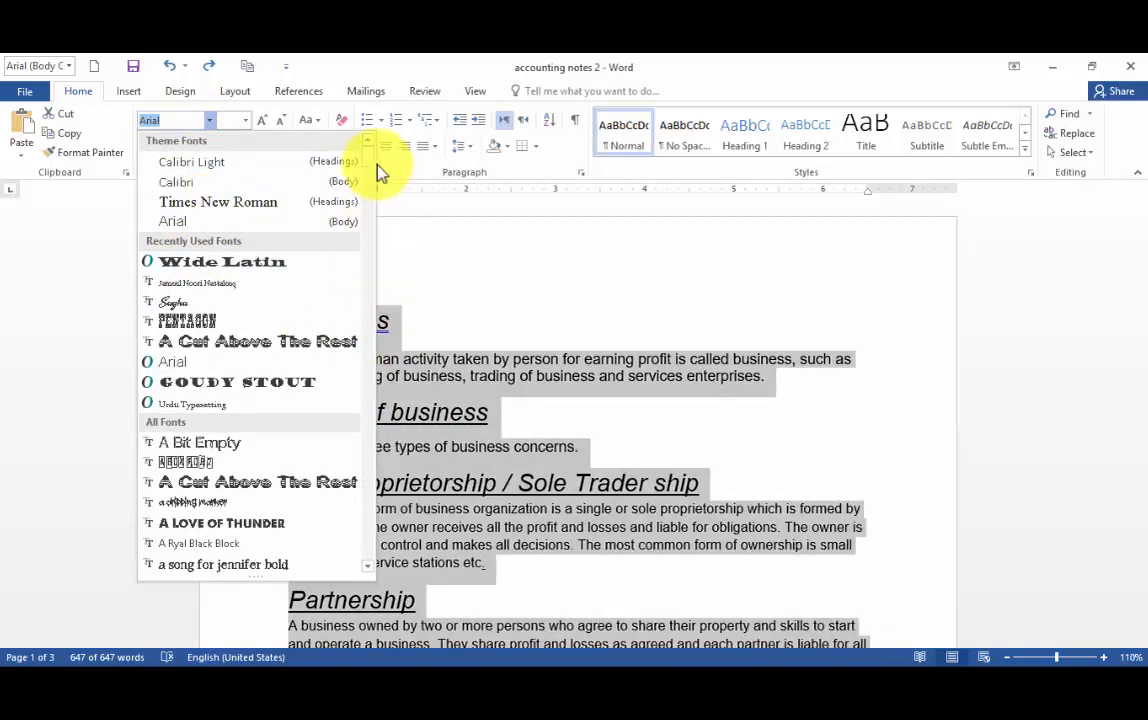
left_click_drag(370, 168, 371, 205)
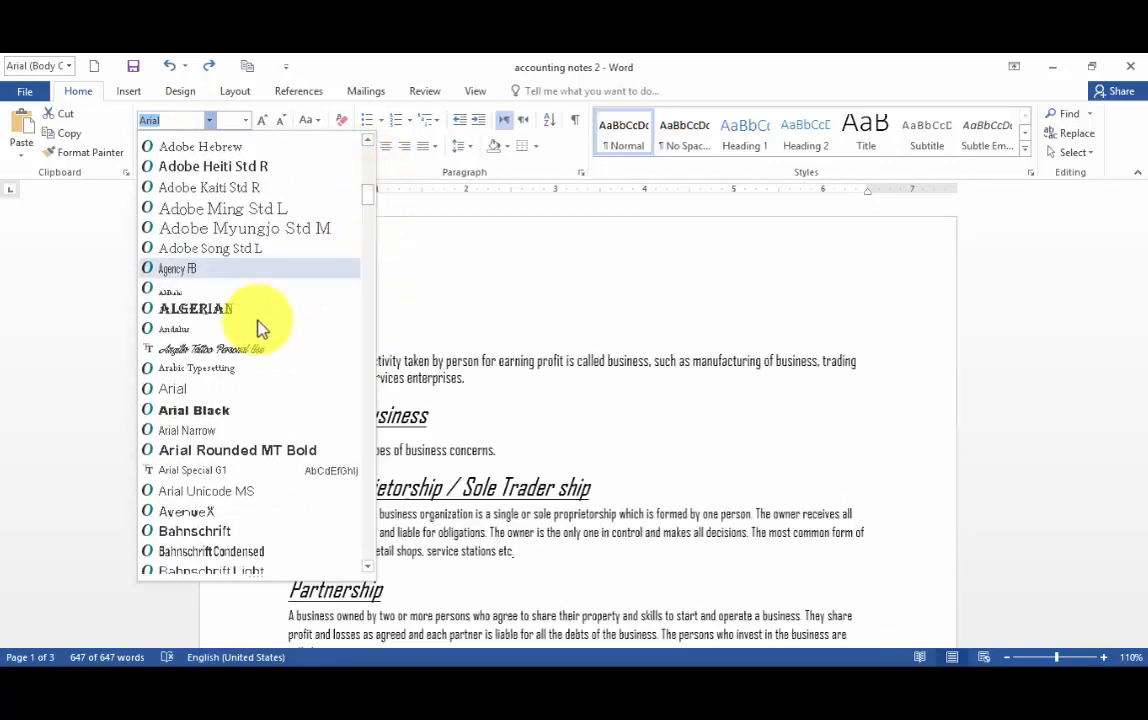
left_click(187, 398)
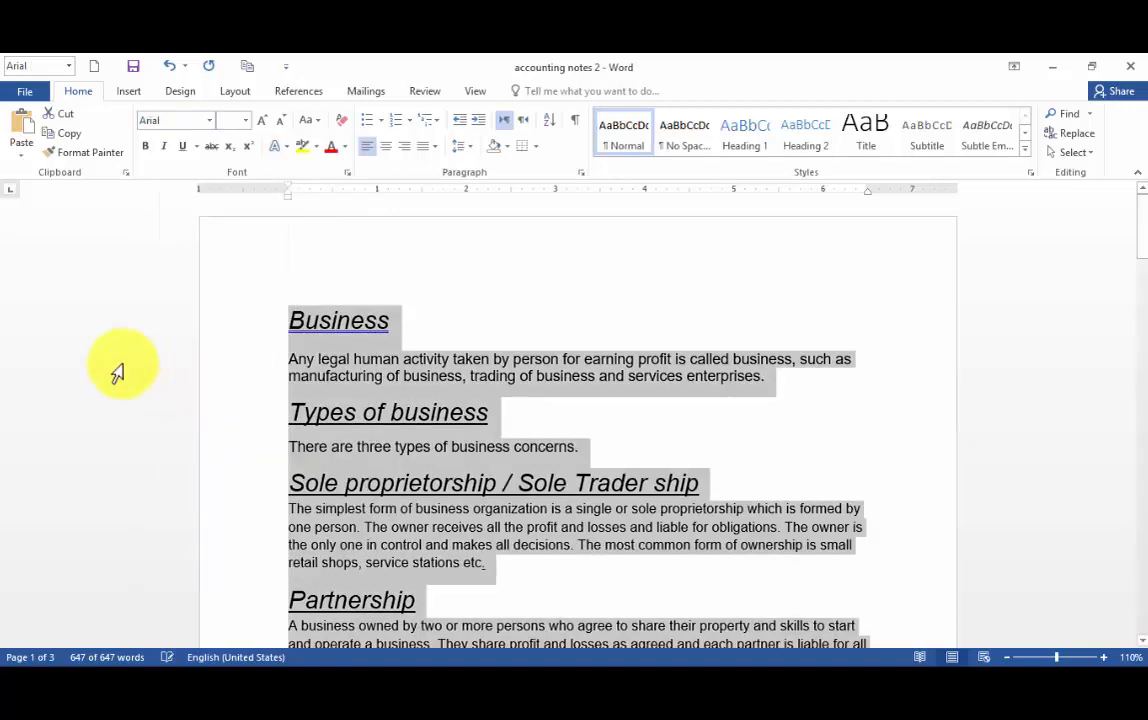
- Select the text from the "Business" heading through the first "Partnership" paragraph and apply sentence case to it
left_click(538, 333)
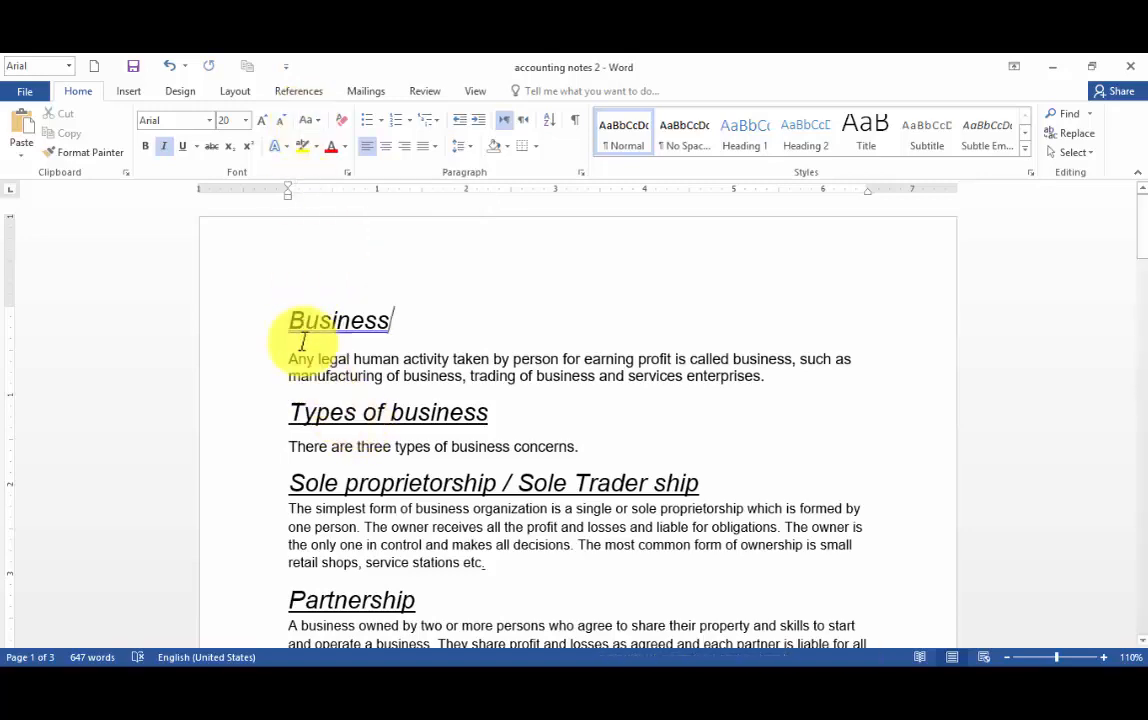
scroll(568, 351, "down", 2)
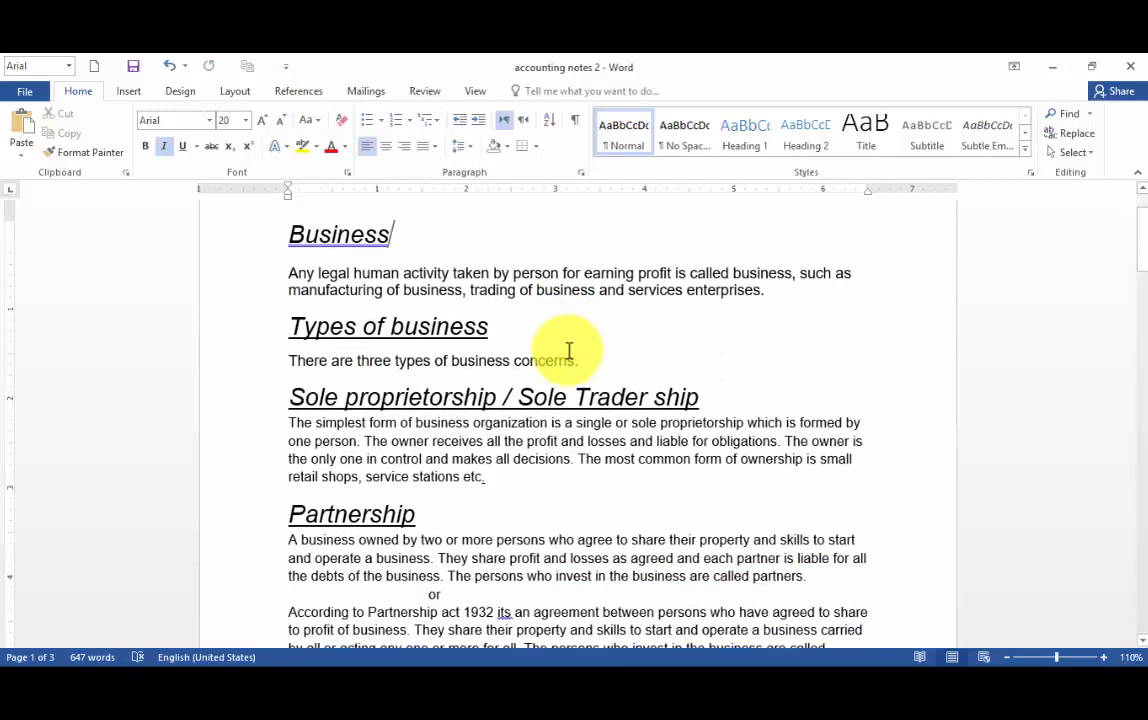
scroll(568, 351, "up", 1)
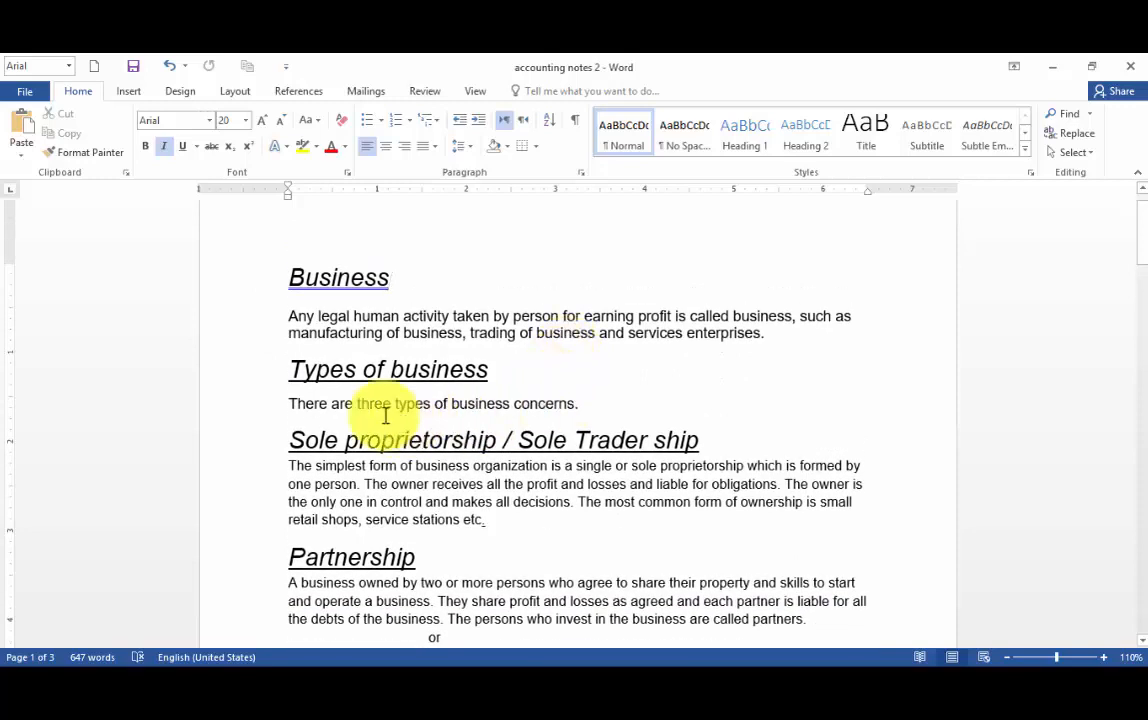
left_click_drag(289, 277, 840, 622)
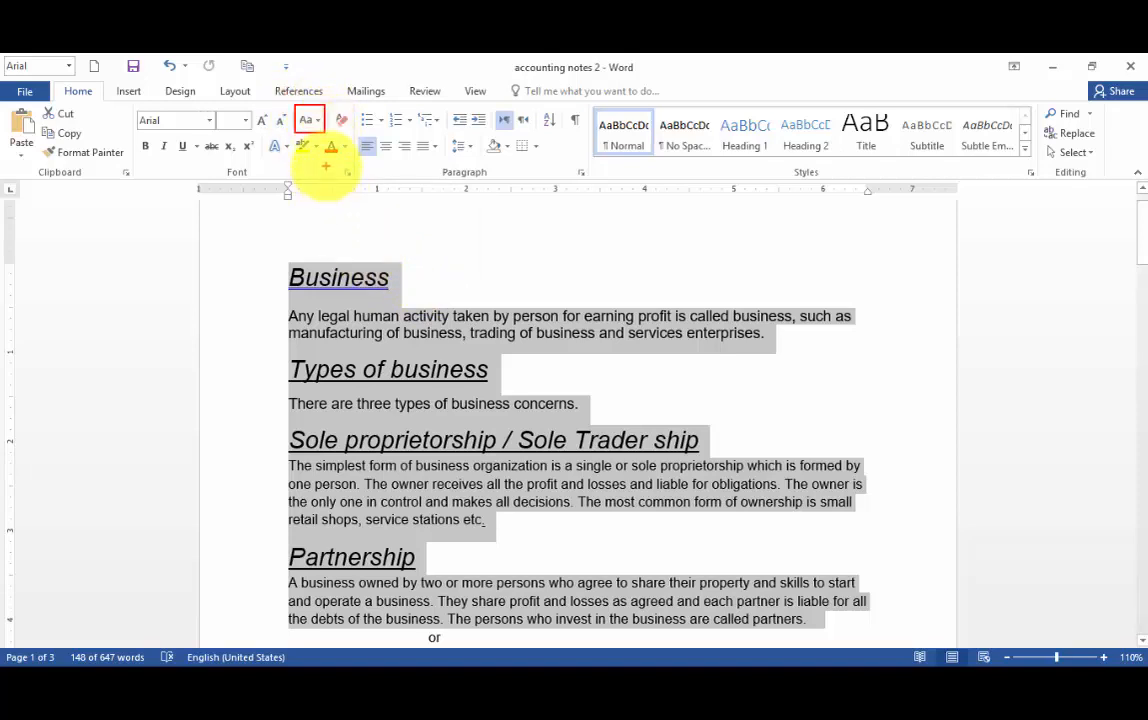
key("Escape")
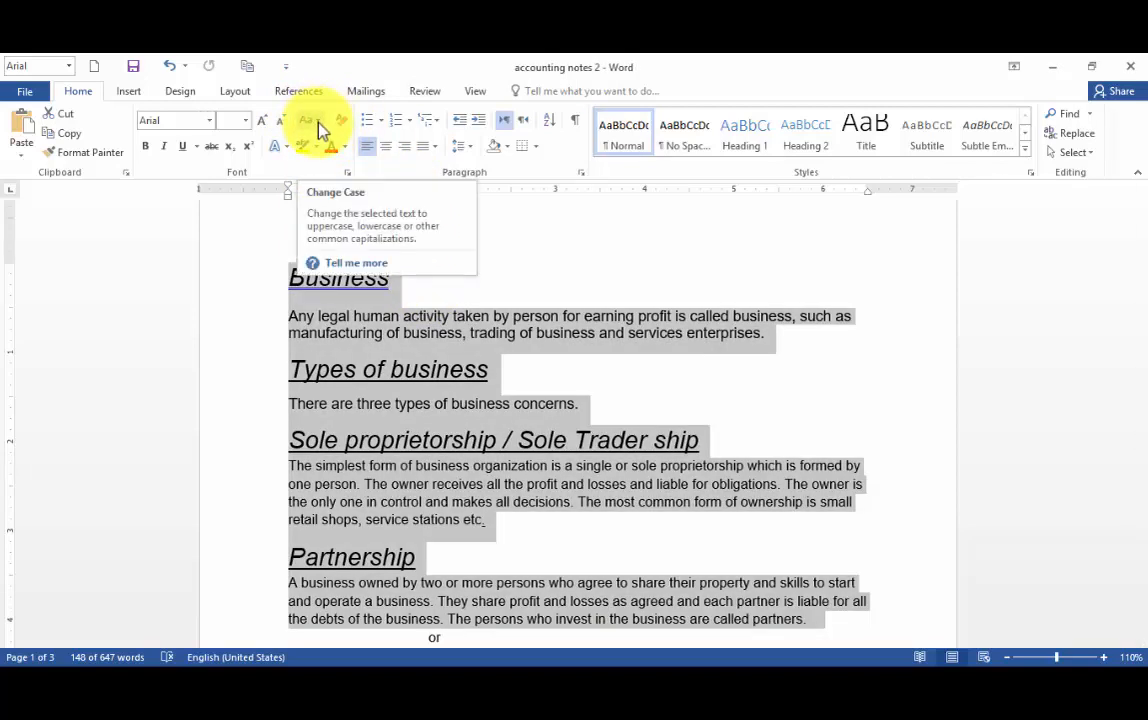
left_click(318, 124)
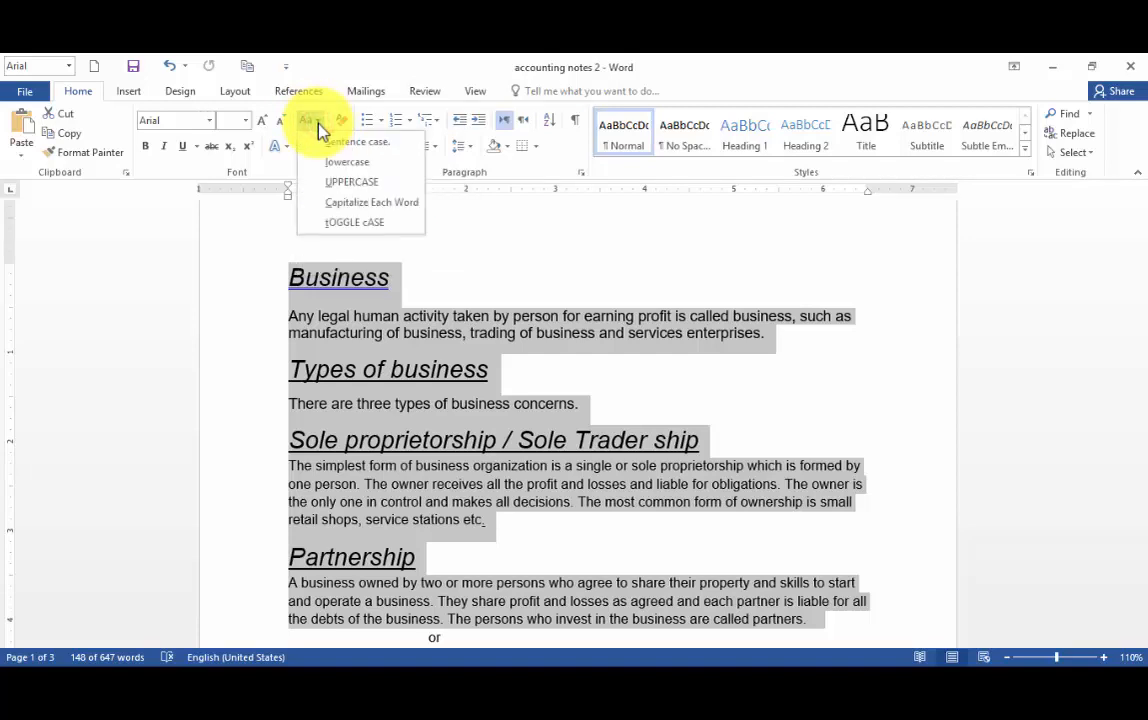
left_click(355, 146)
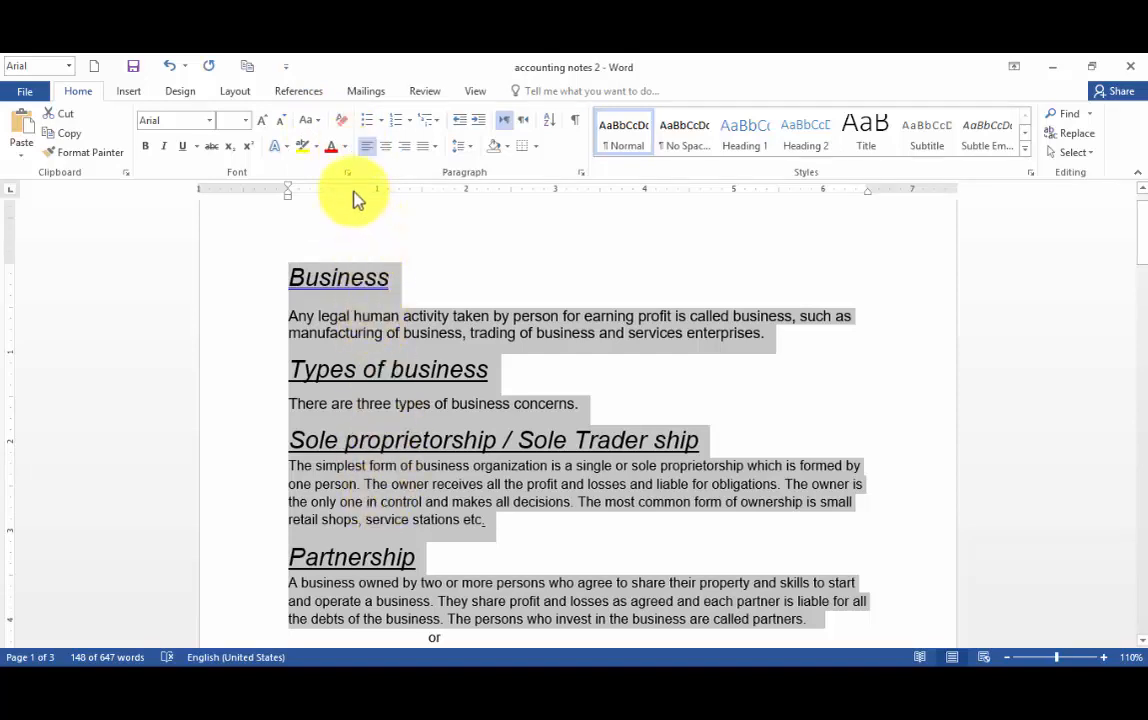
- Try lowercase and uppercase on the selected passage
left_click(316, 122)
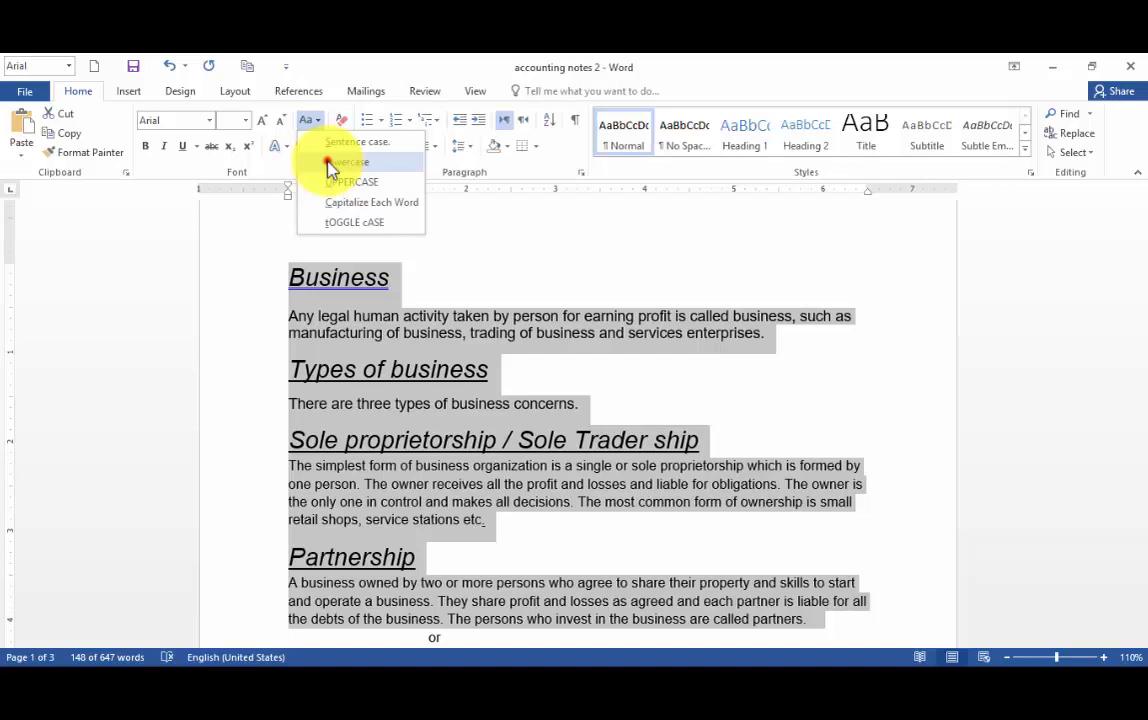
left_click(332, 168)
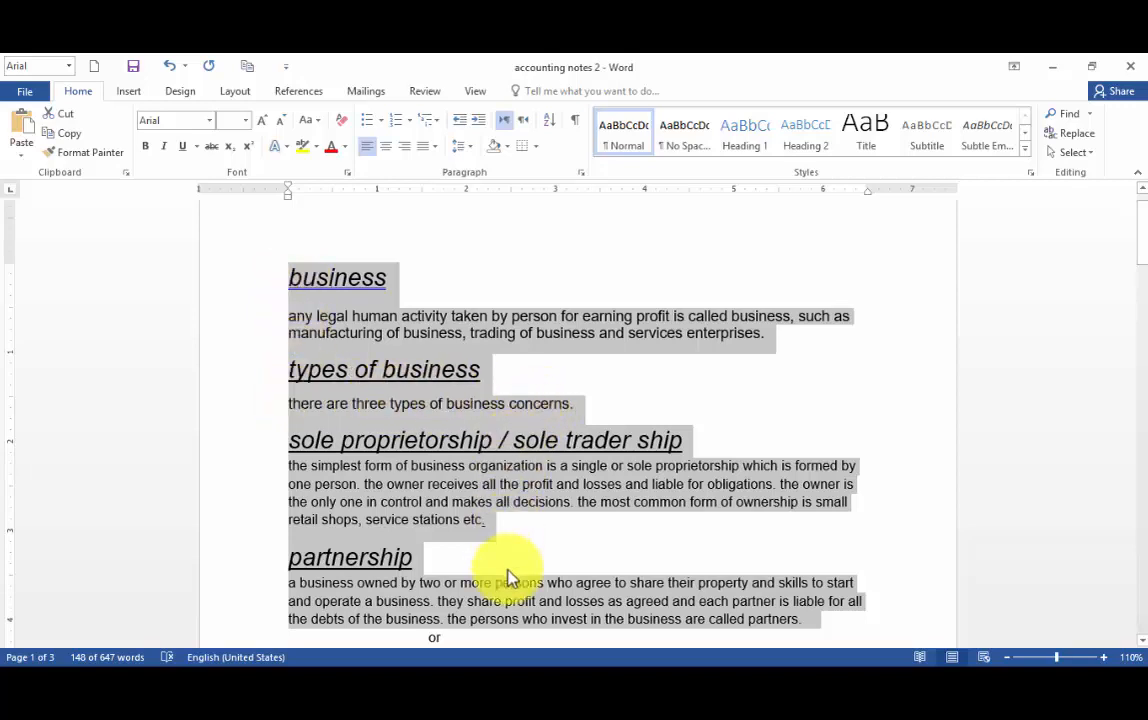
left_click(320, 121)
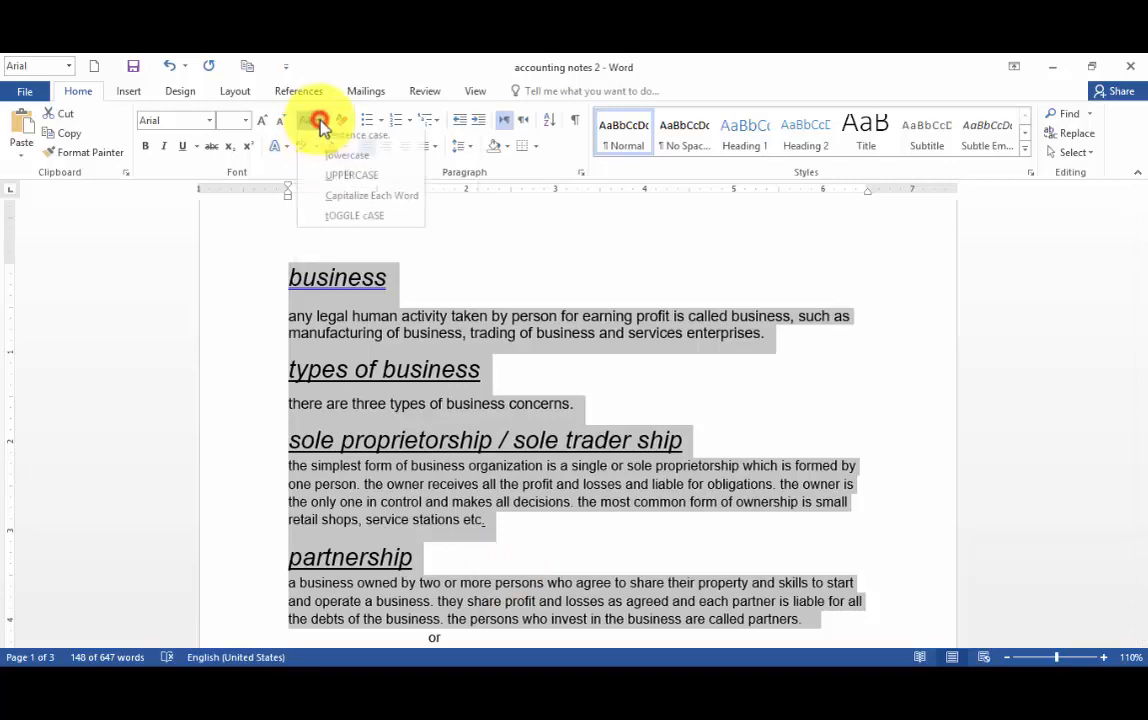
left_click(328, 184)
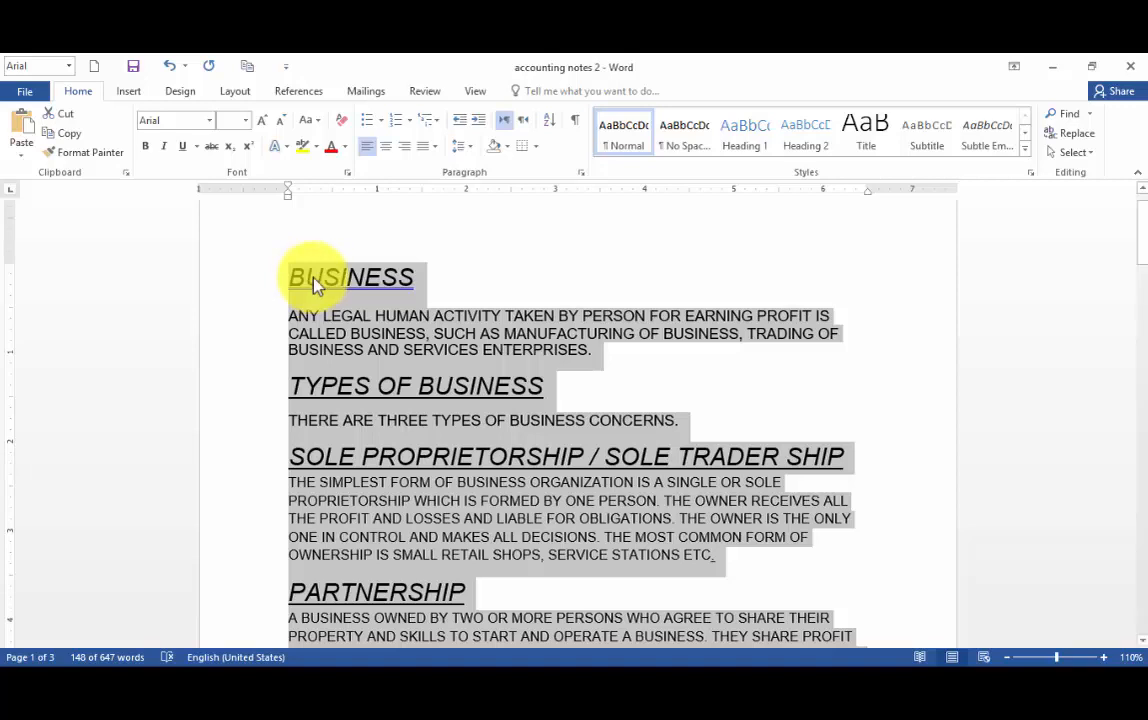
- Try capitalizing each word of the selected passage, and try toggle case on it
left_click(318, 121)
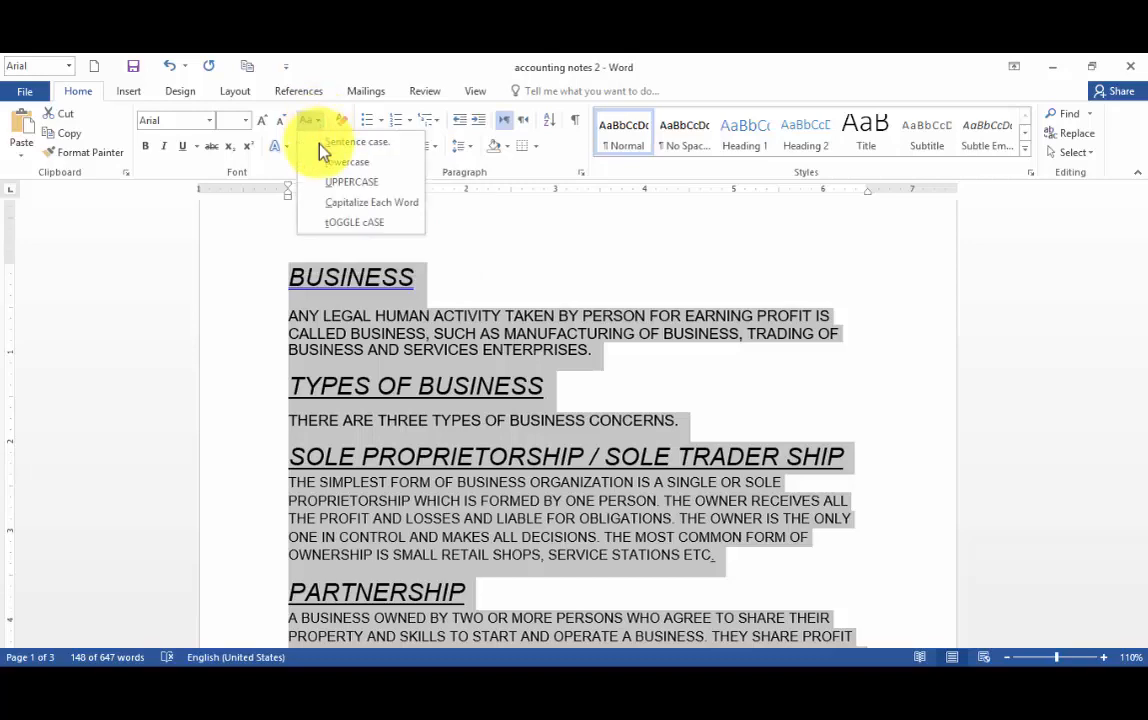
left_click(404, 205)
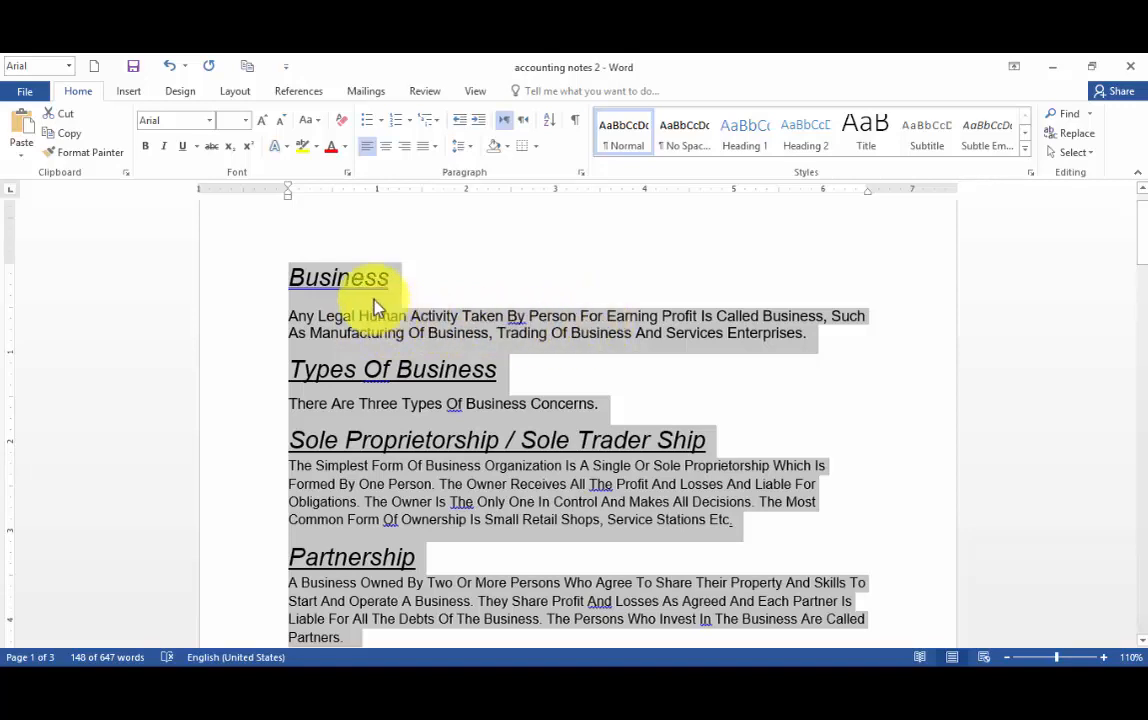
left_click(312, 120)
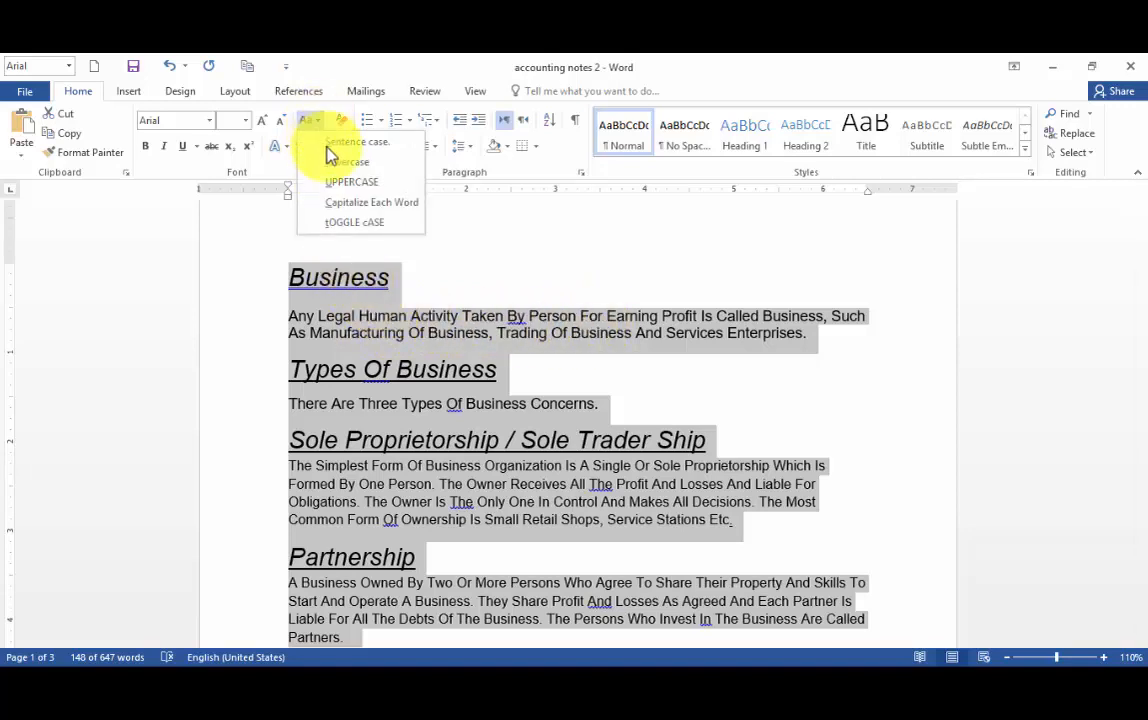
left_click(389, 226)
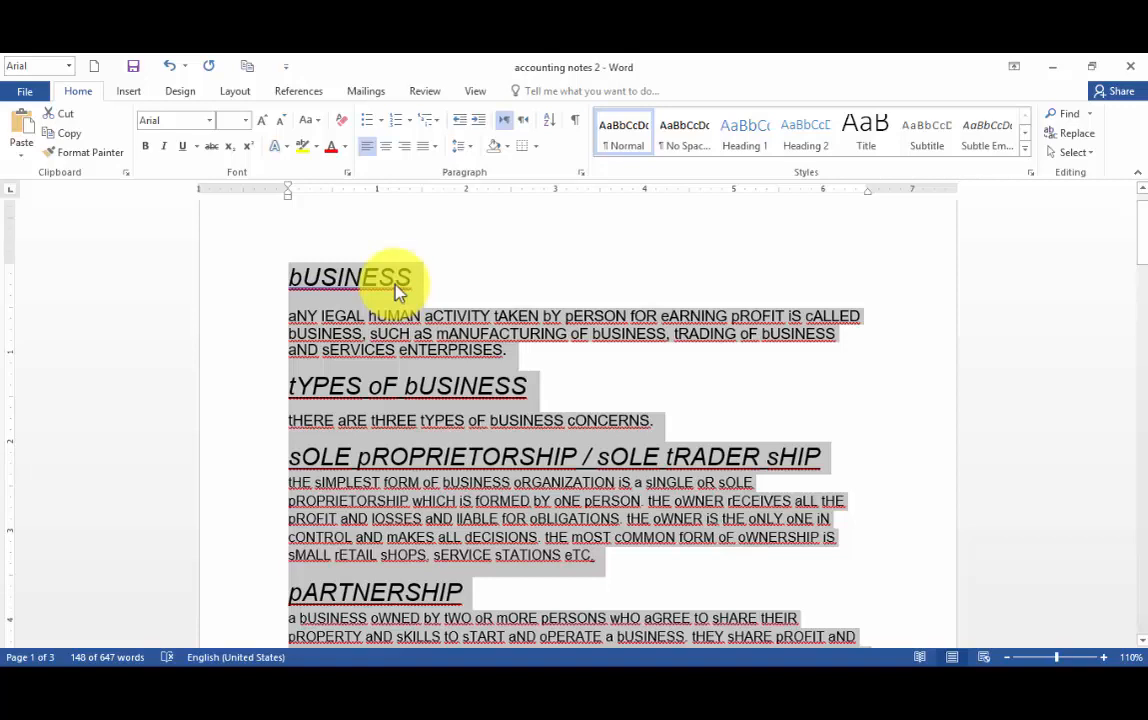
- Change the selected passage back to sentence case and clear the selection
left_click(320, 122)
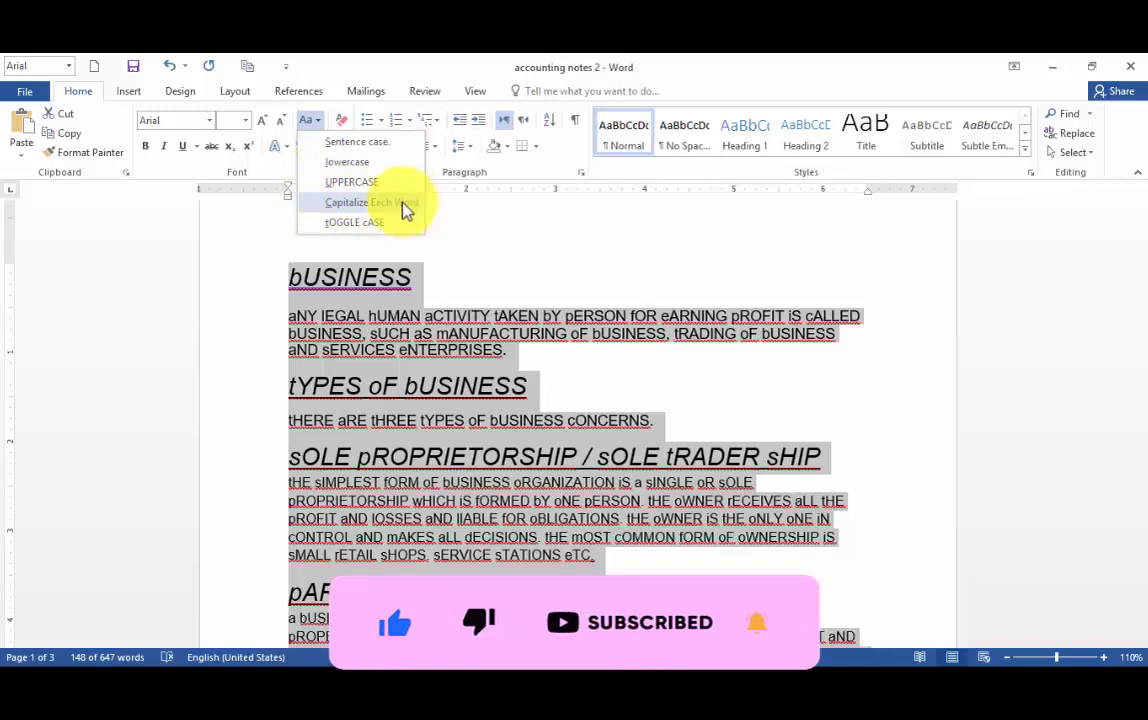
left_click(366, 147)
key("ctrl+z")
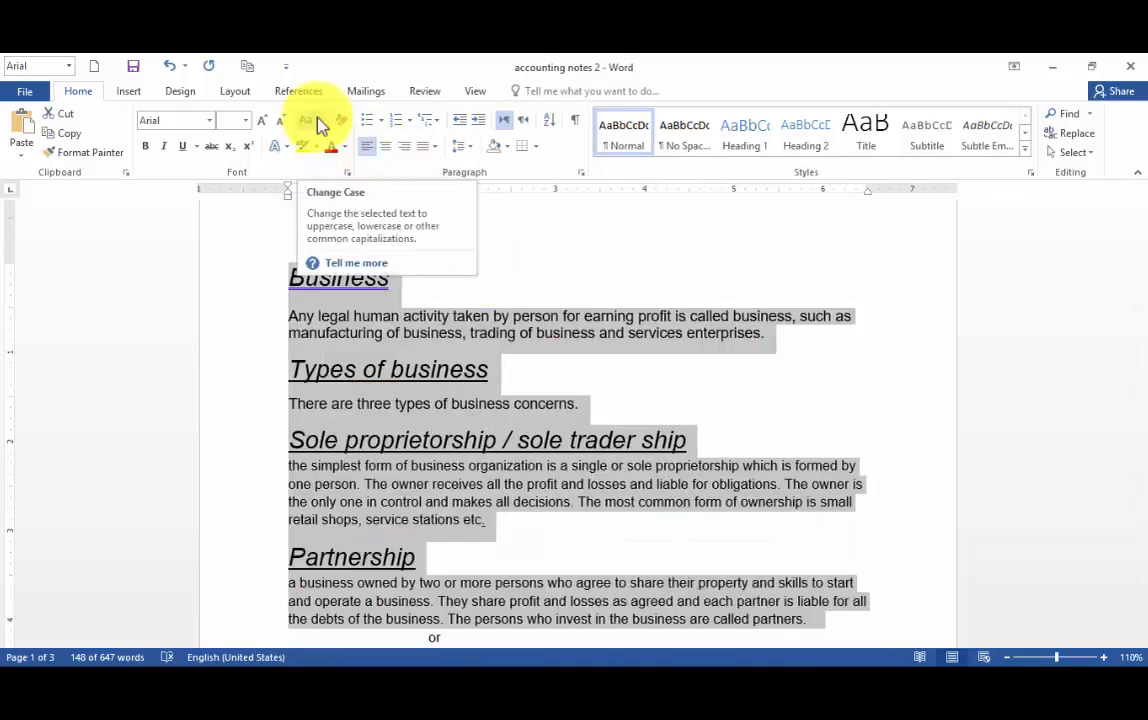
left_click(384, 349)
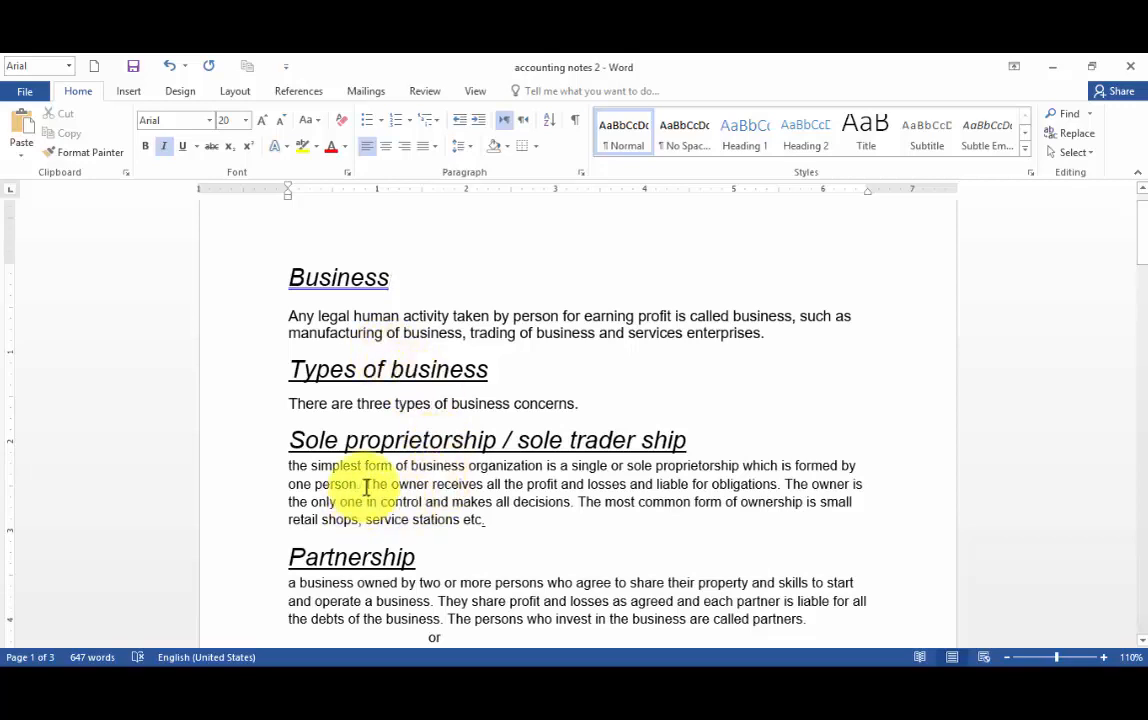
- Highlight the sentence "The owner receives all the profit and losses and liable for obligations." in yellow
left_click_drag(366, 487, 781, 487)
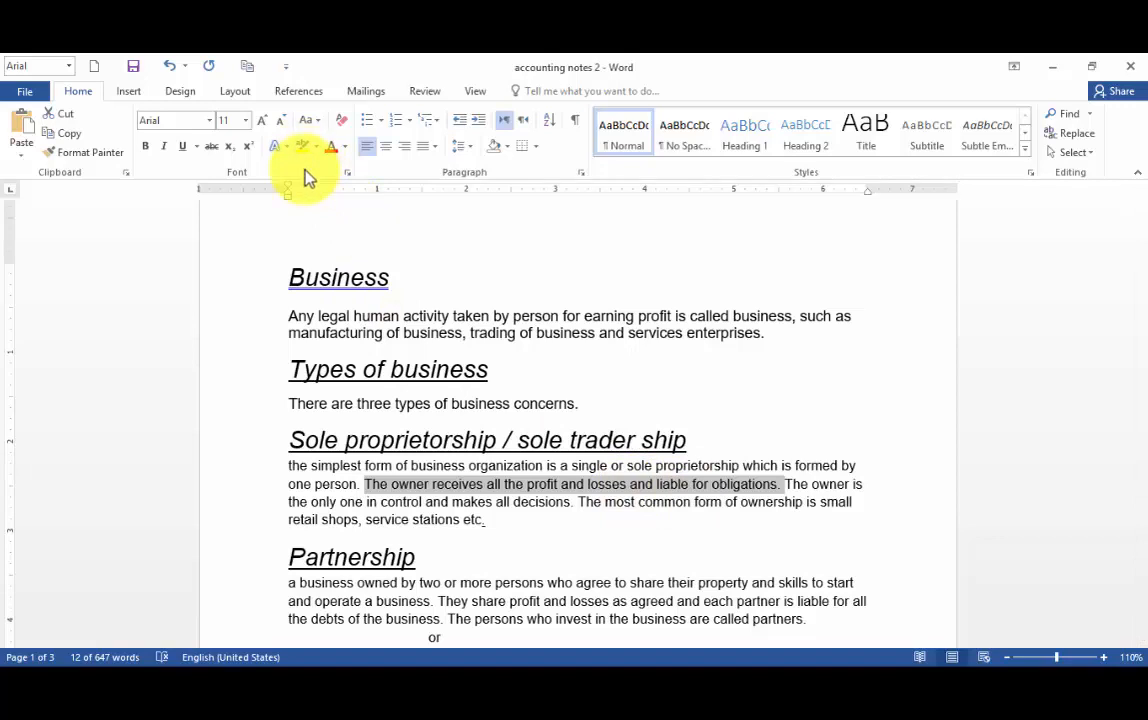
mouse_move(294, 133)
left_mouse_down()
mouse_move(316, 154)
mouse_move(289, 161)
mouse_move(292, 140)
left_mouse_up()
key("Escape")
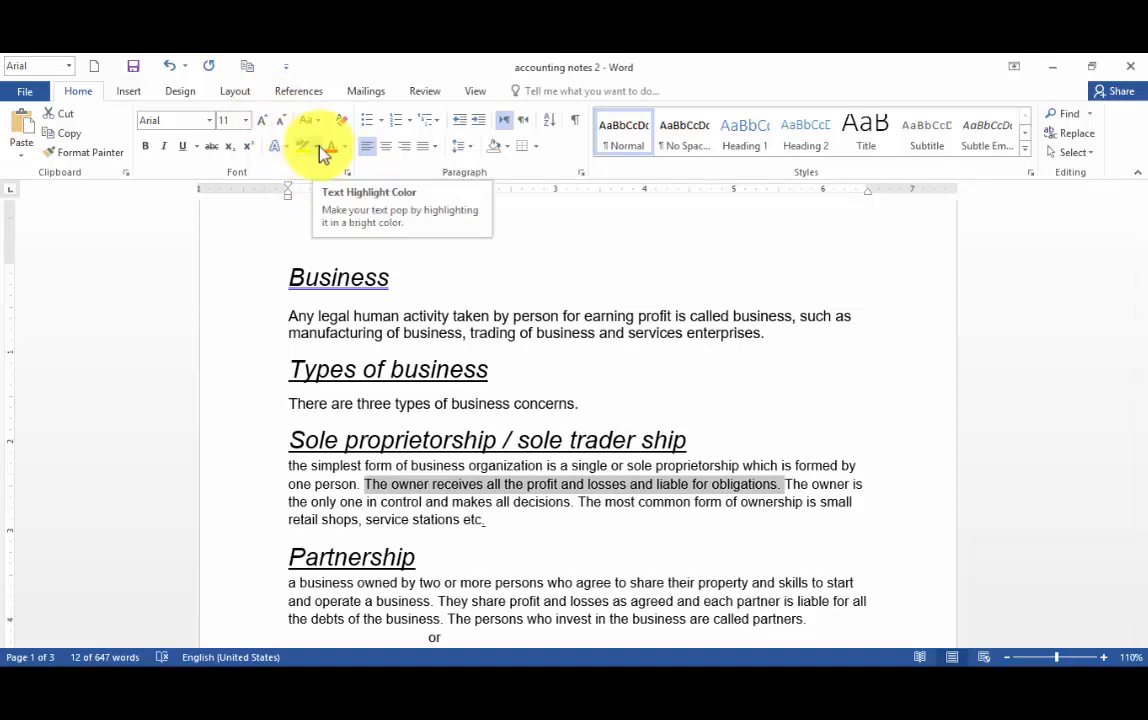
left_click(319, 149)
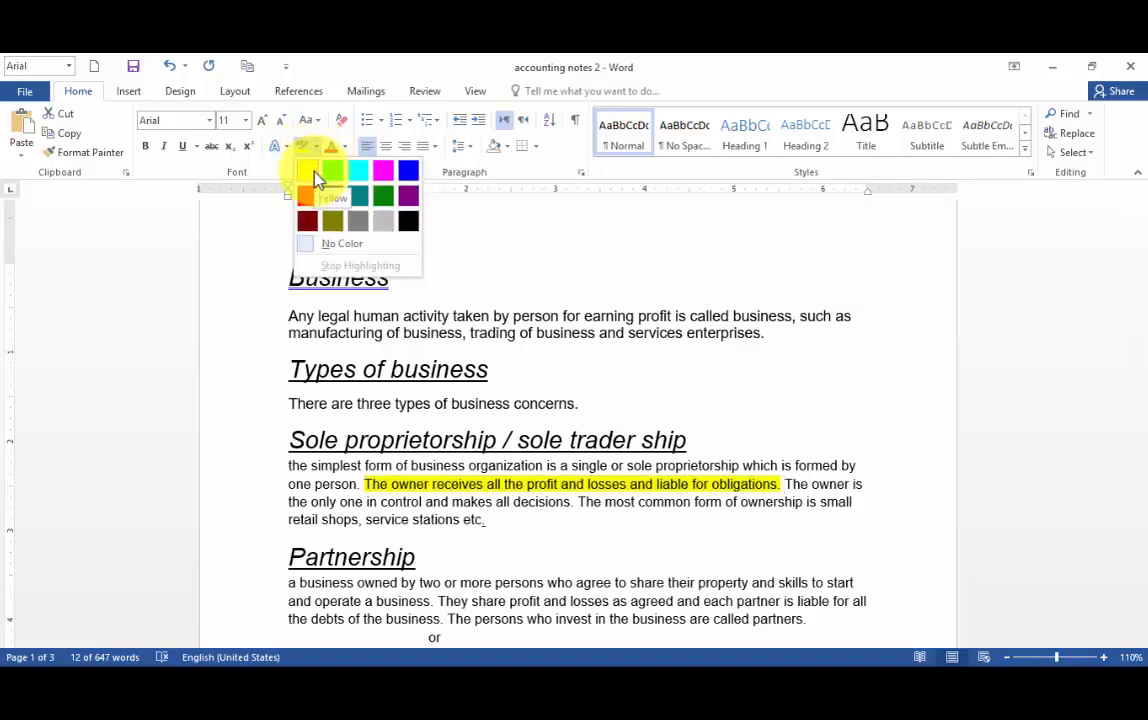
left_click(314, 177)
- Highlight the sentence starting "They share profit and losses as agreed" under "Partnership" in bright green
scroll(812, 340, "down", 1)
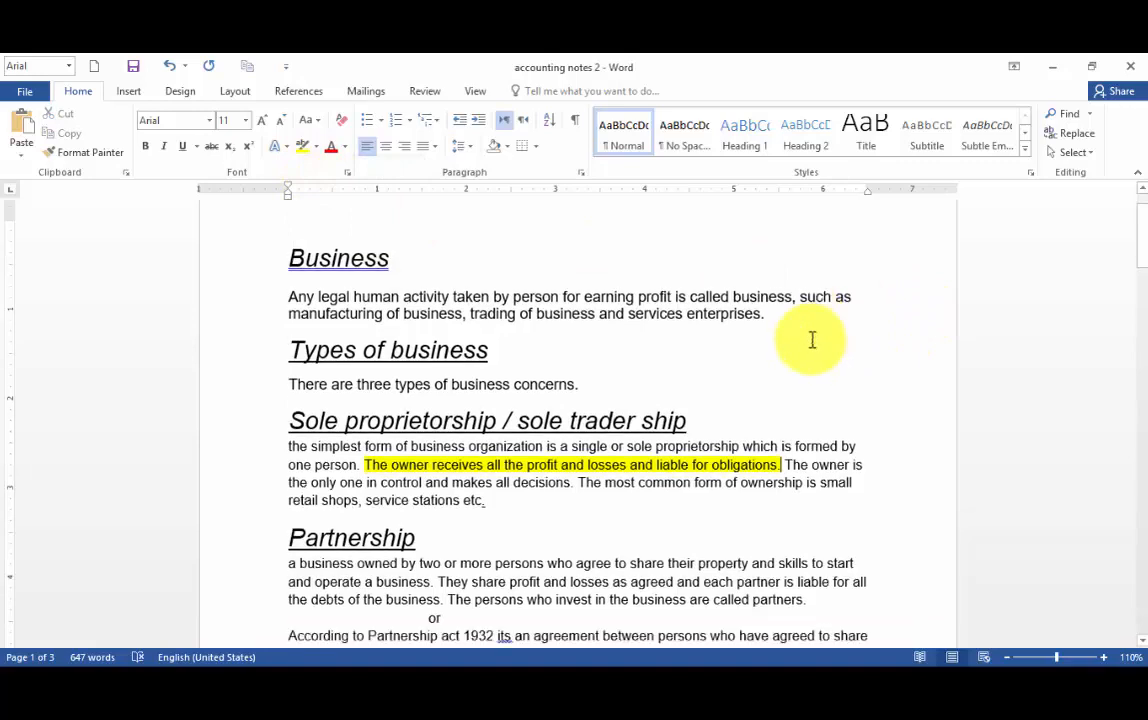
scroll(812, 340, "down", 3)
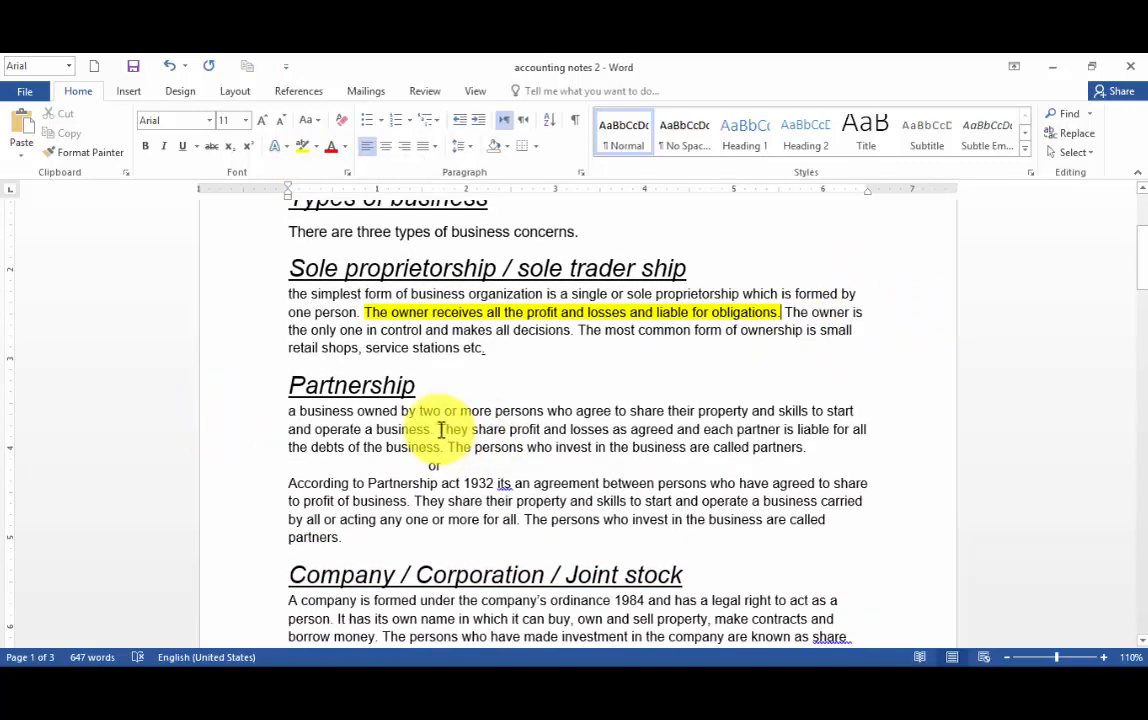
mouse_move(440, 429)
left_mouse_down()
mouse_move(864, 430)
mouse_move(833, 454)
mouse_move(446, 447)
left_mouse_up()
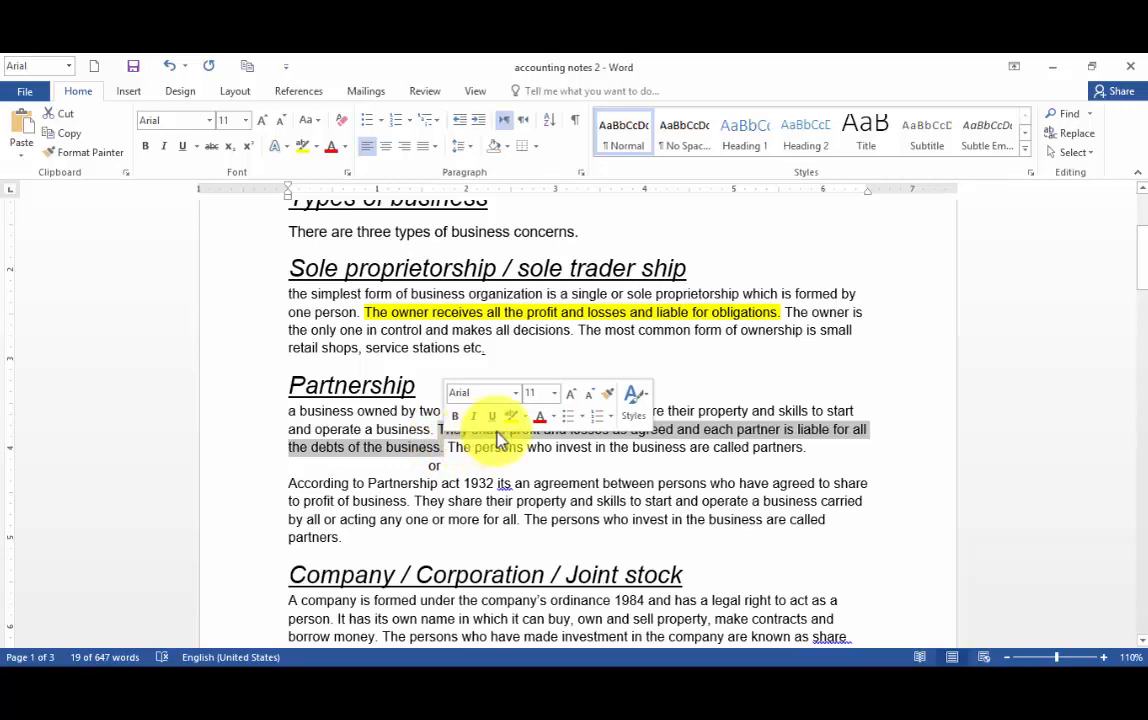
left_click(524, 417)
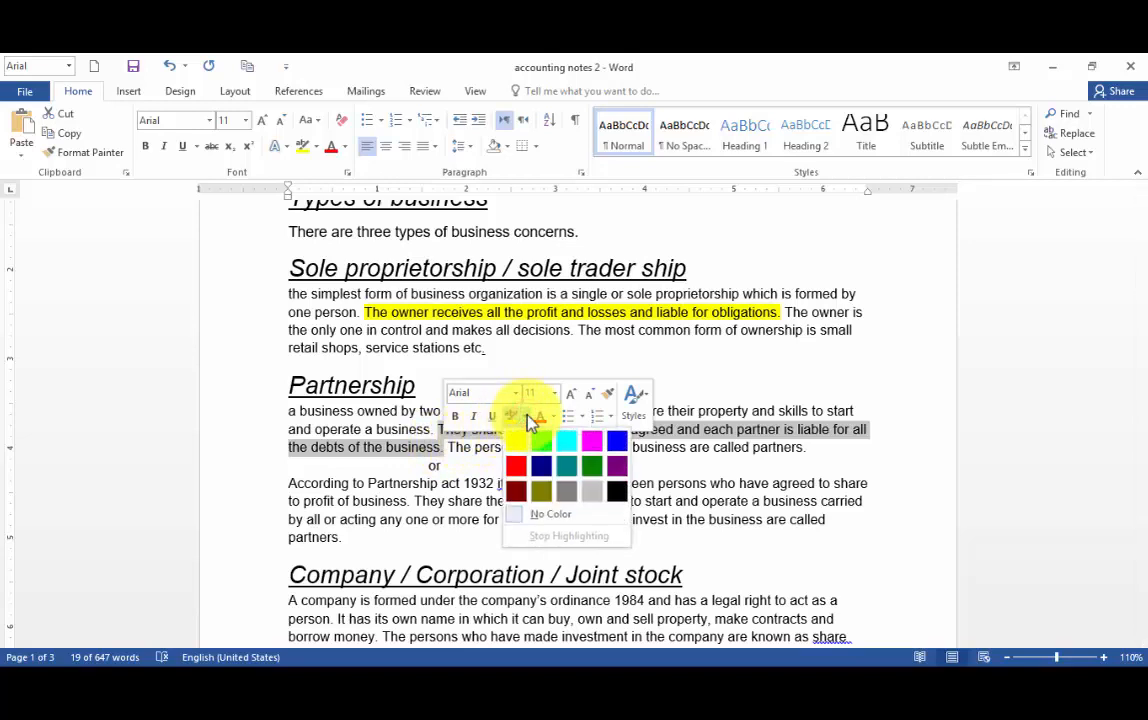
left_click(541, 441)
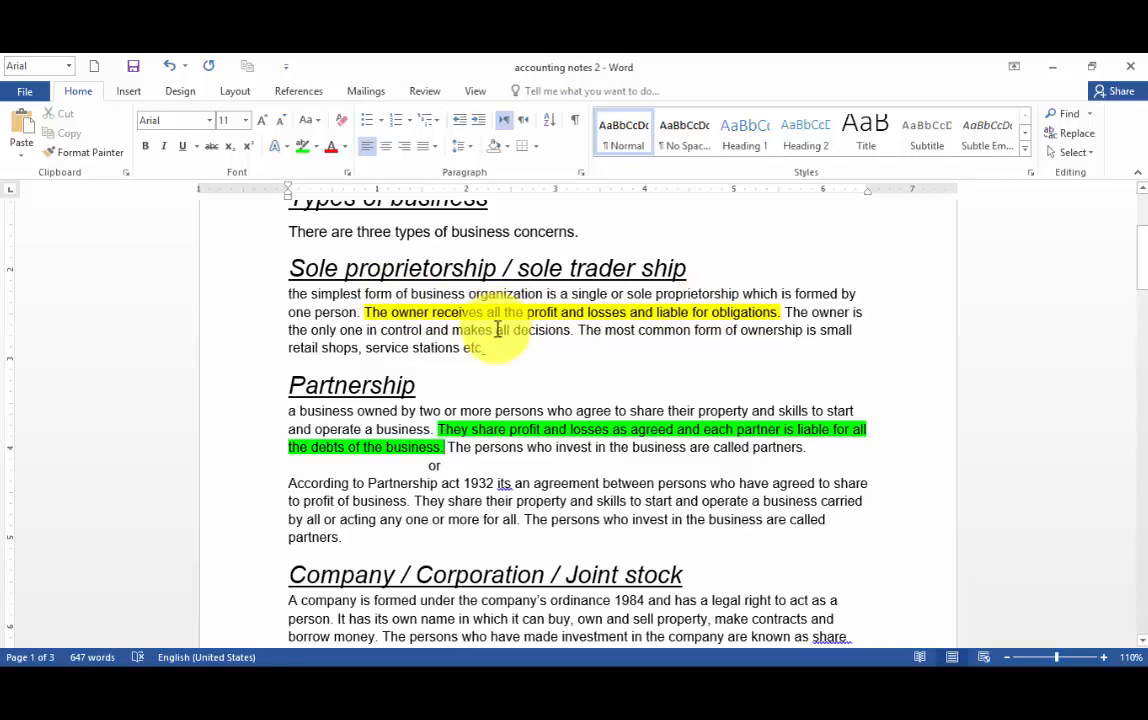
- Remove the yellow highlight from the sentence about the owner's profit and losses under "Sole proprietorship"
scroll(509, 363, "up", 3)
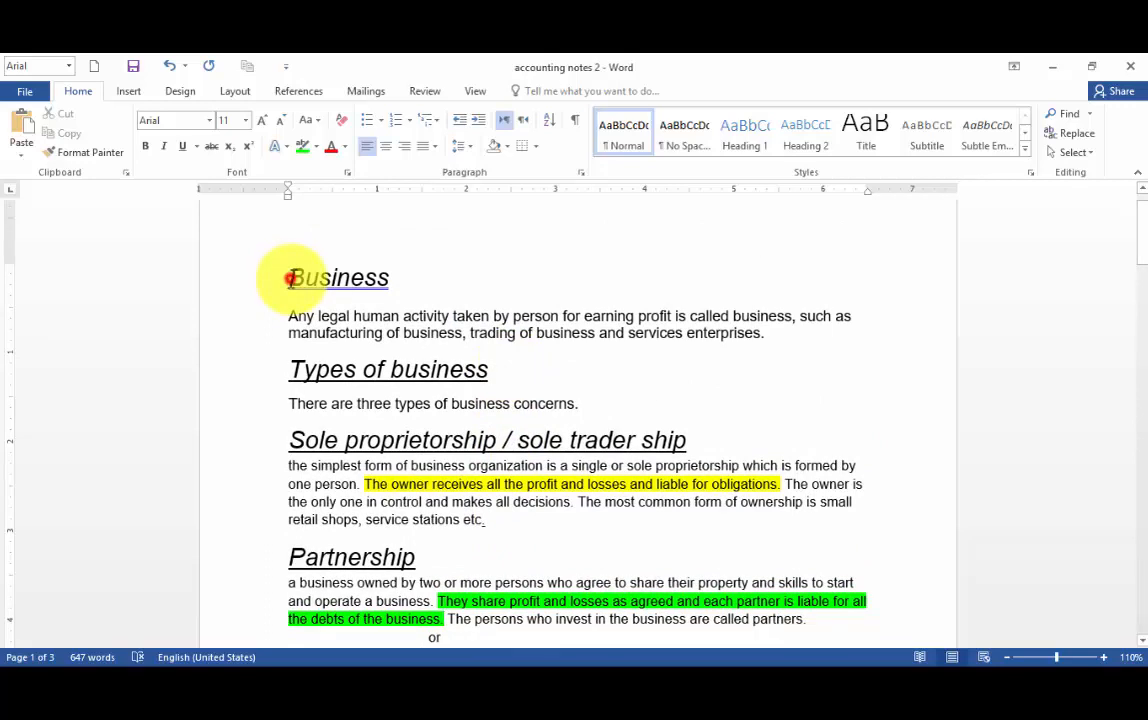
left_click_drag(289, 278, 390, 278)
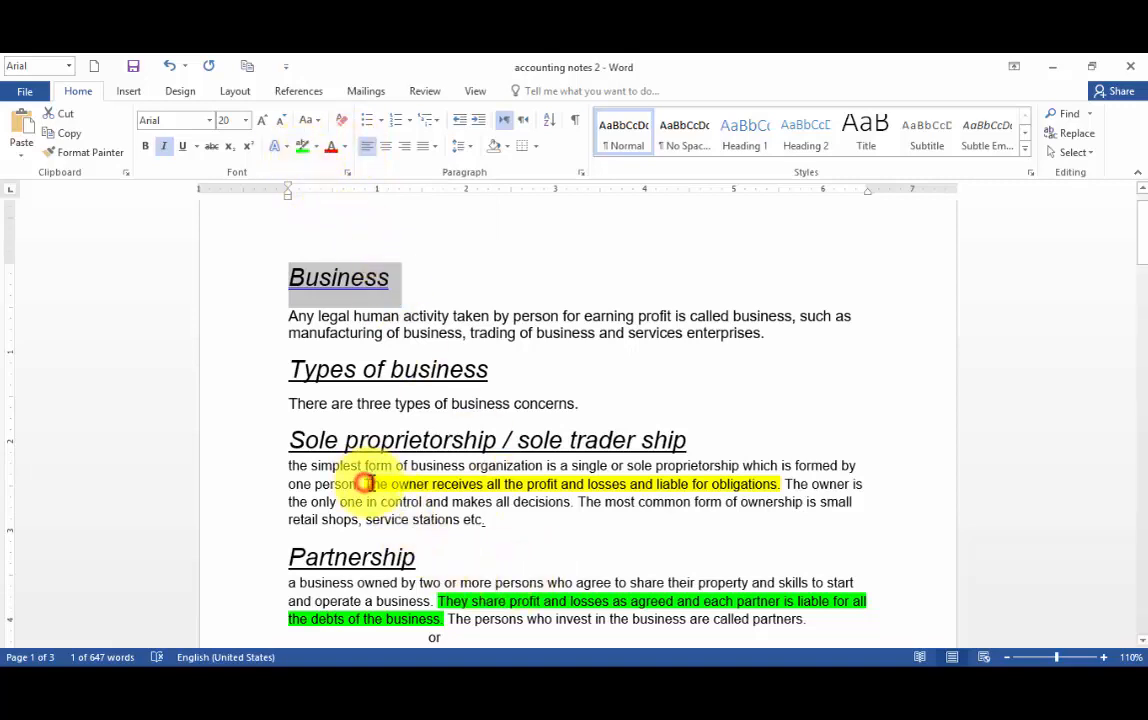
left_click_drag(367, 484, 782, 484)
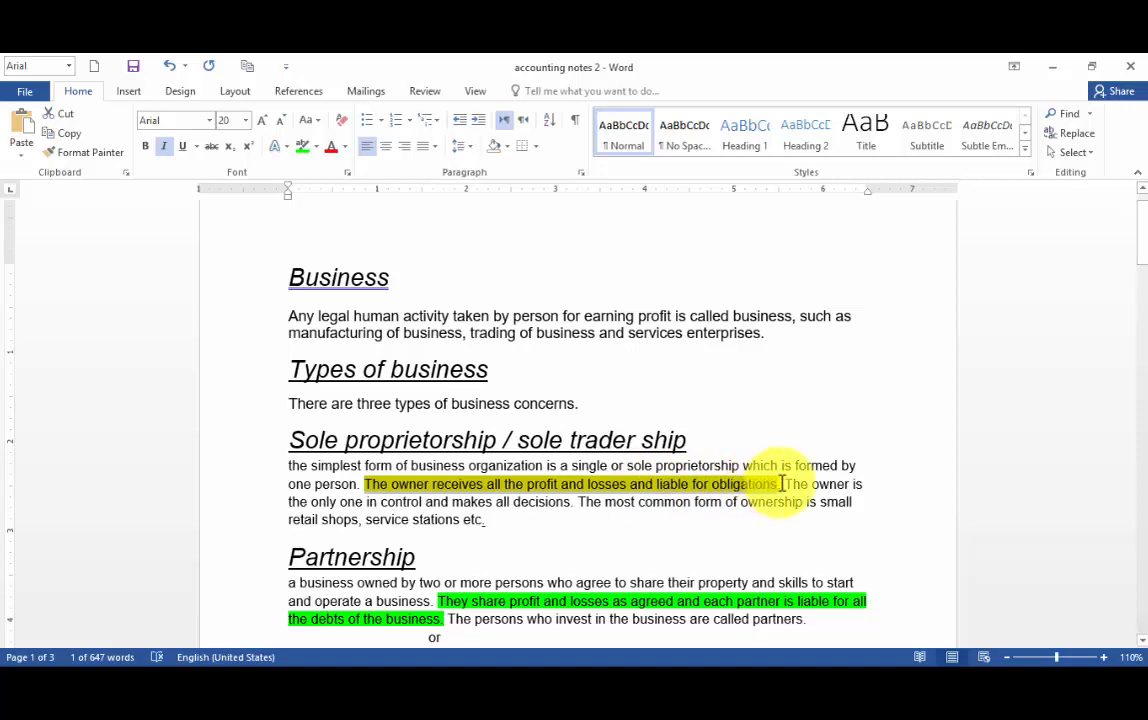
left_click(316, 147)
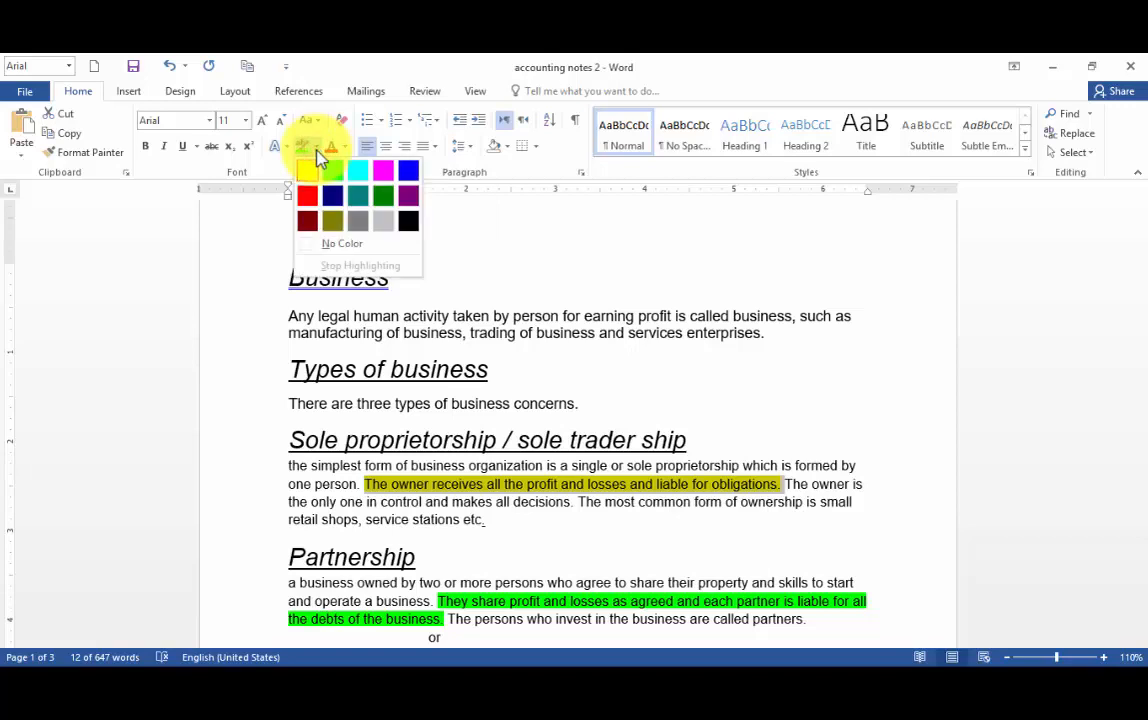
left_click(335, 248)
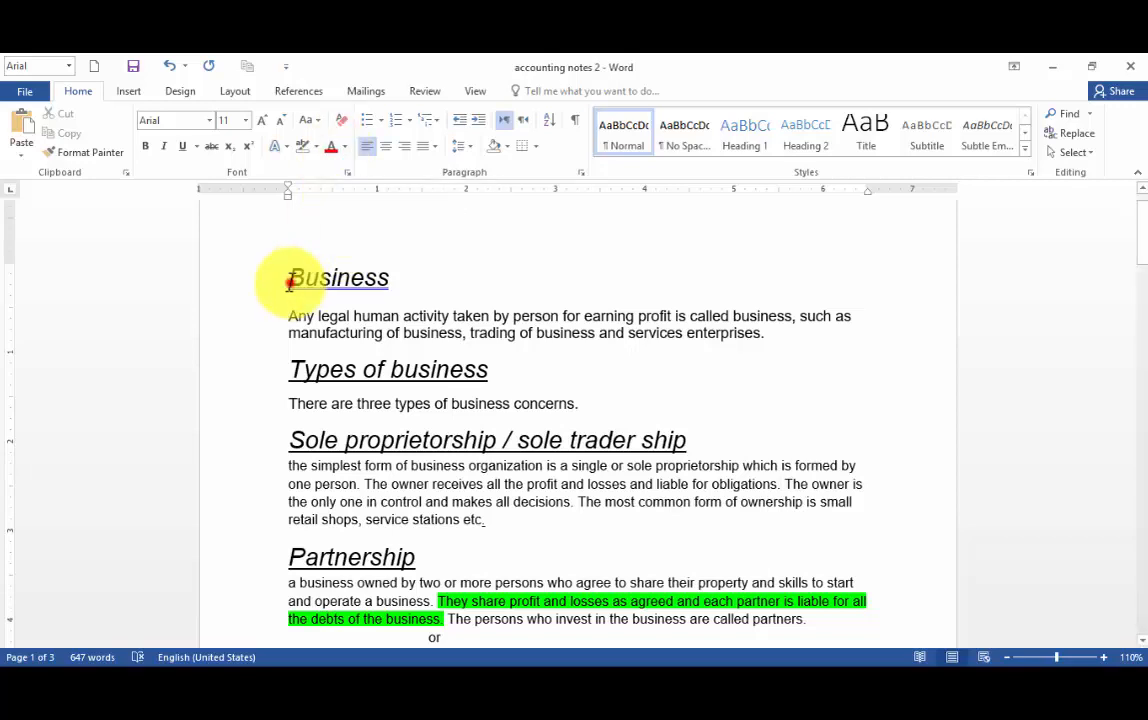
- Color the heading "Business" red and the heading "Types of business" blue
left_click_drag(289, 280, 400, 282)
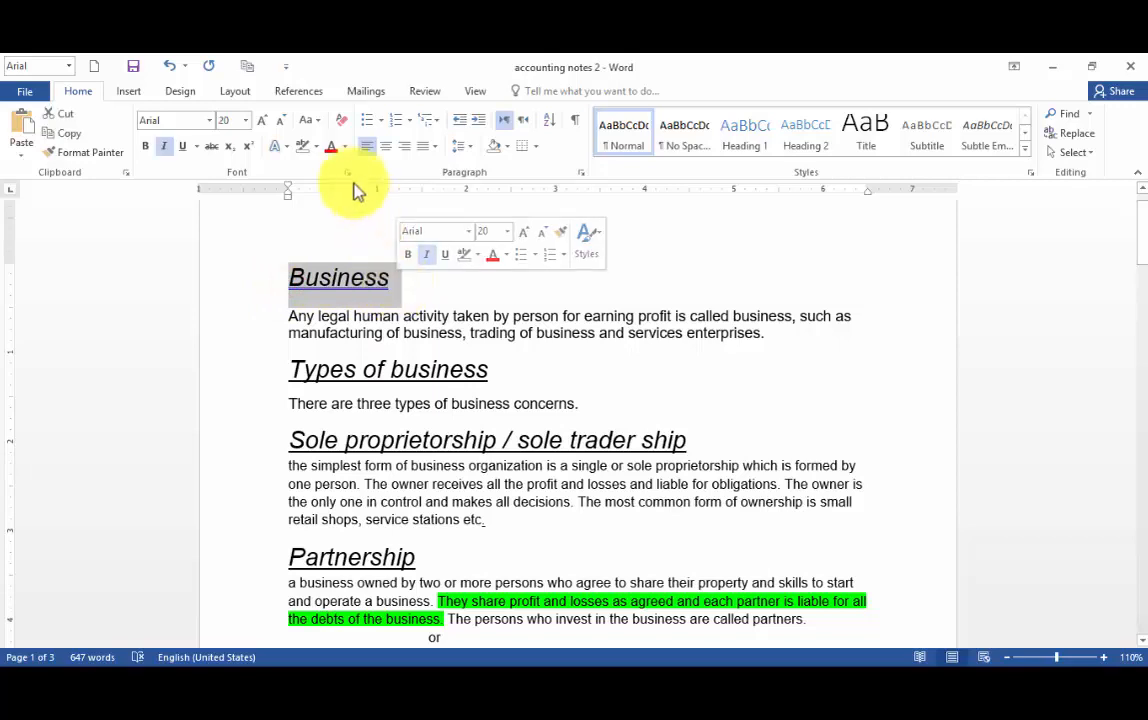
left_click(331, 146)
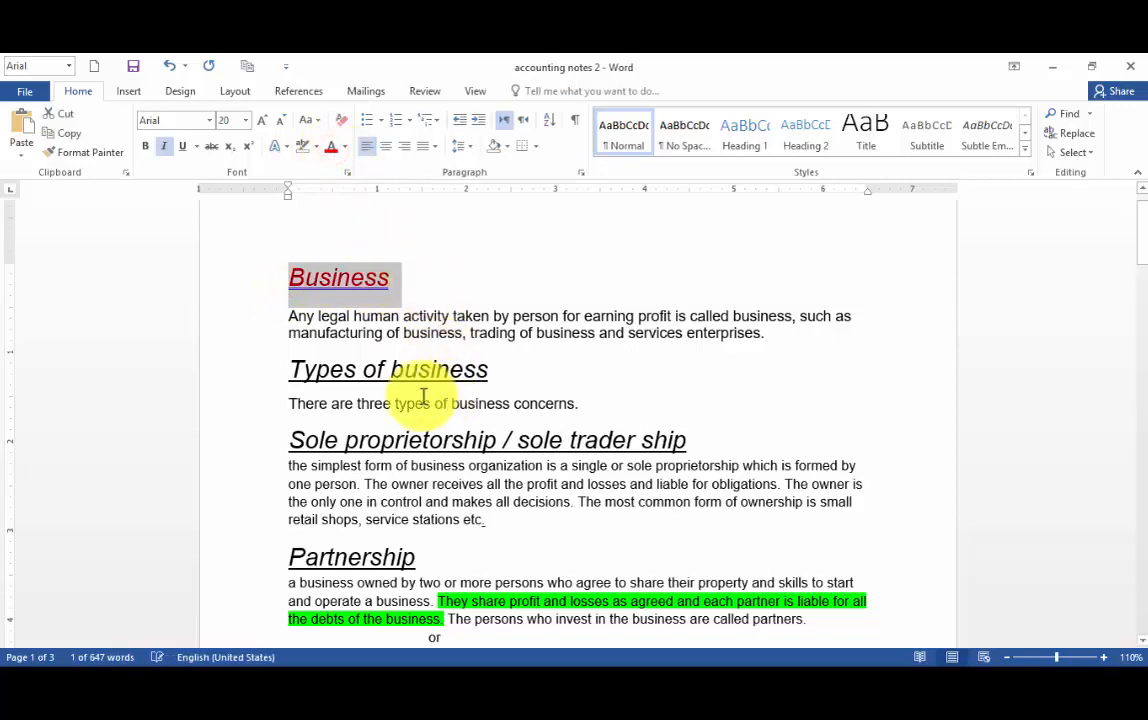
left_click_drag(290, 369, 491, 367)
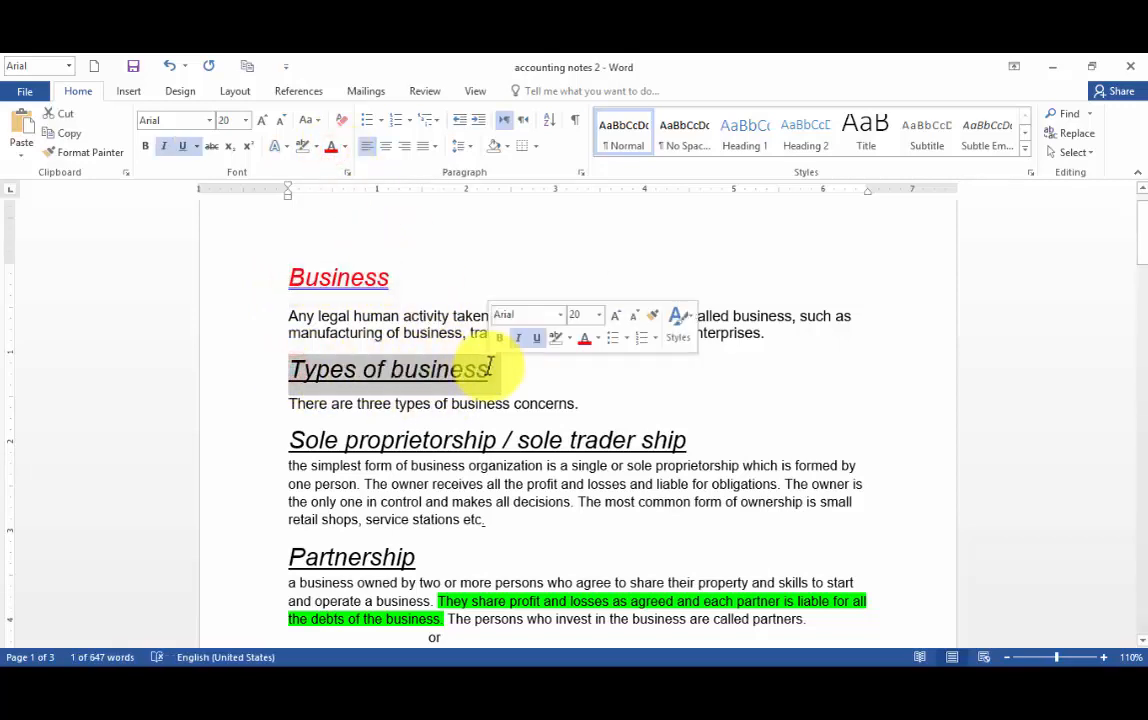
left_click(345, 147)
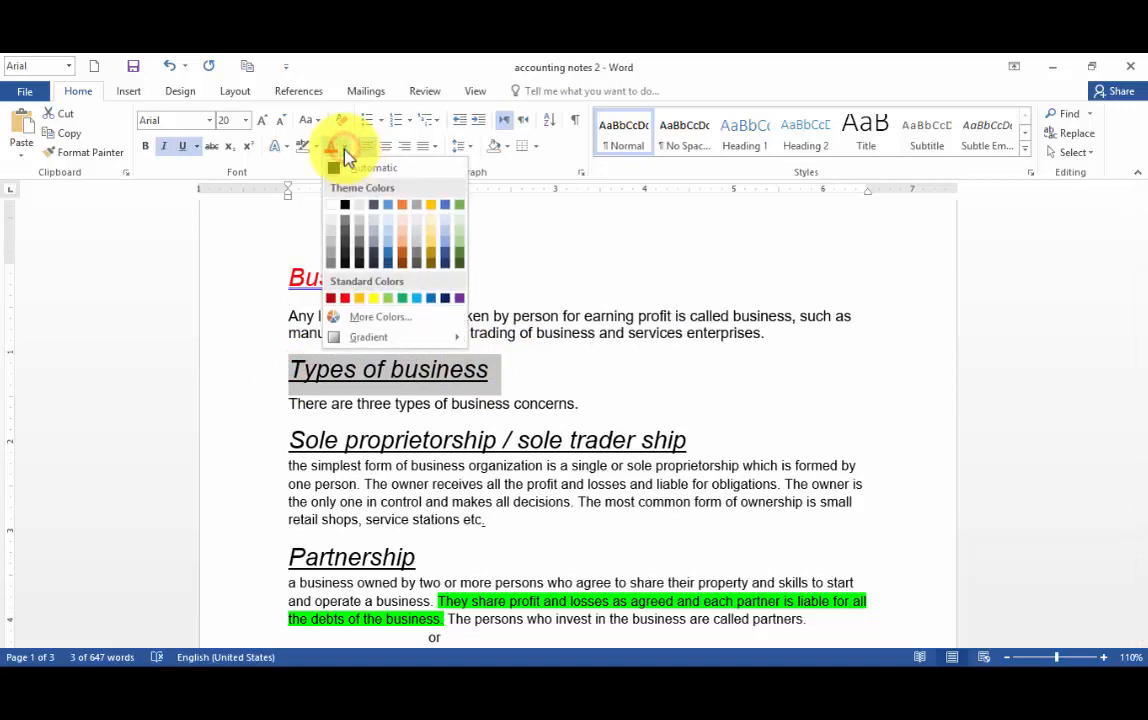
left_click(389, 216)
left_click(589, 420)
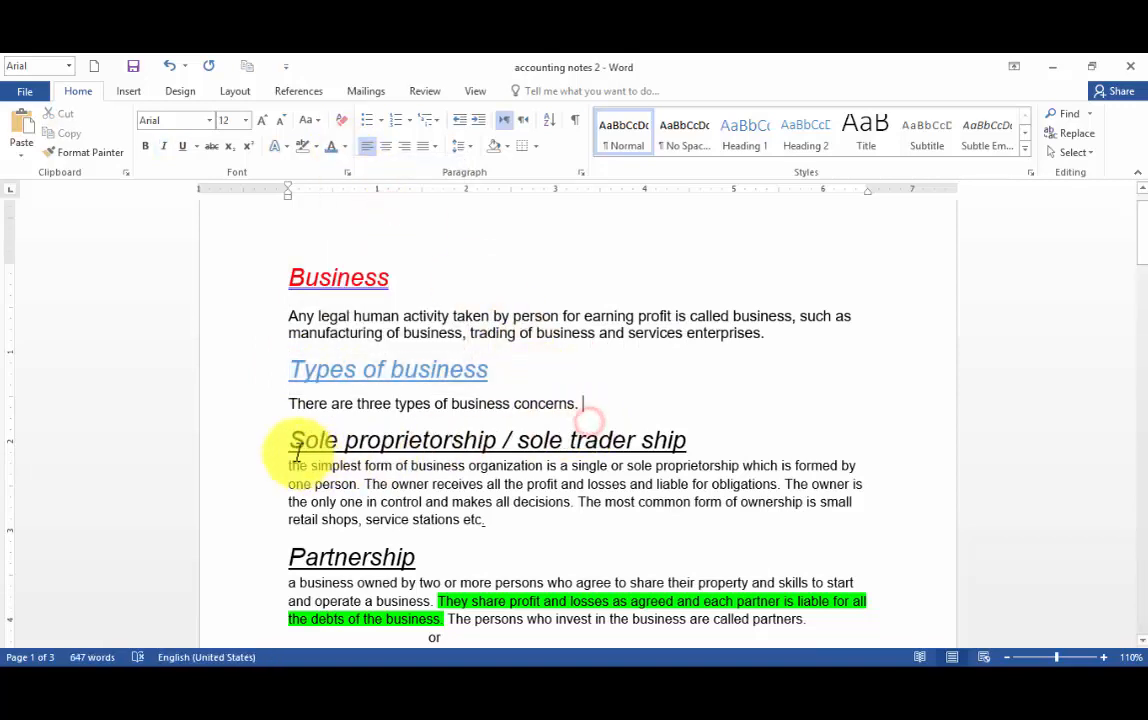
- Change the font color of the heading "Sole proprietorship / sole trader ship" to the standard purple
left_click_drag(289, 440, 713, 445)
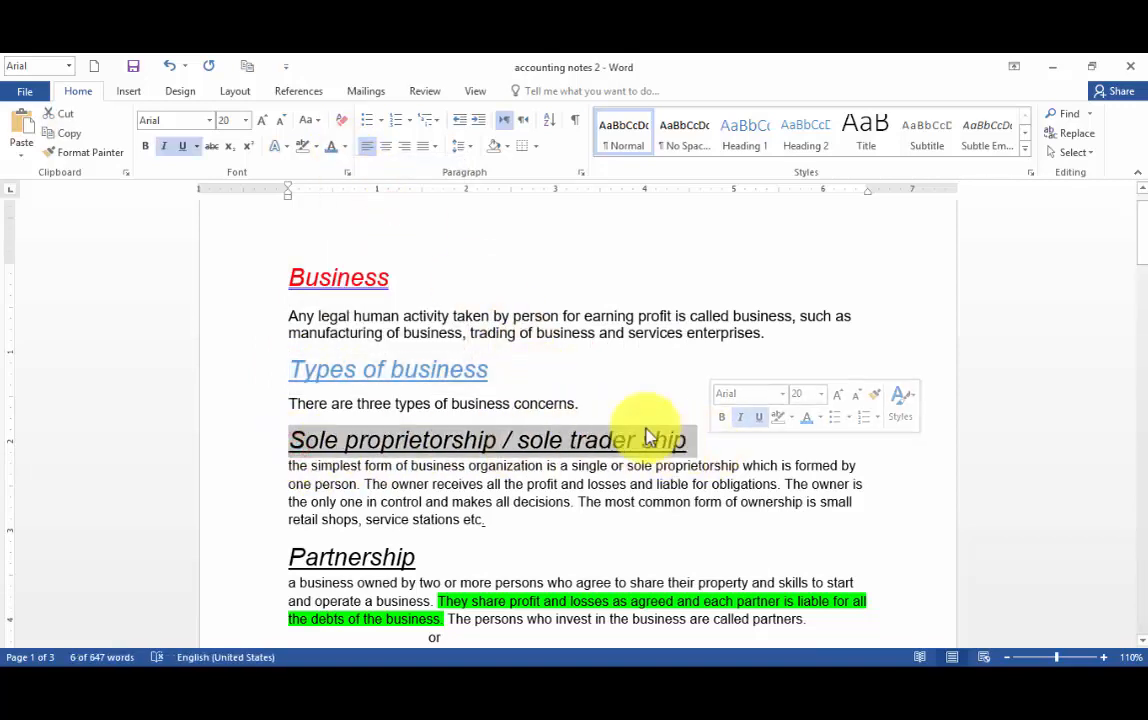
left_click(345, 146)
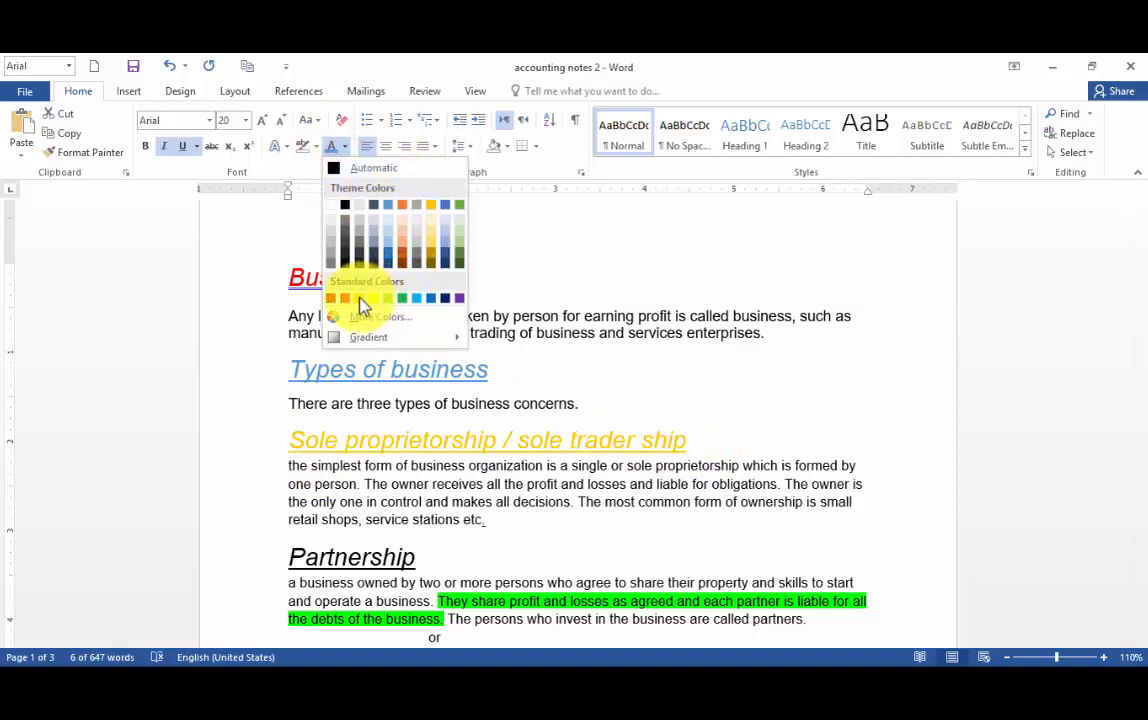
left_click(459, 299)
- Select the headings "Partnership" and "Company / Corporation / Joint stock" together and color both red
scroll(777, 377, "down", 5)
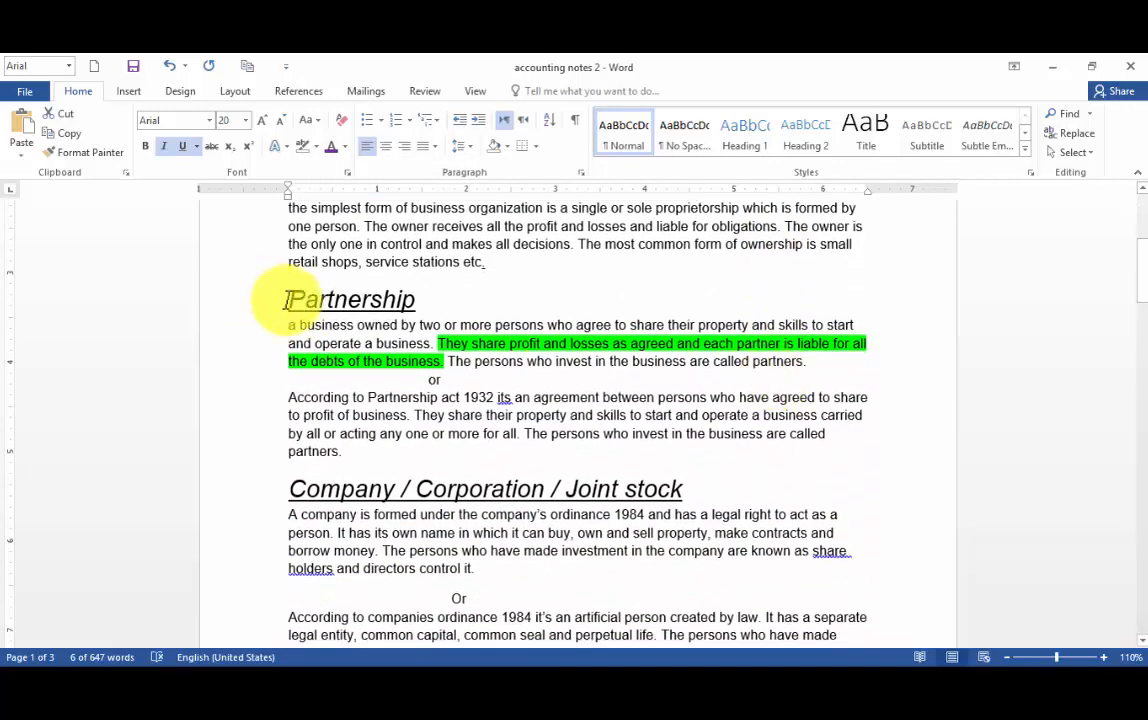
left_click_drag(287, 300, 429, 302)
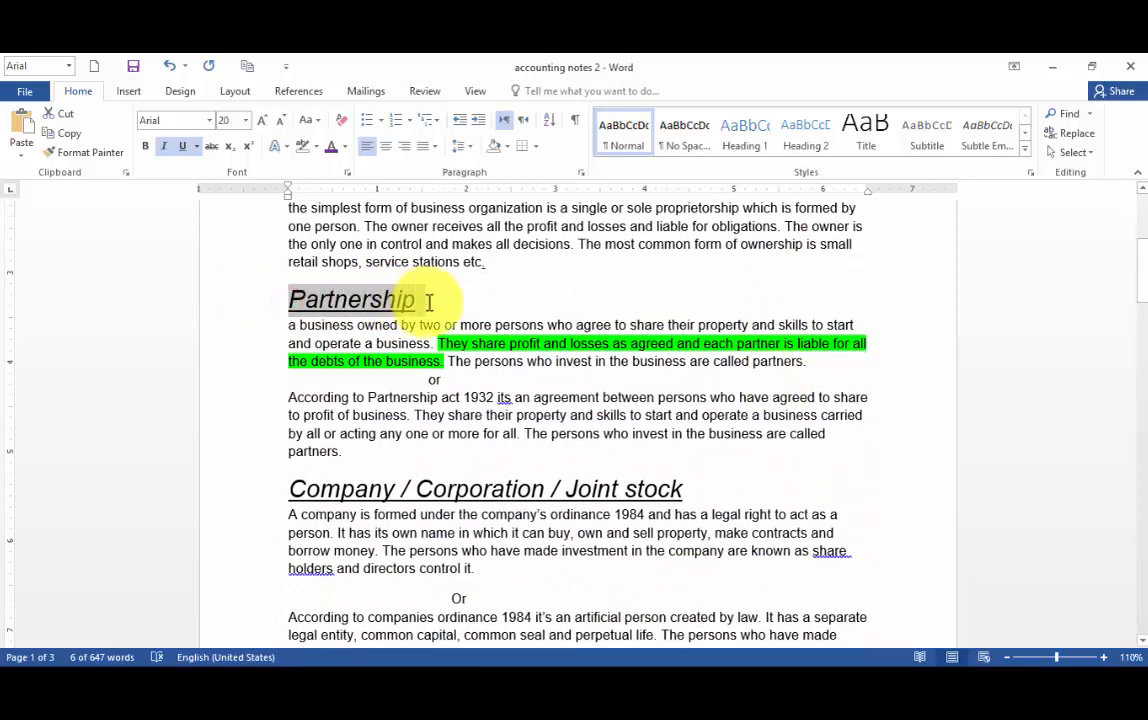
left_click_drag(289, 488, 708, 494)
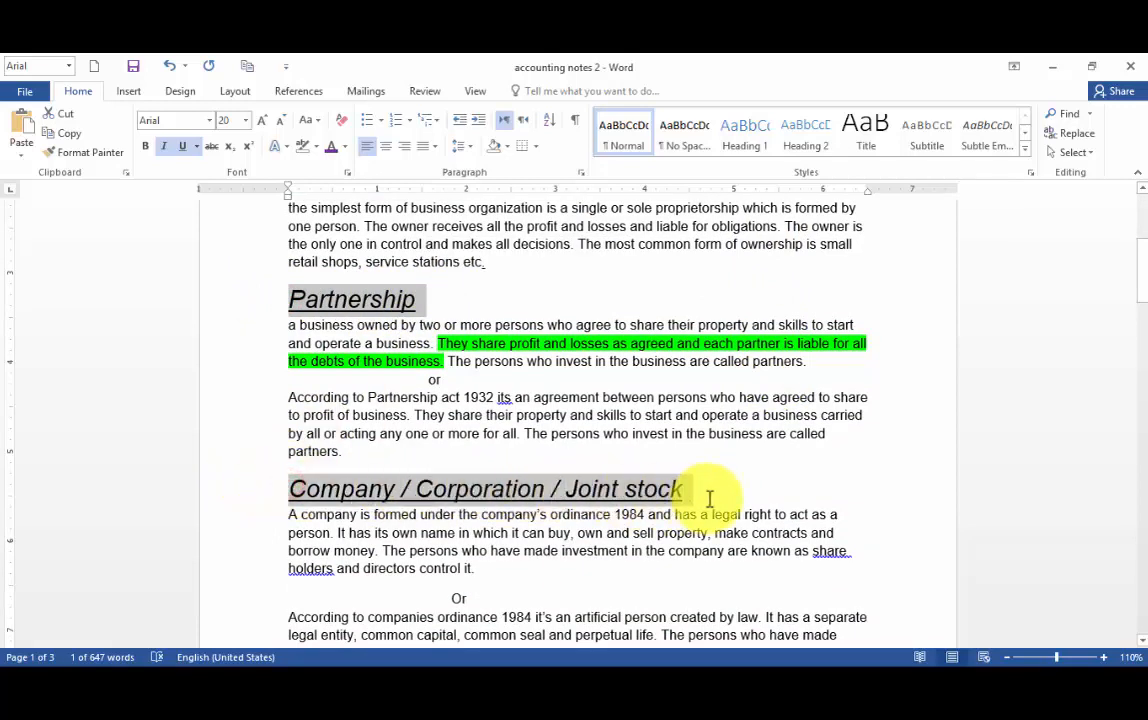
left_click(344, 146)
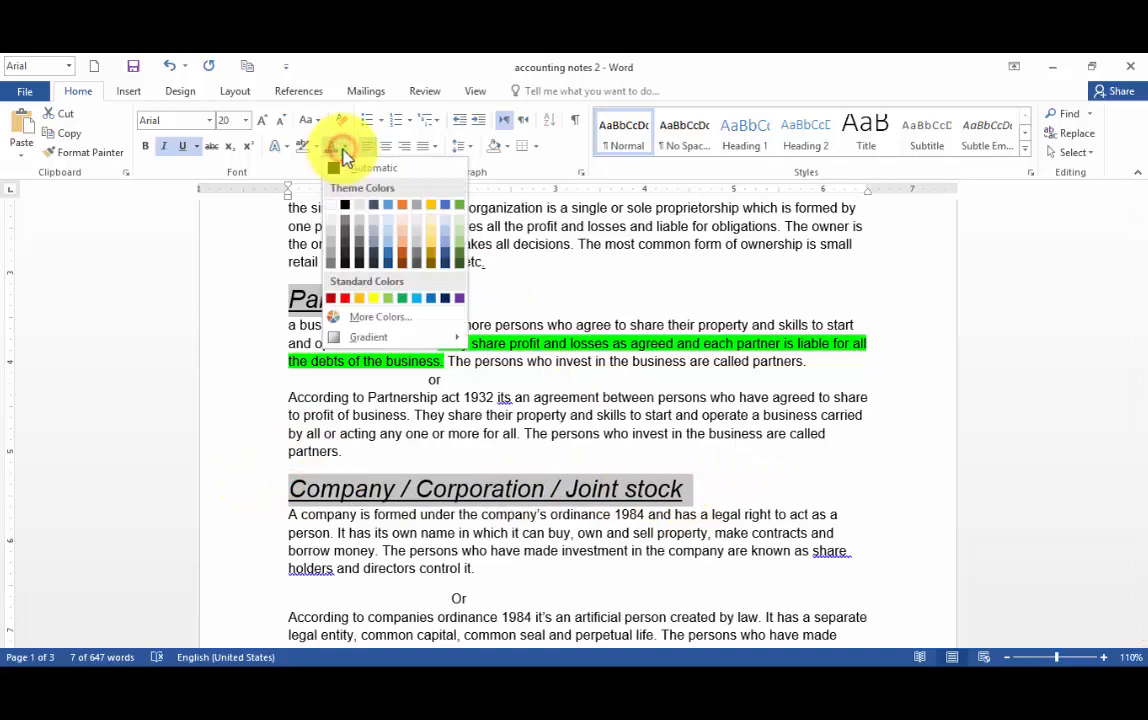
left_click(346, 299)
left_click(845, 450)
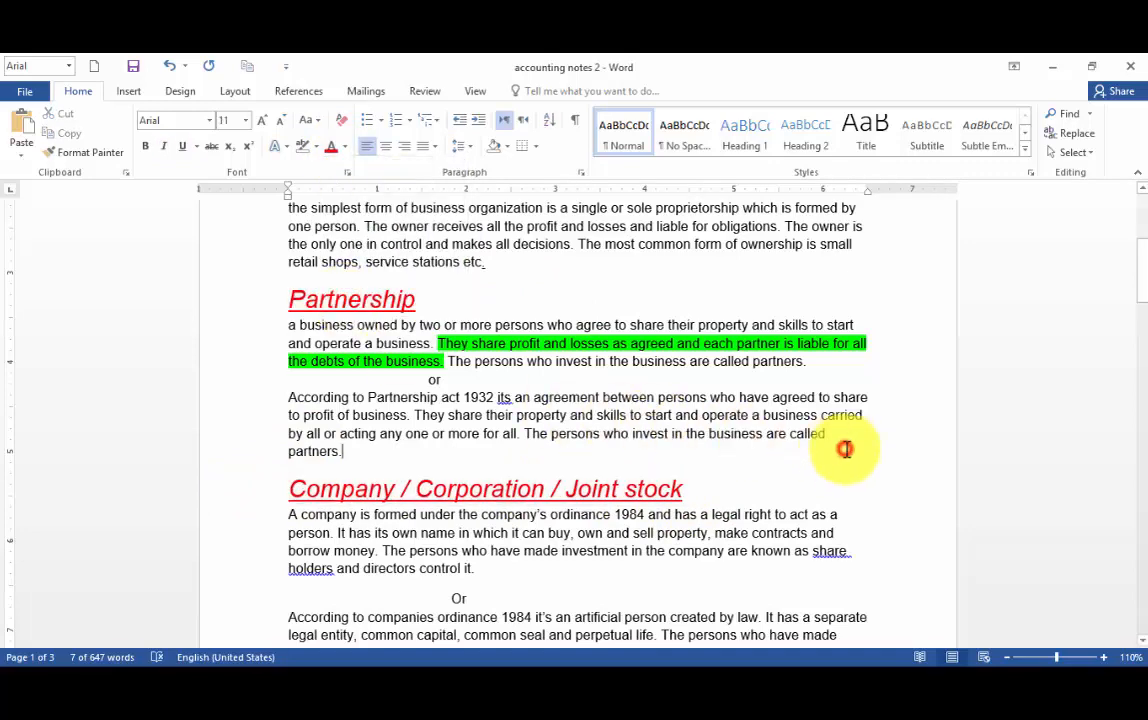
- Recolor the heading "Business" dark purple, picking the shade from the additional standard colors
scroll(787, 435, "up", 5)
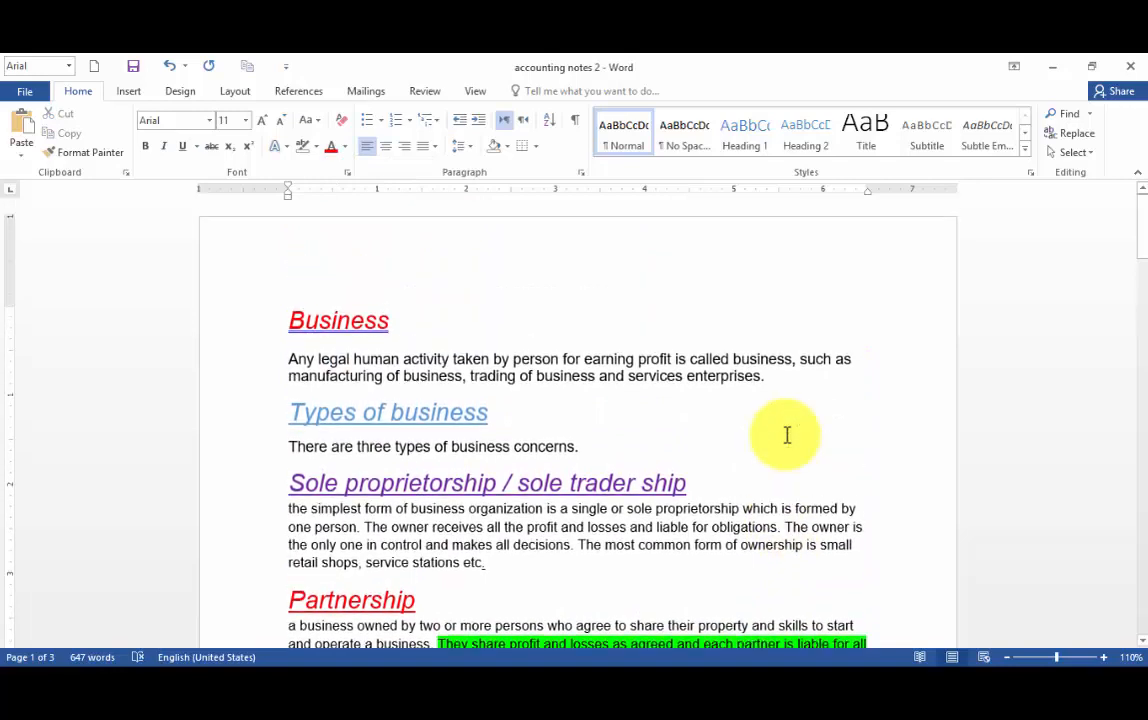
scroll(787, 435, "down", 2)
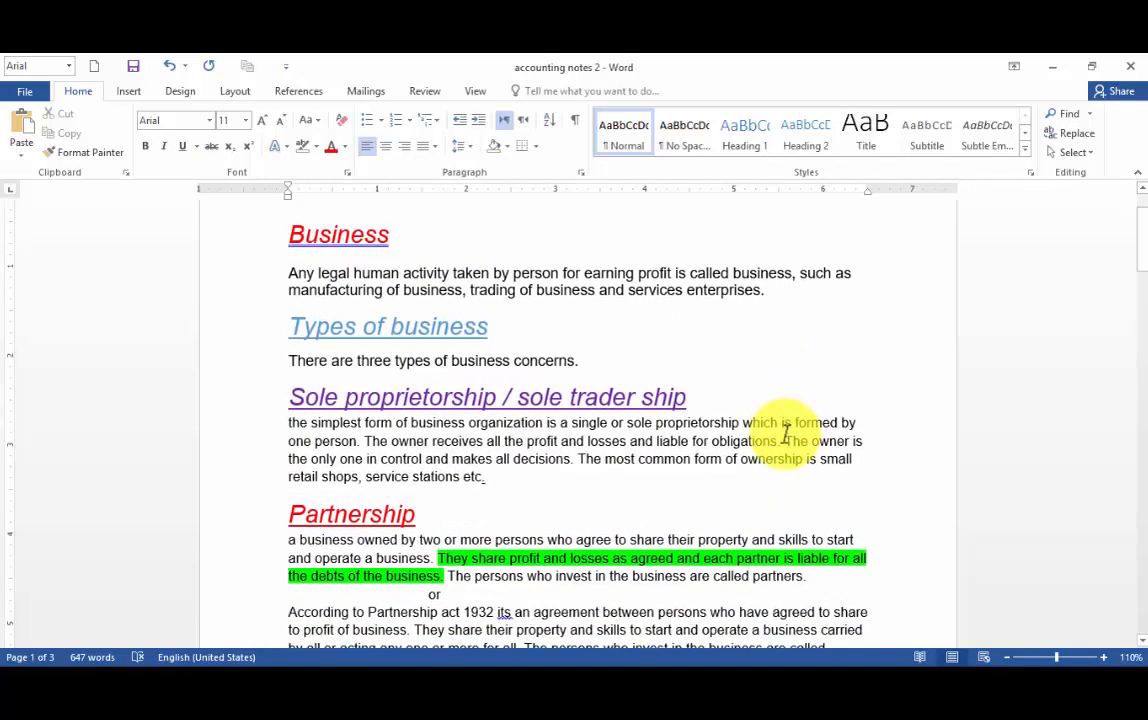
scroll(787, 435, "down", 2)
scroll(785, 432, "up", 3)
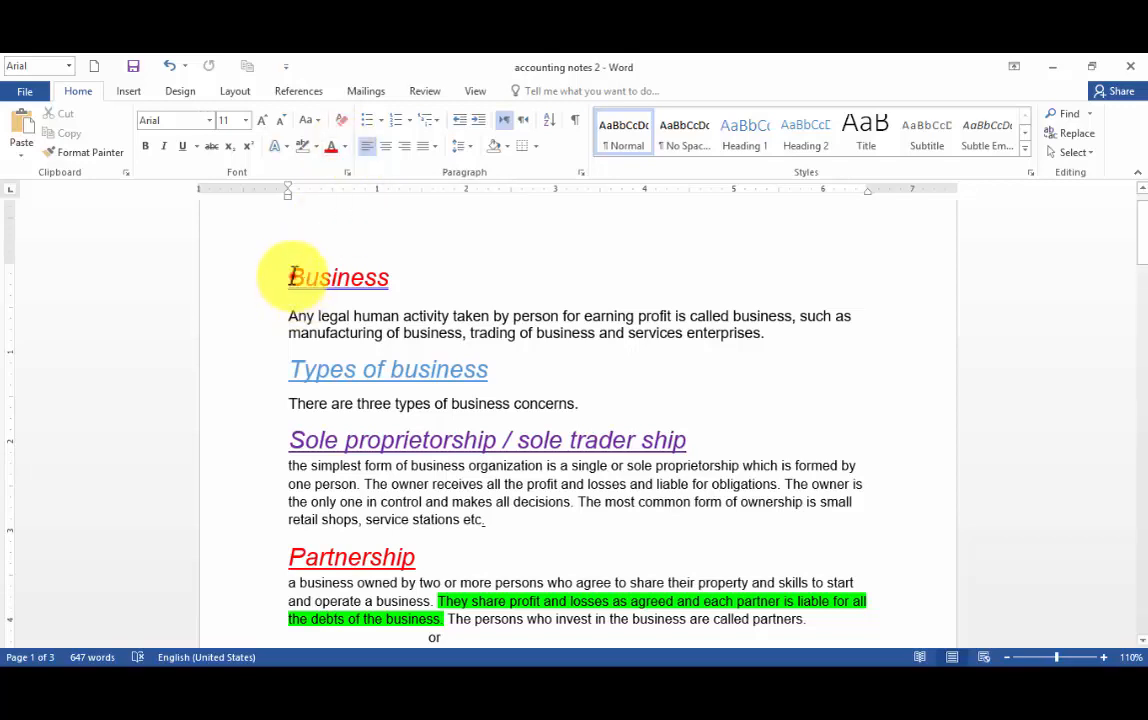
left_click_drag(290, 277, 415, 287)
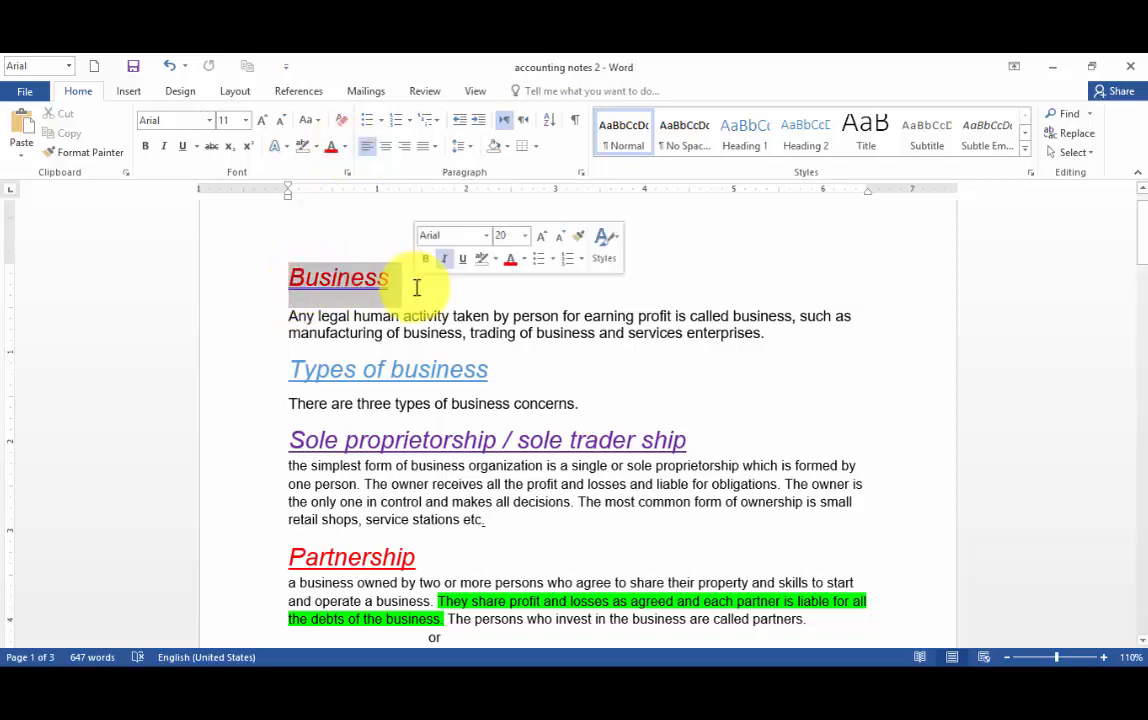
left_click(344, 149)
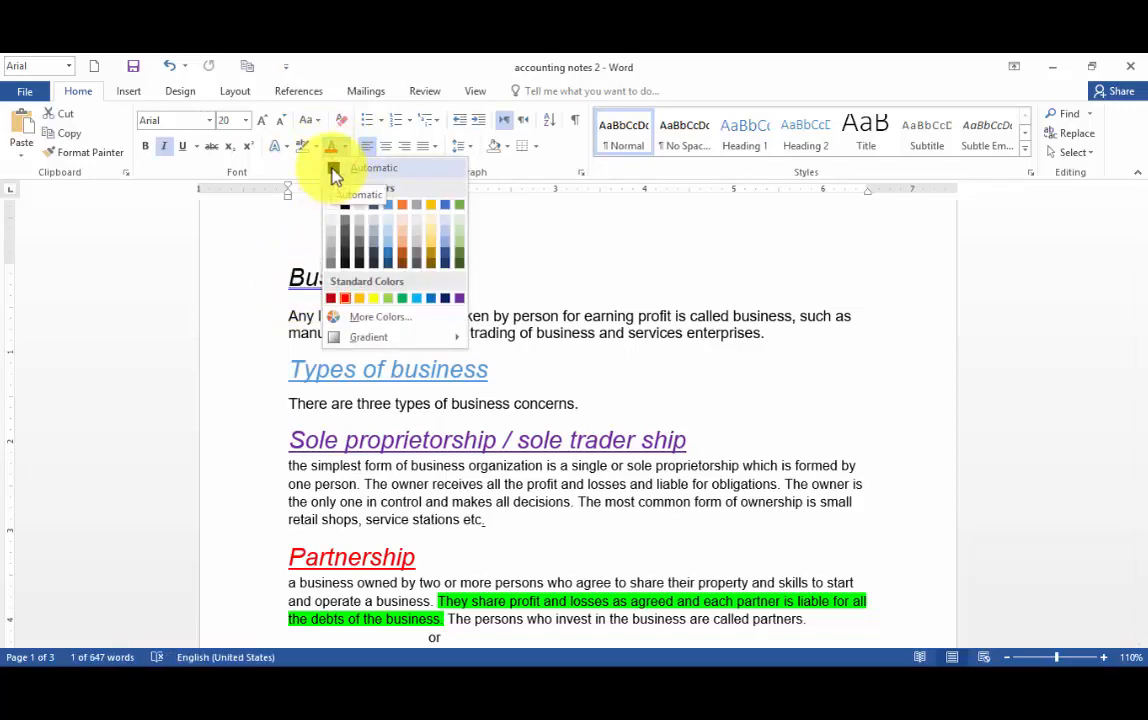
left_click(417, 321)
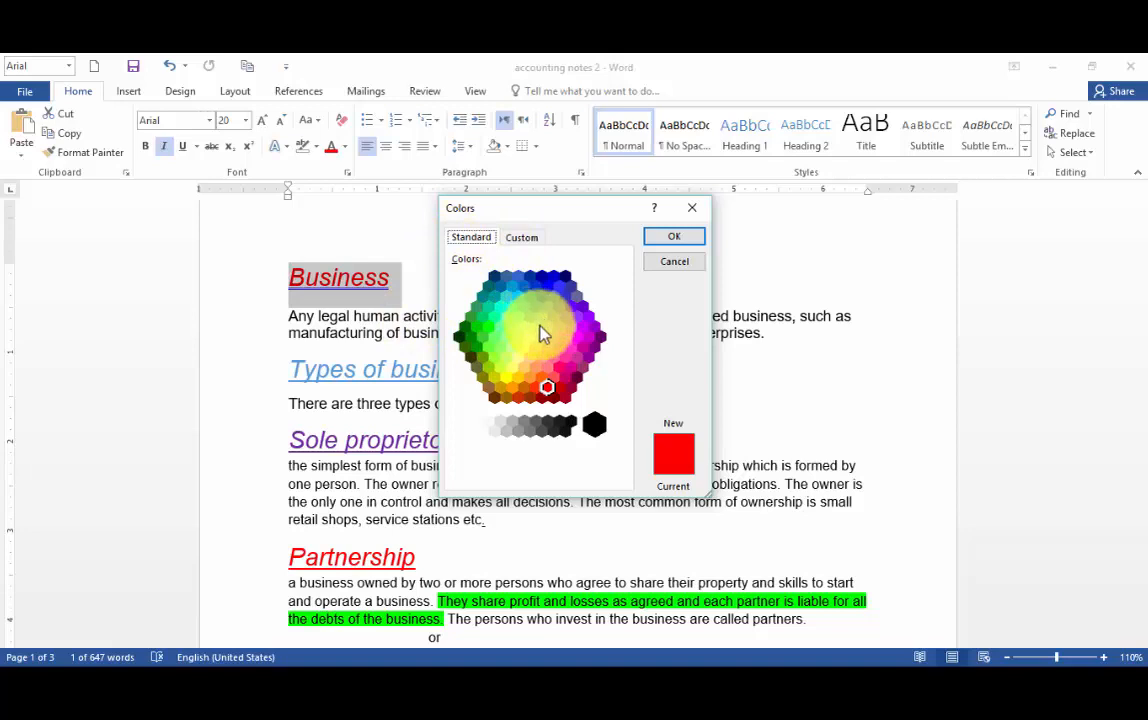
left_click(567, 362)
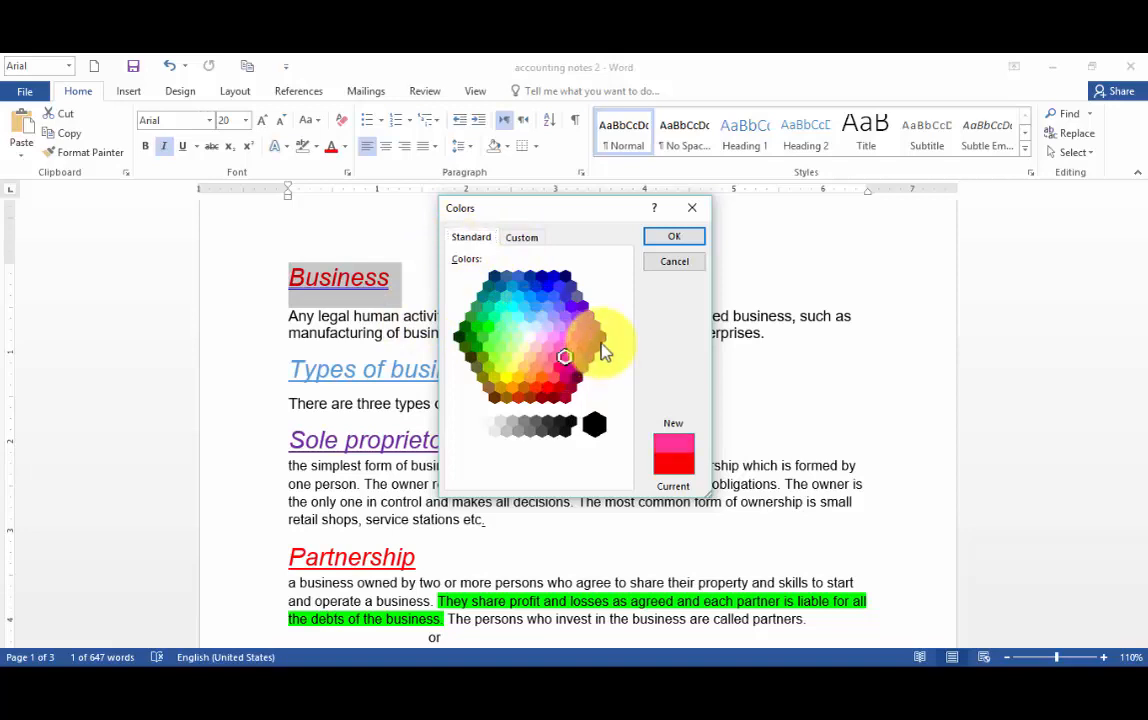
left_click(598, 340)
left_click(662, 240)
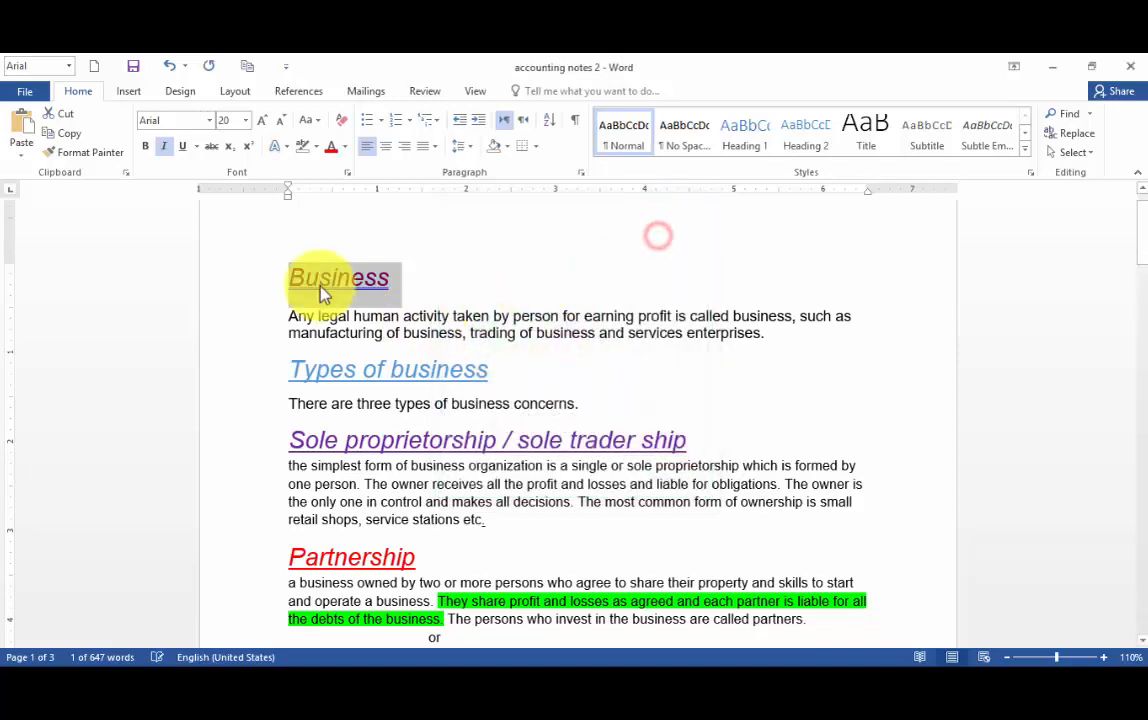
left_click(533, 307)
- Apply a custom bright green font color, RGB 83, 234, 58, to the heading "Business"
left_click_drag(288, 278, 413, 283)
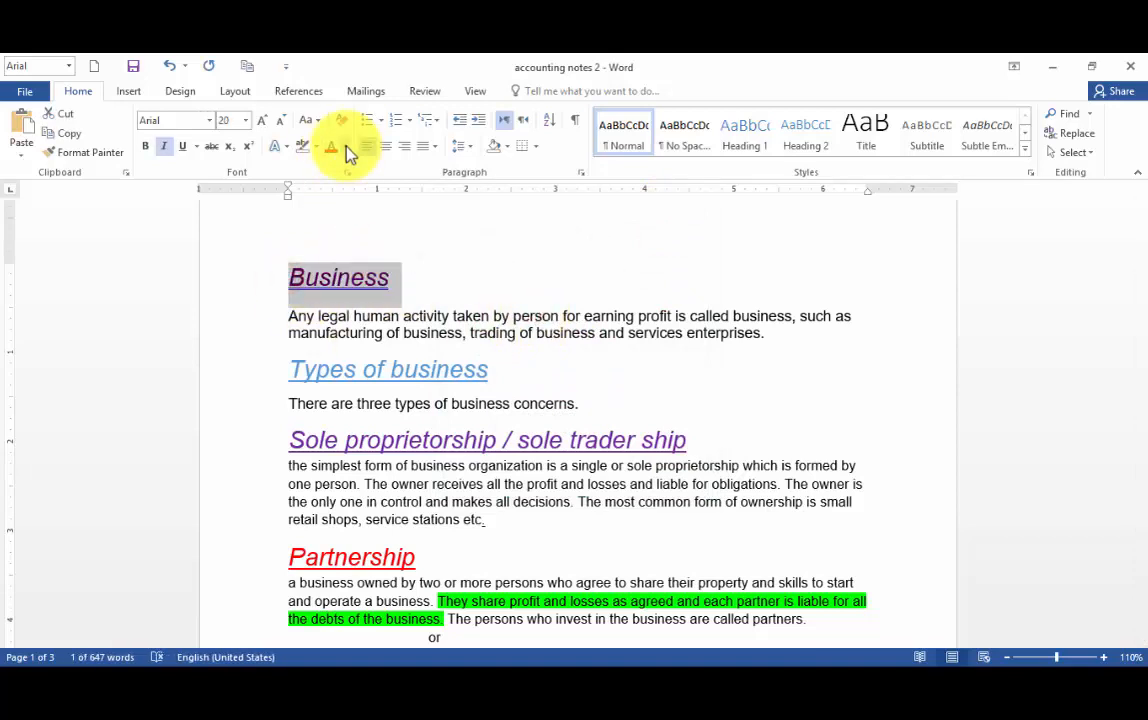
left_click(346, 146)
left_click(377, 347)
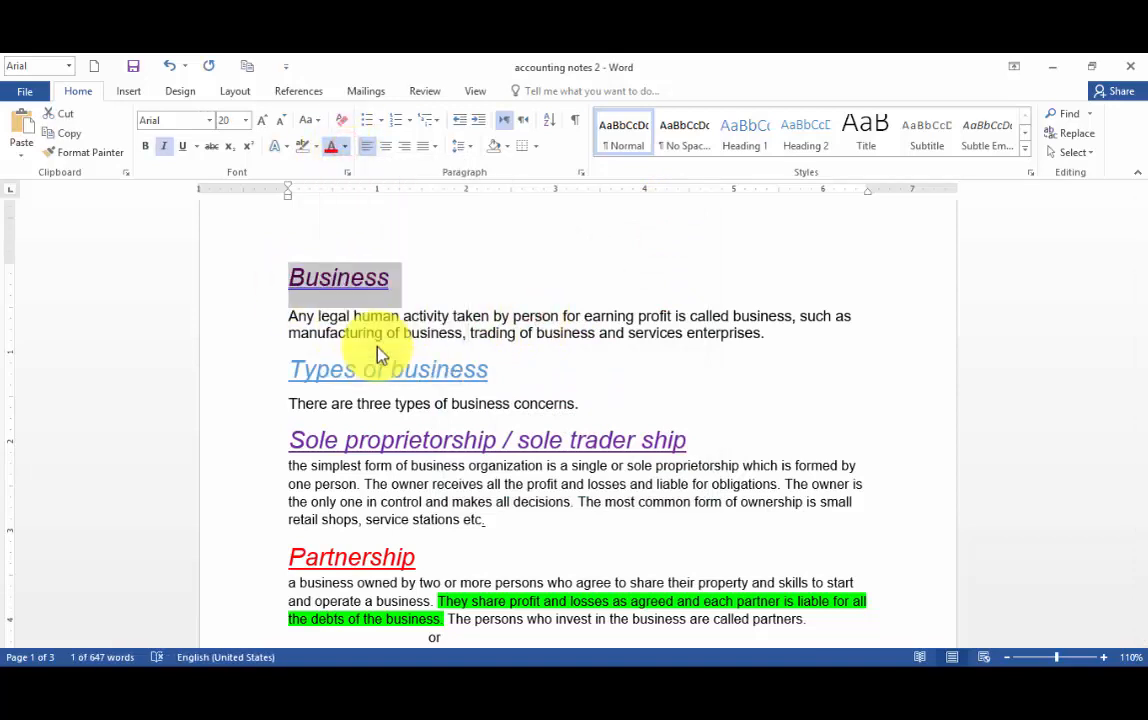
left_click(523, 239)
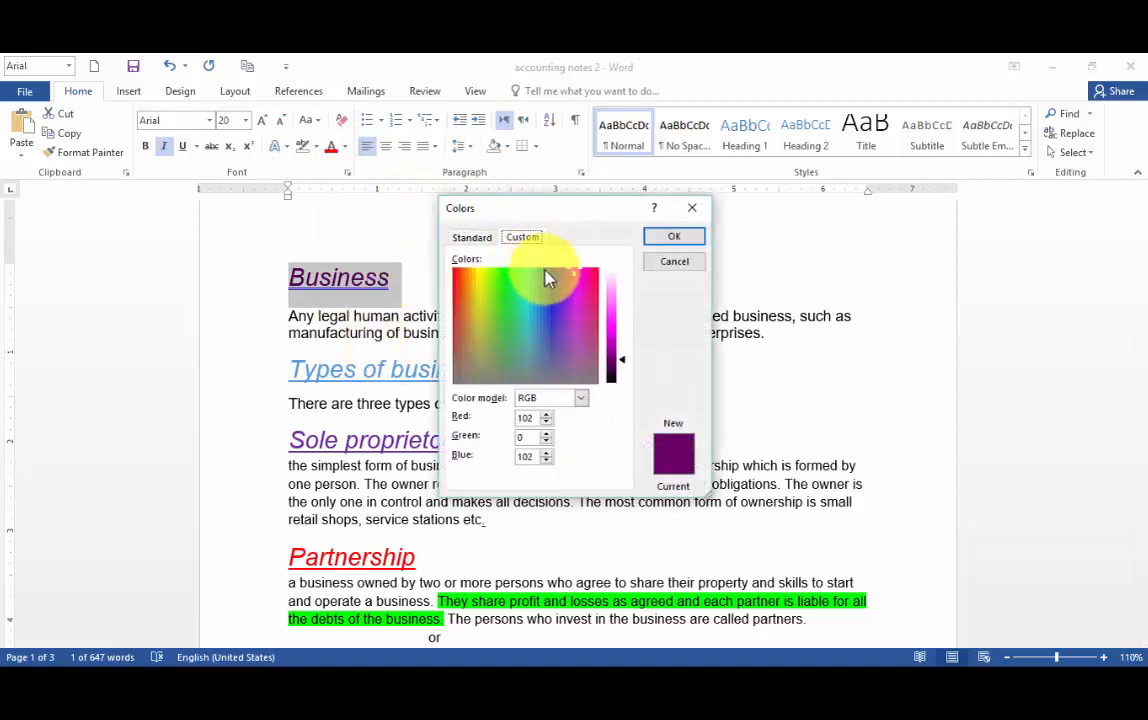
left_click_drag(512, 305, 497, 290)
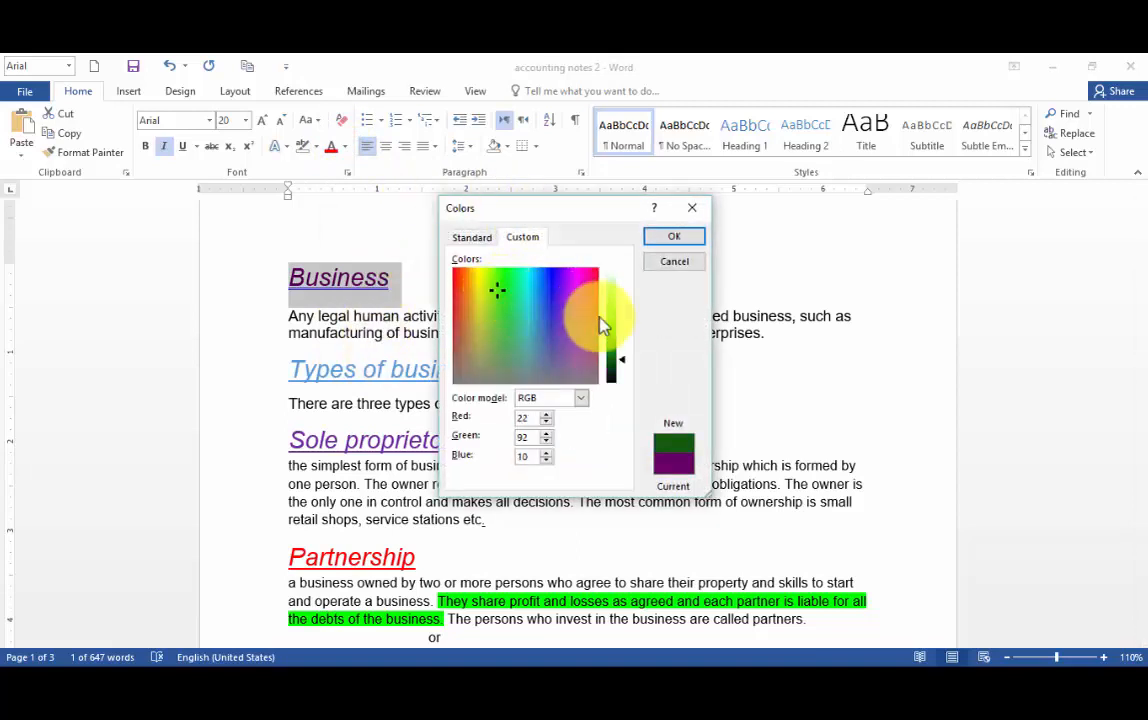
left_click_drag(614, 327, 612, 318)
left_click(671, 240)
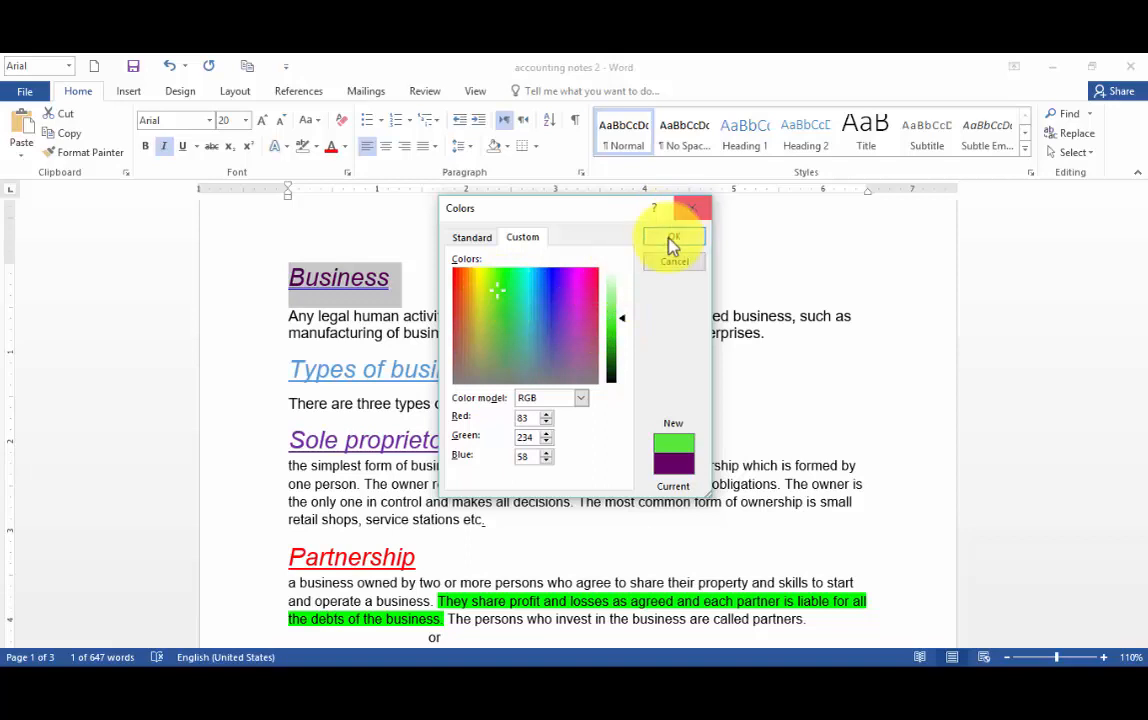
left_click(487, 295)
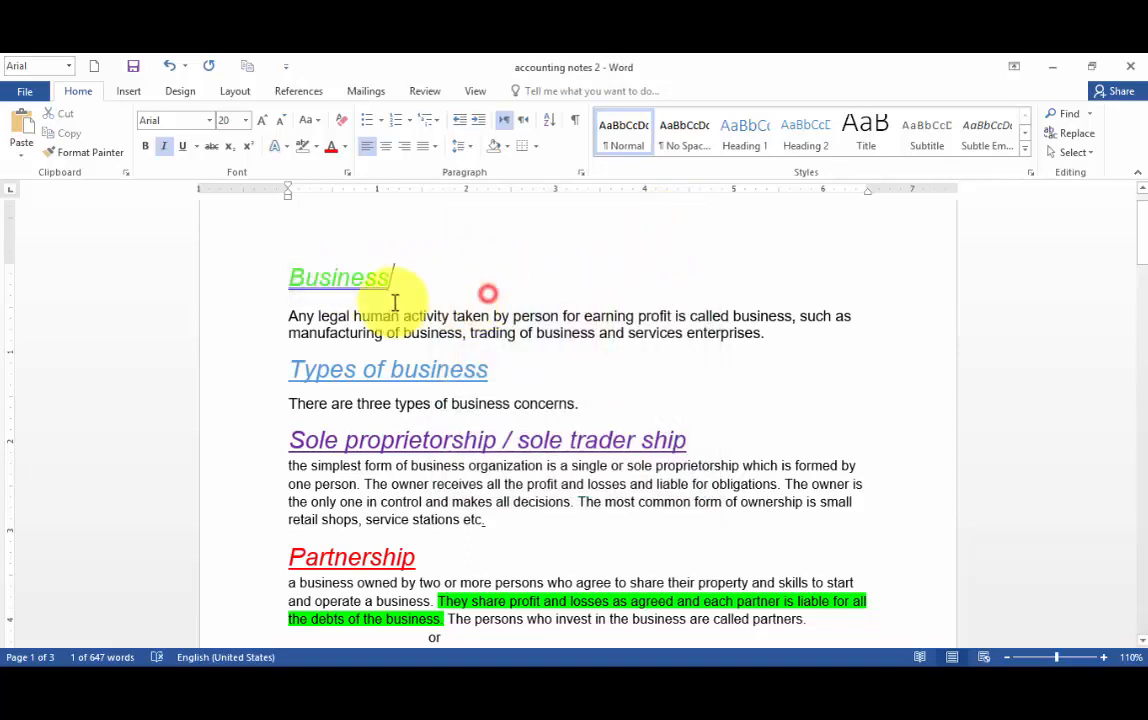
- Apply a green gradient from the dark variations to the text of the heading "Business"
left_click_drag(297, 277, 420, 272)
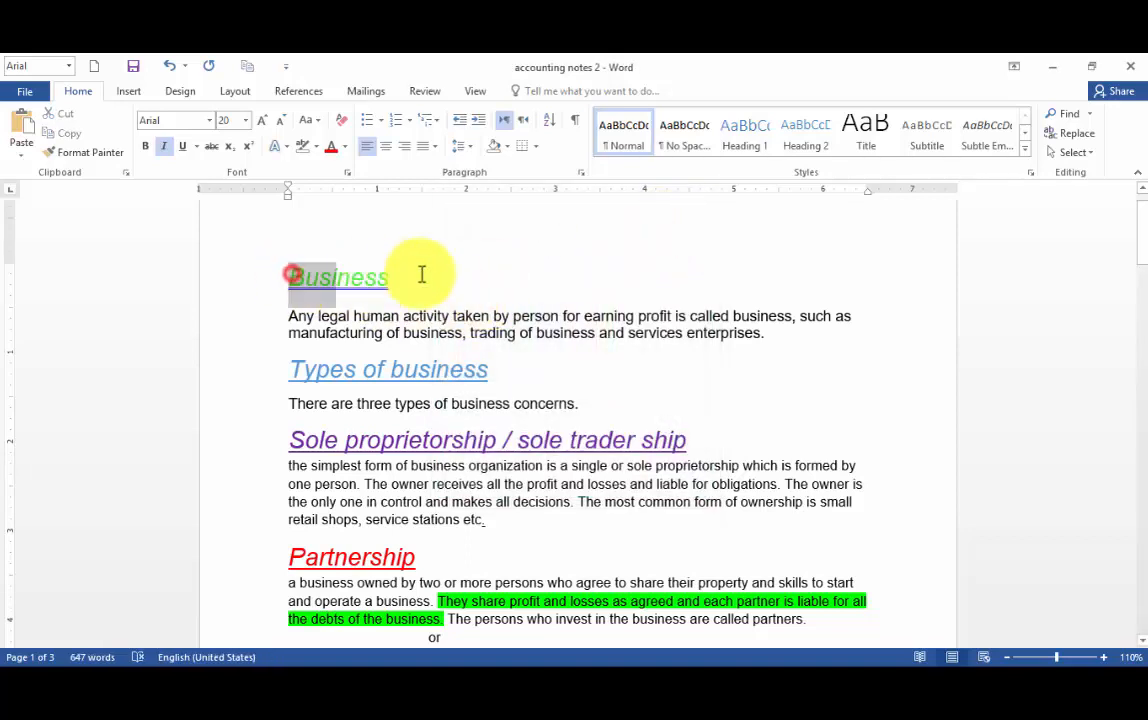
left_click(345, 146)
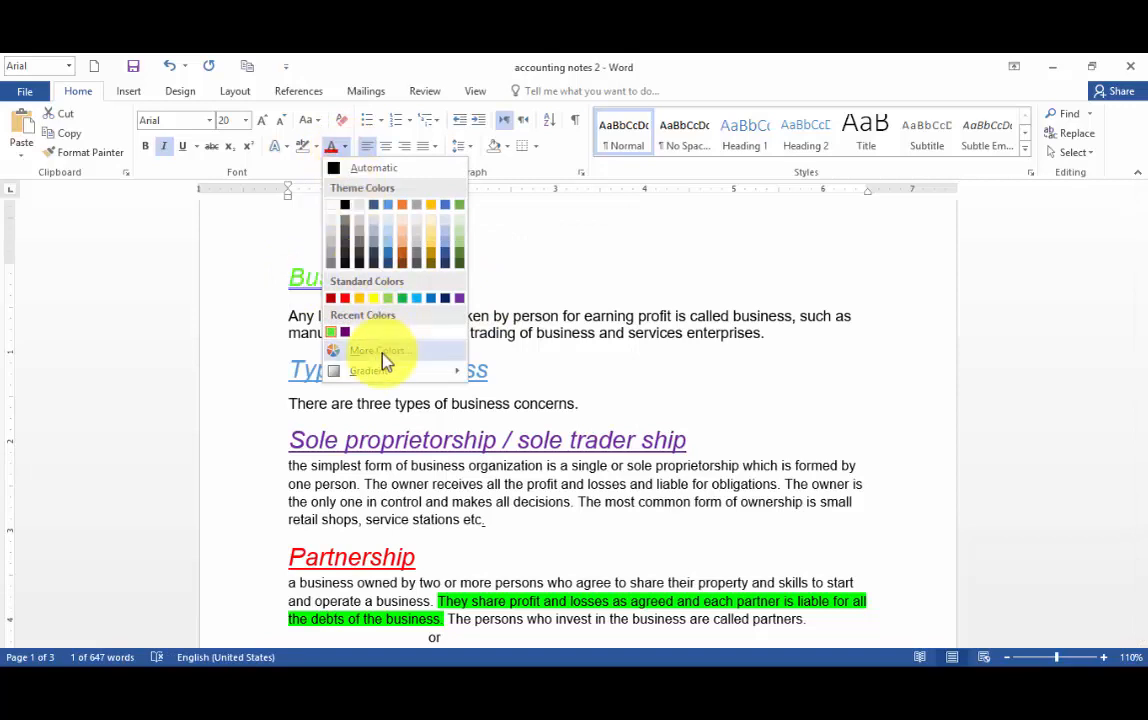
mouse_move(363, 377)
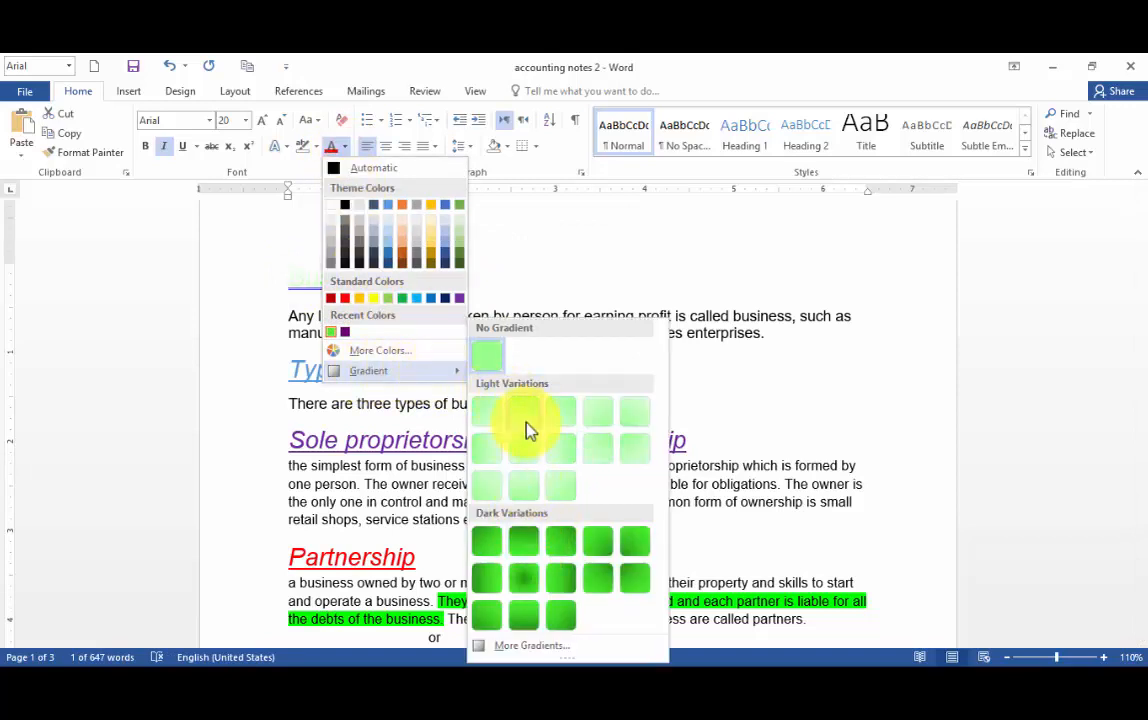
left_click(533, 587)
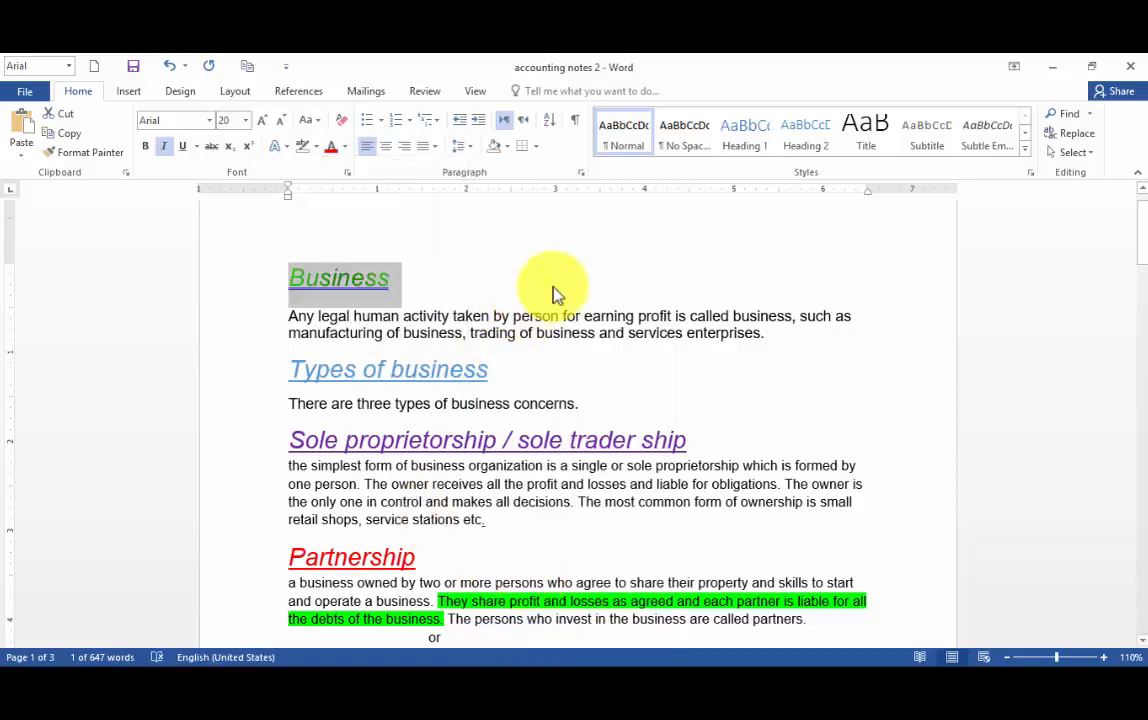
left_click(565, 278)
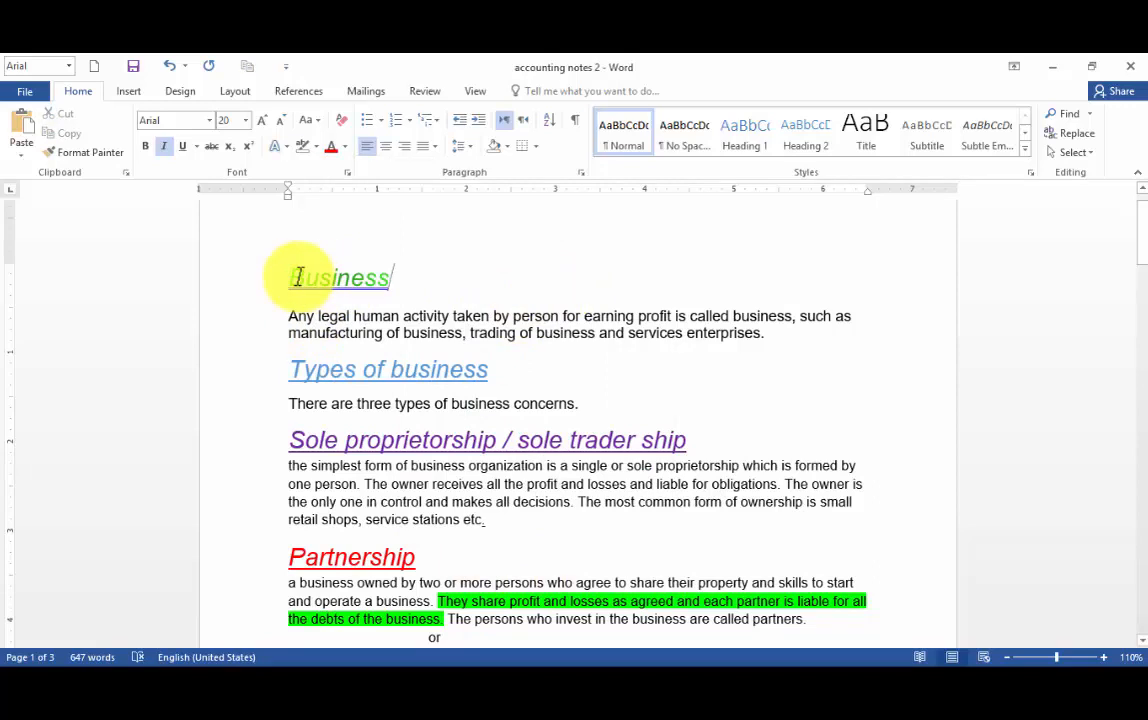
- Make the heading "Business" bold and enlarge its font size to 36
left_click_drag(288, 278, 402, 277)
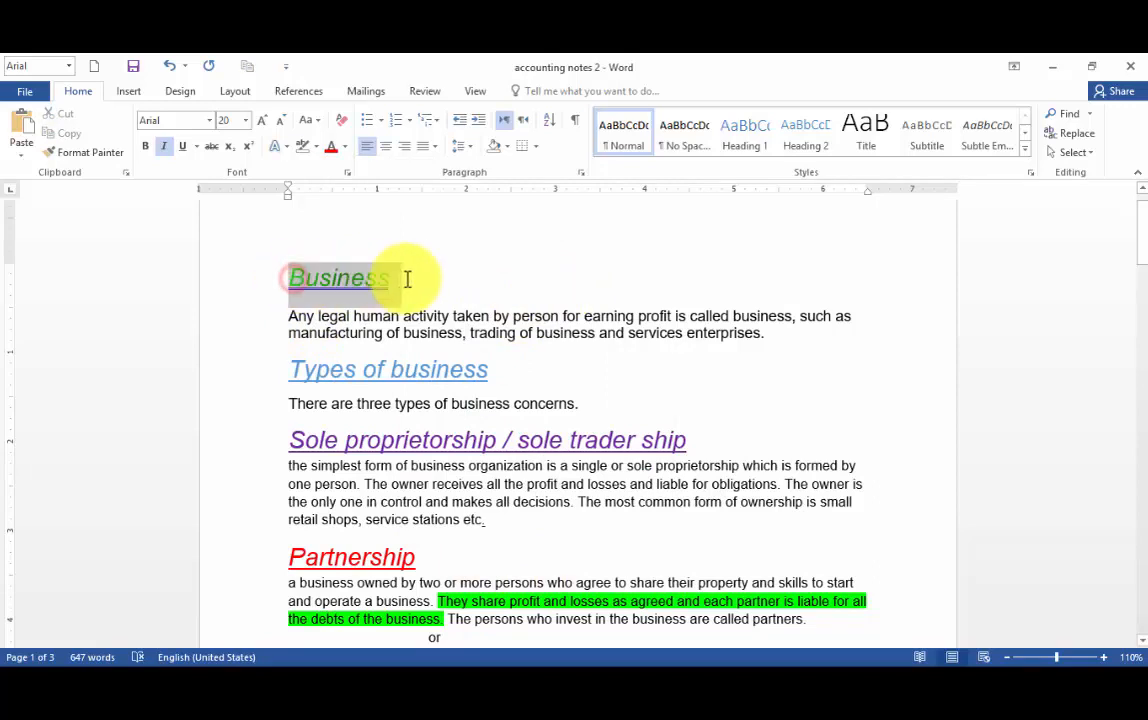
left_click(145, 146)
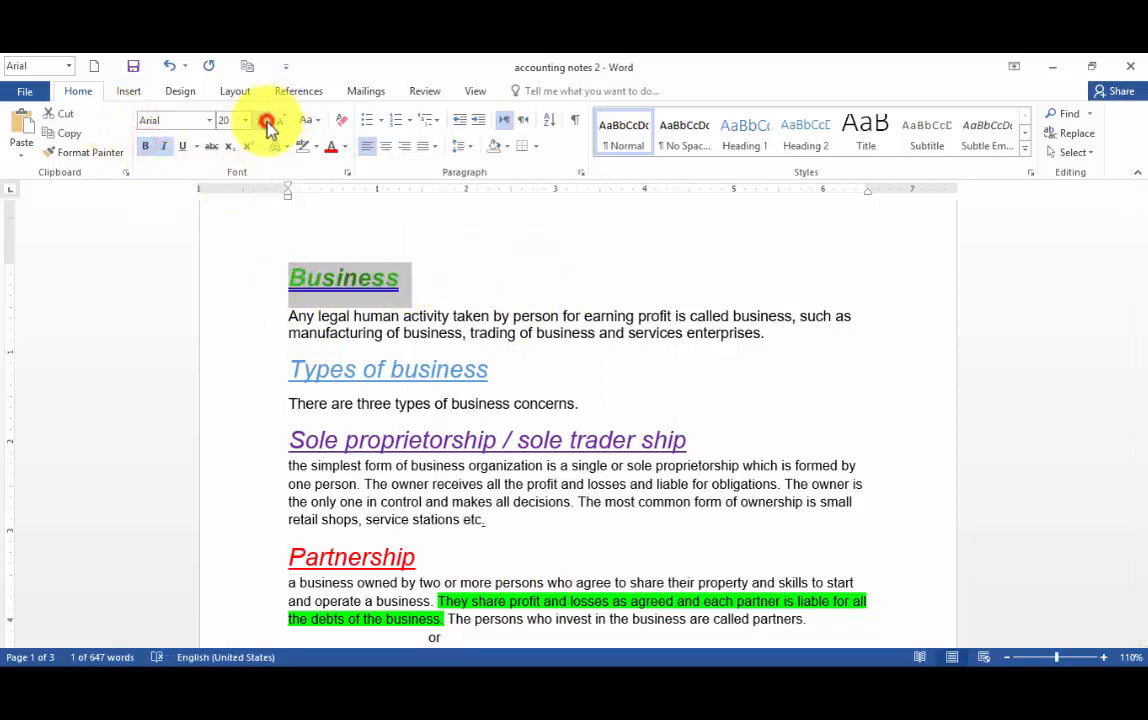
left_click(265, 121)
left_click(265, 121)
left_click(265, 121)
left_click(265, 121)
left_click(265, 121)
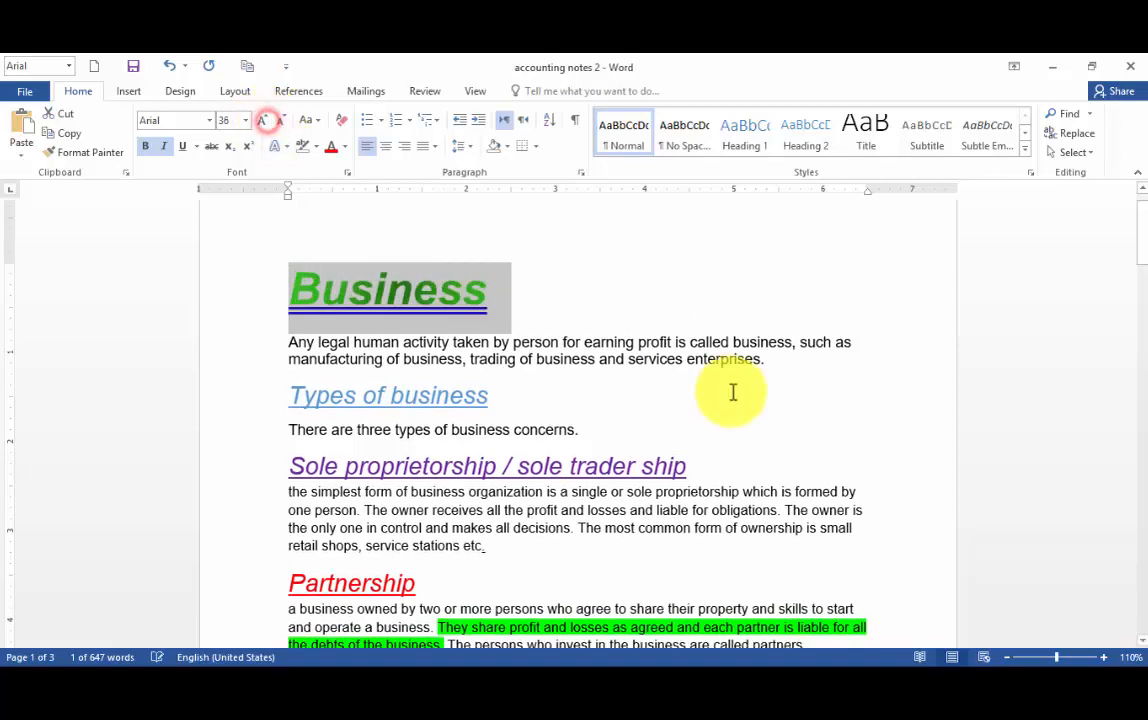
left_click(670, 315)
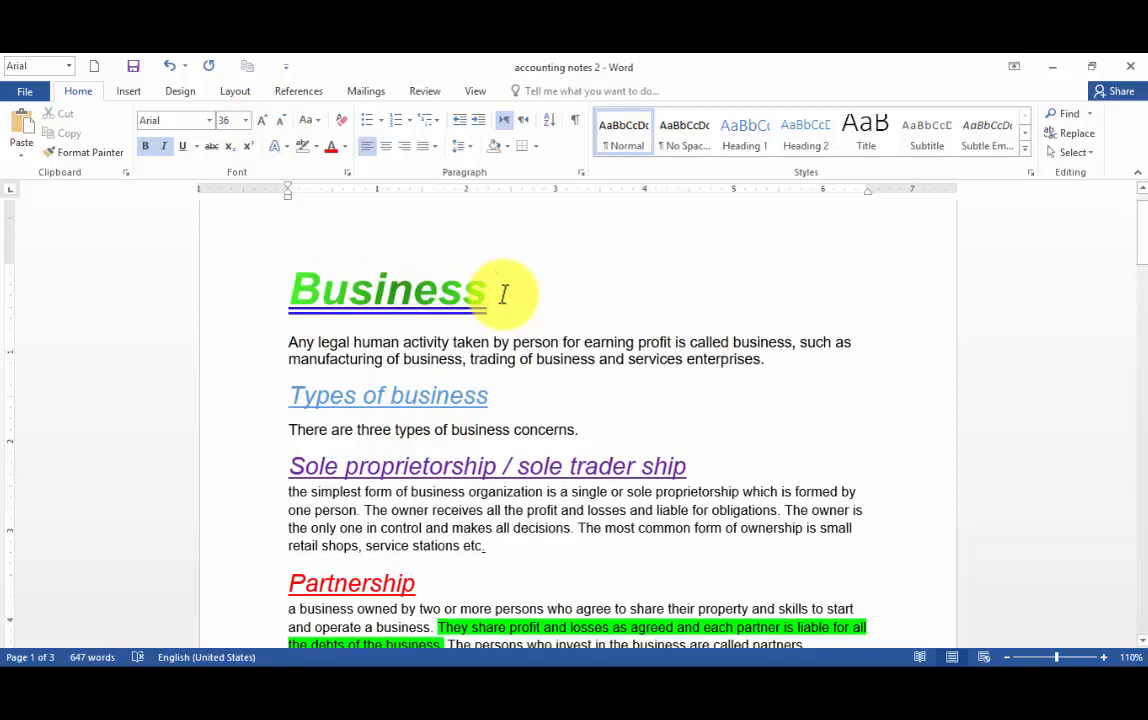
- Apply the orange theme color to the text of the heading "Types of business"
left_click_drag(289, 396, 488, 401)
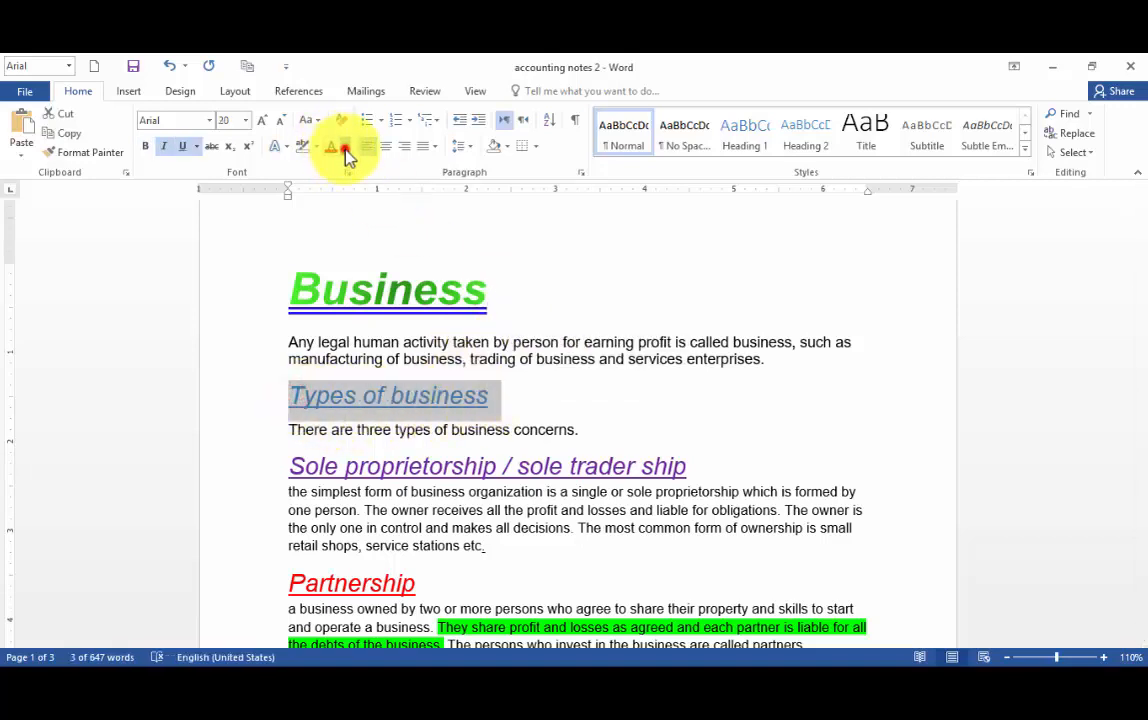
left_click(344, 148)
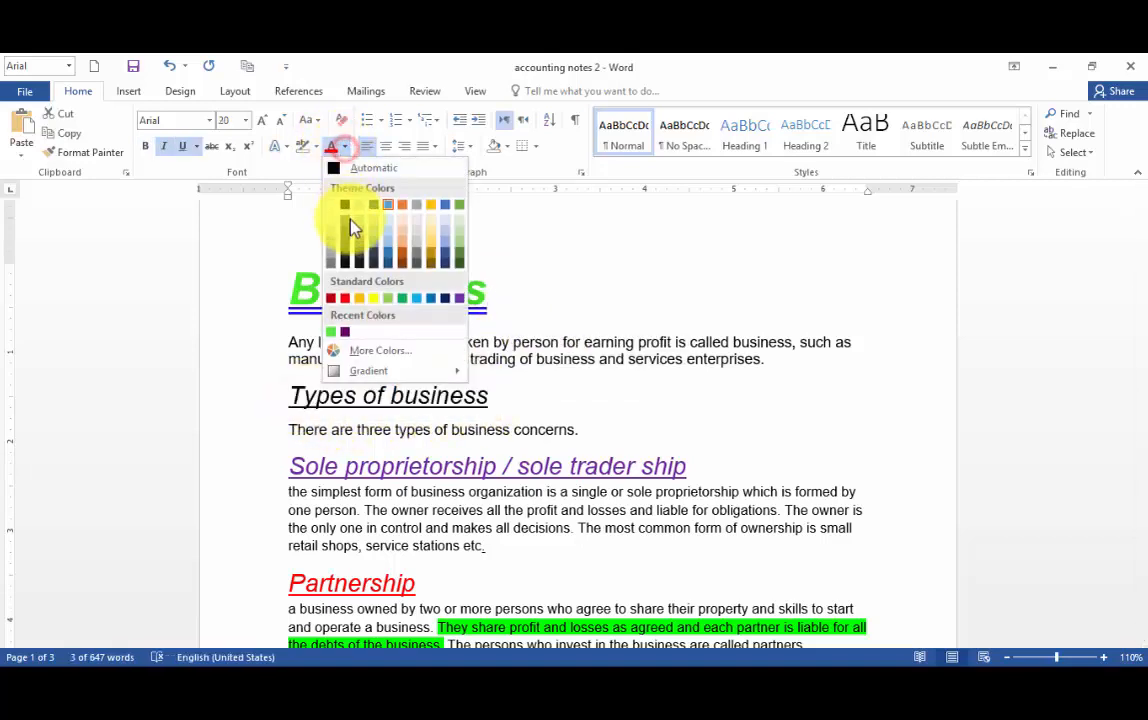
left_click(402, 211)
left_click(603, 422)
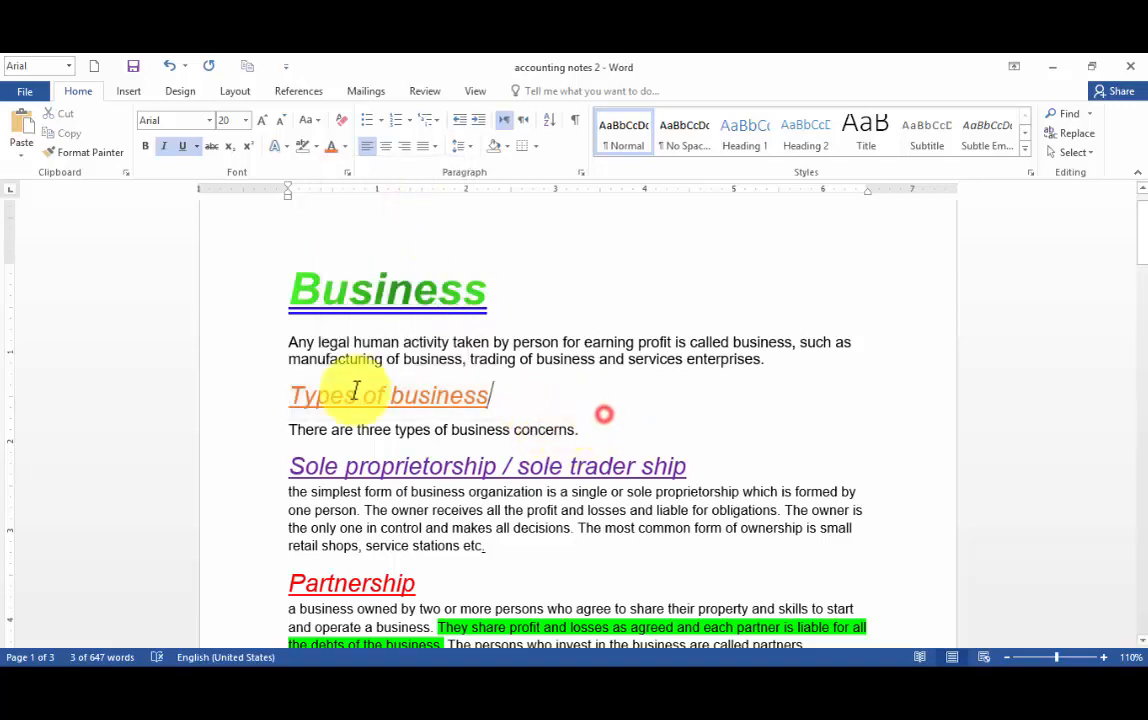
- Recolor the heading "Types of business" with the bright green from the recent colors
left_click(296, 394)
left_click_drag(465, 400, 512, 402)
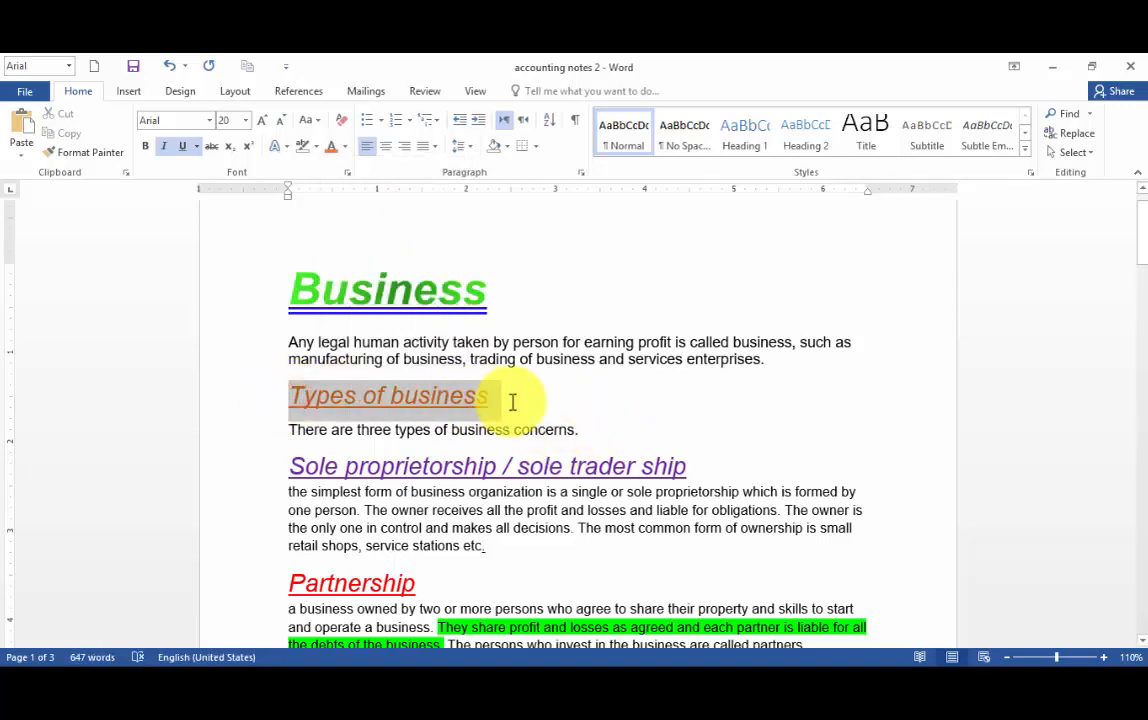
left_click(344, 147)
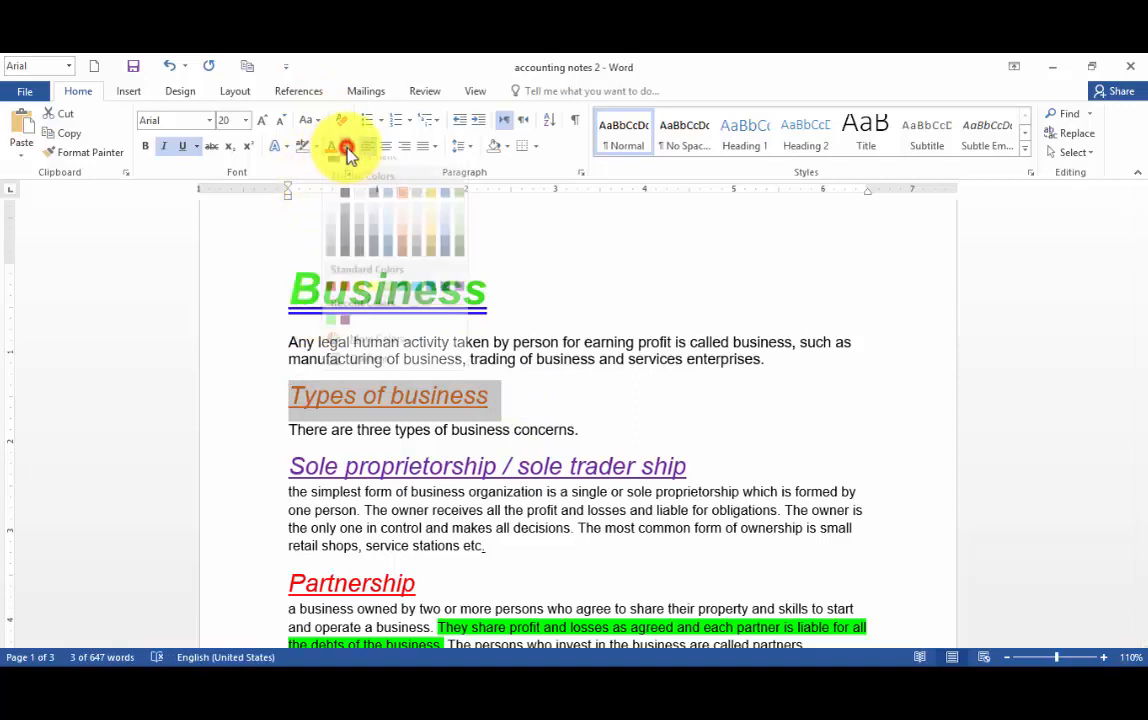
left_click(334, 335)
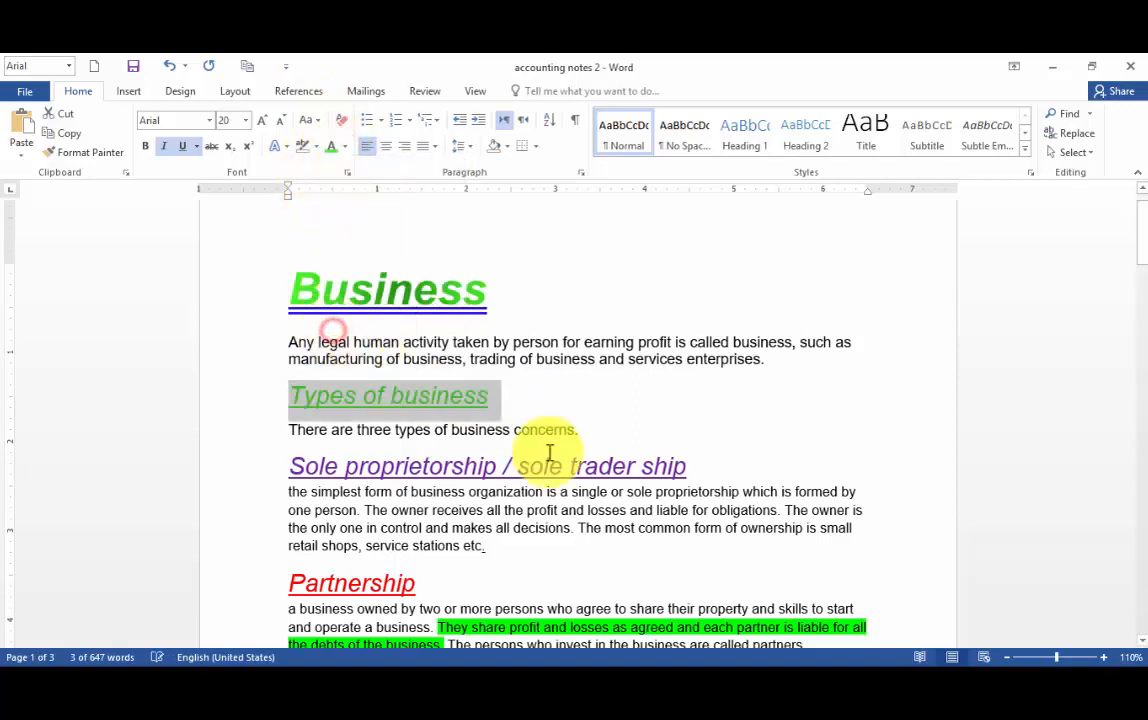
- Enlarge the font size of the heading "Types of business" to 36
left_click(262, 120)
left_click(262, 120)
left_click(262, 120)
left_click(262, 120)
left_click(262, 120)
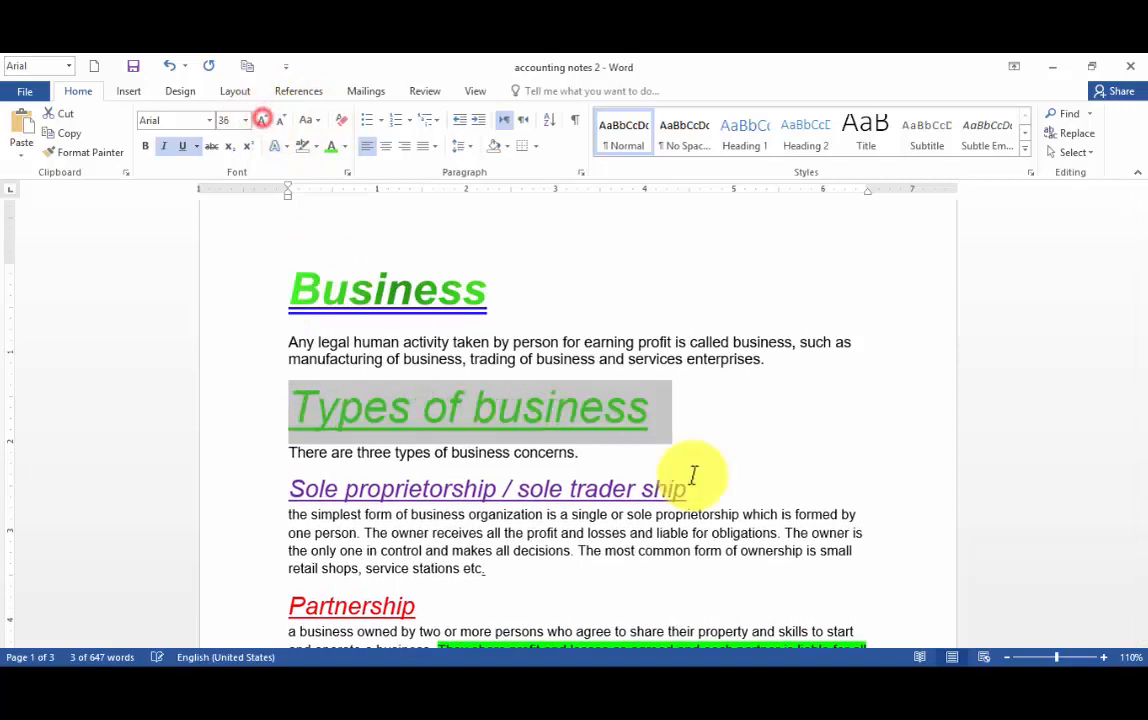
left_click(766, 464)
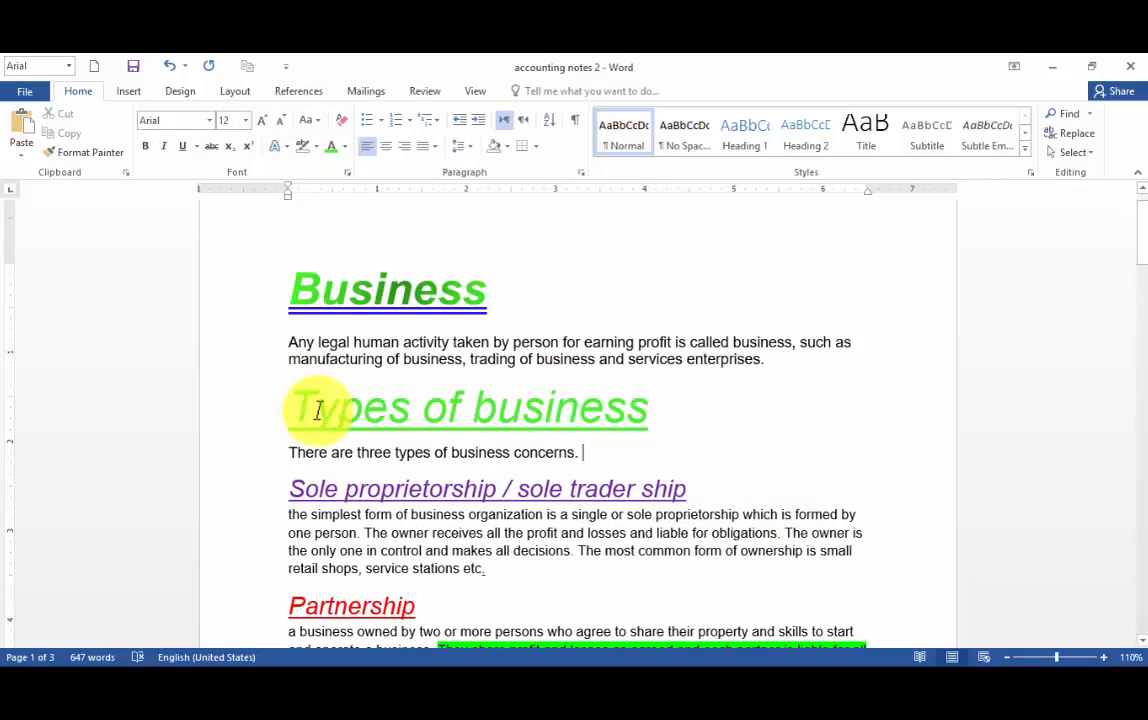
- Open the detailed gradient settings for the text fill of the heading "Business"
left_click_drag(300, 285, 492, 290)
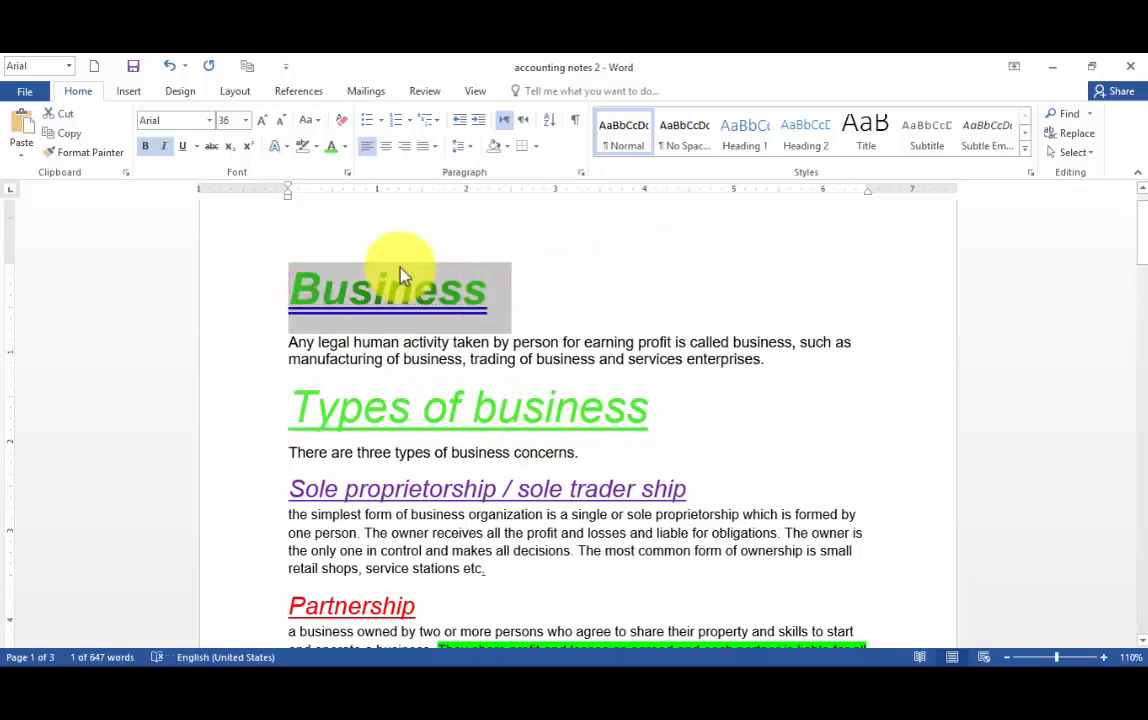
left_click(344, 147)
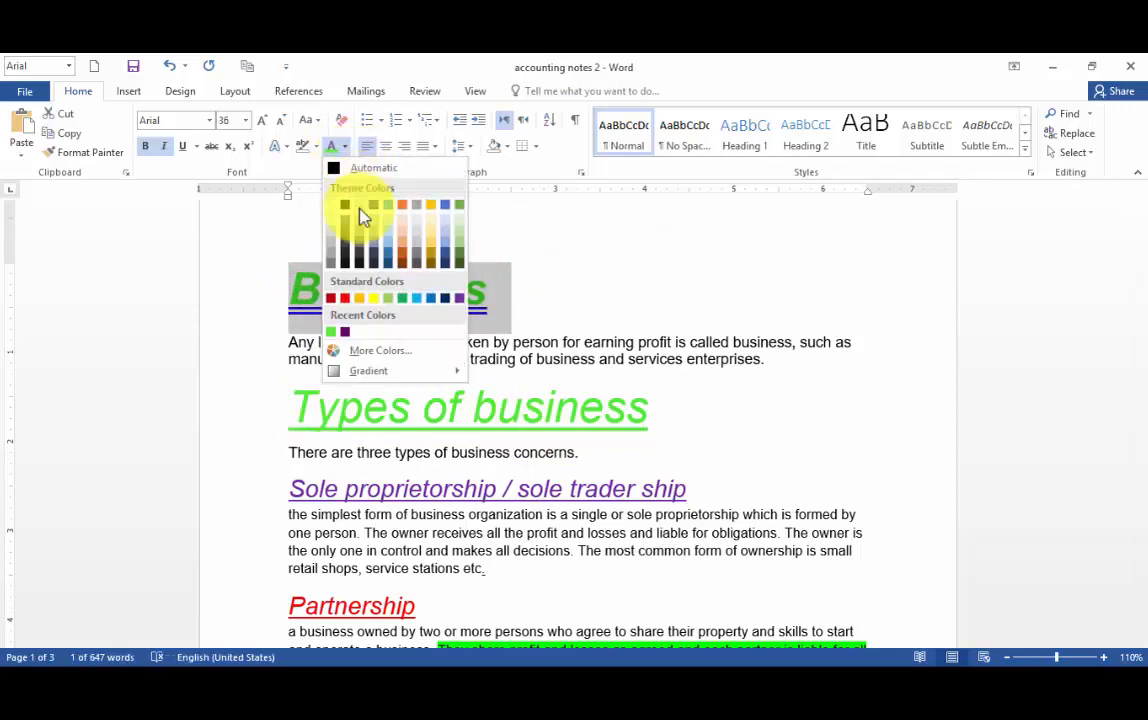
mouse_move(366, 372)
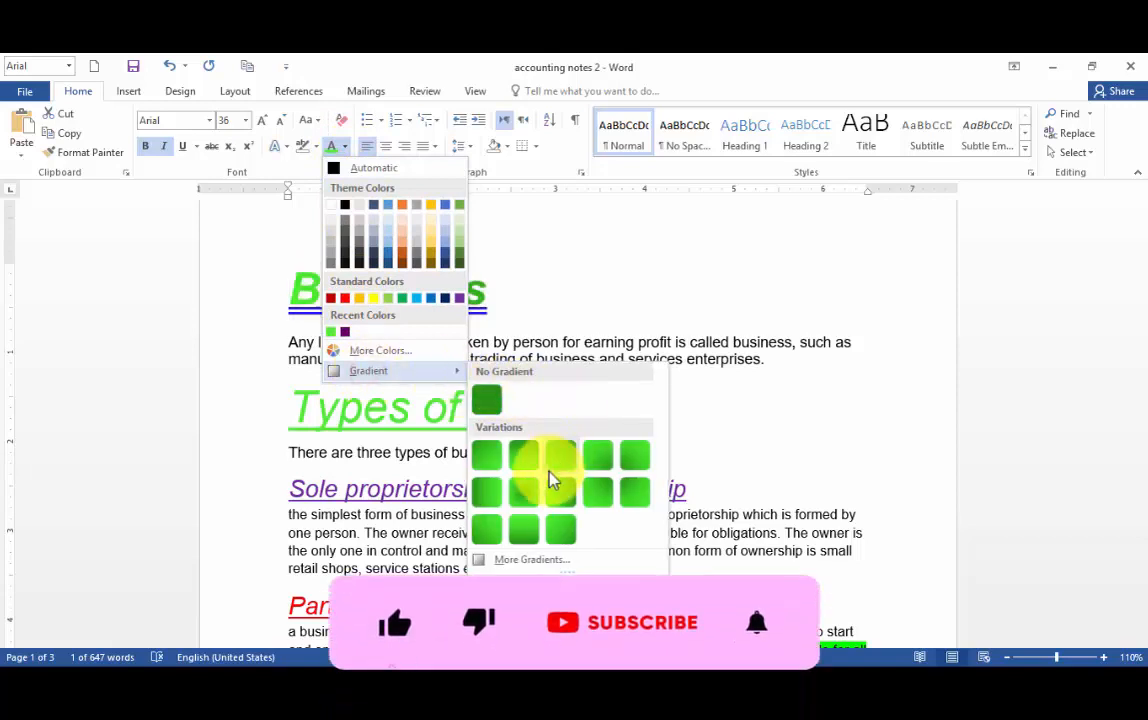
left_click(524, 561)
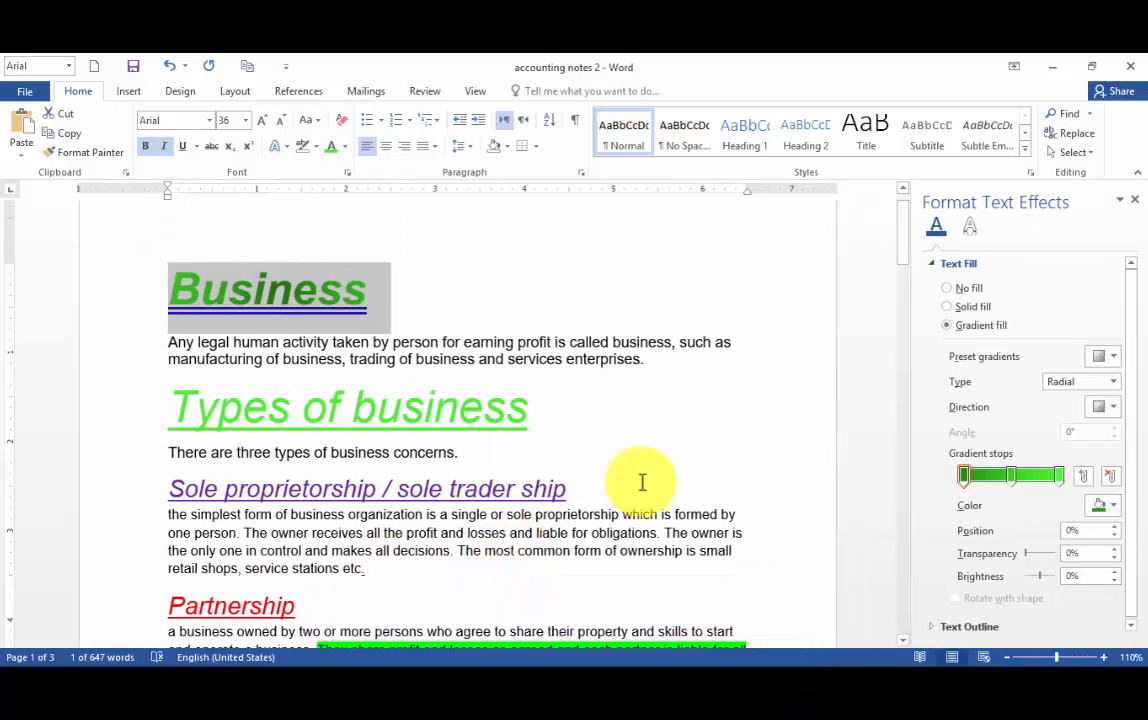
- Try no fill and a solid fill on the text of the heading "Business"
left_click(948, 290)
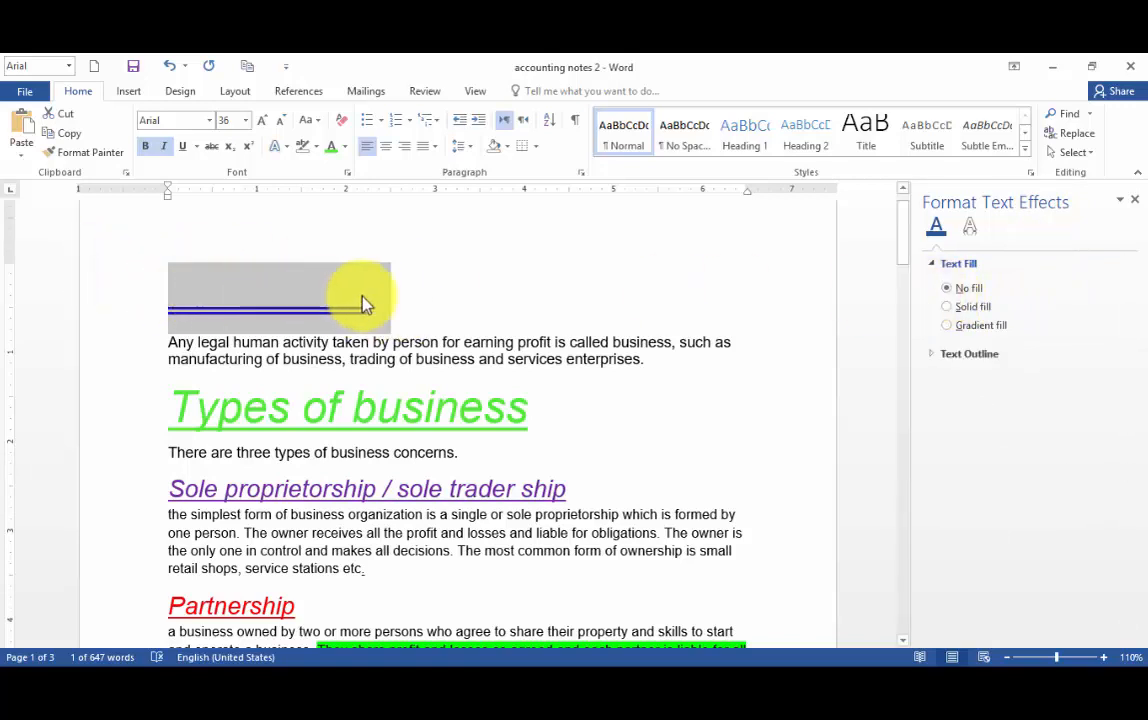
left_click(948, 307)
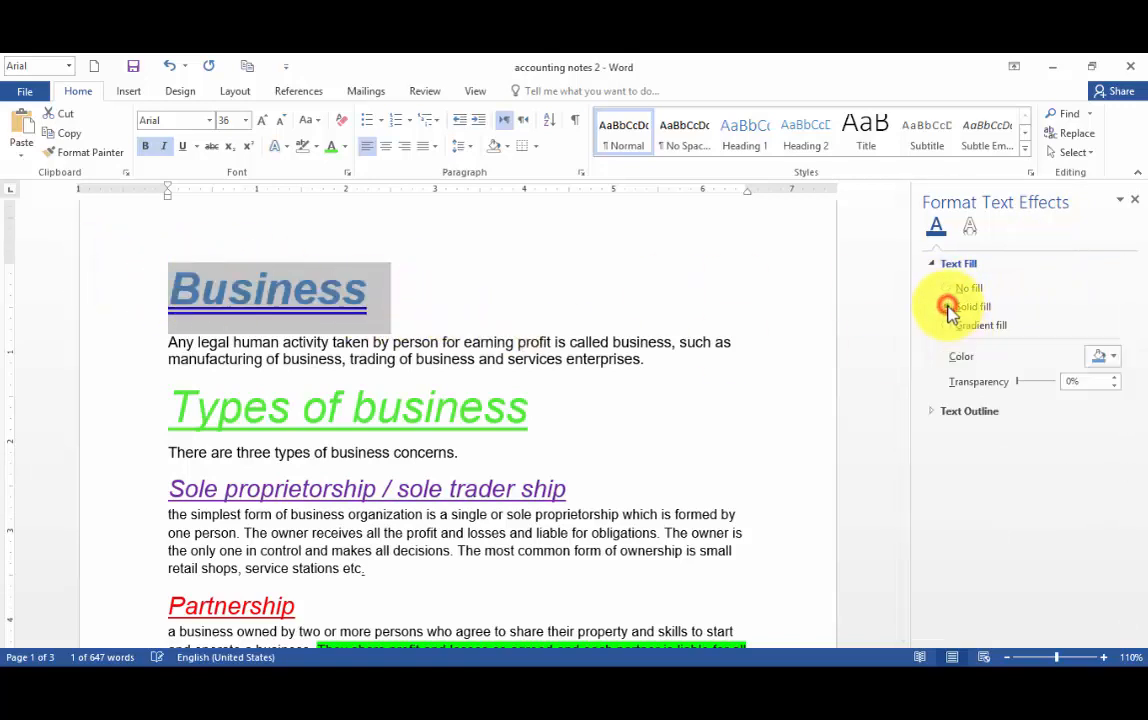
left_click(560, 312)
left_click_drag(172, 290, 389, 307)
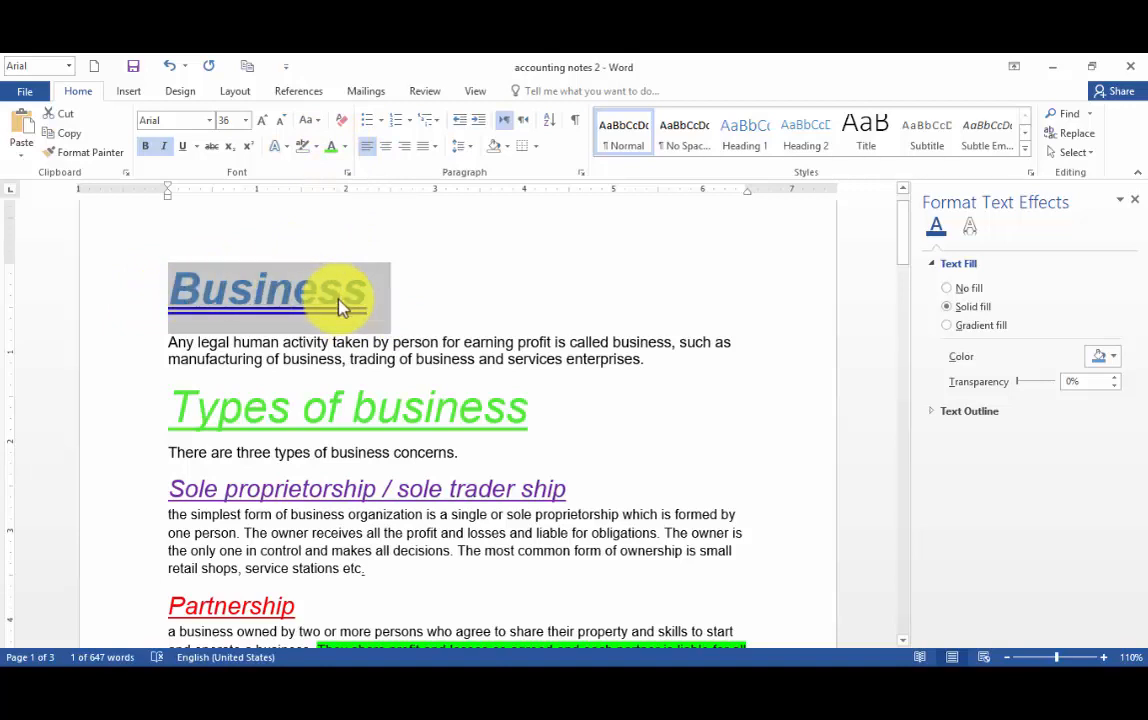
- Switch the heading "Business" to a gradient fill and try a gold preset gradient on it
left_click(946, 326)
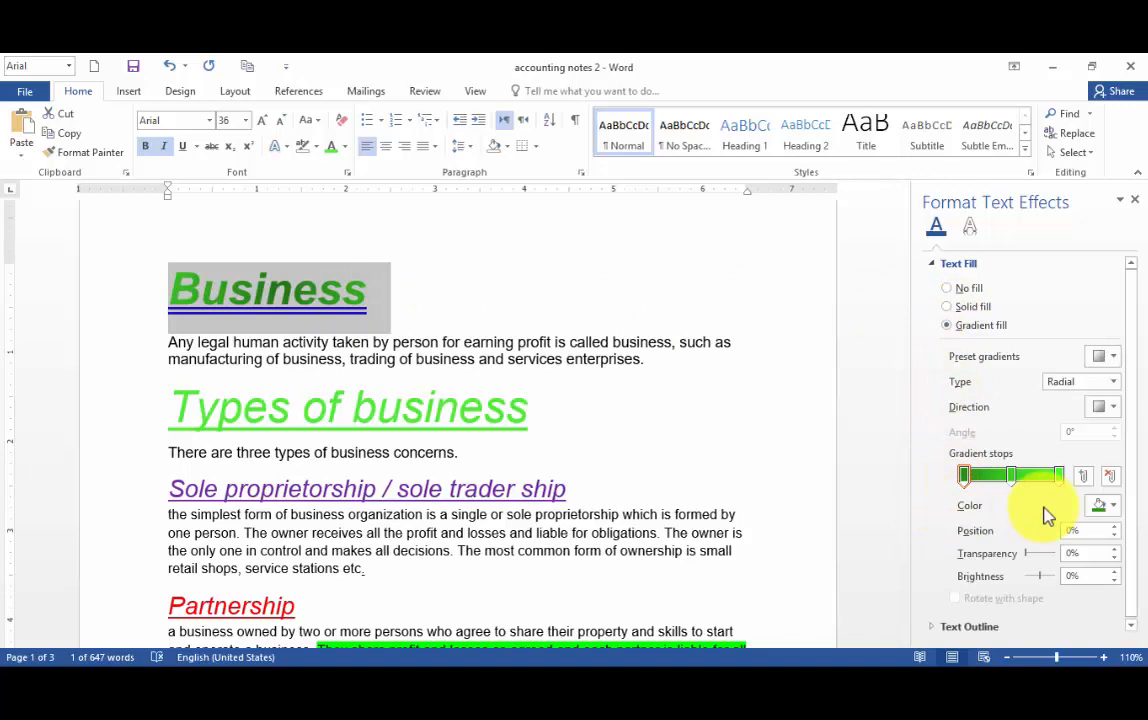
left_click(1115, 358)
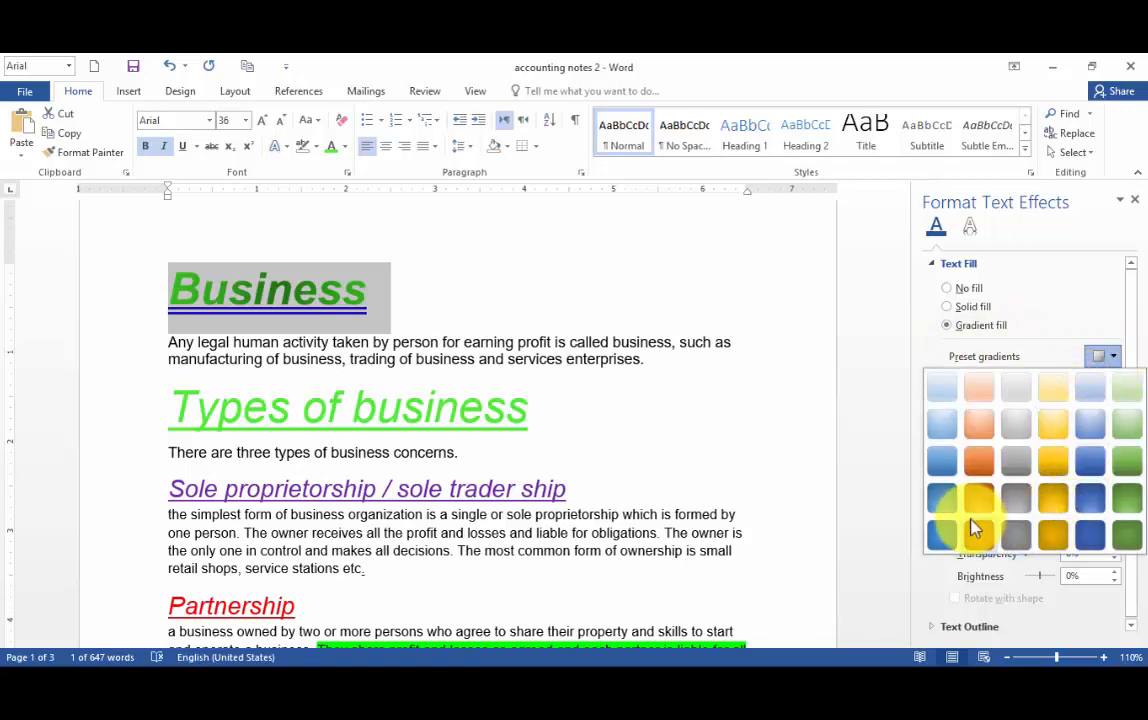
left_click(1056, 505)
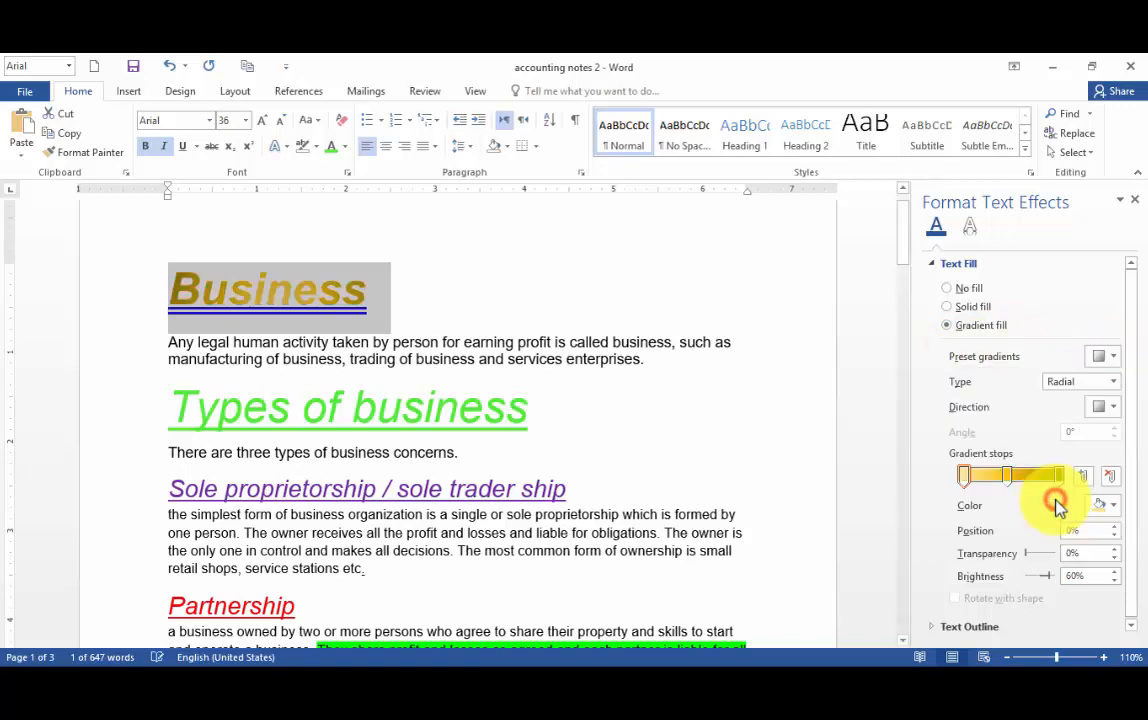
- Apply a linear green preset gradient to the heading "Business" and reduce its font size to 28
left_click(1117, 357)
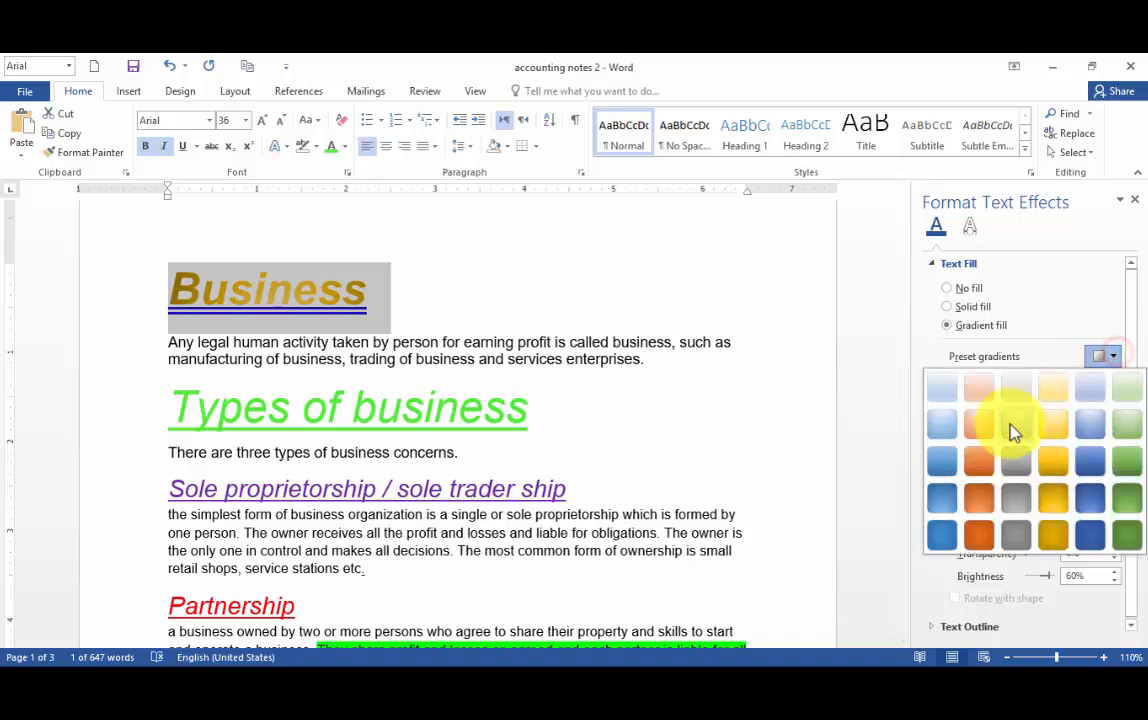
left_click(1125, 460)
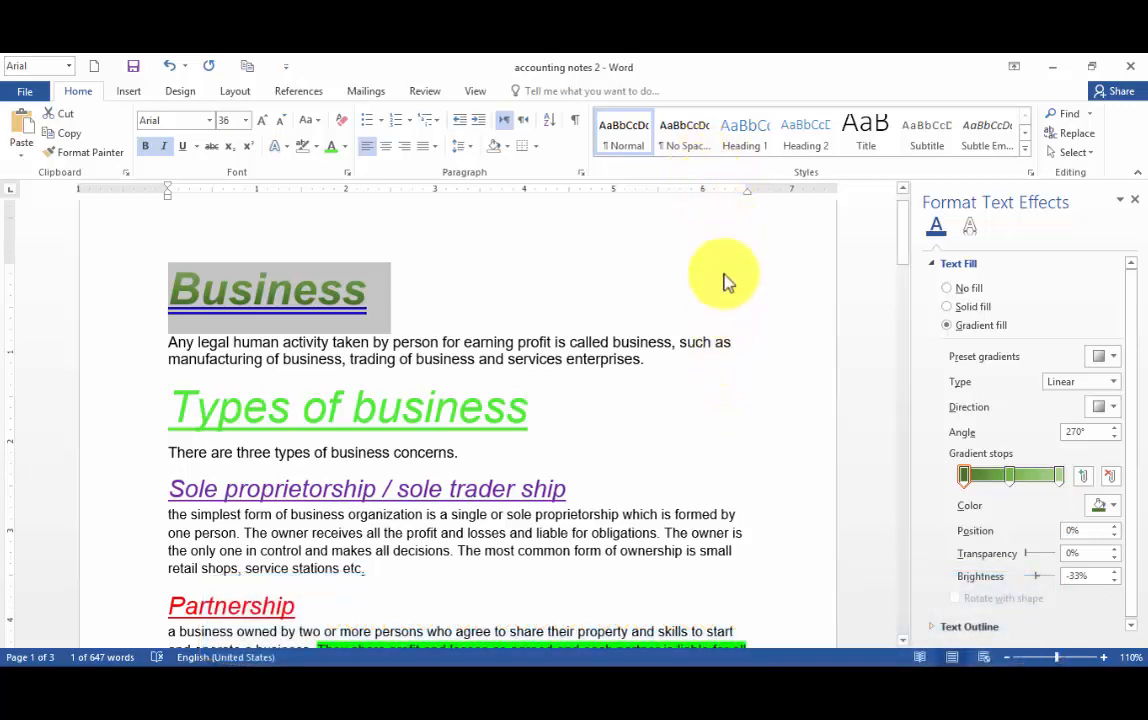
left_click(1111, 382)
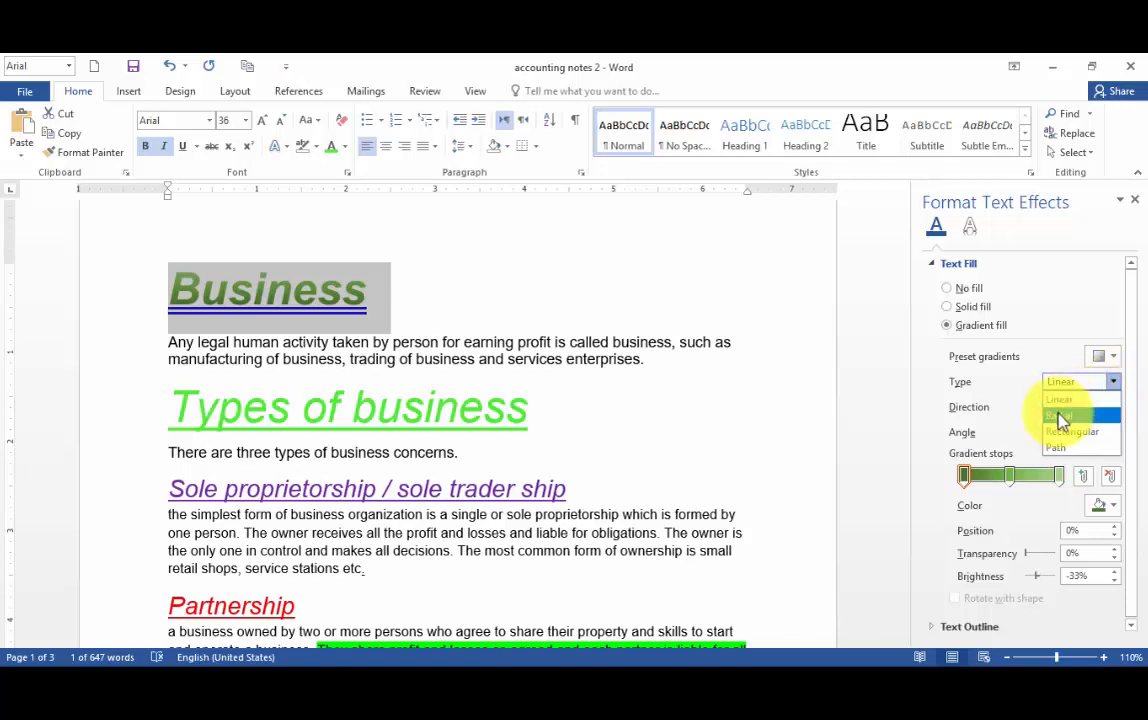
left_click(800, 318)
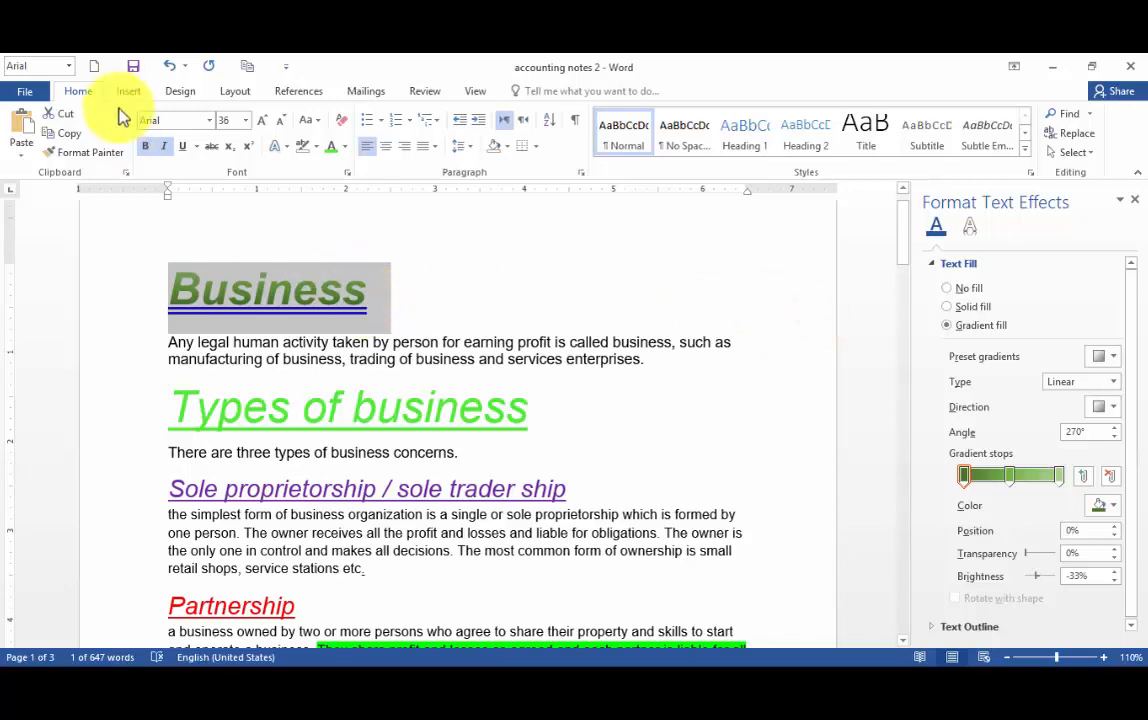
left_click(283, 121)
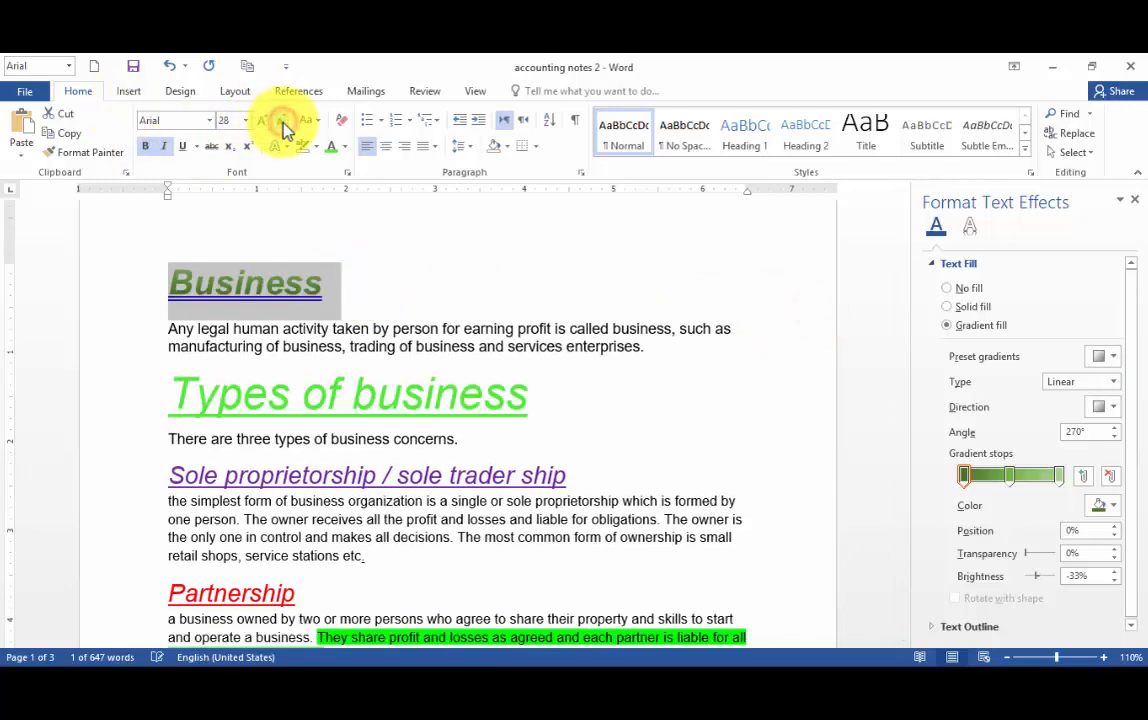
- Enter the word "Business" on an empty line below the closing paragraph about transactions on page 3
scroll(543, 461, "down", 9)
scroll(543, 461, "down", 20)
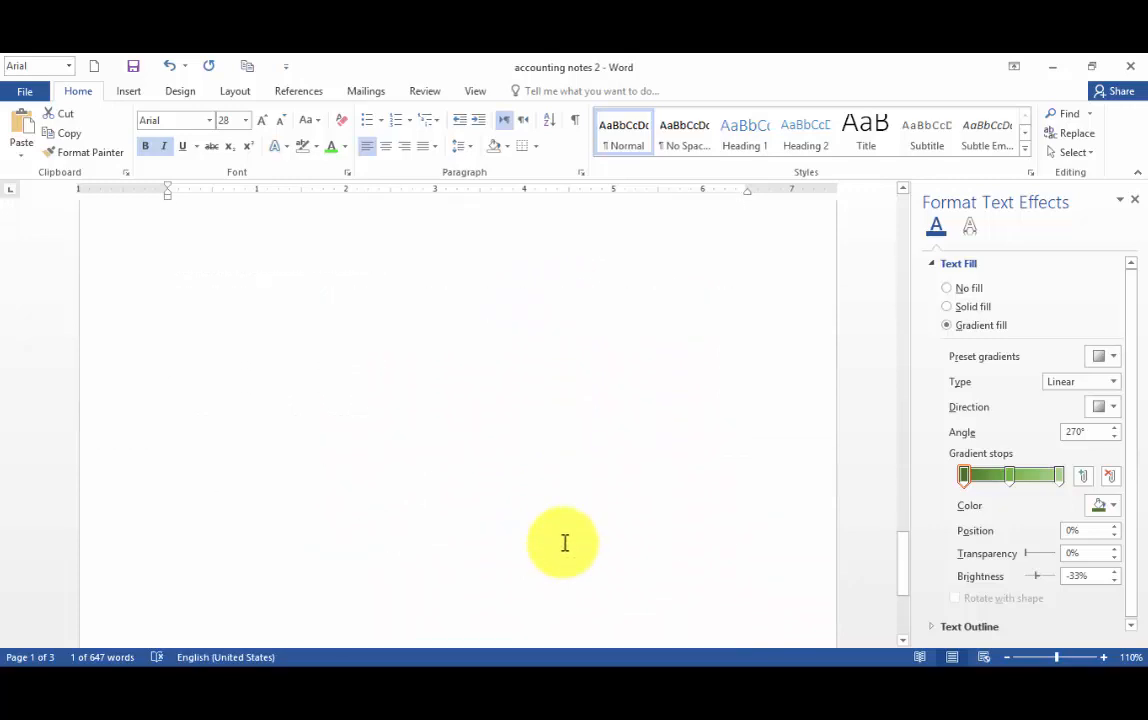
scroll(564, 543, "up", 5)
left_click(228, 410)
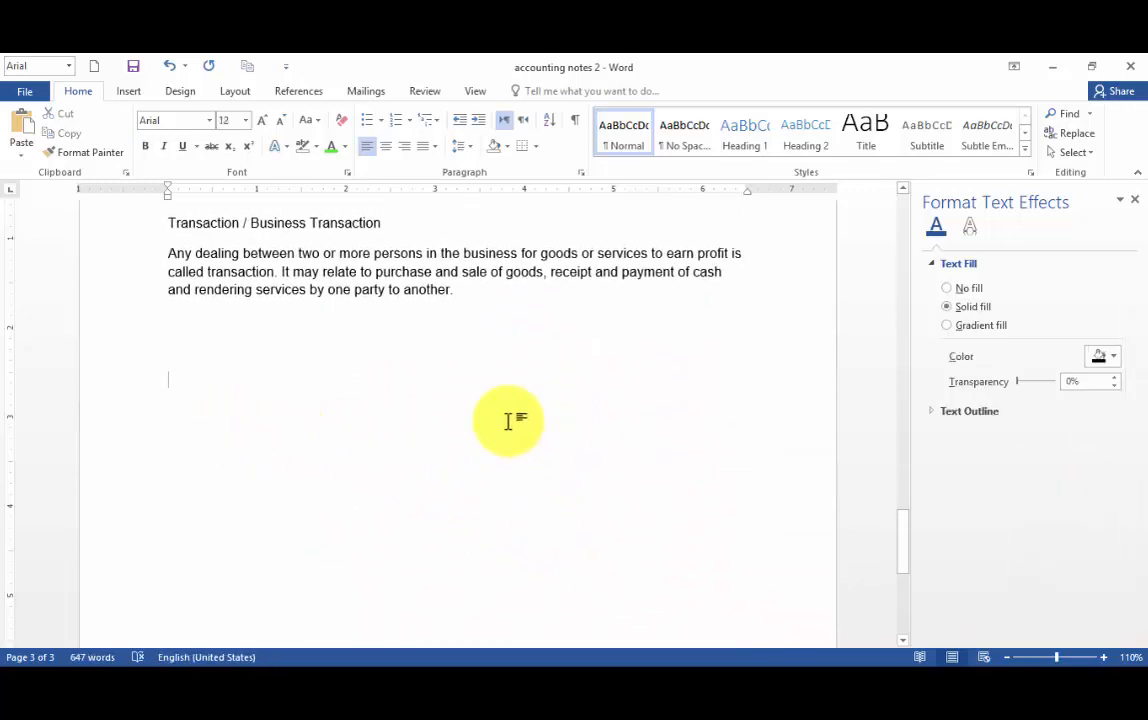
type("Busine")
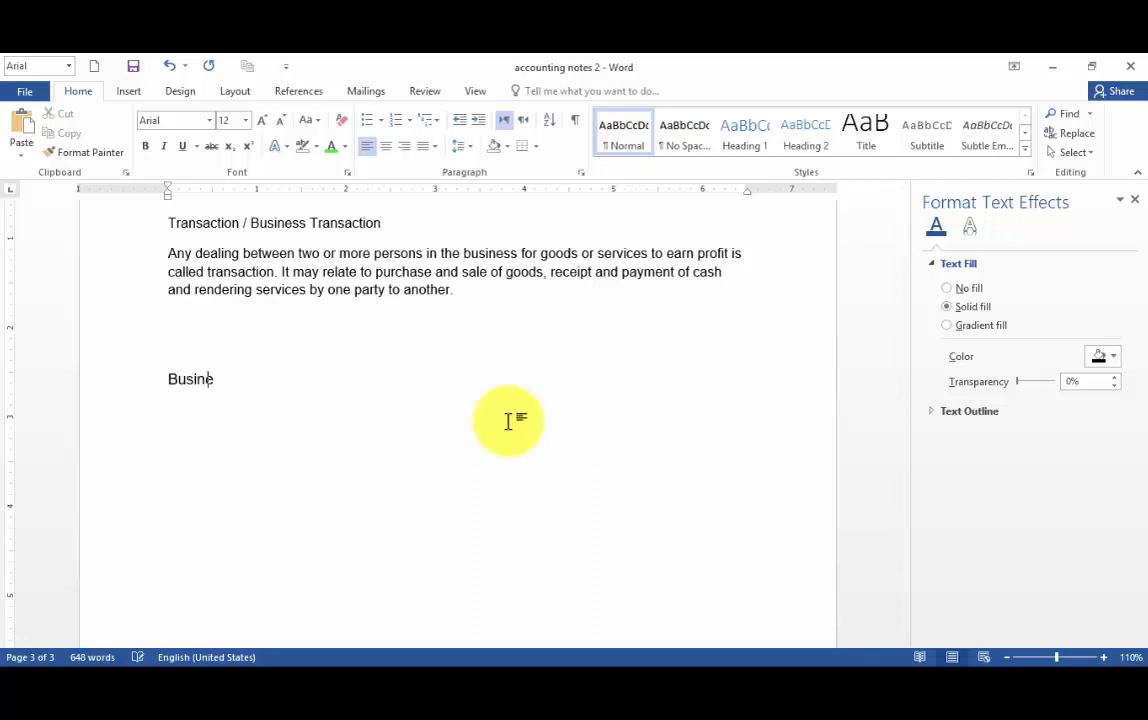
type("ss")
- Make the new word "Business" on page 3 bold and enlarge its font size to 22
left_click_drag(166, 379, 251, 392)
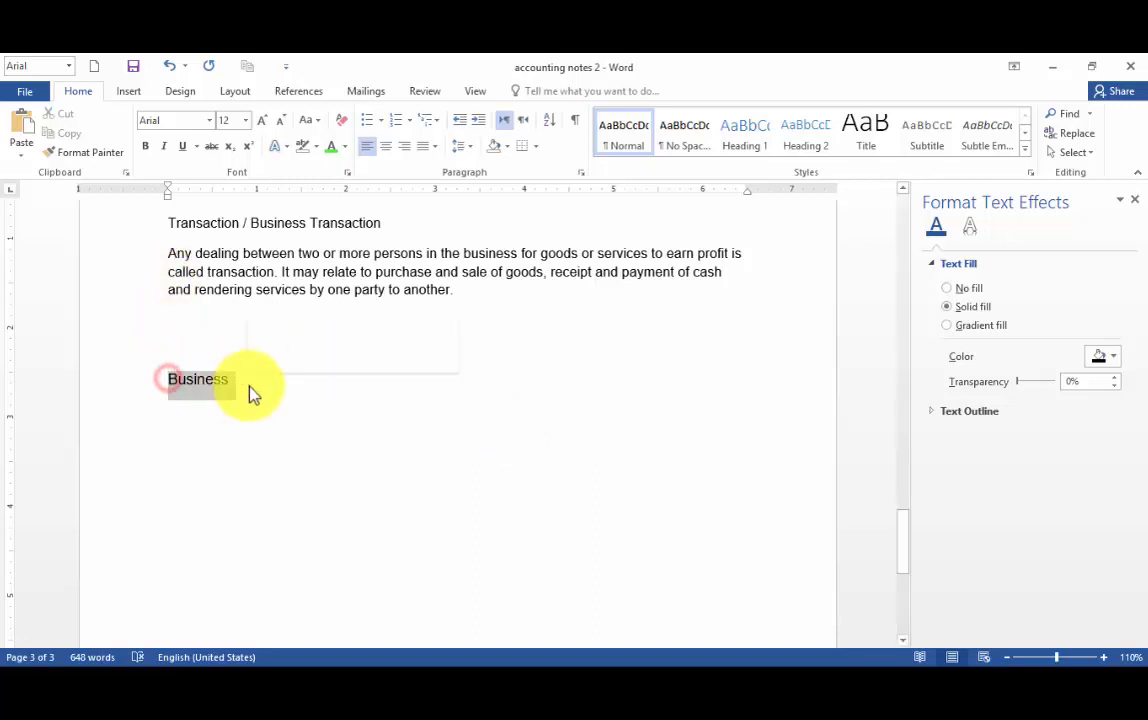
left_click(145, 148)
left_click(263, 124)
left_click(263, 124)
left_click(264, 125)
left_click(264, 125)
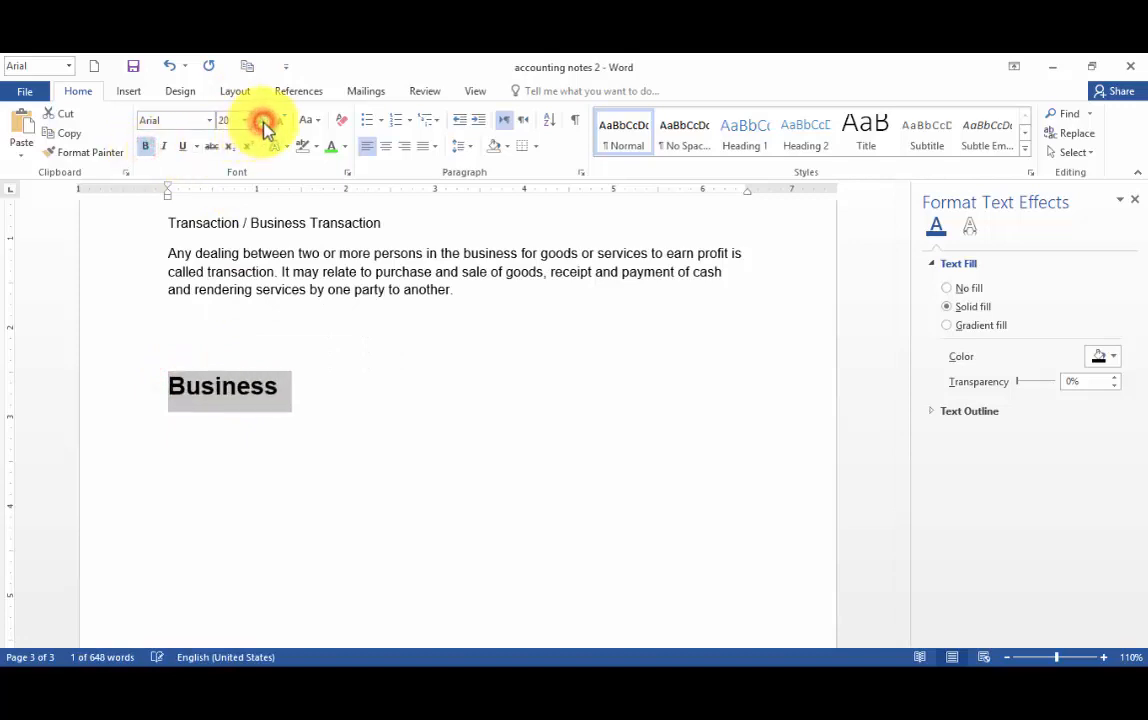
left_click(263, 124)
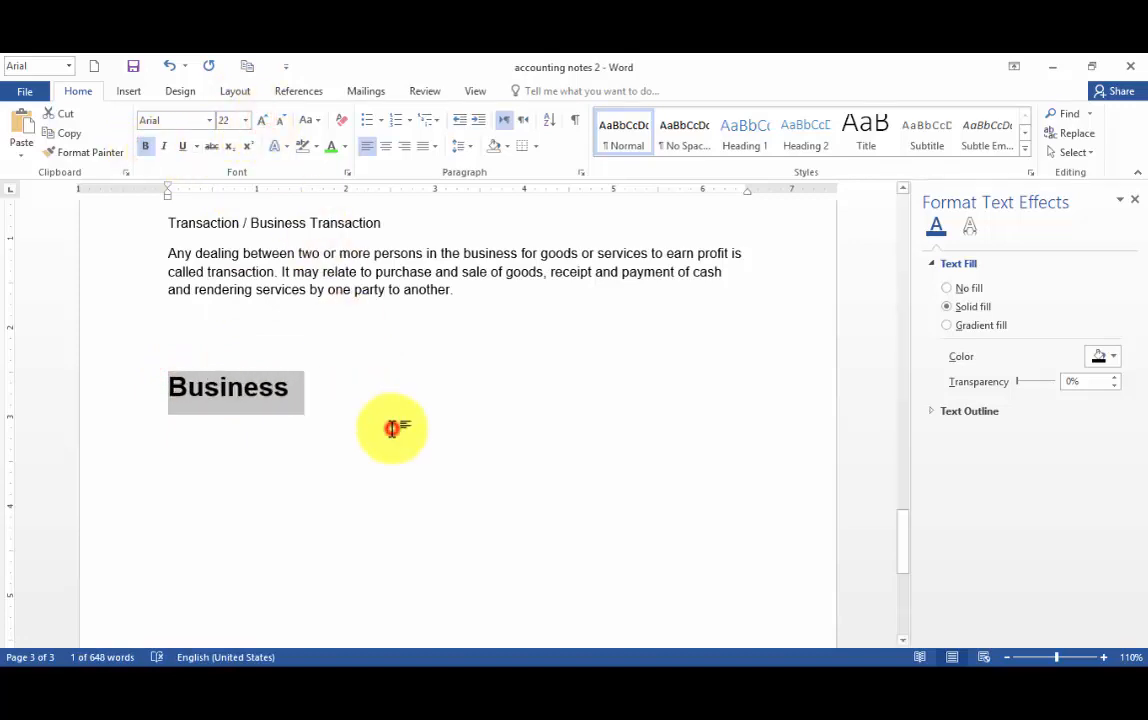
left_click(392, 425)
- Copy the bold word "Business" and paste it three times, arranging the words in two tab-spaced columns over two lines
left_click_drag(166, 387, 307, 390)
key("ctrl+c")
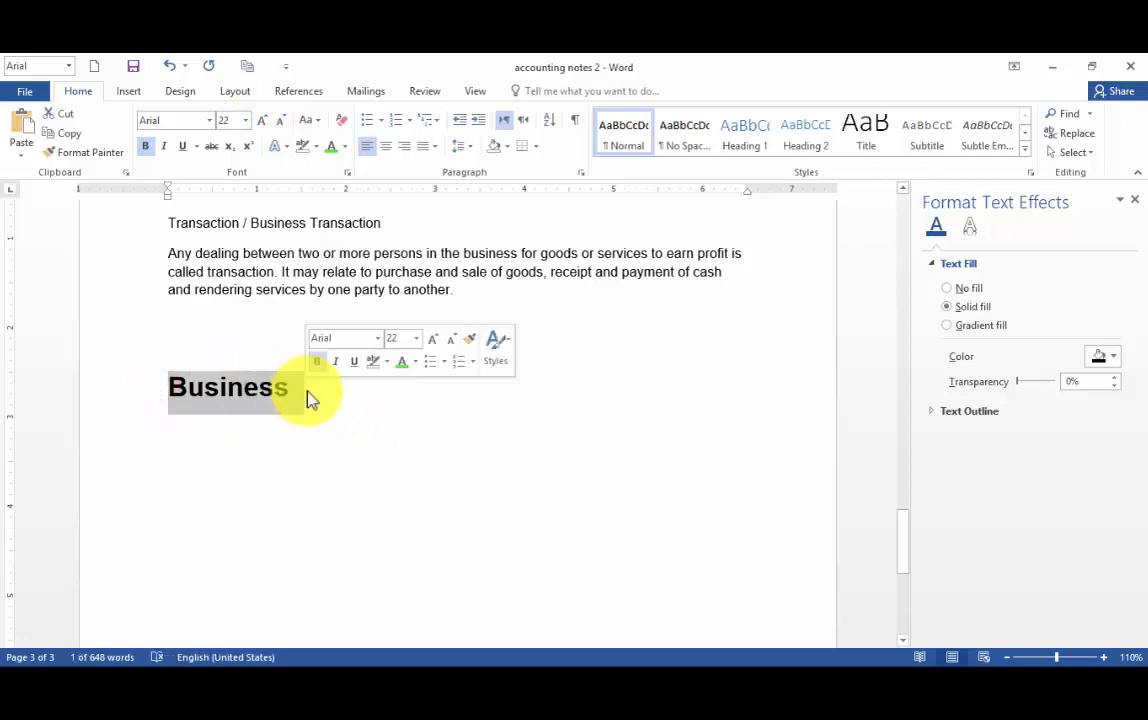
left_click(396, 393)
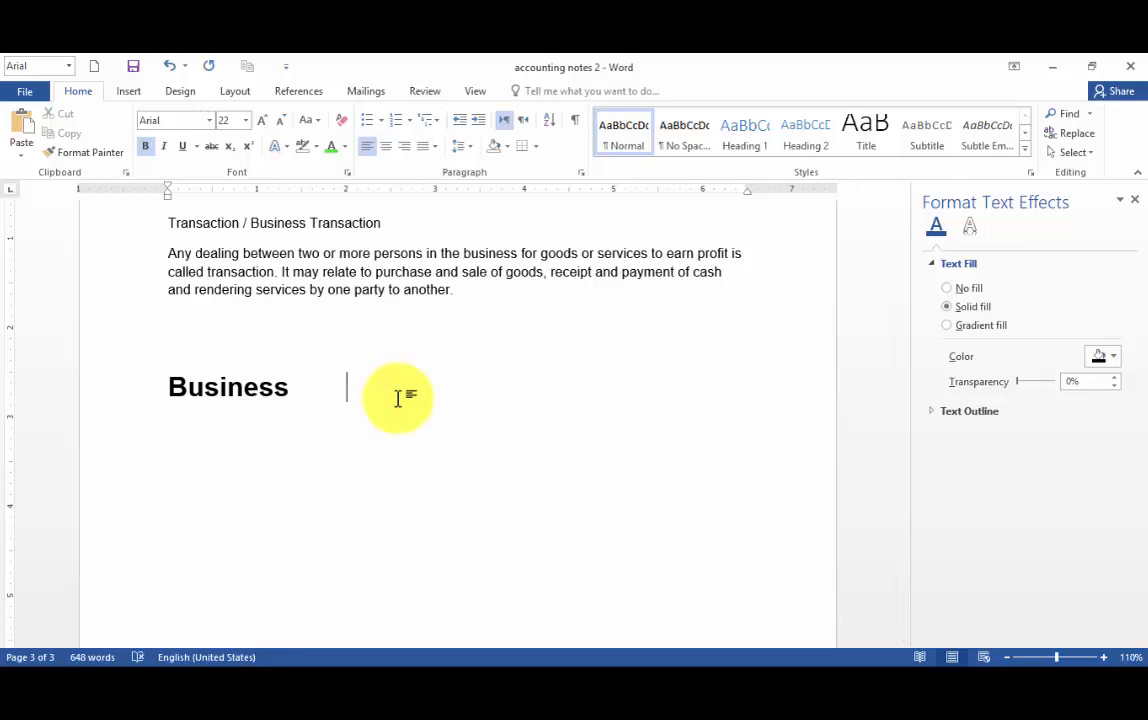
key("ctrl+v")
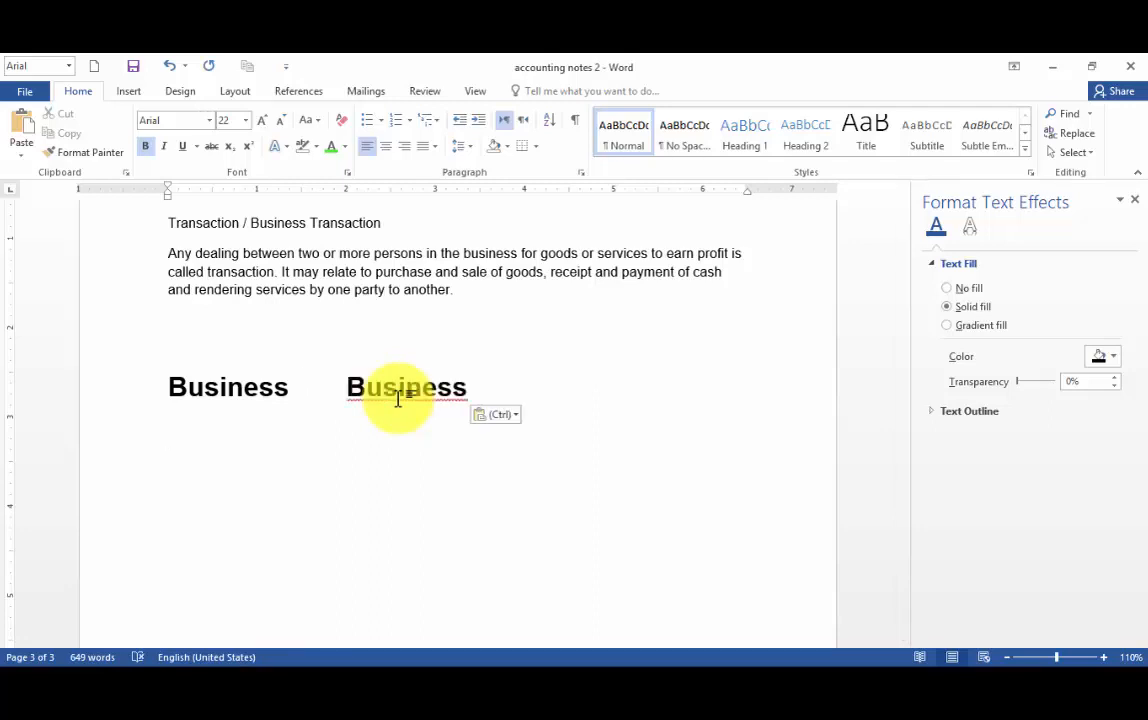
key("ctrl+v")
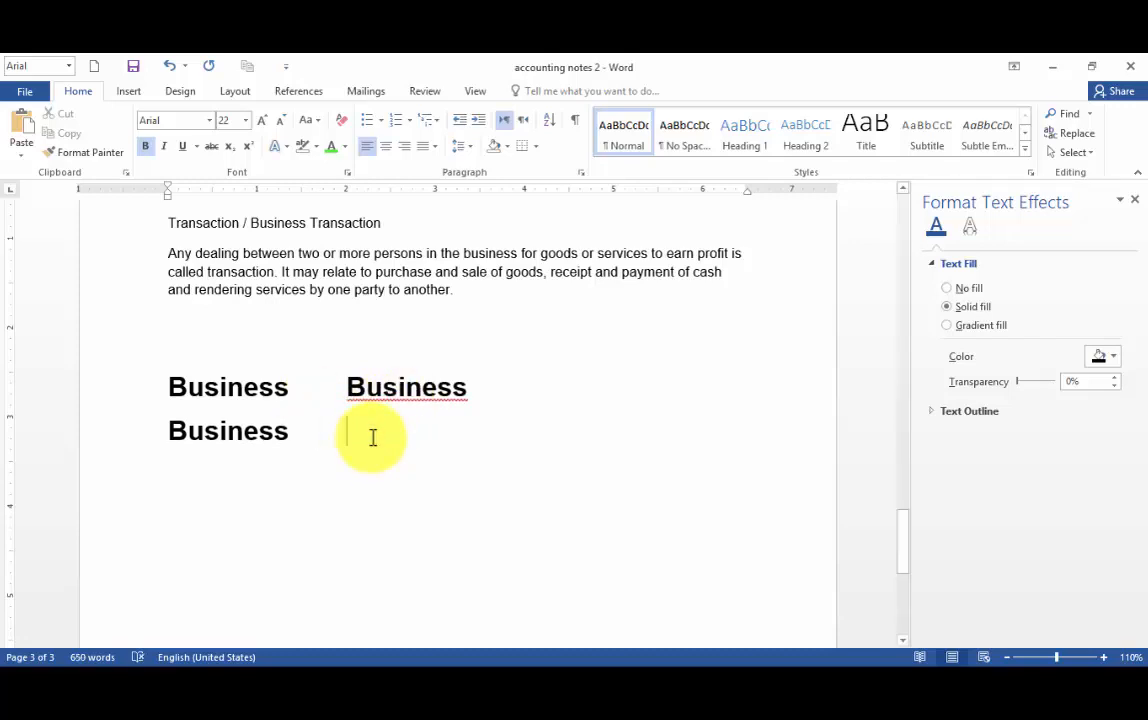
left_click(372, 437)
key("Tab")
key("ctrl+v")
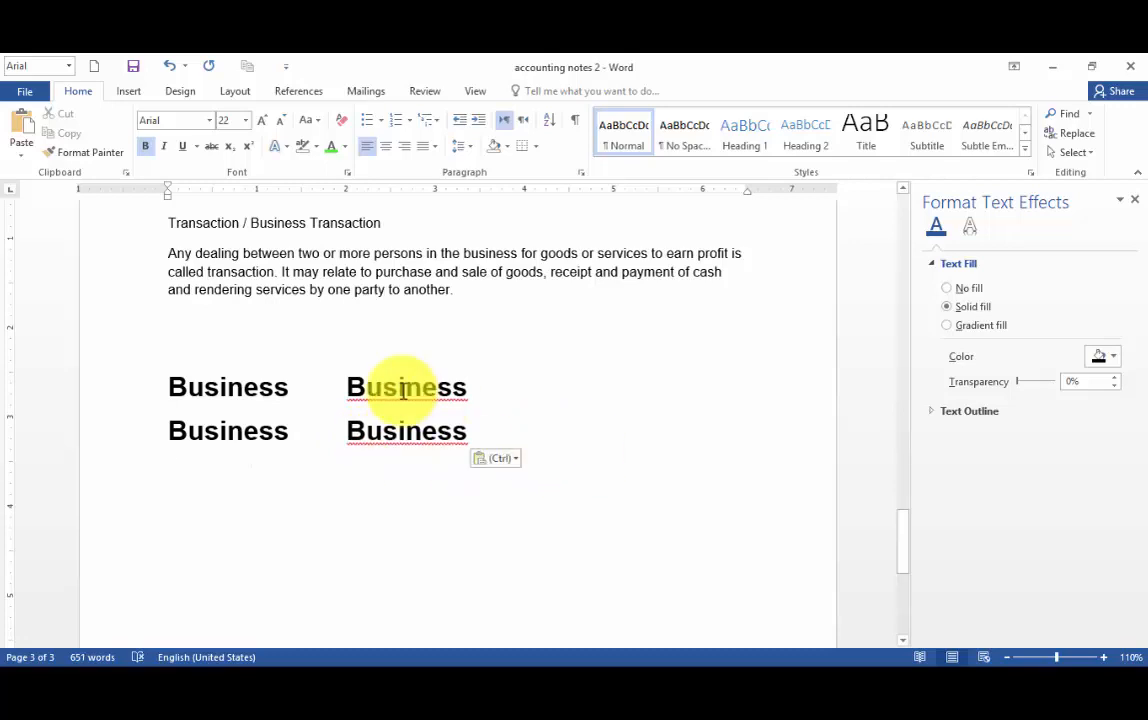
- Clear the red proofing underlines from the two copies of "Business" in the second column
right_click(401, 393)
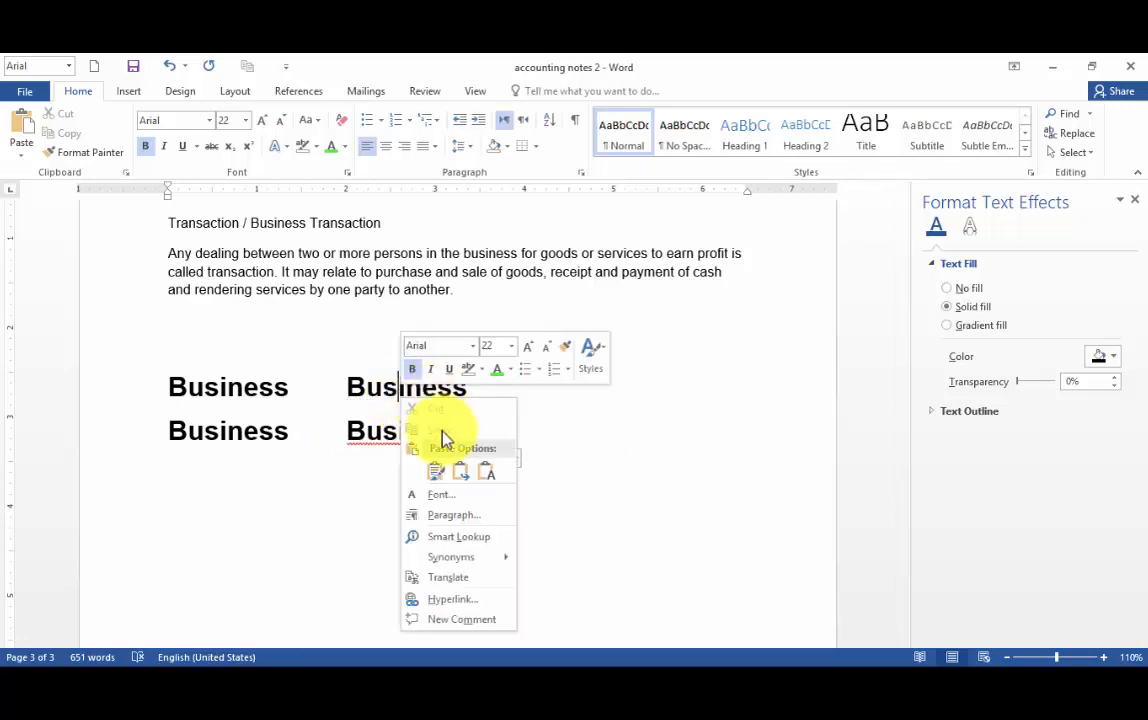
left_click(728, 556)
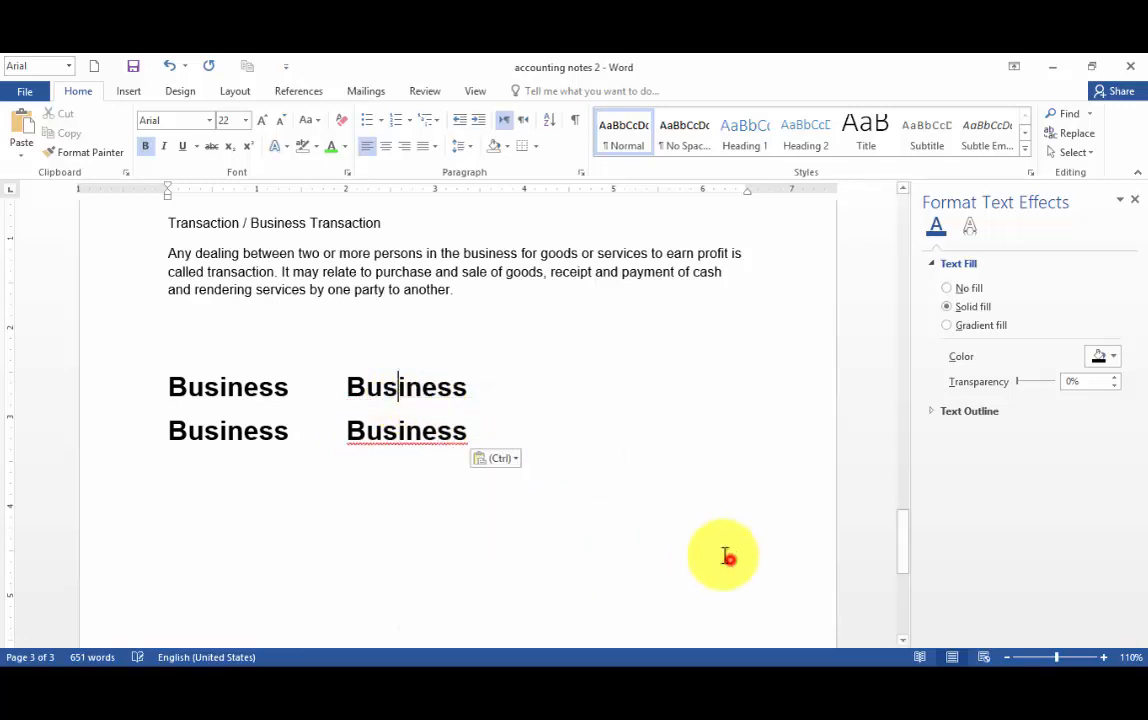
right_click(432, 440)
left_click(697, 392)
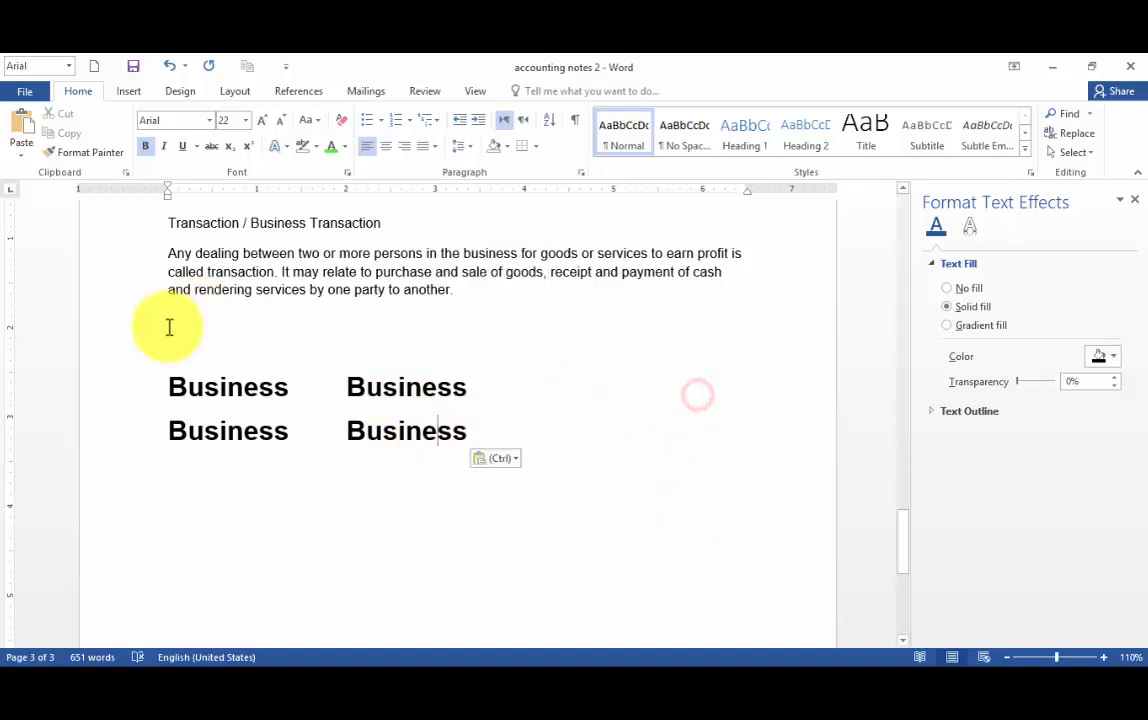
- Apply a green linear gradient text fill to the first "Business" on the upper line
left_click_drag(168, 384, 300, 384)
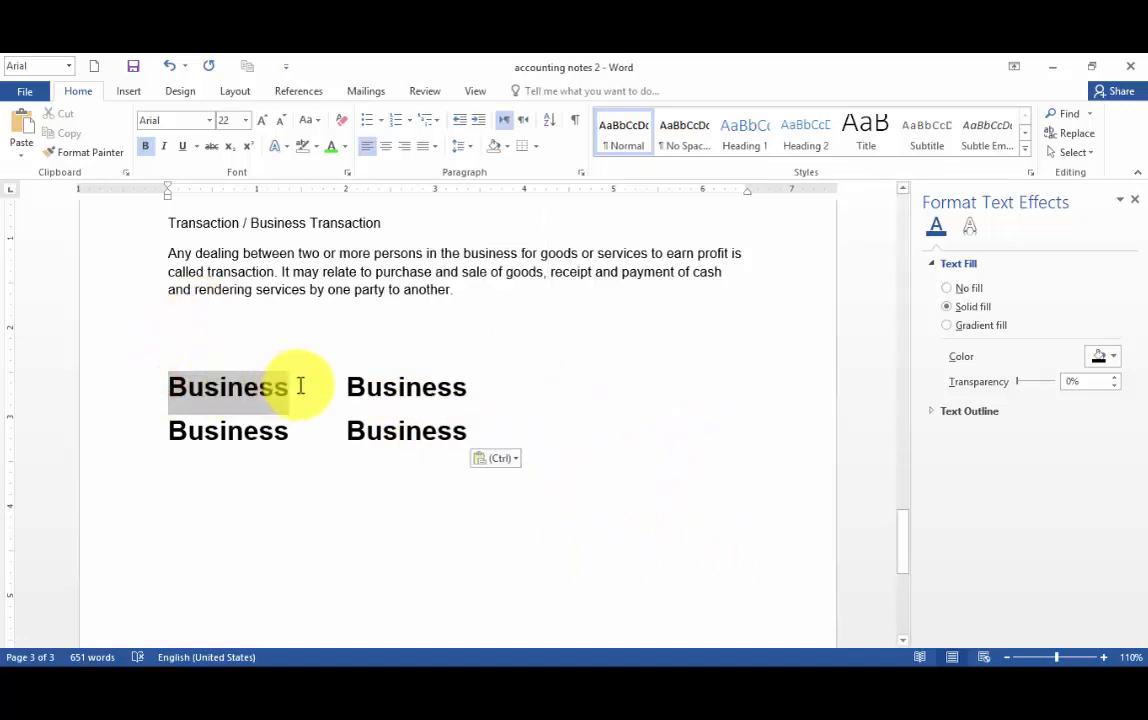
left_click(345, 146)
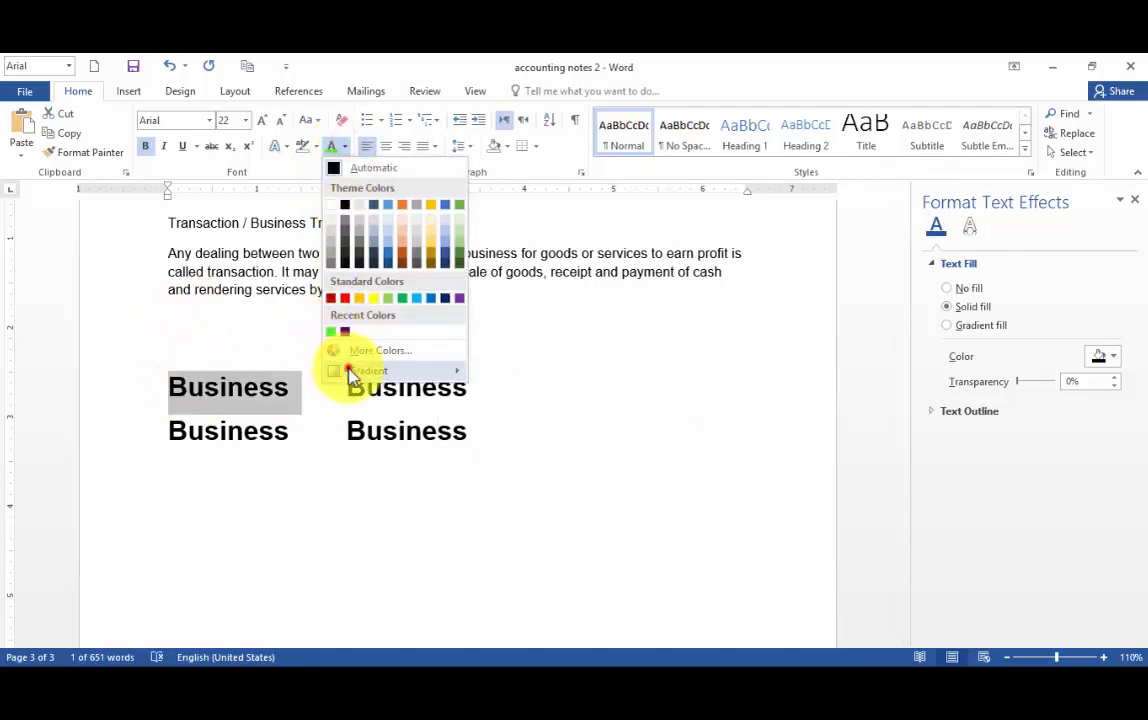
mouse_move(400, 371)
left_click(735, 325)
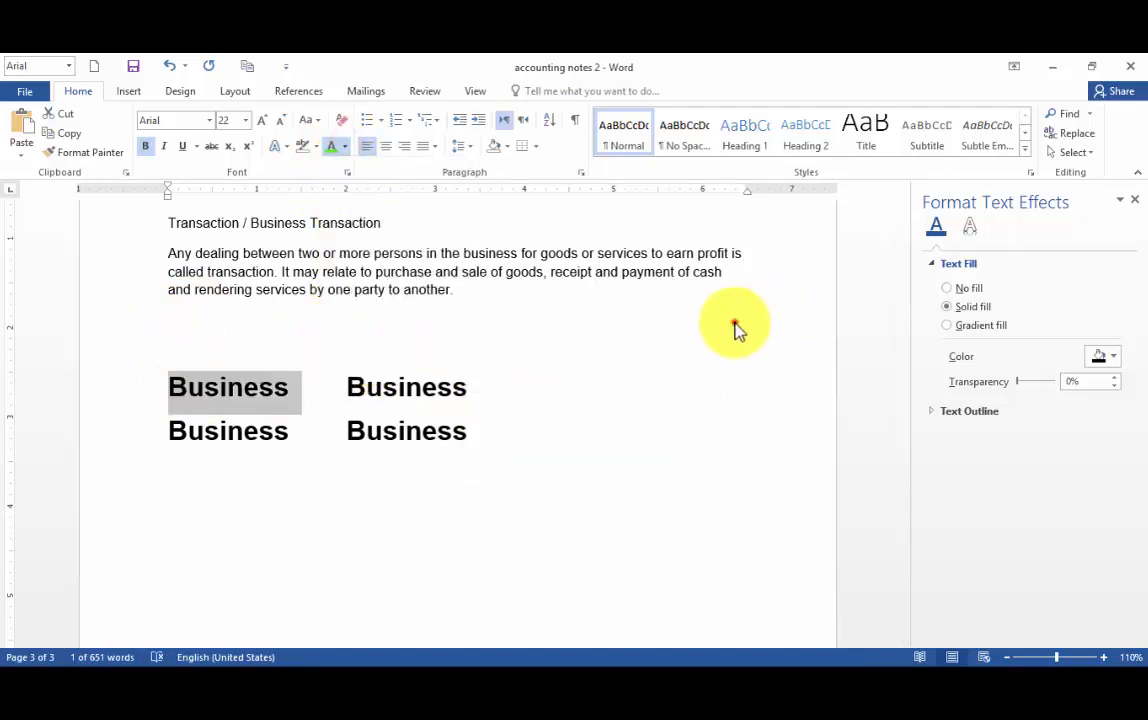
left_click(946, 326)
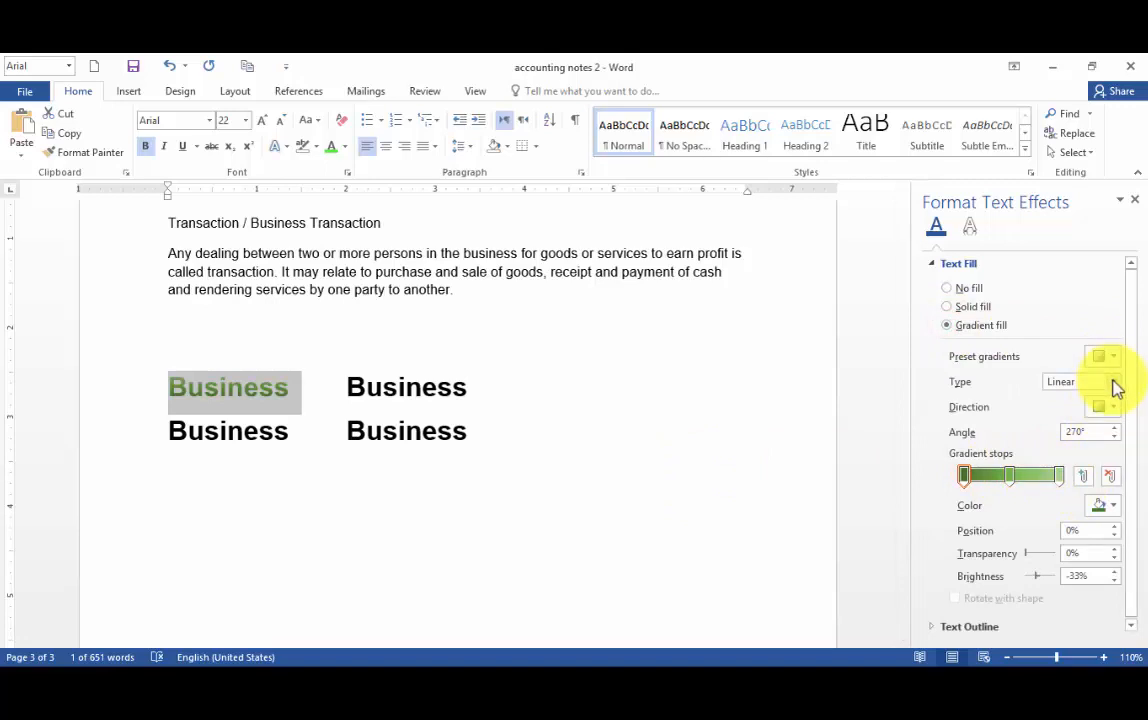
left_click(671, 430)
- Enlarge all four "Business" sample words to font size 48
left_click_drag(166, 387, 505, 441)
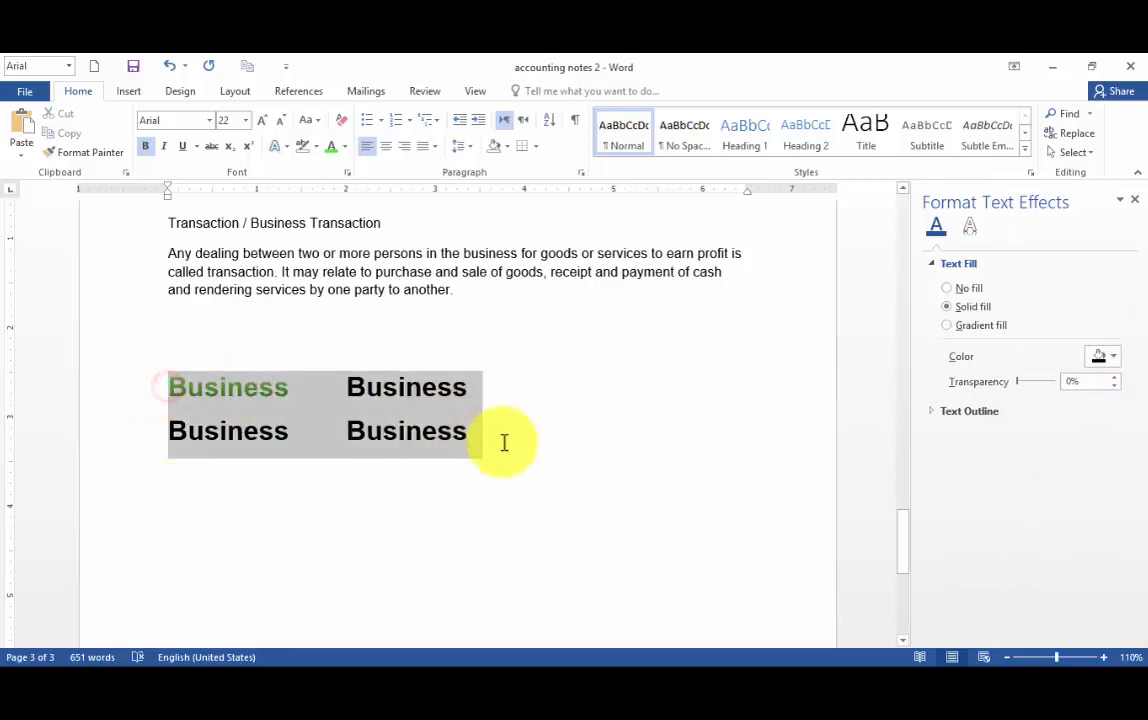
left_click(263, 121)
left_click(263, 121)
left_click(263, 121)
left_click(263, 121)
left_click(263, 121)
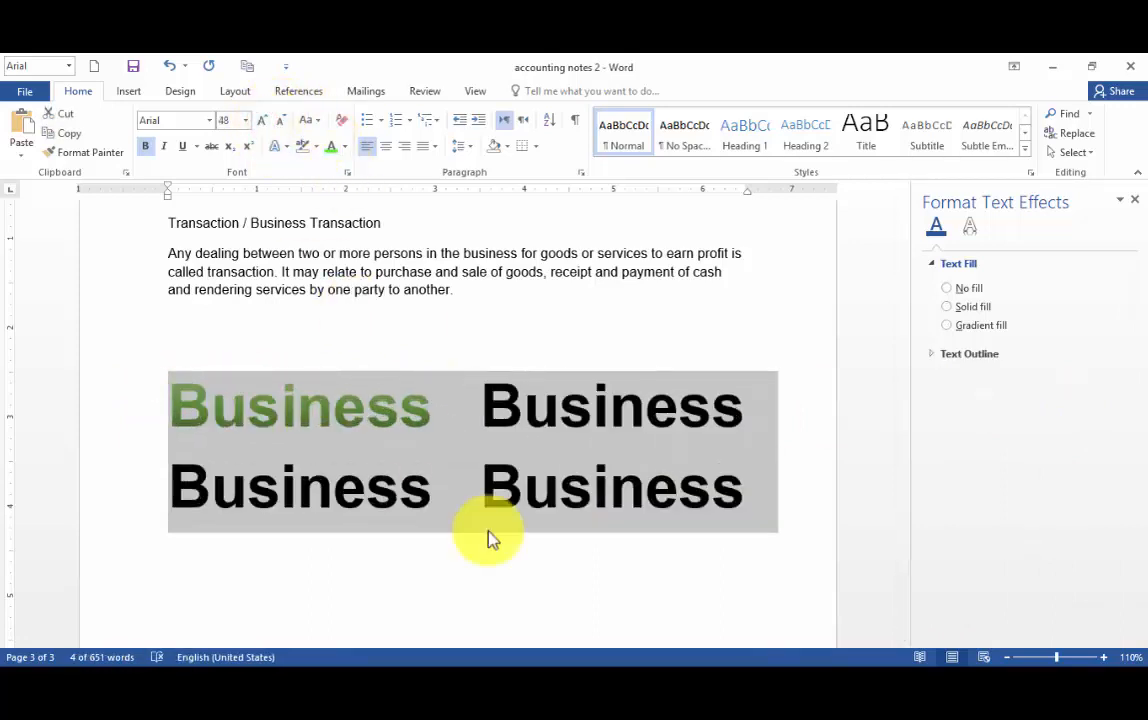
left_click(587, 579)
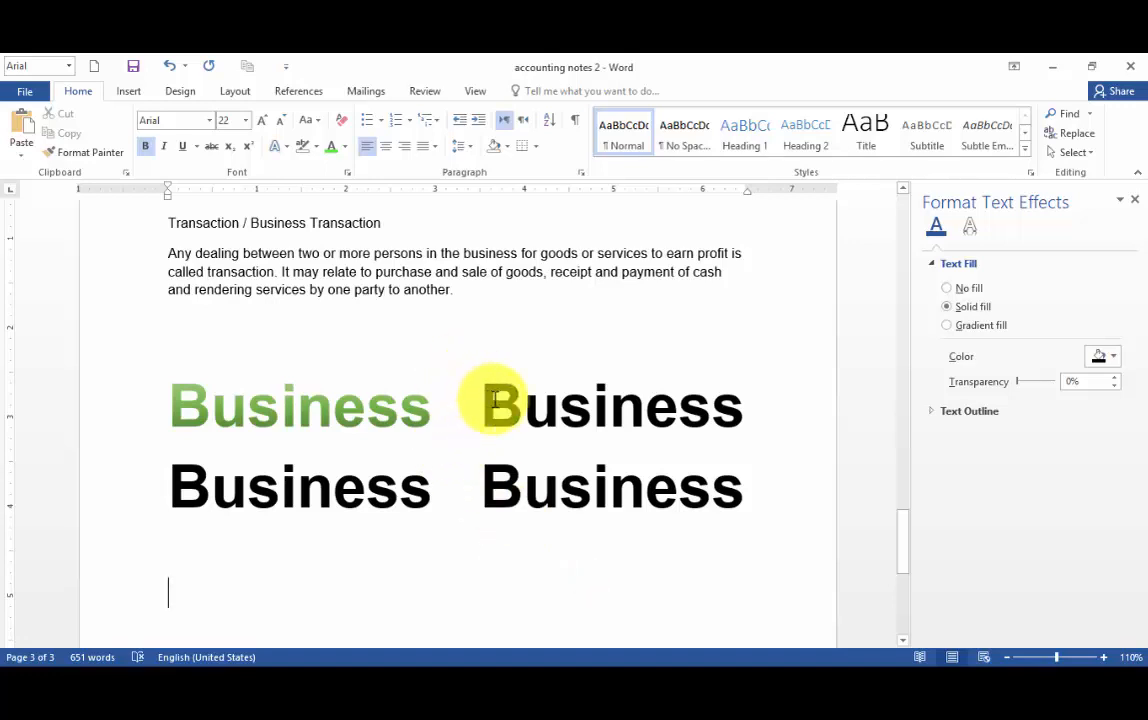
- Give the second "Business" on the upper line a green gradient text fill of type Radial
left_click_drag(497, 400, 743, 405)
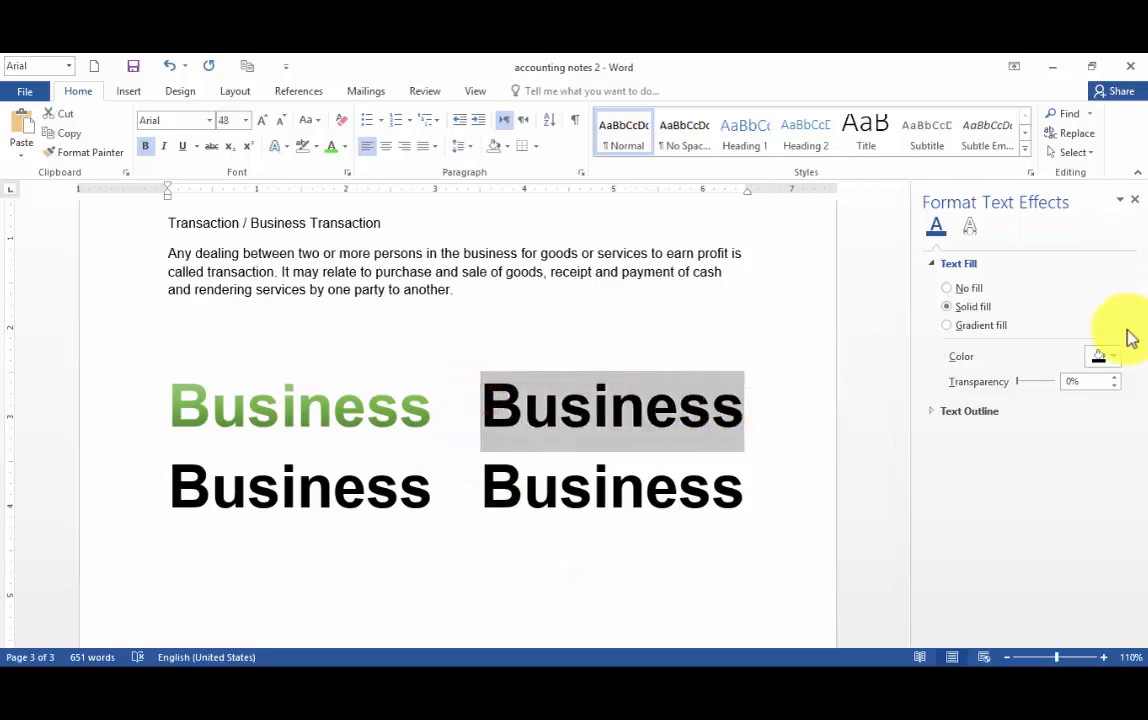
left_click(1116, 359)
left_click(1114, 358)
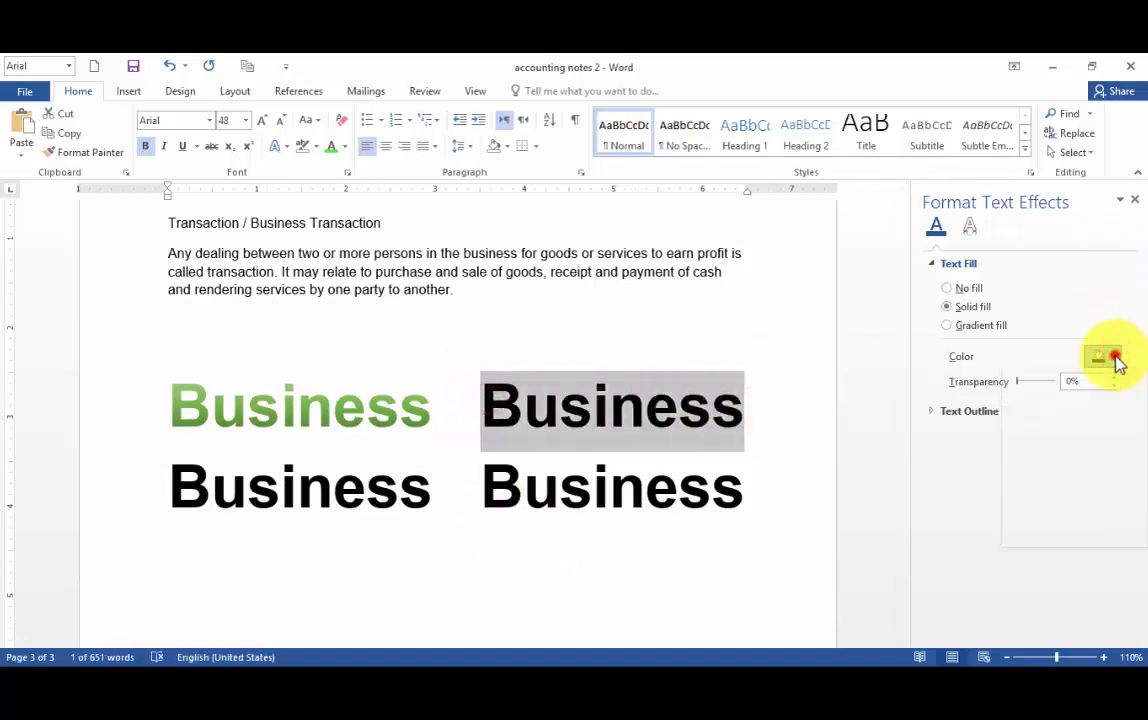
left_click(946, 326)
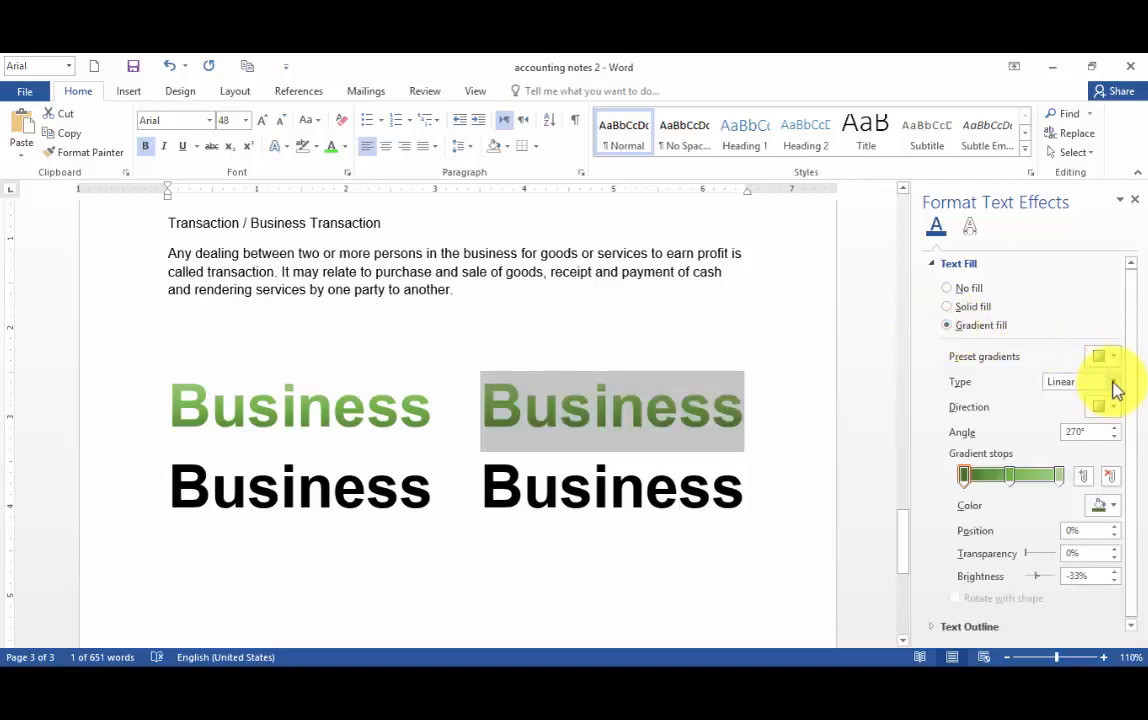
left_click(1113, 382)
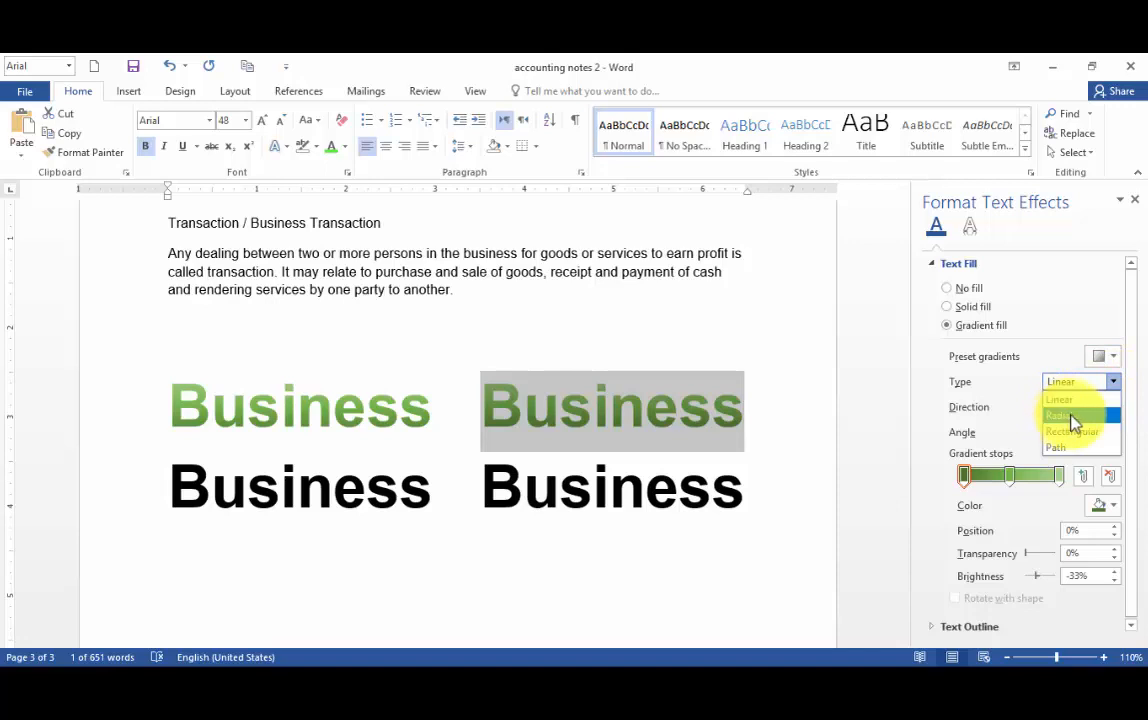
left_click(1087, 418)
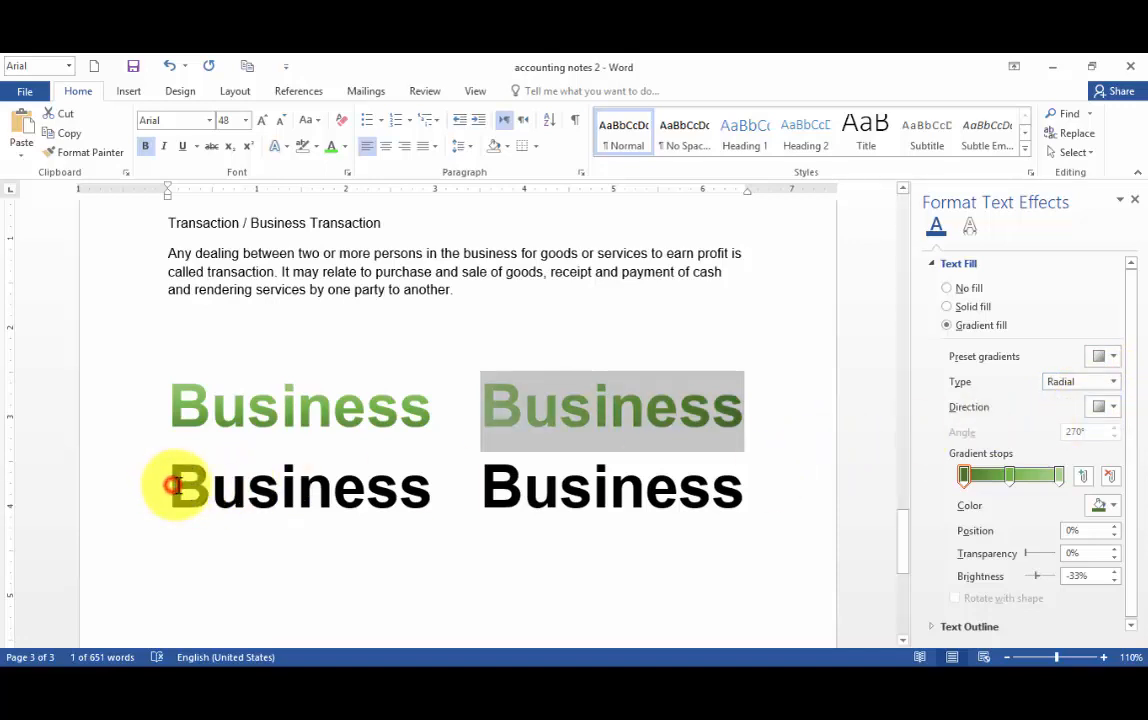
- Give the first "Business" on the lower line a green gradient text fill of type Rectangular
left_click_drag(172, 486, 436, 489)
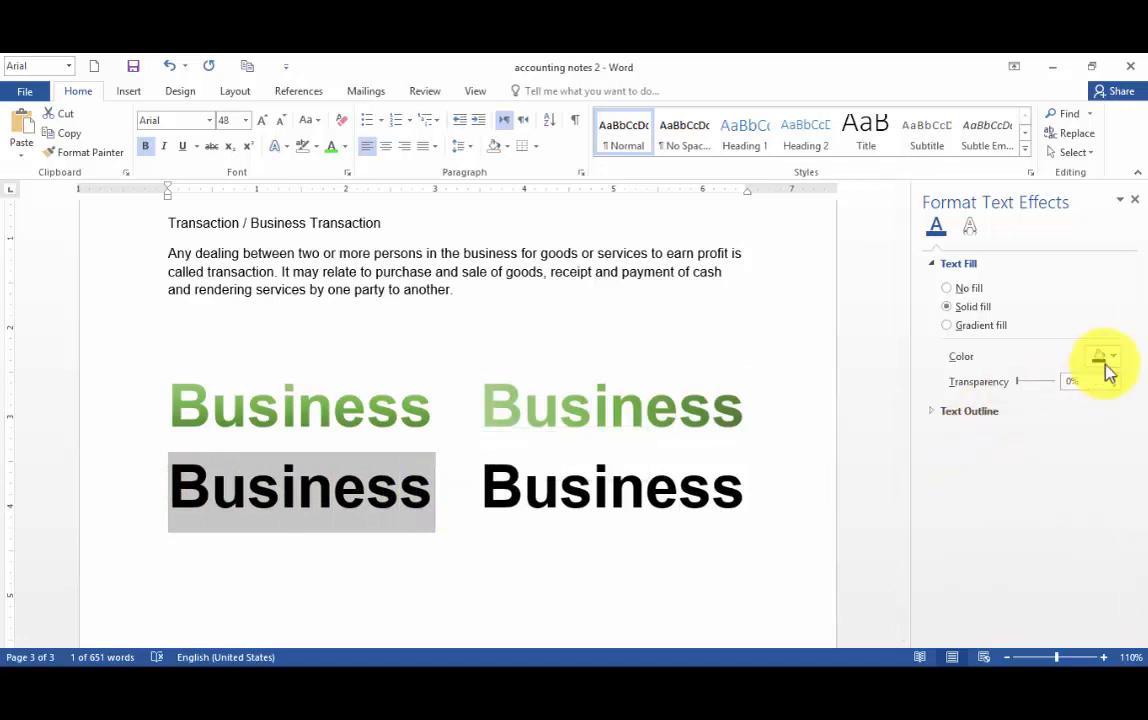
left_click(958, 326)
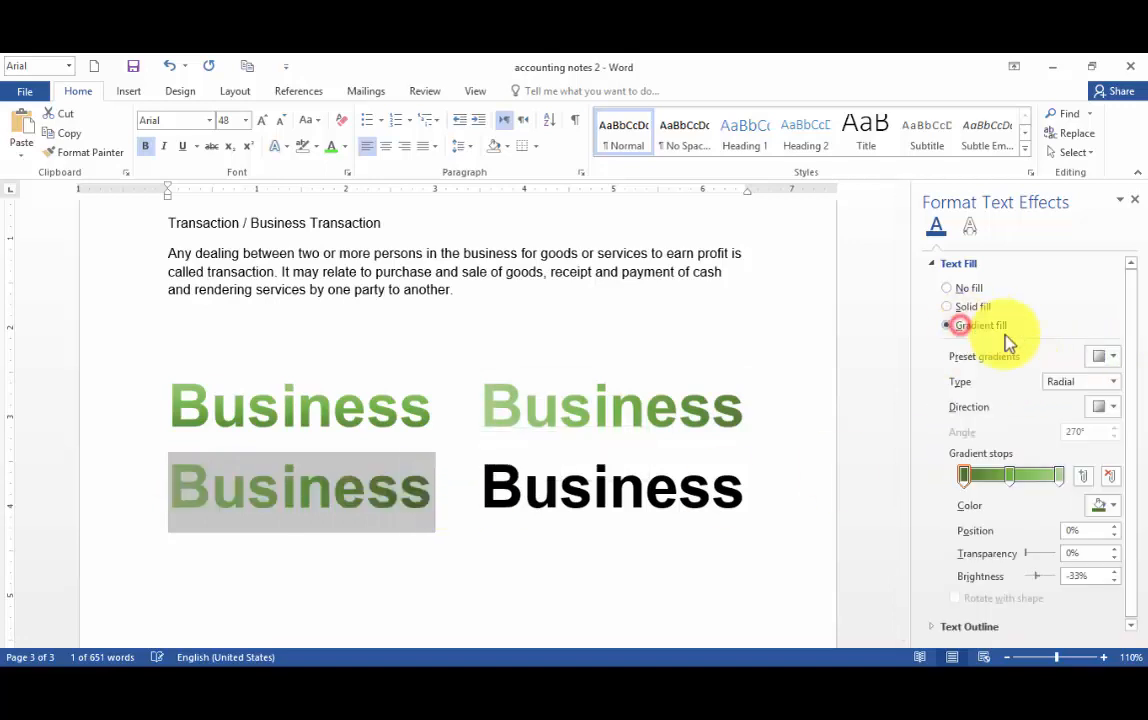
left_click(1114, 385)
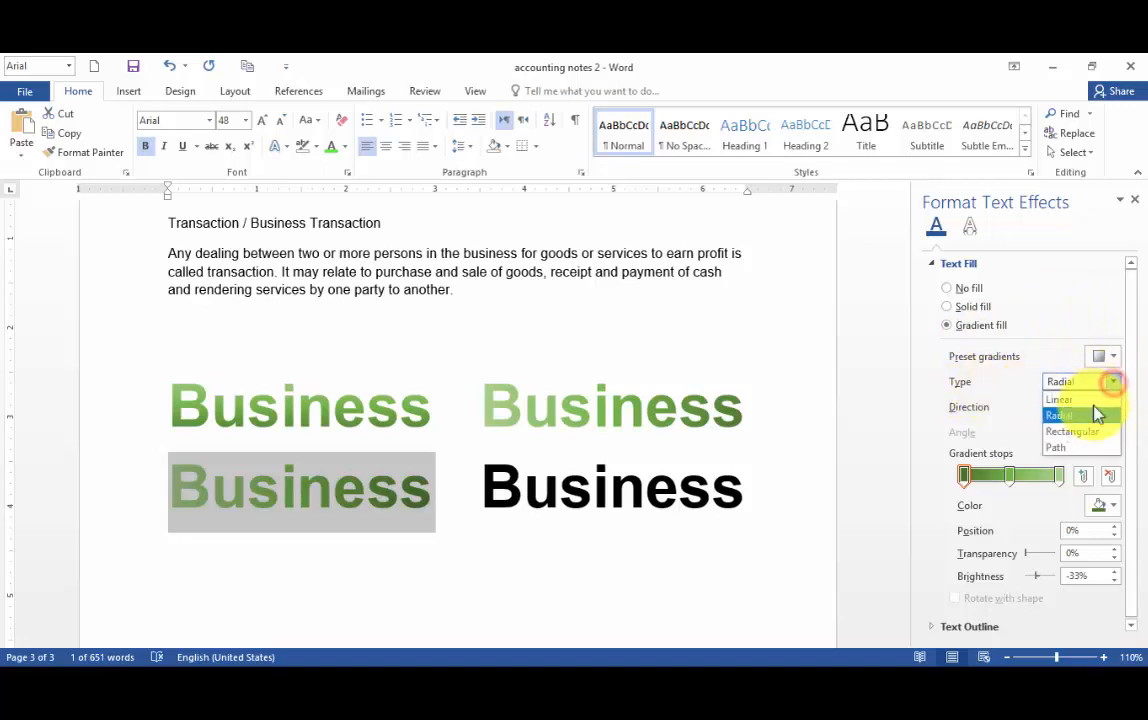
left_click(1094, 441)
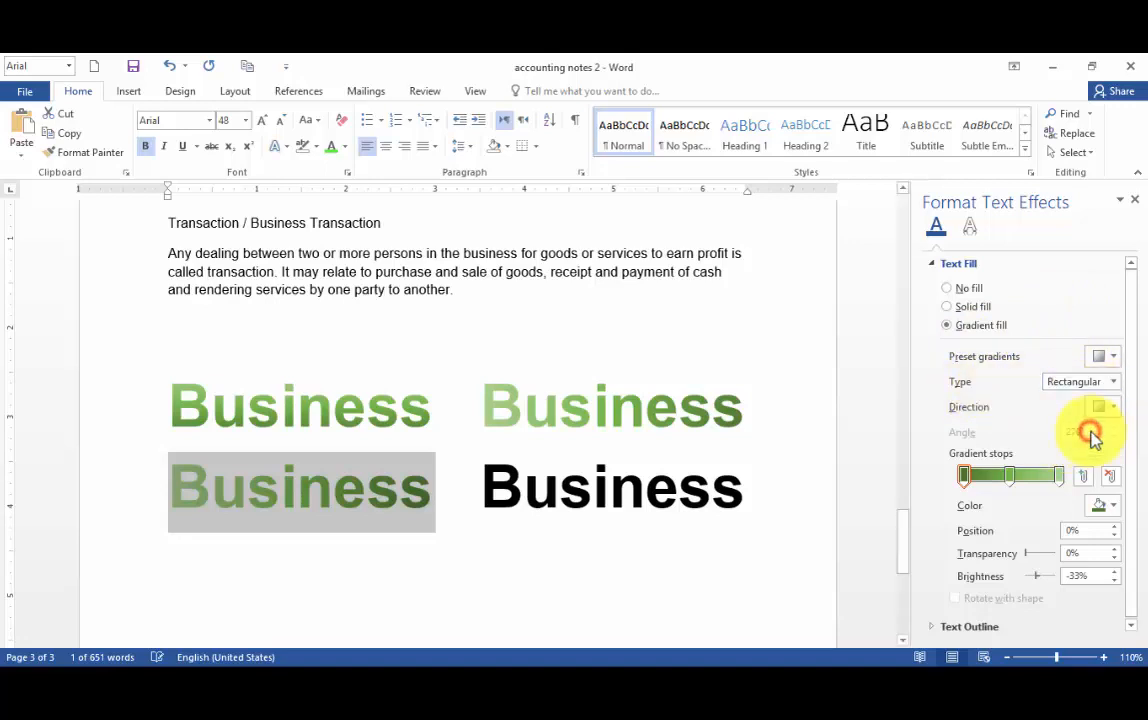
left_click(636, 538)
- Give the second "Business" on the lower line a green gradient text fill of type Path
left_click_drag(489, 487, 746, 482)
left_click(962, 328)
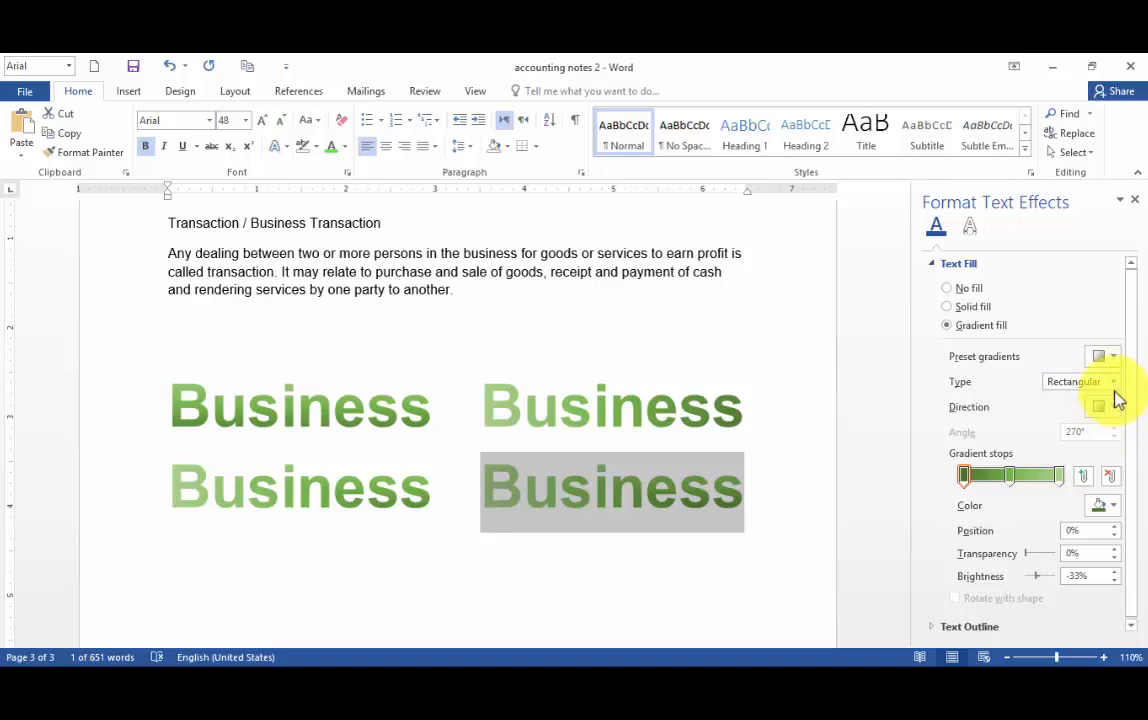
left_click(1114, 384)
left_click(1074, 447)
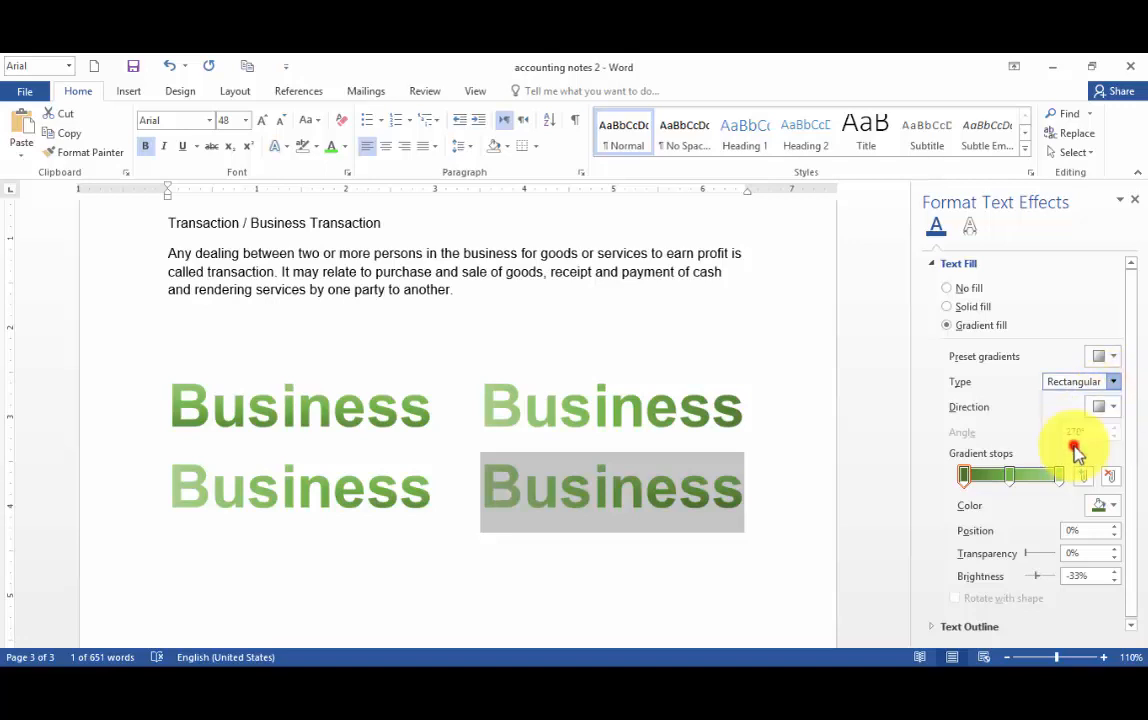
left_click(815, 386)
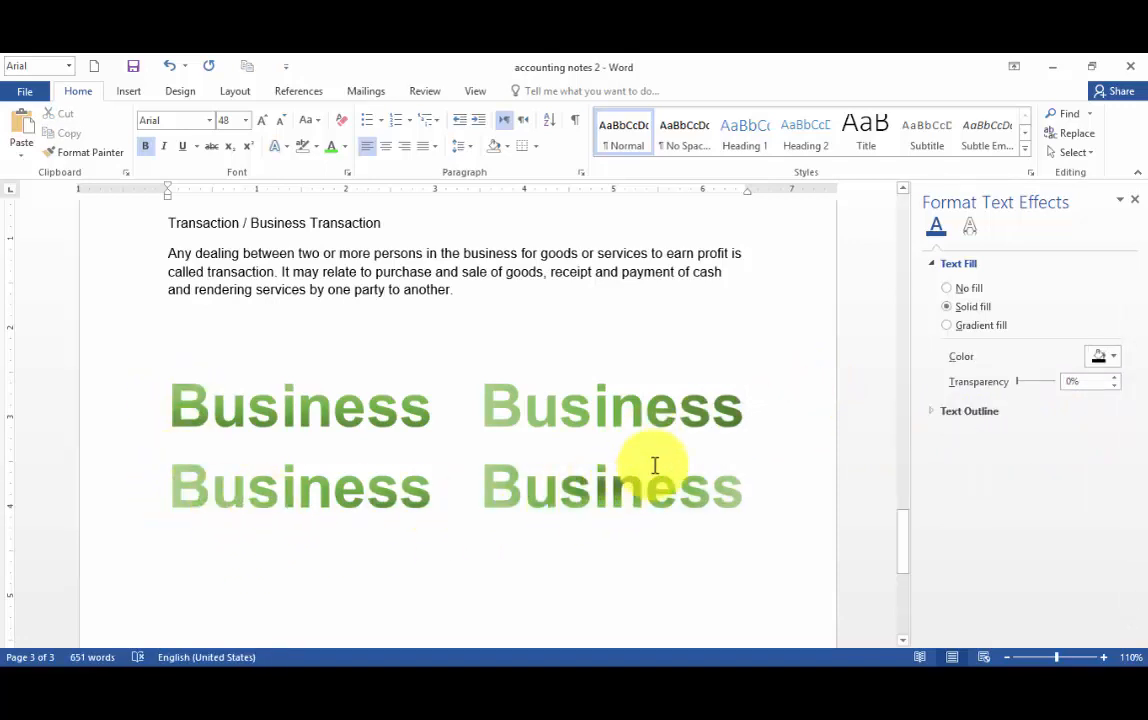
- Compare how the different gradient types shade the letters of the four "Business" sample words
left_click_drag(692, 405, 737, 407)
left_click(753, 448)
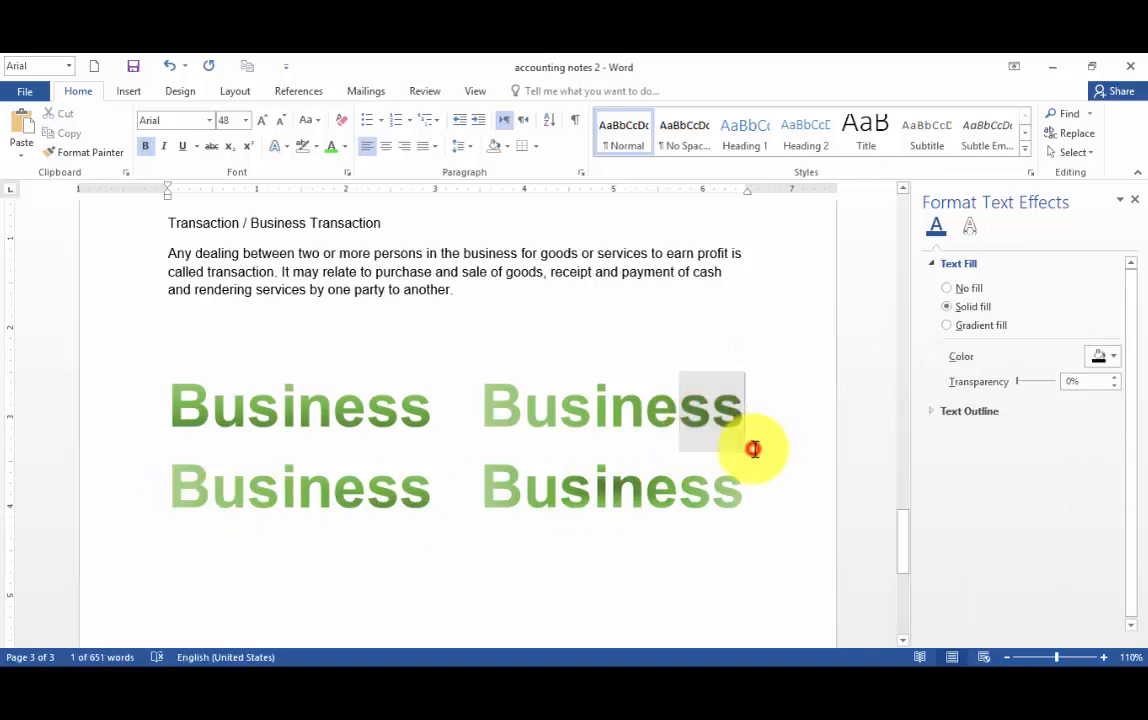
left_click_drag(174, 402, 253, 409)
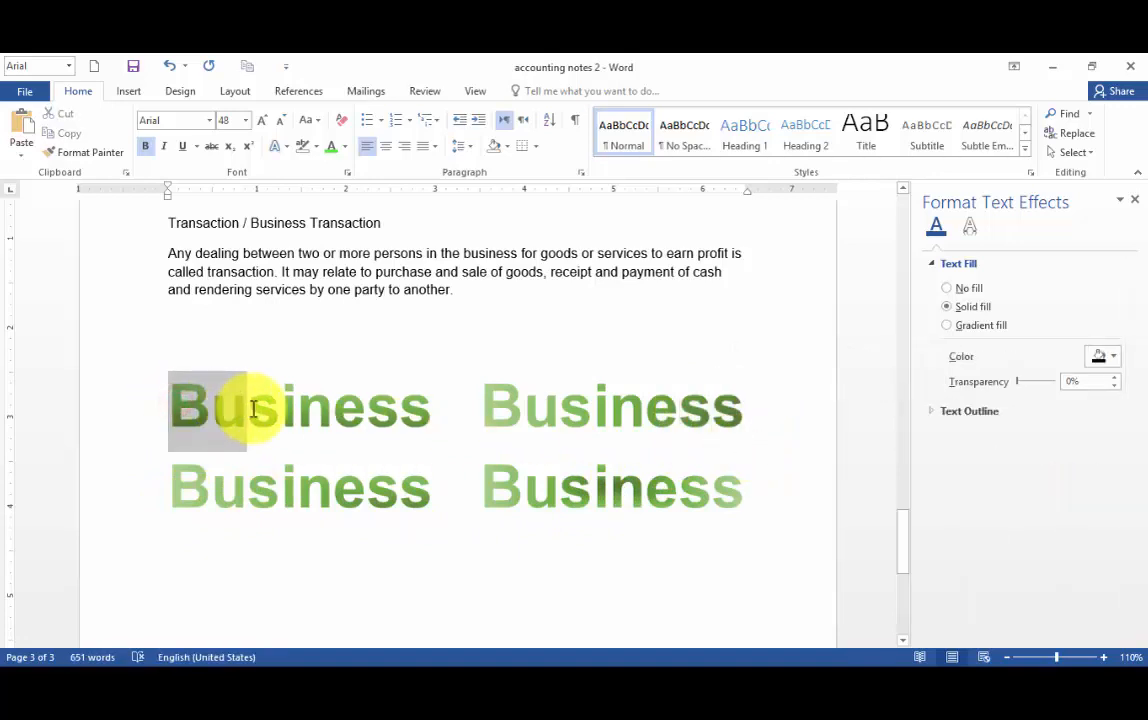
left_click_drag(368, 410, 425, 424)
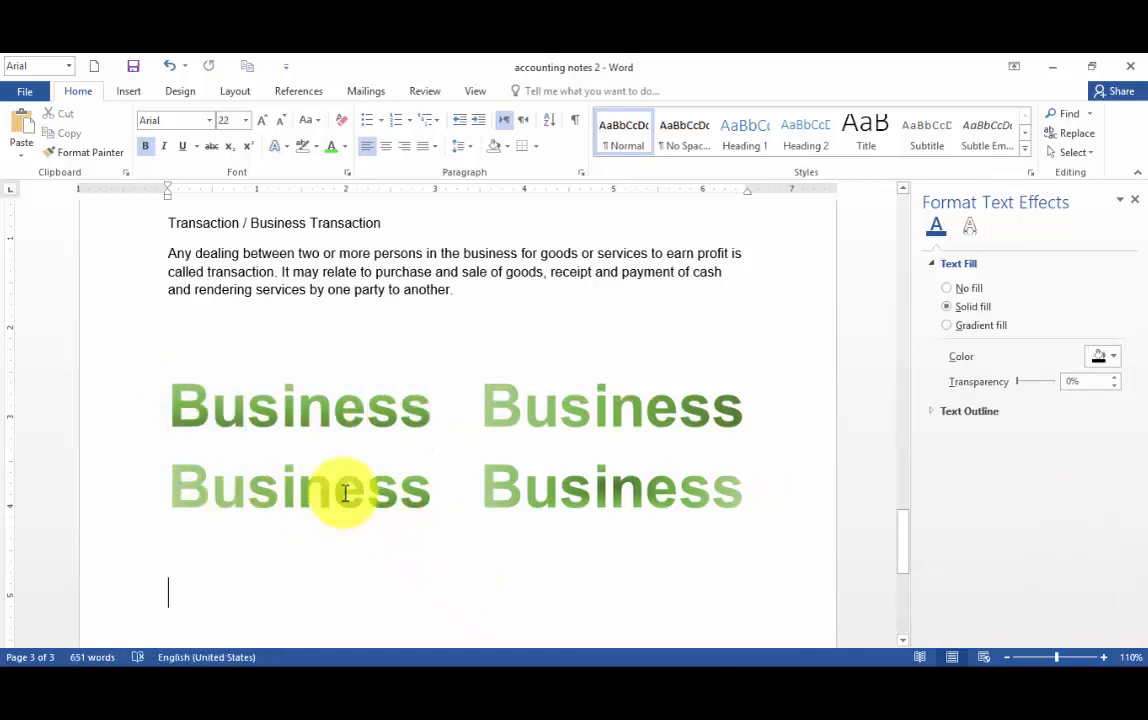
left_click_drag(559, 487, 648, 487)
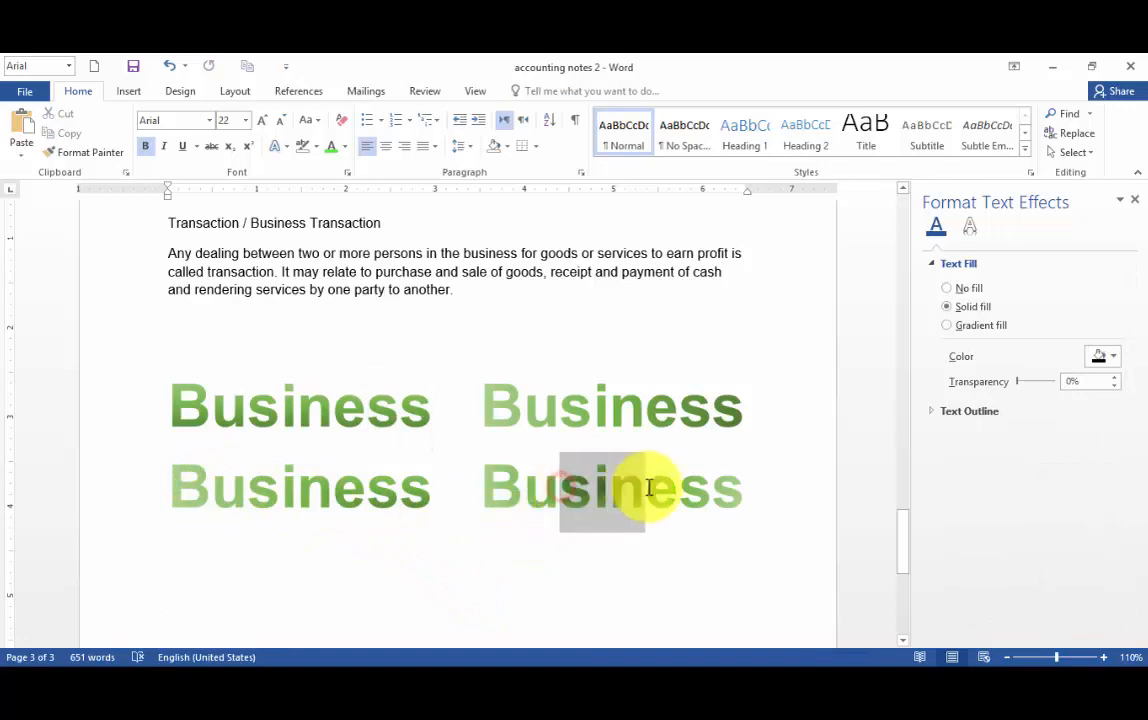
left_click(628, 574)
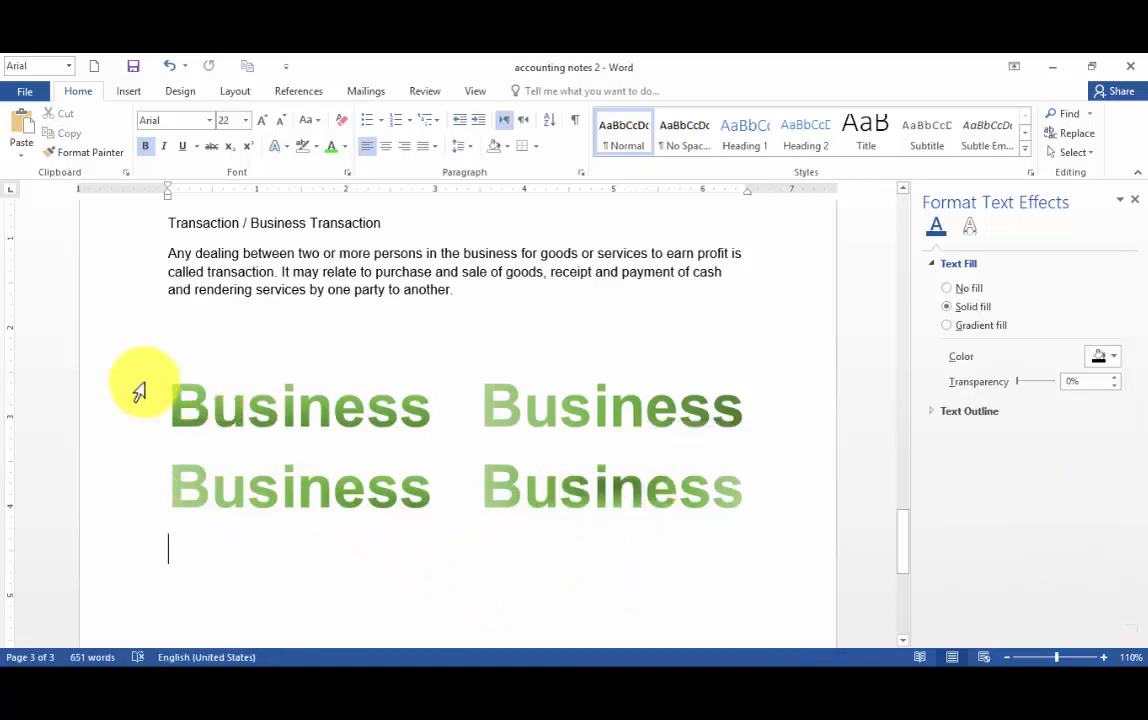
- Set the linear gradient of the first "Business" on the upper line to the first diagonal direction preset, with a 45° angle
left_click_drag(170, 398, 448, 414)
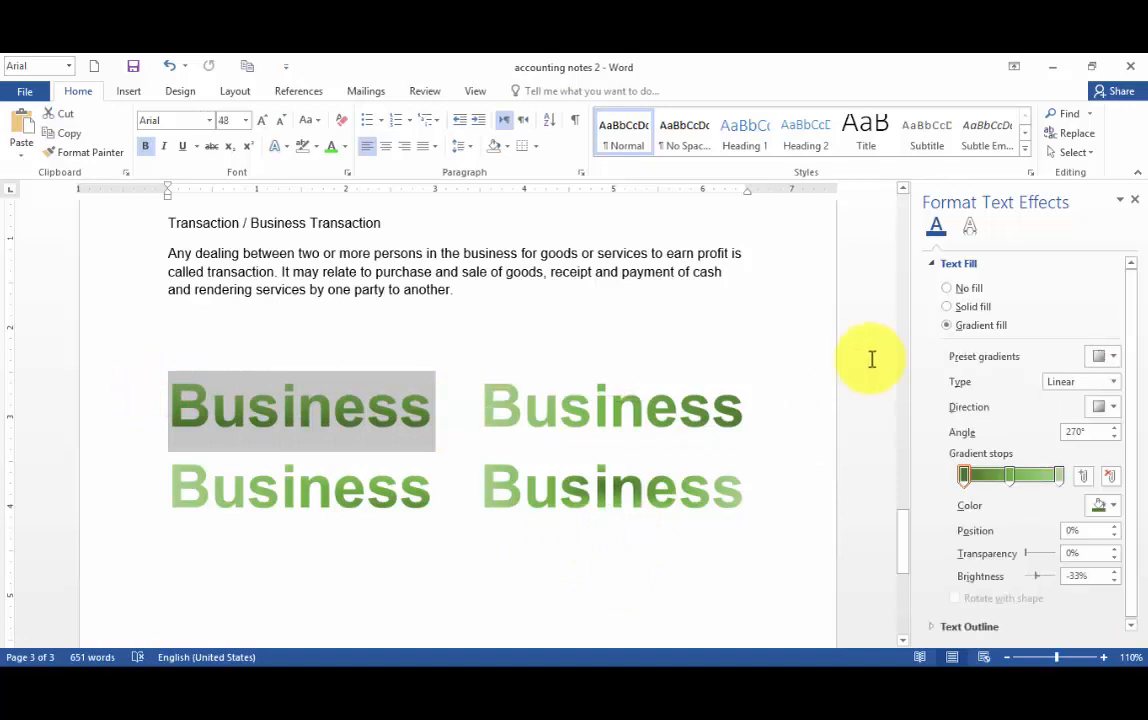
left_click(1113, 407)
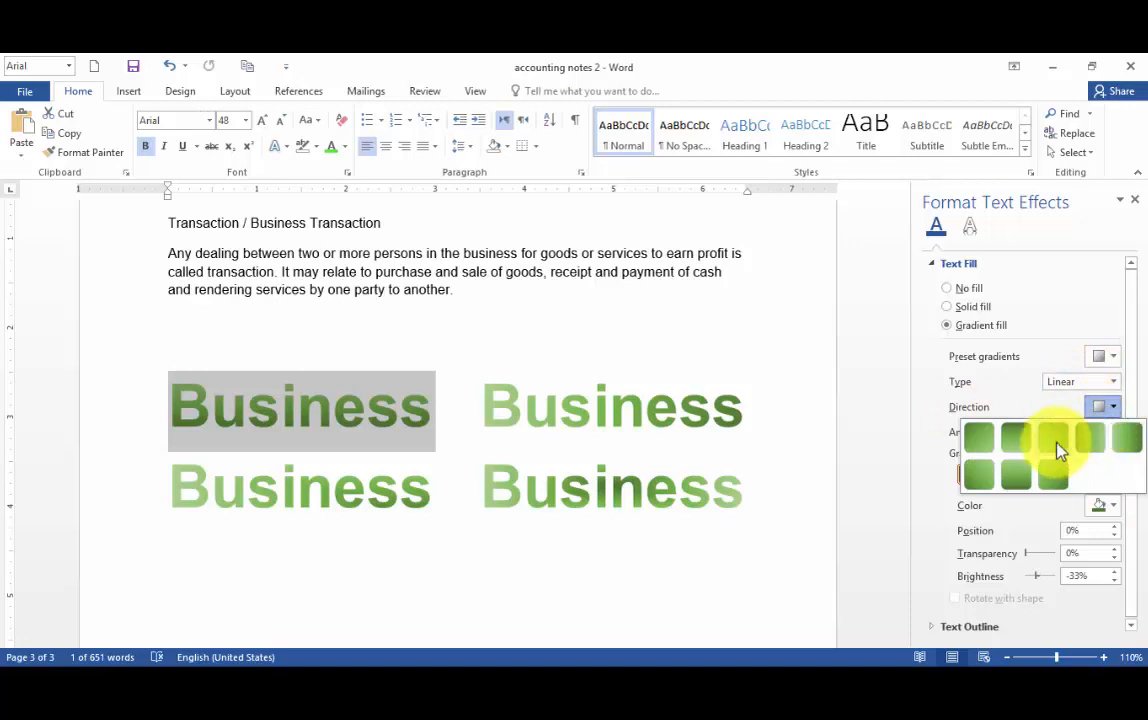
left_click(978, 438)
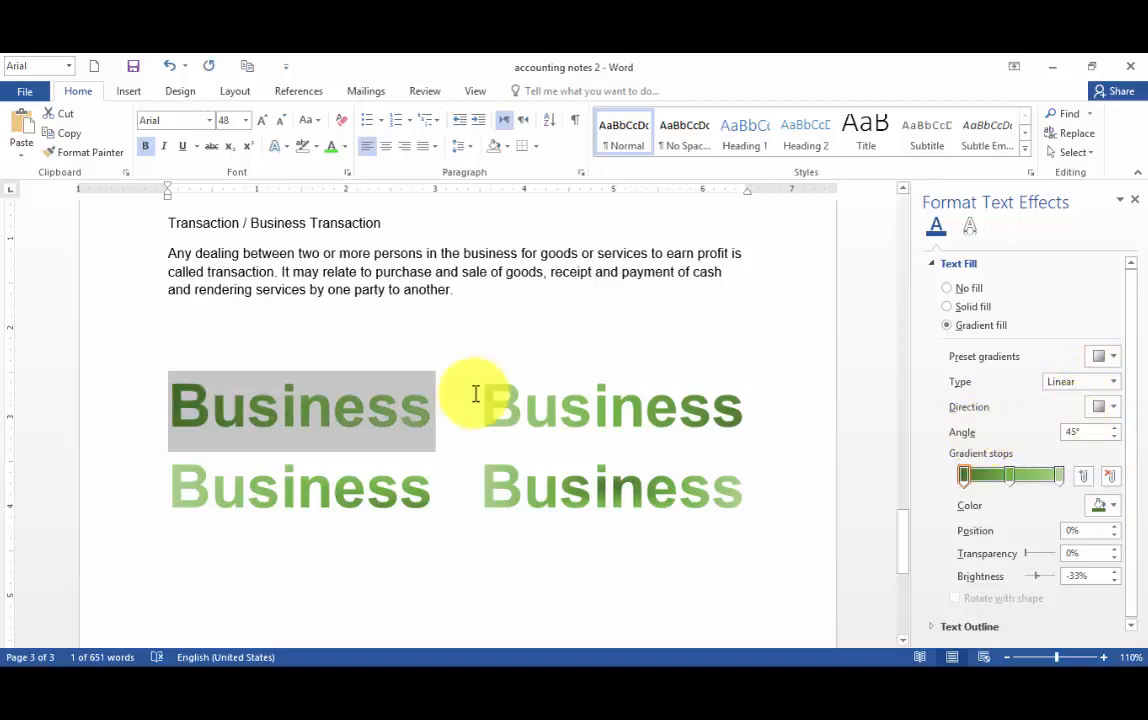
- Set the radial gradient of the second "Business" on the upper line to the fourth direction preset
left_click_drag(487, 400, 750, 410)
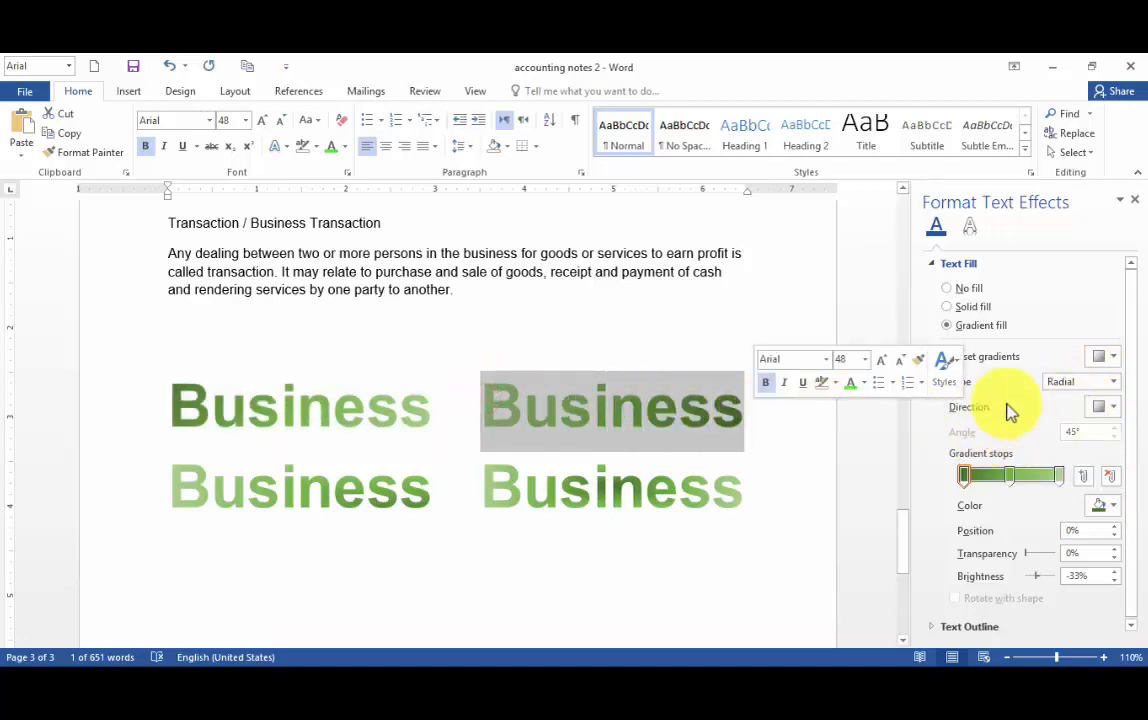
left_click(1113, 409)
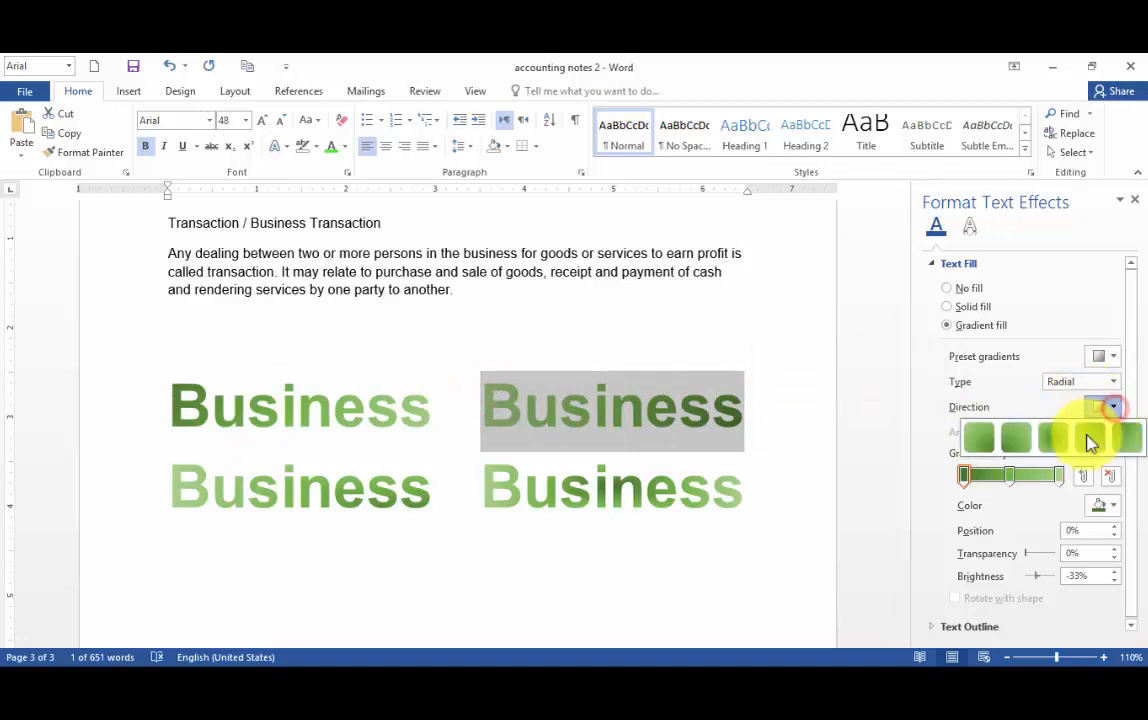
left_click(1088, 441)
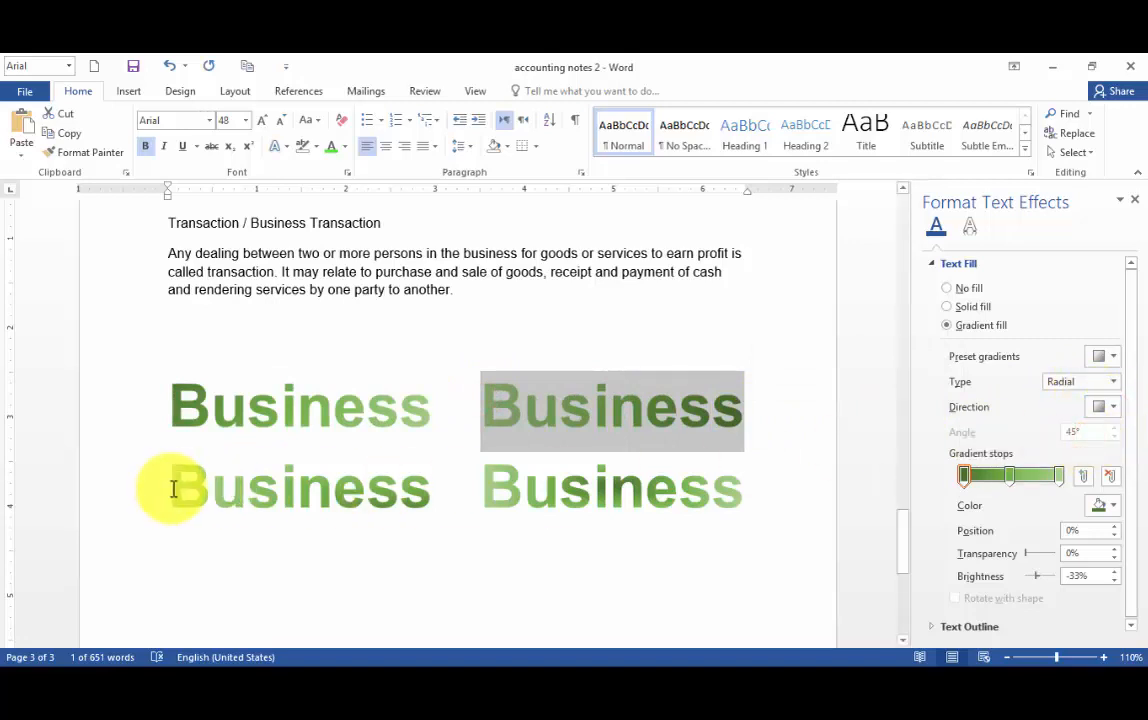
- Set the rectangular gradient of the first "Business" on the lower line to the third direction preset
left_click_drag(170, 487, 530, 490)
left_click(508, 486)
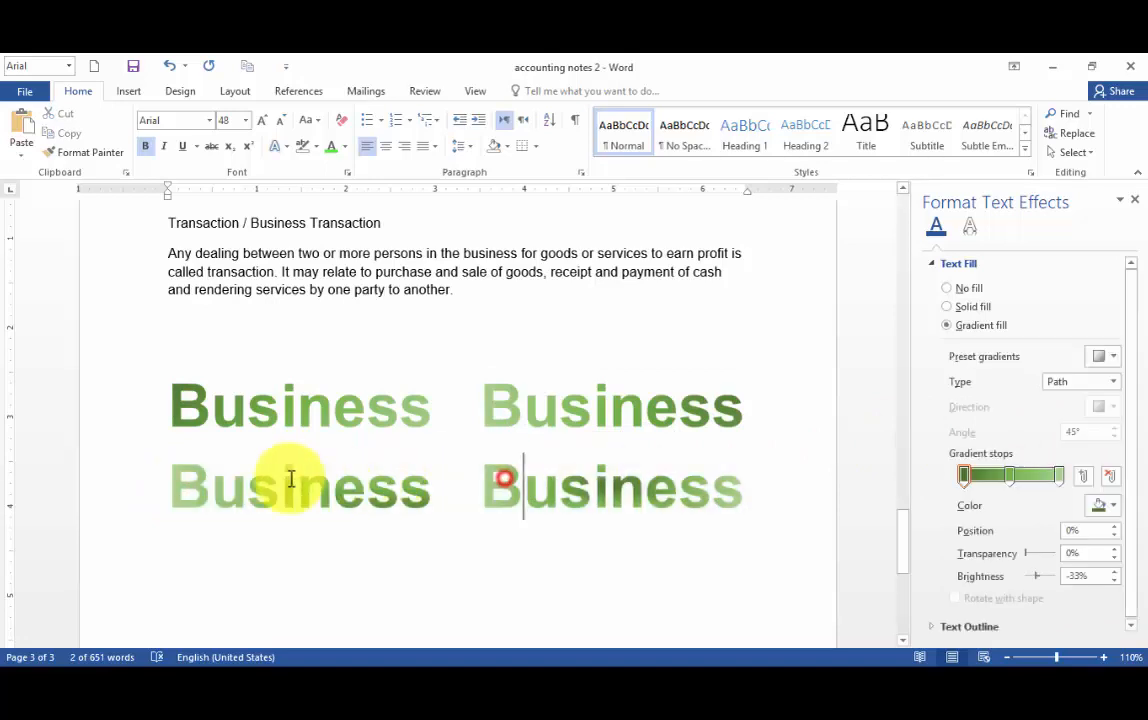
left_click_drag(166, 486, 446, 482)
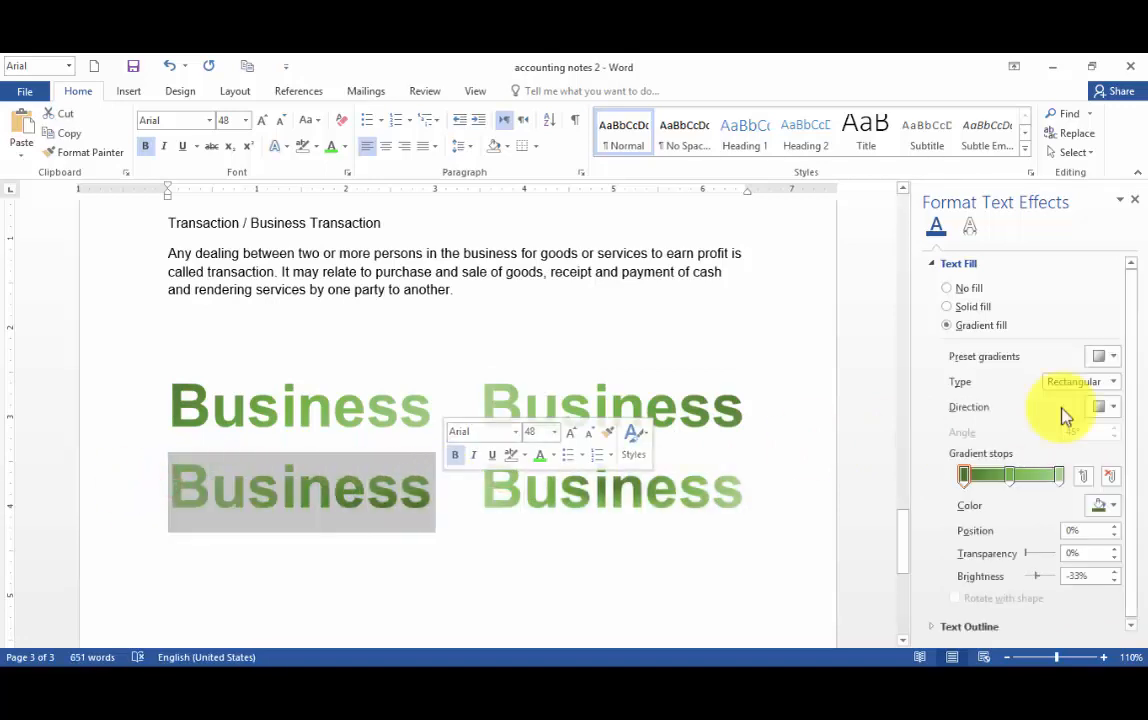
left_click(1112, 408)
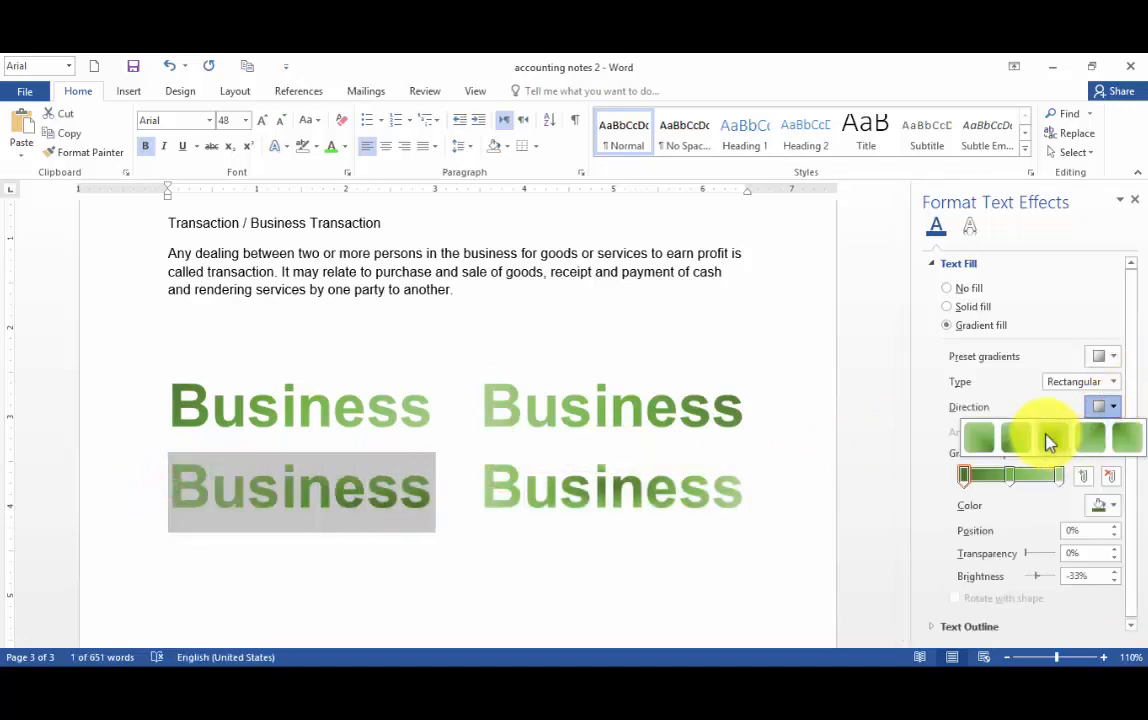
left_click(1046, 436)
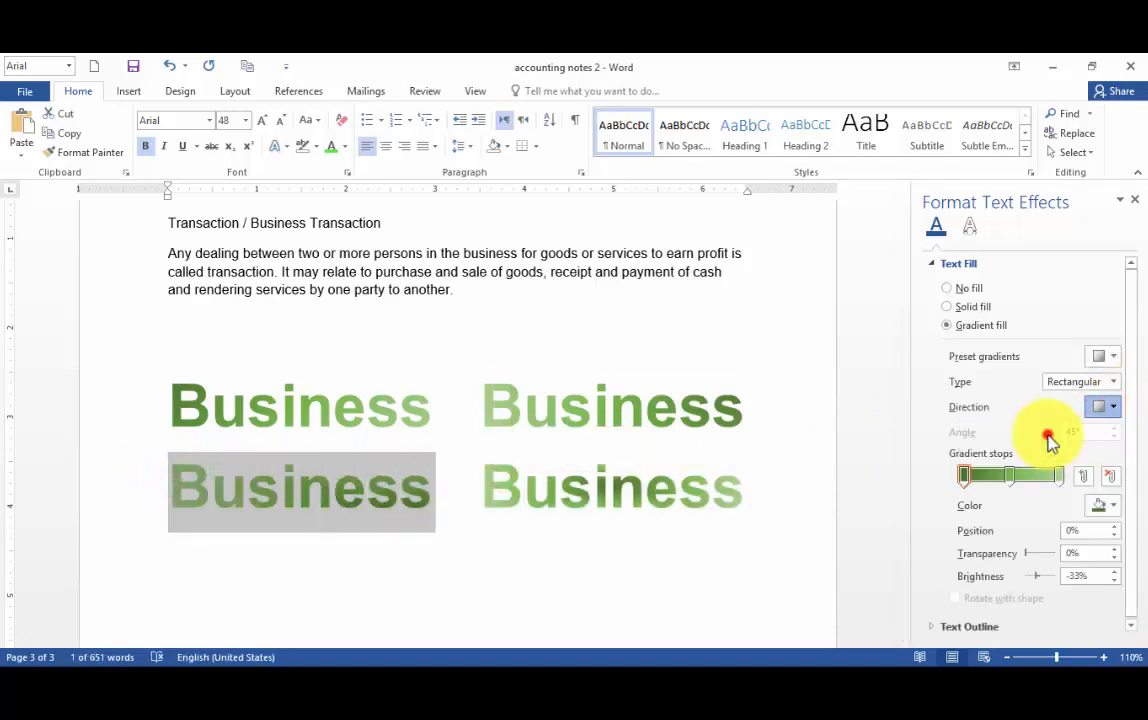
left_click(723, 530)
- Add a gradient stop to the first "Business" on the lower line, remove the original middle stop and move the new one to 47%
left_click_drag(172, 485, 430, 487)
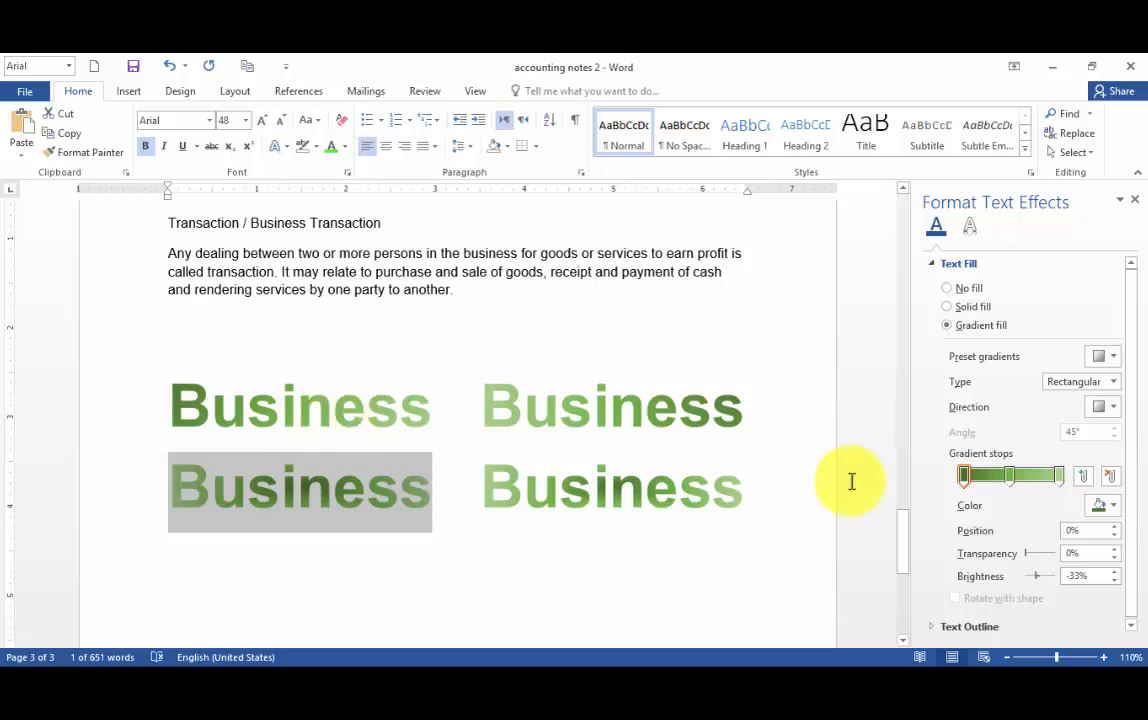
mouse_move(1012, 482)
left_mouse_down()
mouse_move(982, 487)
mouse_move(1045, 479)
mouse_move(980, 487)
mouse_move(1058, 477)
mouse_move(964, 479)
mouse_move(1076, 479)
mouse_move(1045, 486)
left_mouse_up()
left_click(1085, 477)
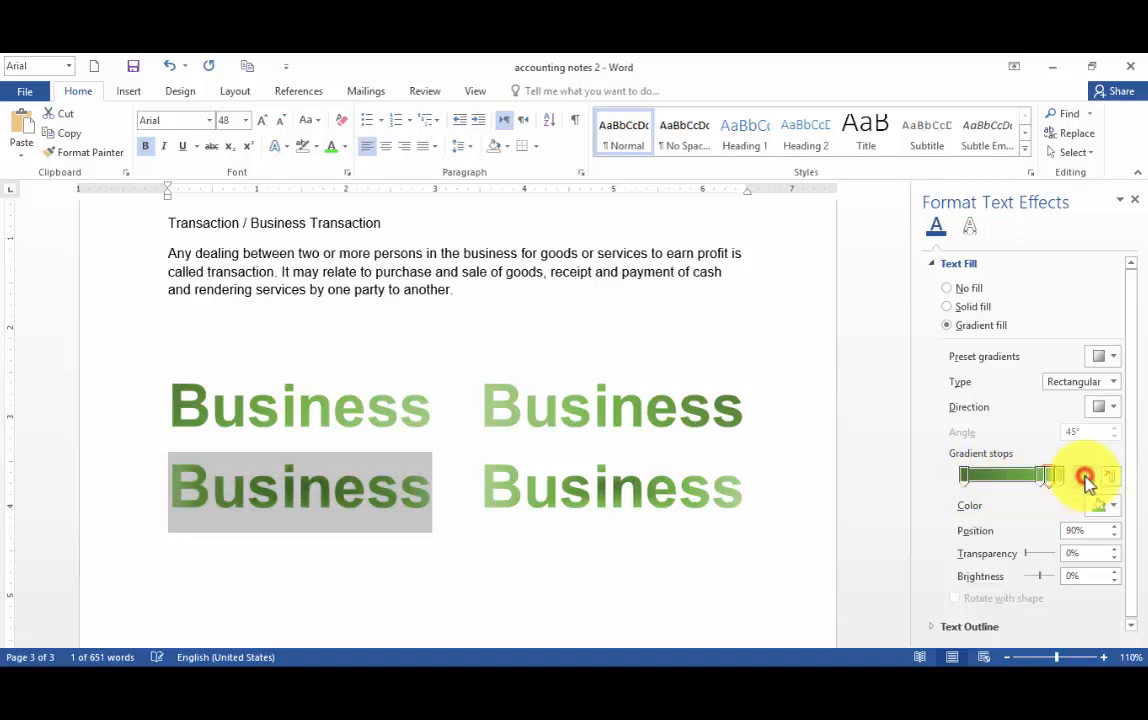
left_click(1048, 482)
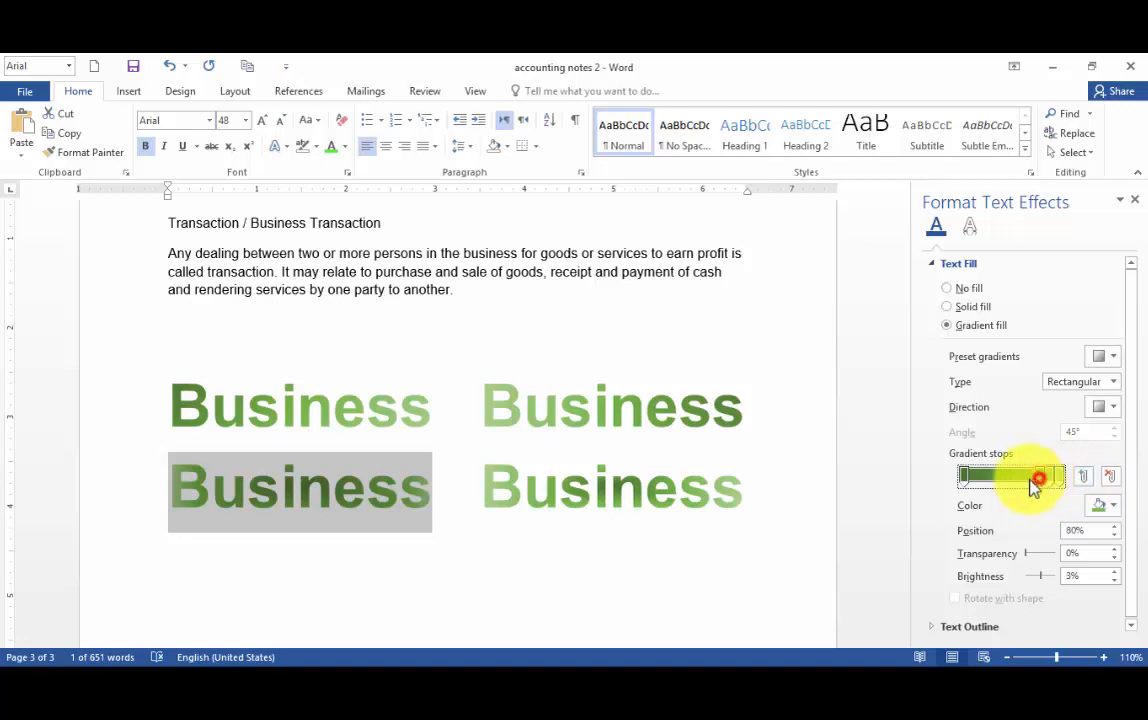
left_click_drag(1039, 483, 1003, 487)
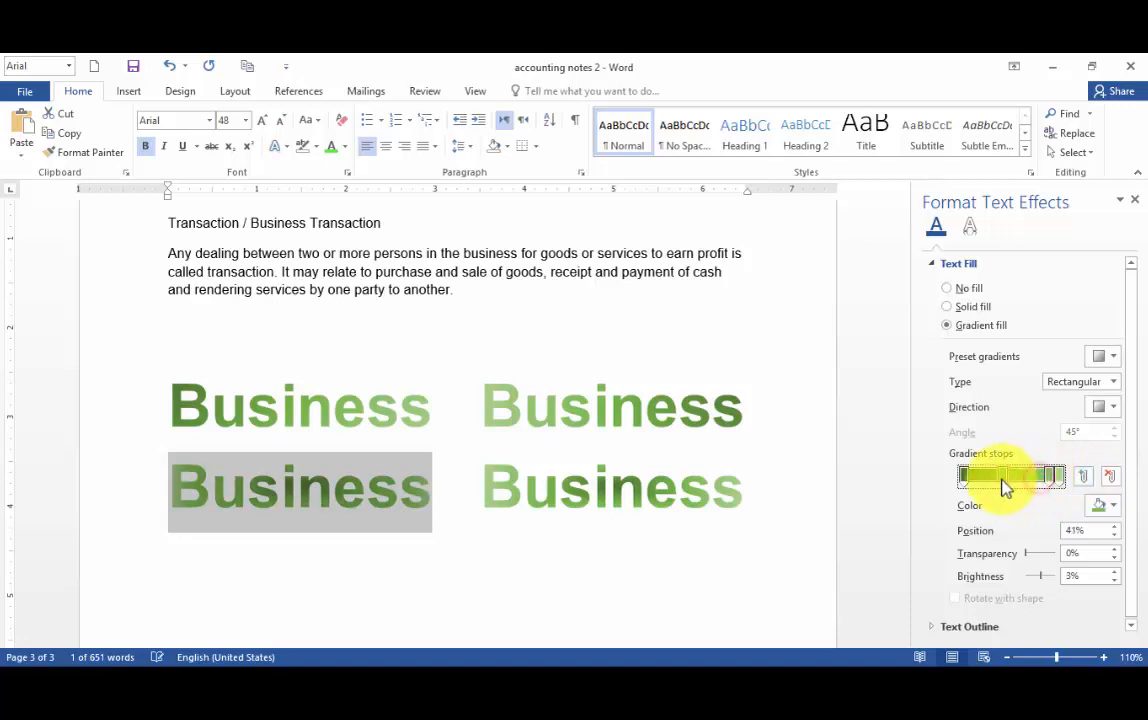
left_click(1112, 479)
left_click_drag(1052, 482, 1010, 482)
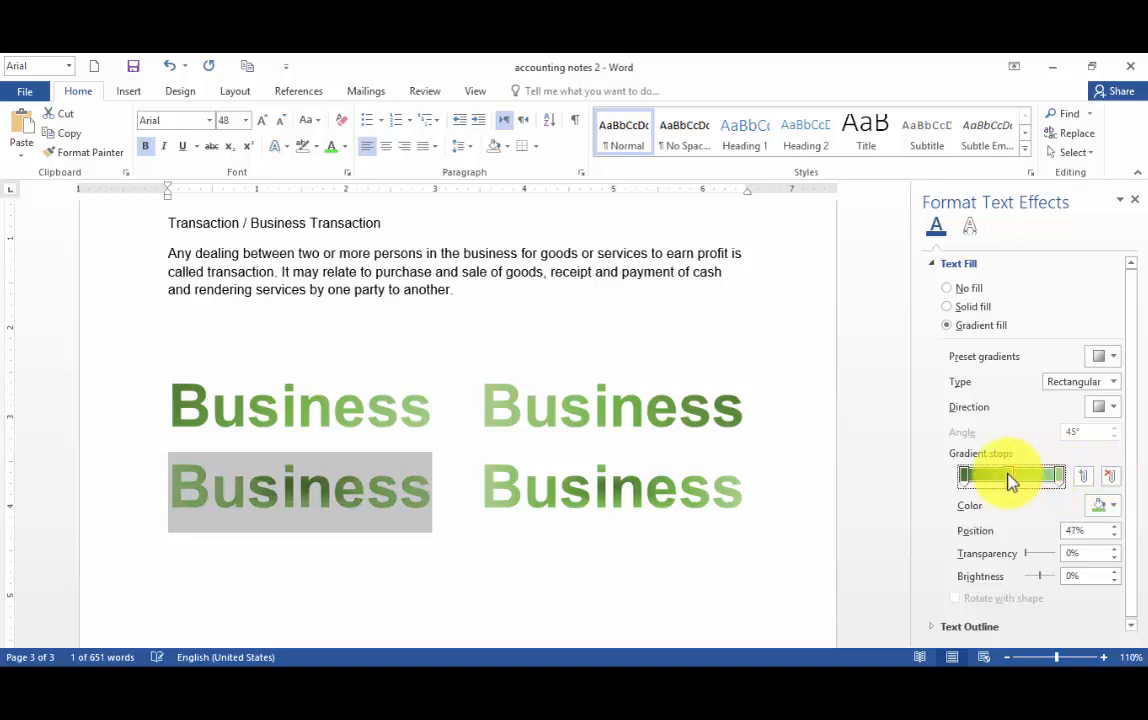
- Change the color of the middle gradient stop of the first "Business" on the lower line to red
left_click(1114, 507)
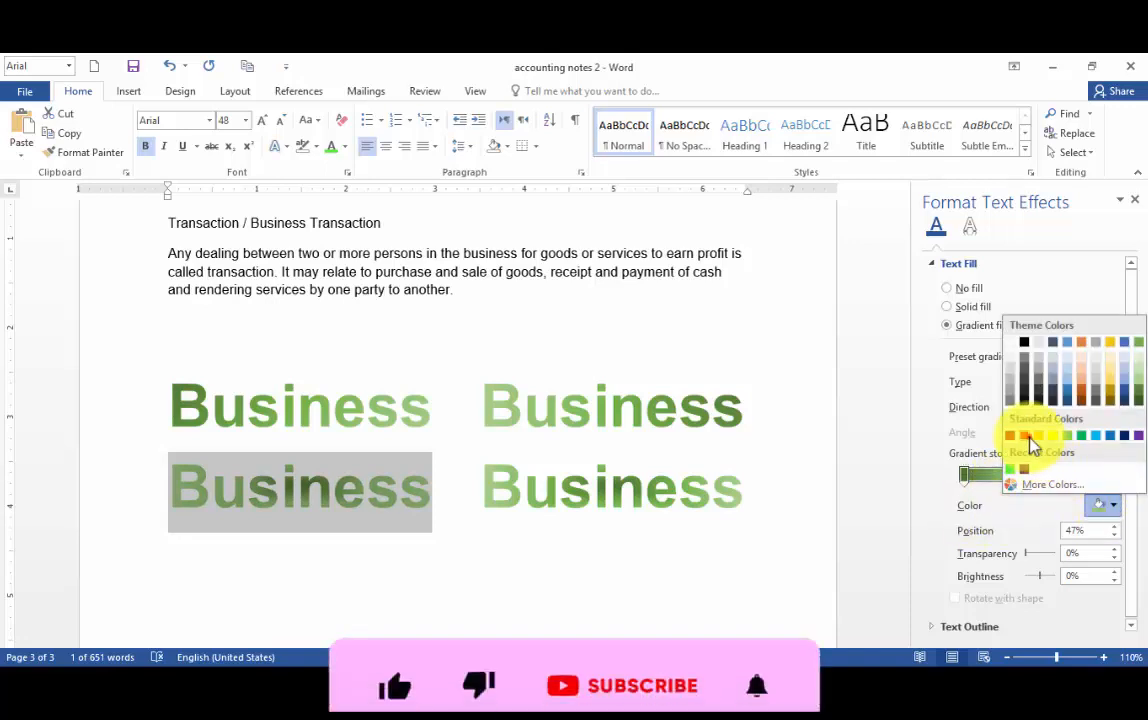
left_click(1024, 436)
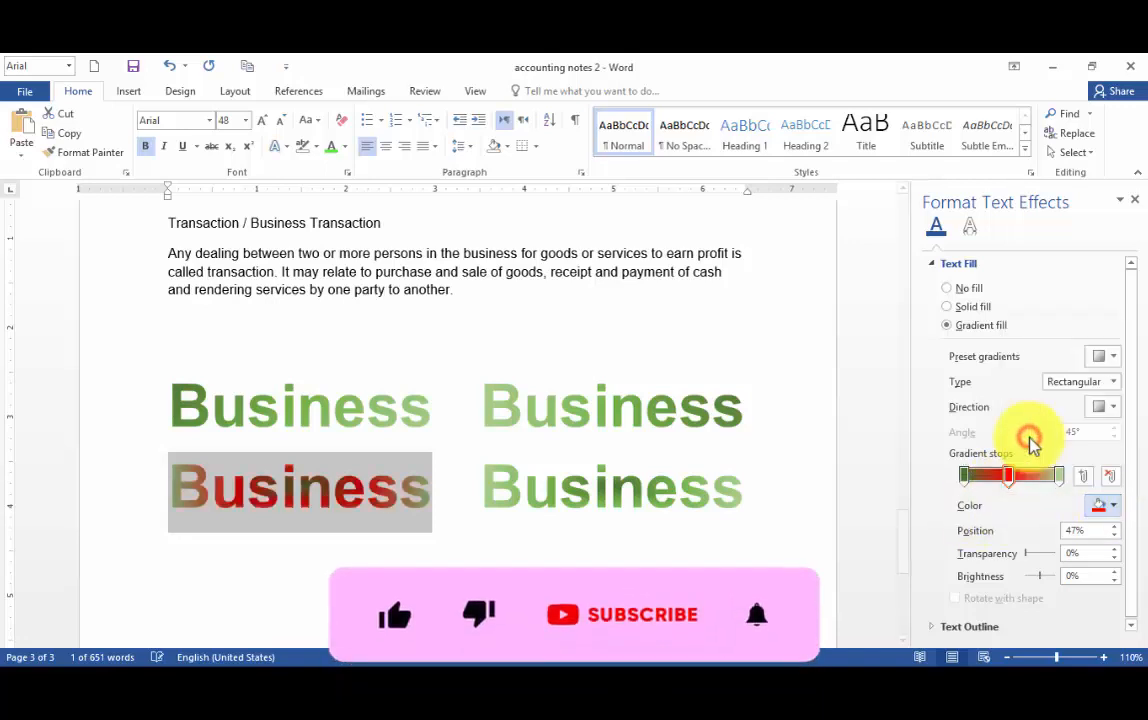
left_click(707, 551)
- Set the first gradient stop of the first "Business" on the upper line to position 6%
left_click_drag(172, 402, 436, 410)
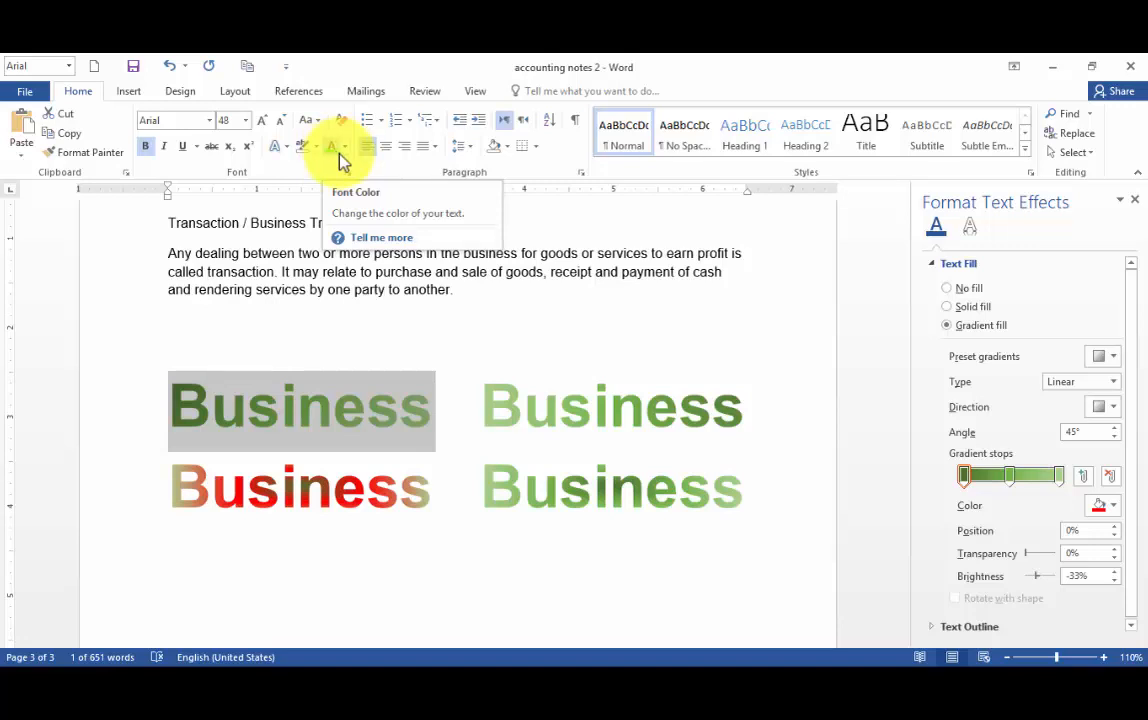
left_click(1115, 528)
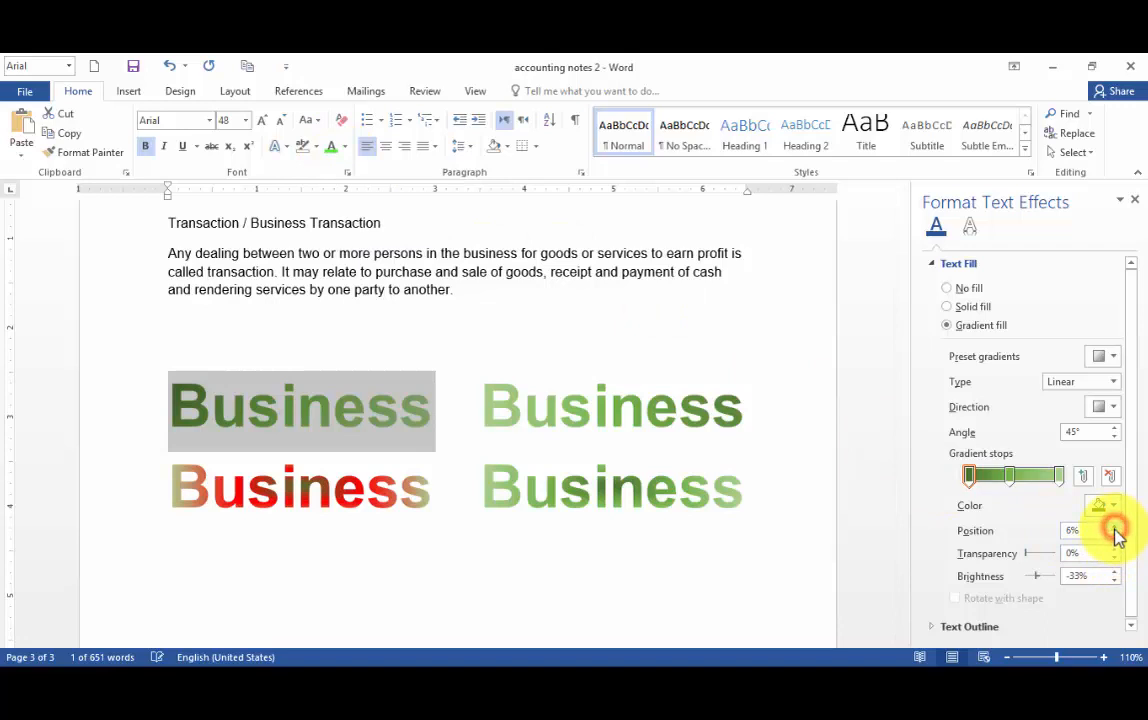
- Give the first "Business" on the lower line a linear green gradient fill at 45°, with its first stop at position 5%
left_click_drag(438, 493, 201, 471)
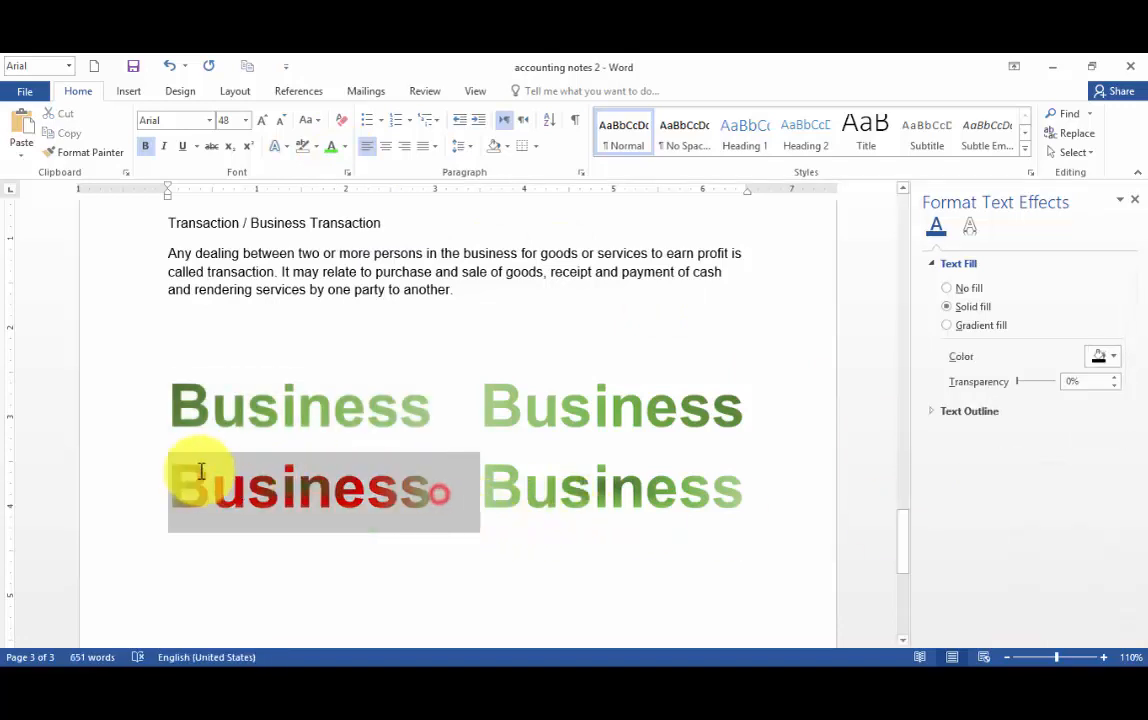
left_click(946, 326)
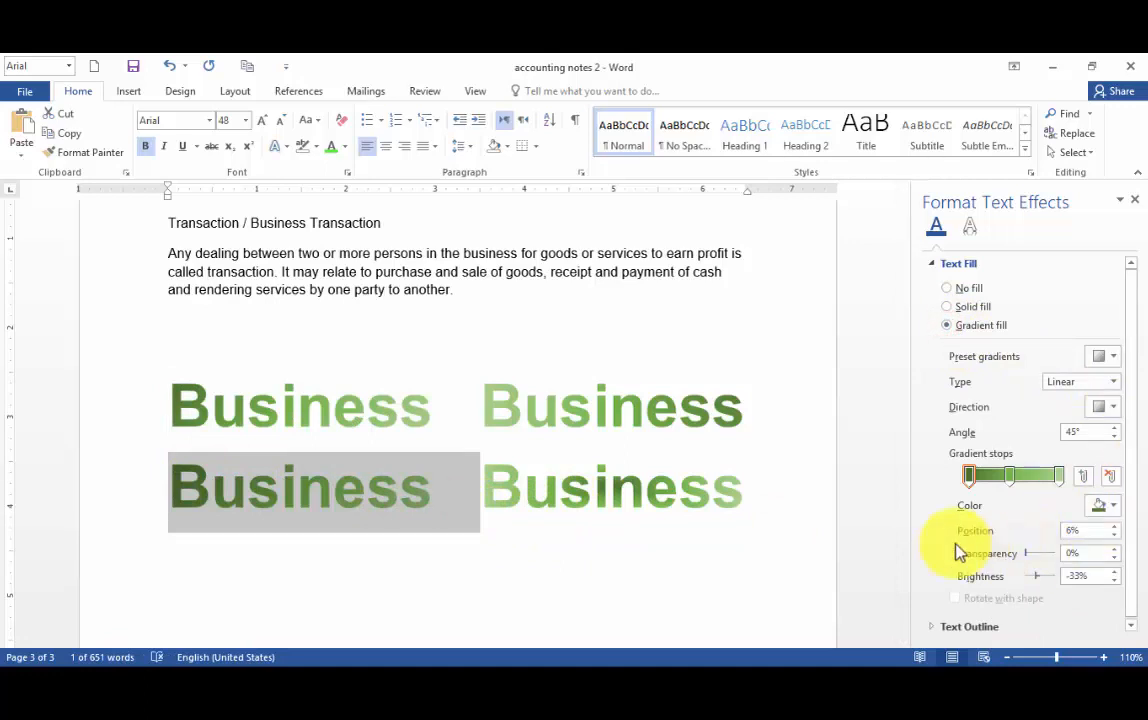
left_click(1114, 526)
left_click(1114, 526)
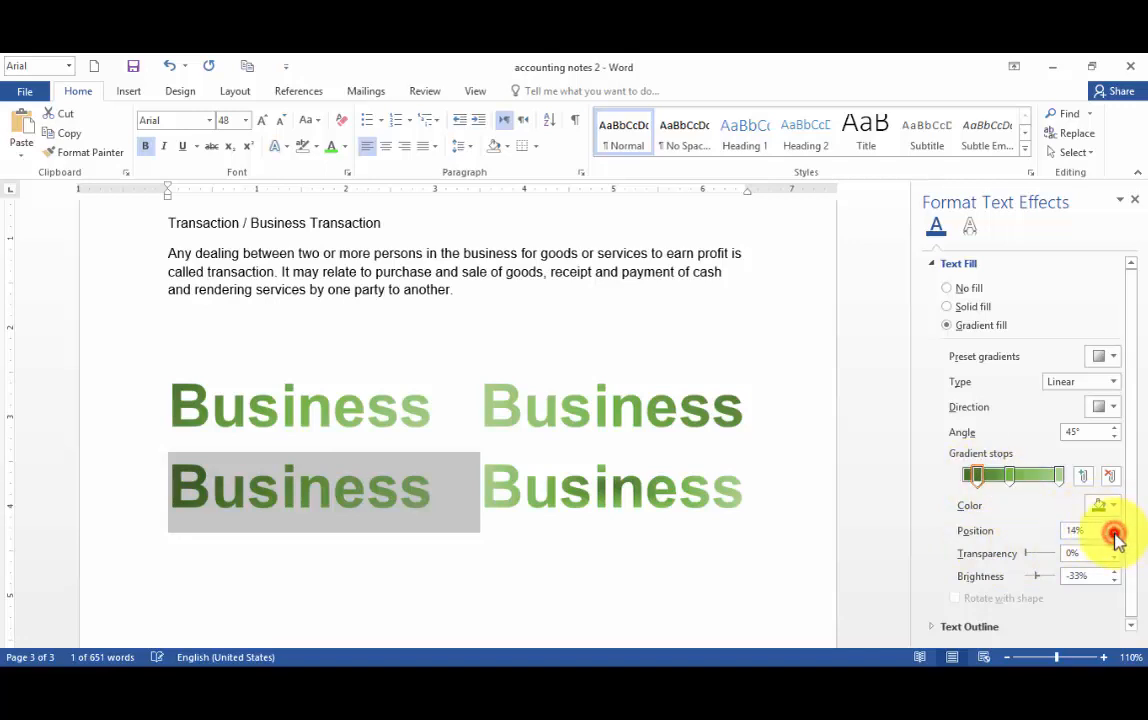
left_click(1115, 536)
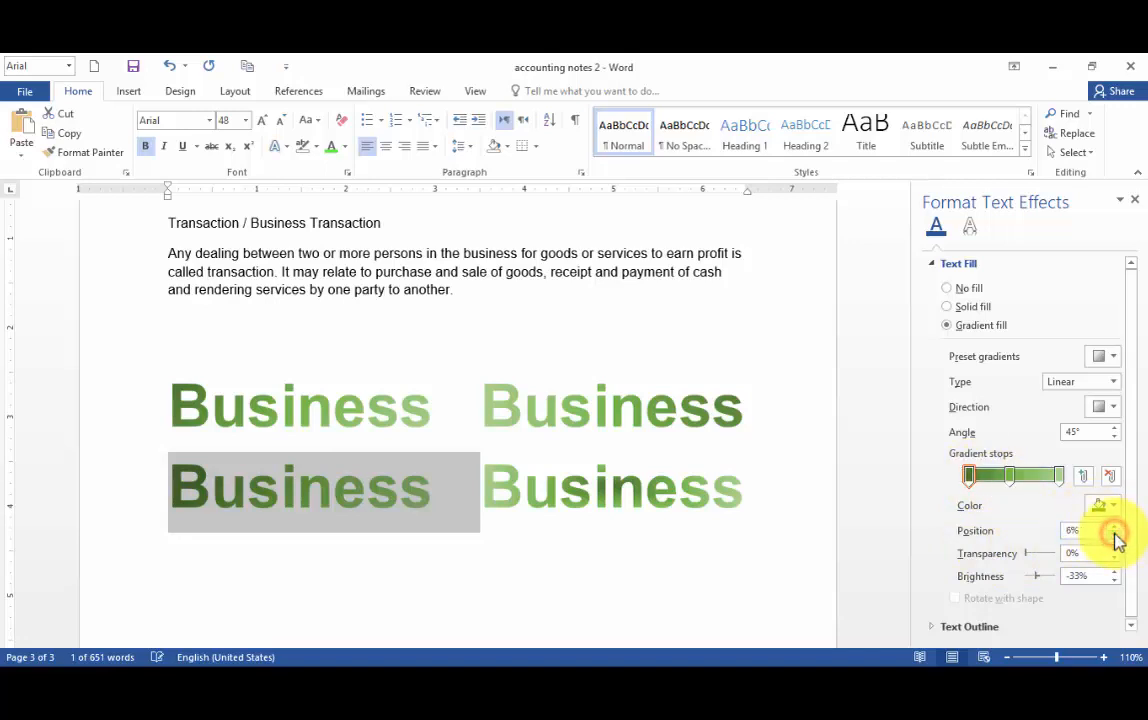
left_click(1116, 537)
- Color the first gradient stop of the lower-line first "Business" red and set its position to 34%
left_click(1110, 510)
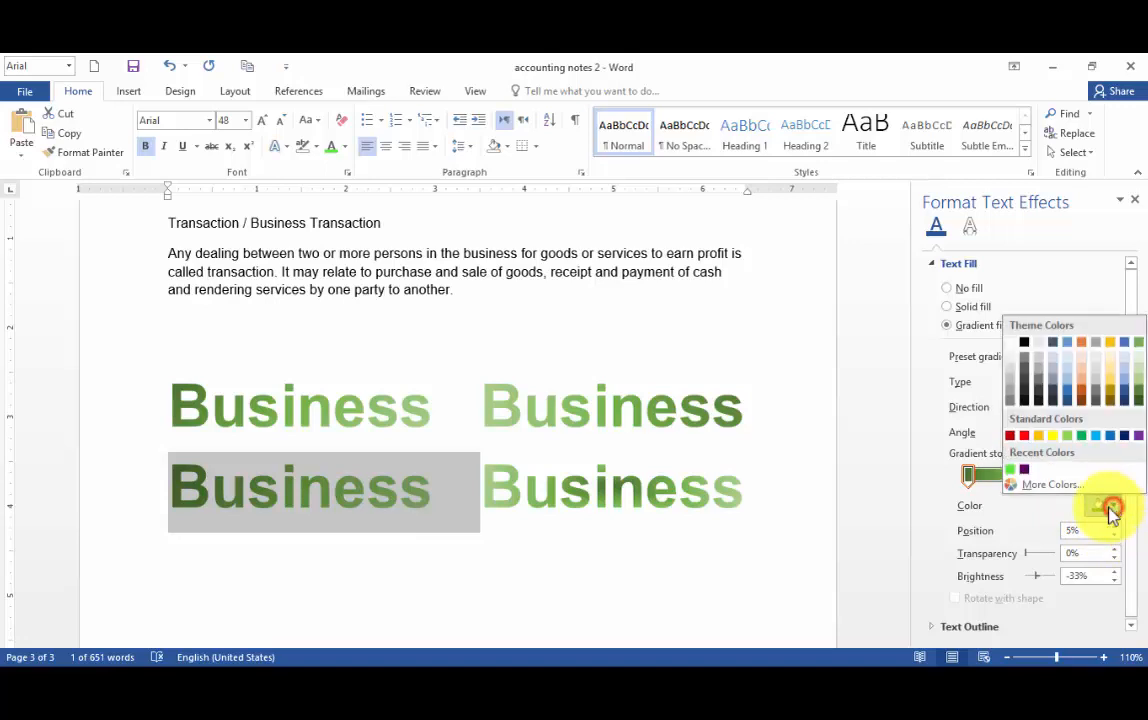
left_click(1016, 436)
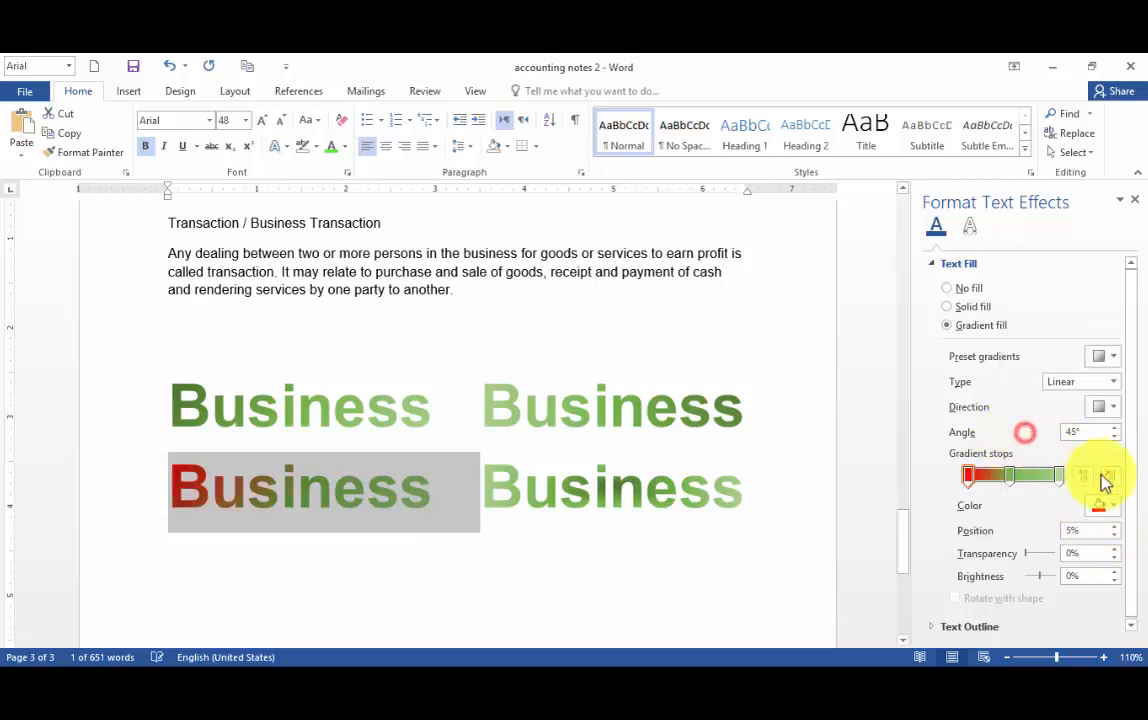
left_click(1116, 528)
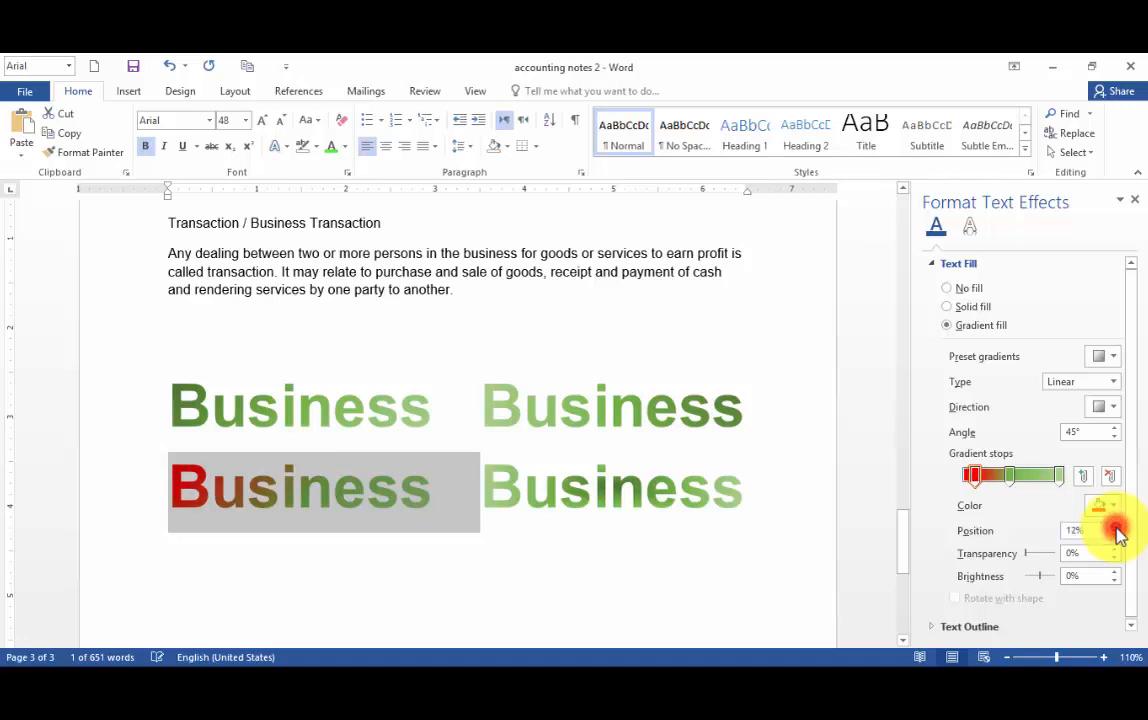
left_click(1116, 530)
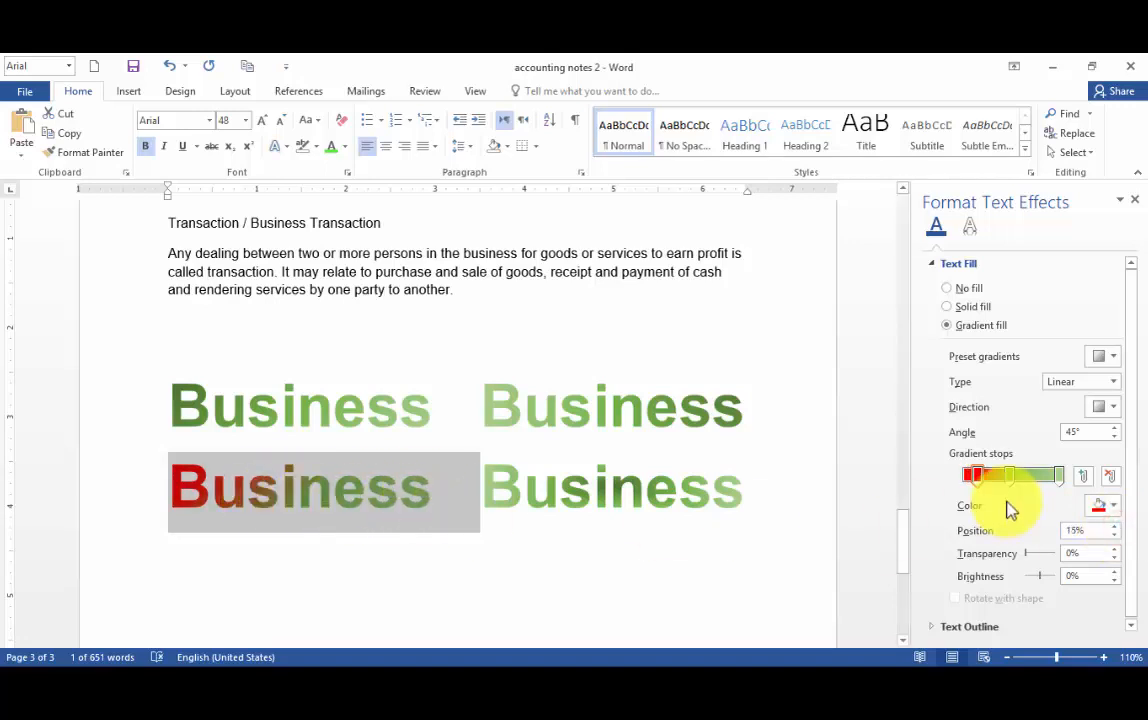
left_click(1114, 527)
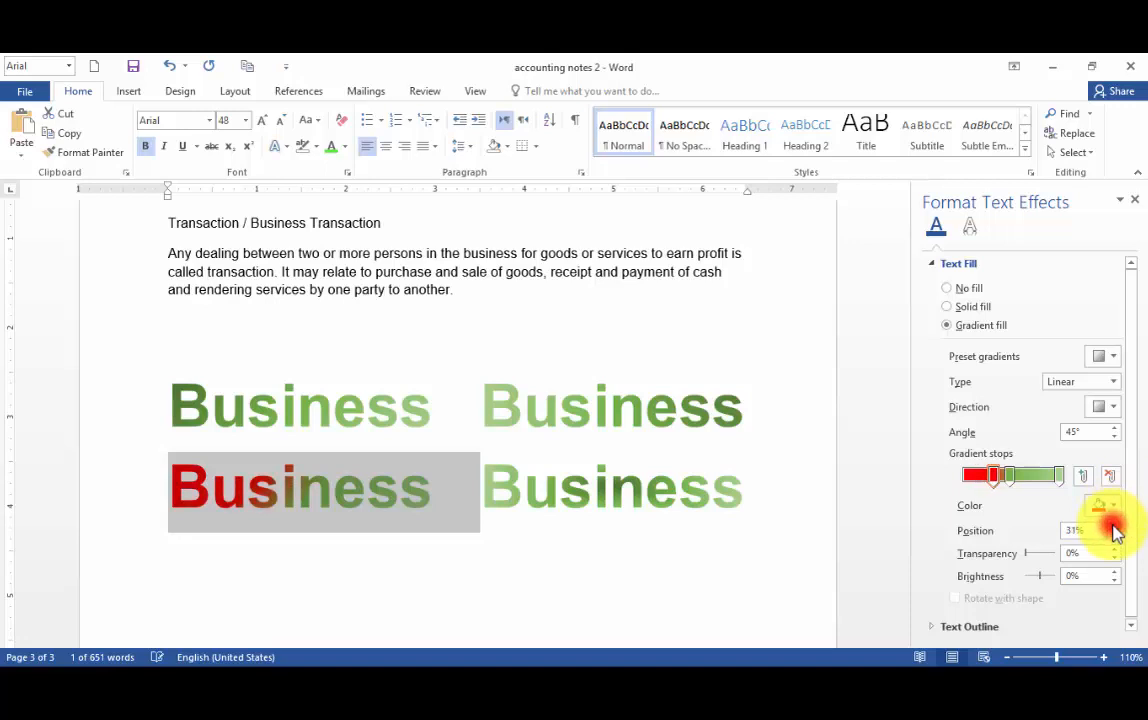
left_click(1116, 528)
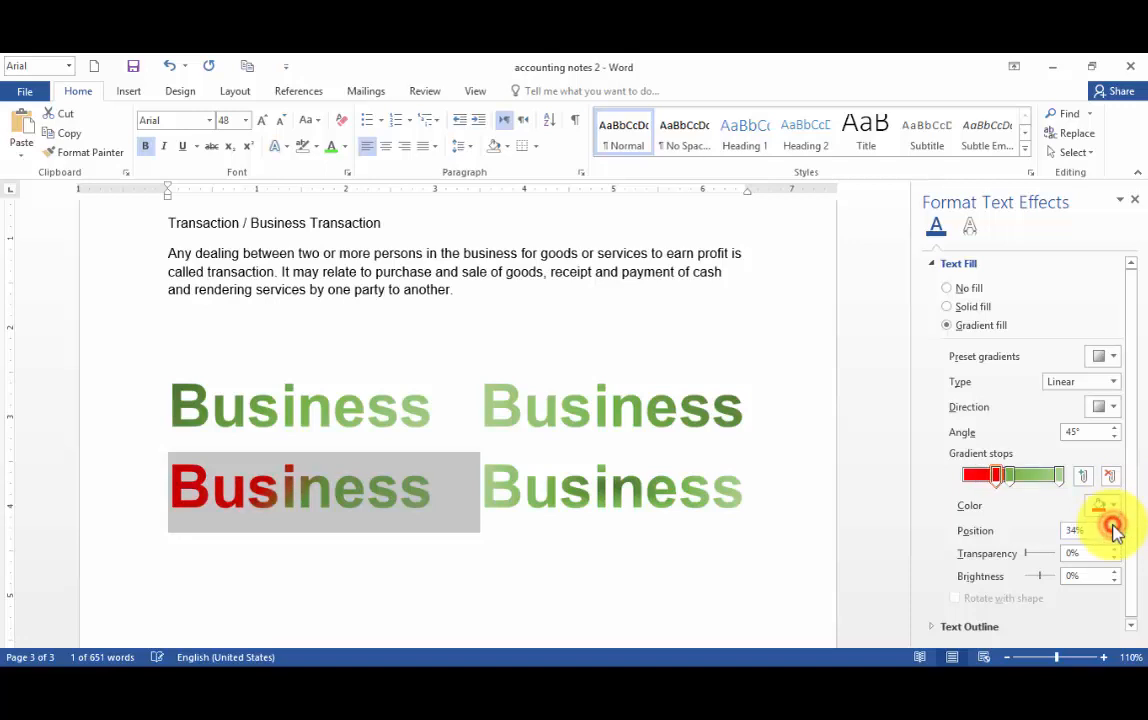
- Move the middle green gradient stop of the first "Business" on the lower line to position 80%
left_click(1012, 477)
left_click_drag(1014, 476, 1034, 476)
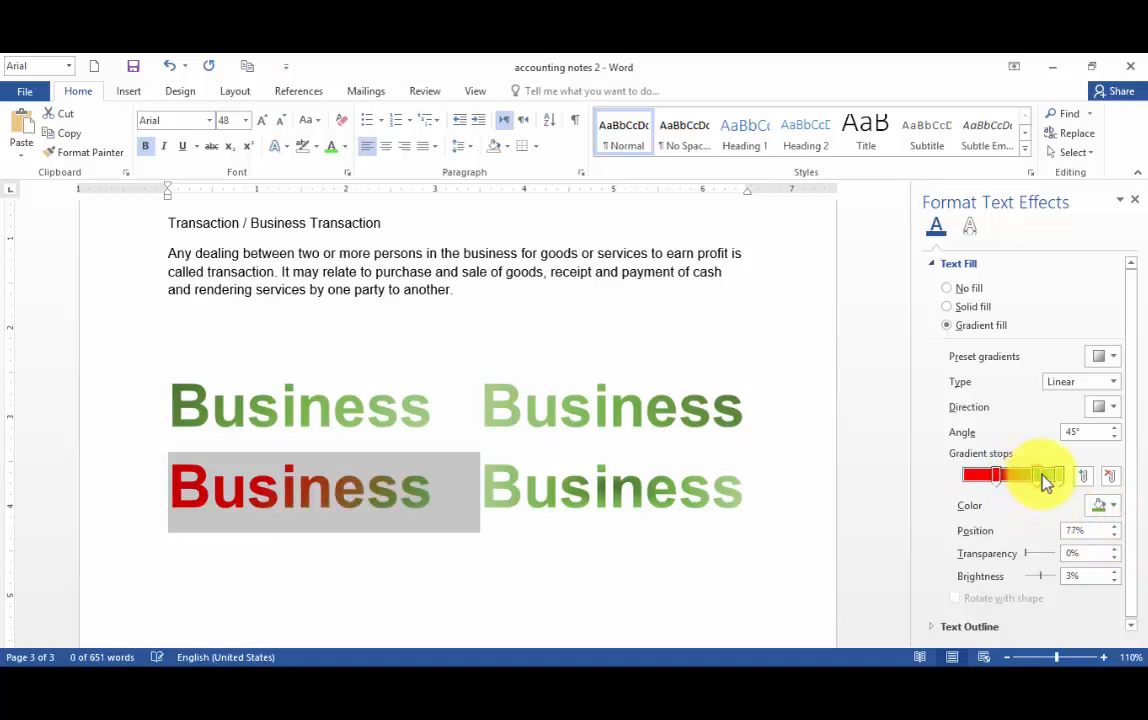
left_click(1114, 527)
left_click(1114, 527)
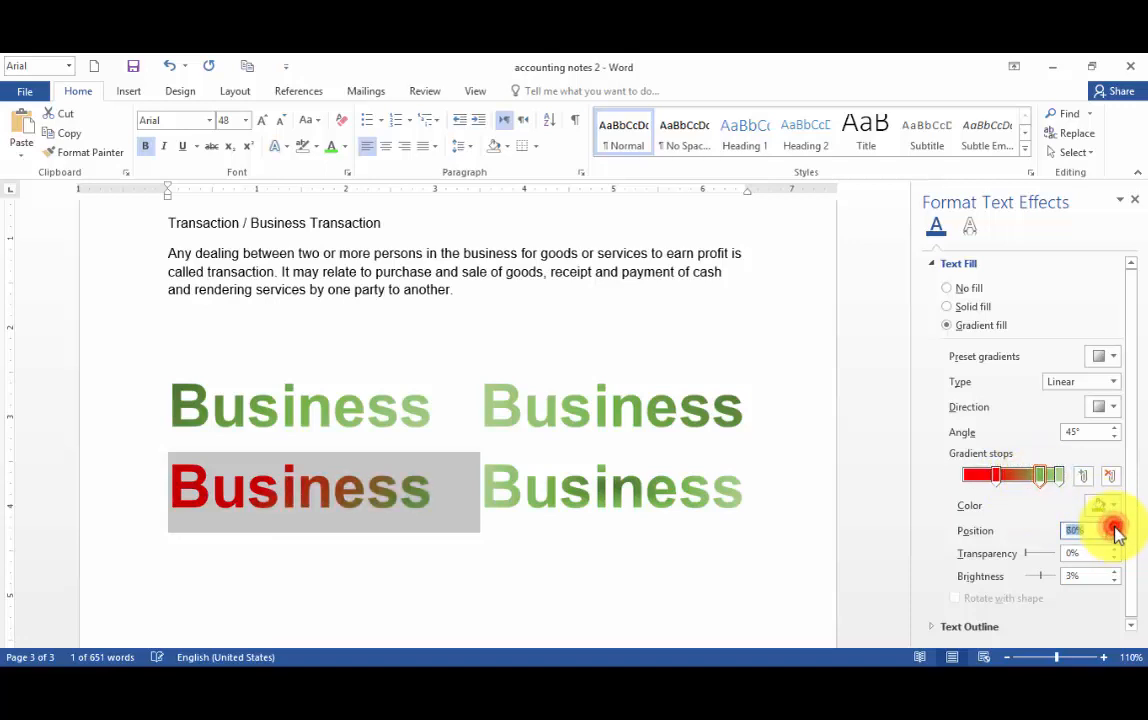
- Set the position of the red gradient stop of the first "Business" on the lower line to 25%
left_click(995, 477)
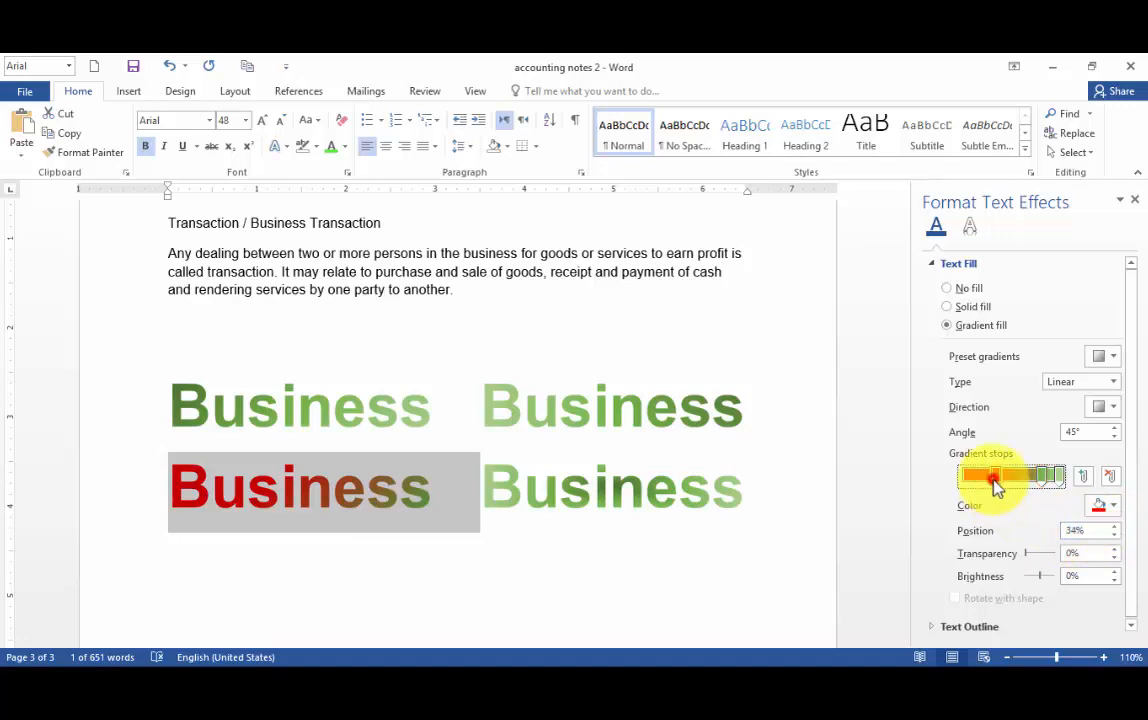
left_click(1117, 527)
left_click(1117, 527)
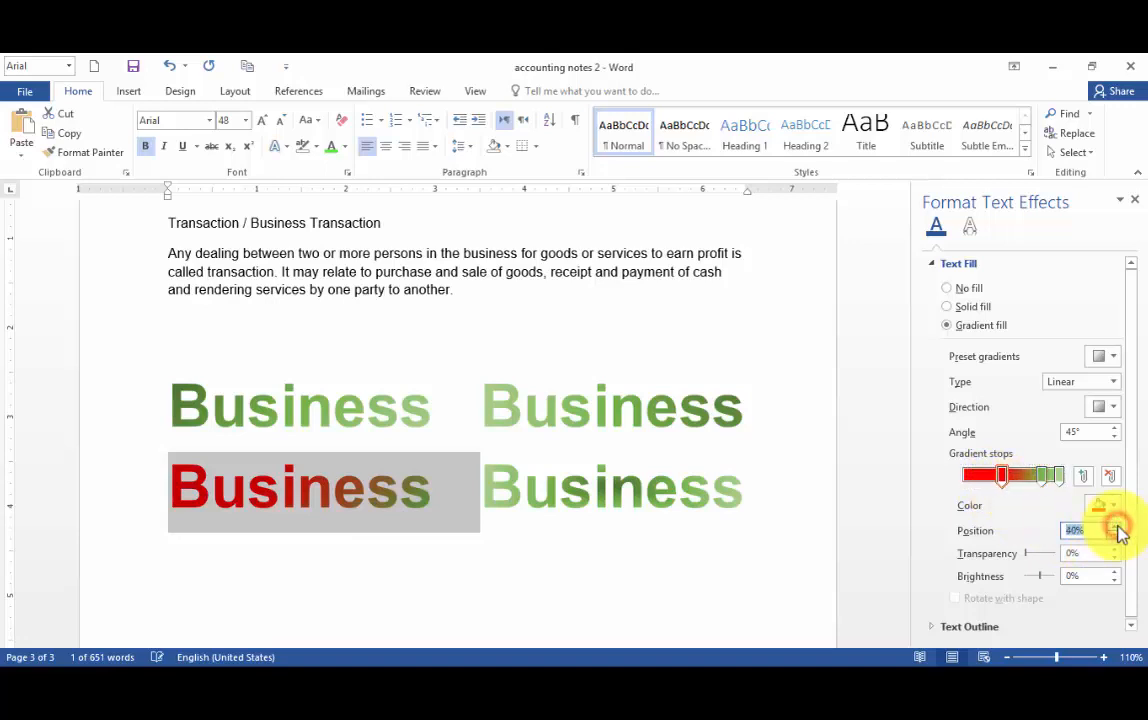
left_click(1115, 537)
left_click(1115, 537)
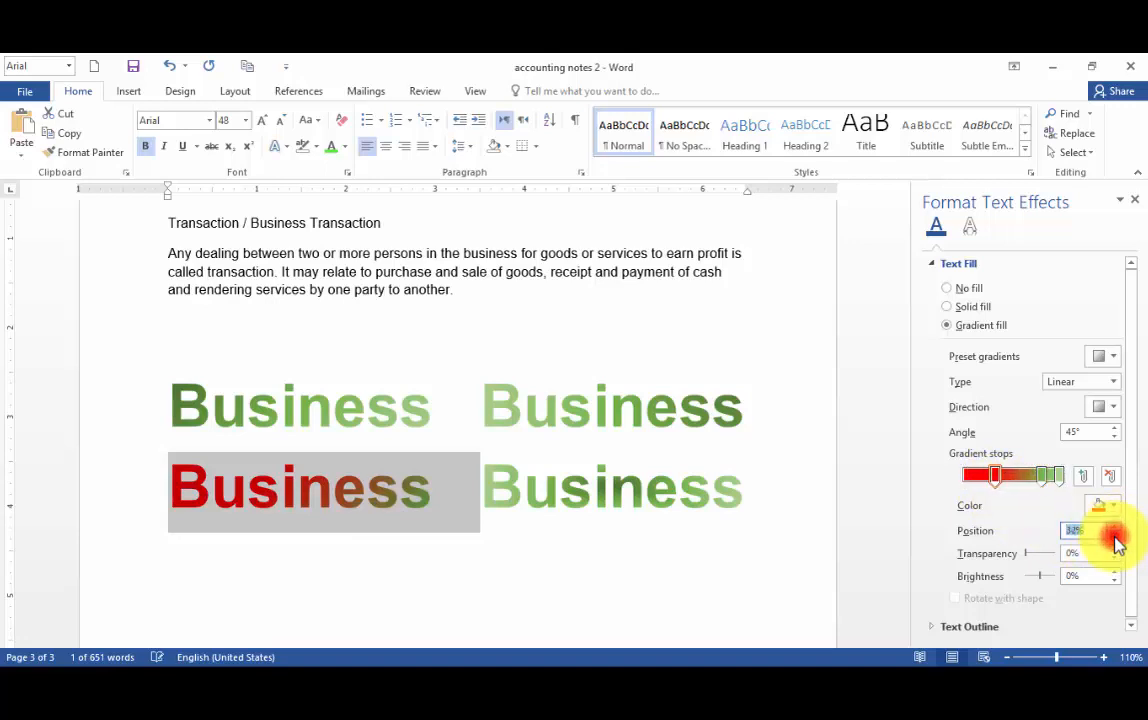
left_click(1115, 537)
left_click(1115, 537)
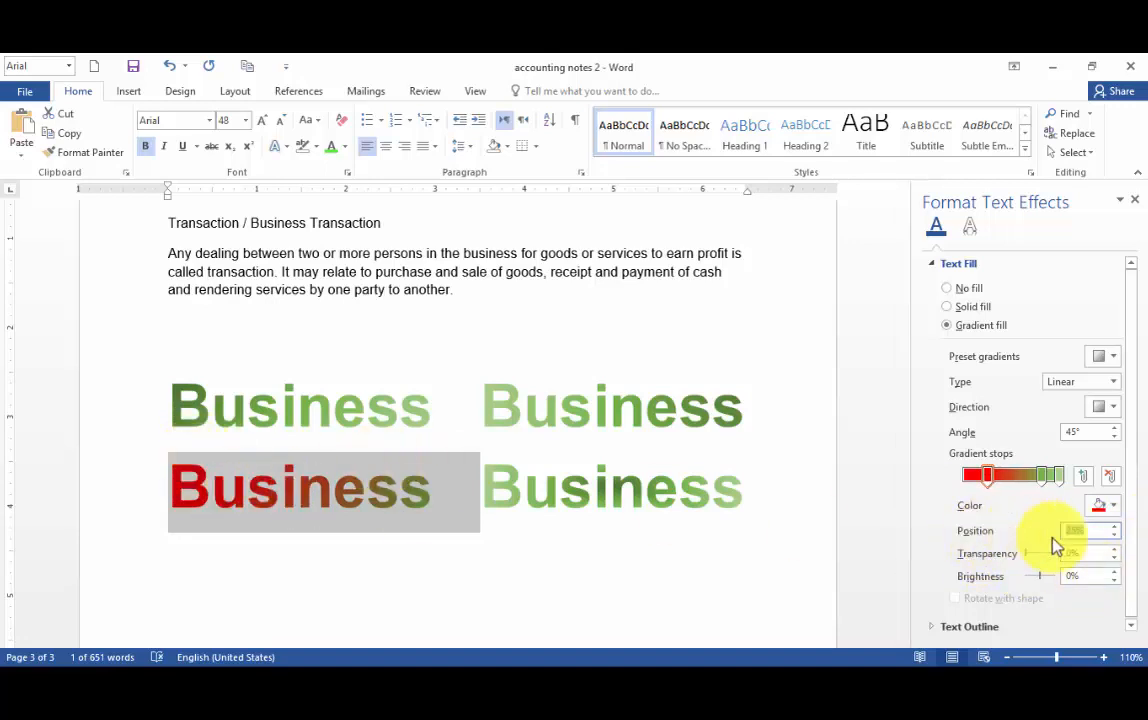
- Darken the red gradient stop of the first "Business" on the lower line to a brightness of -54%
mouse_move(1025, 556)
left_mouse_down()
mouse_move(1045, 560)
mouse_move(1022, 561)
left_mouse_up()
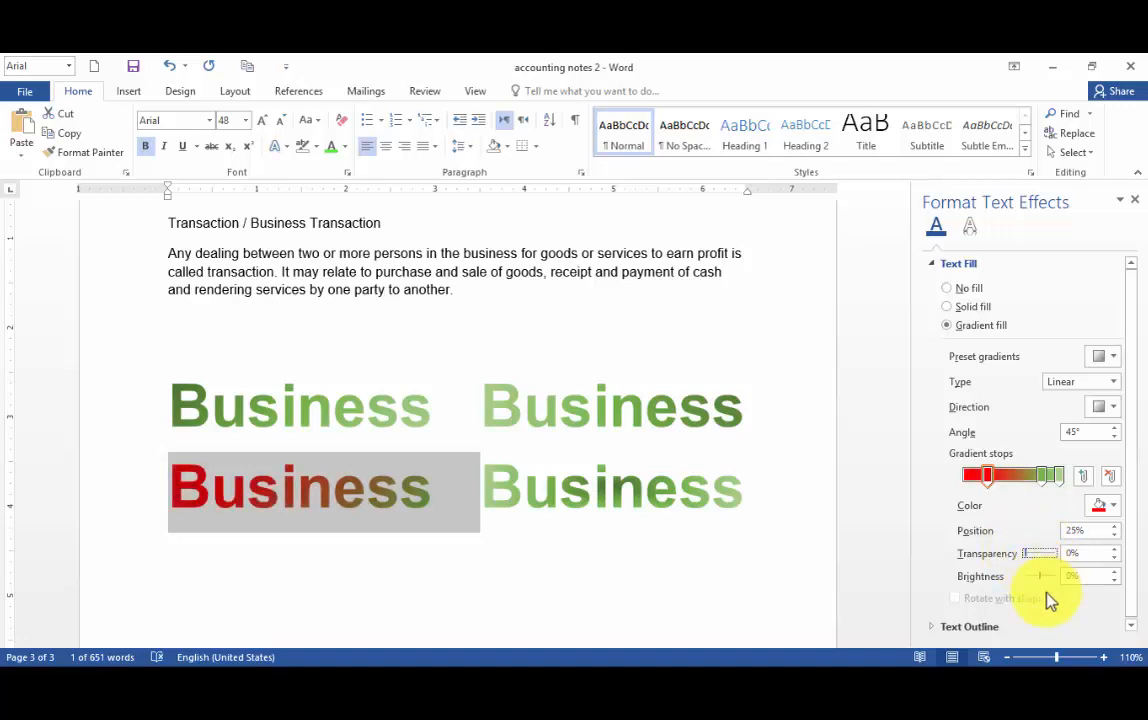
mouse_move(1038, 580)
left_mouse_down()
mouse_move(1066, 582)
mouse_move(1022, 580)
mouse_move(1035, 579)
left_mouse_up()
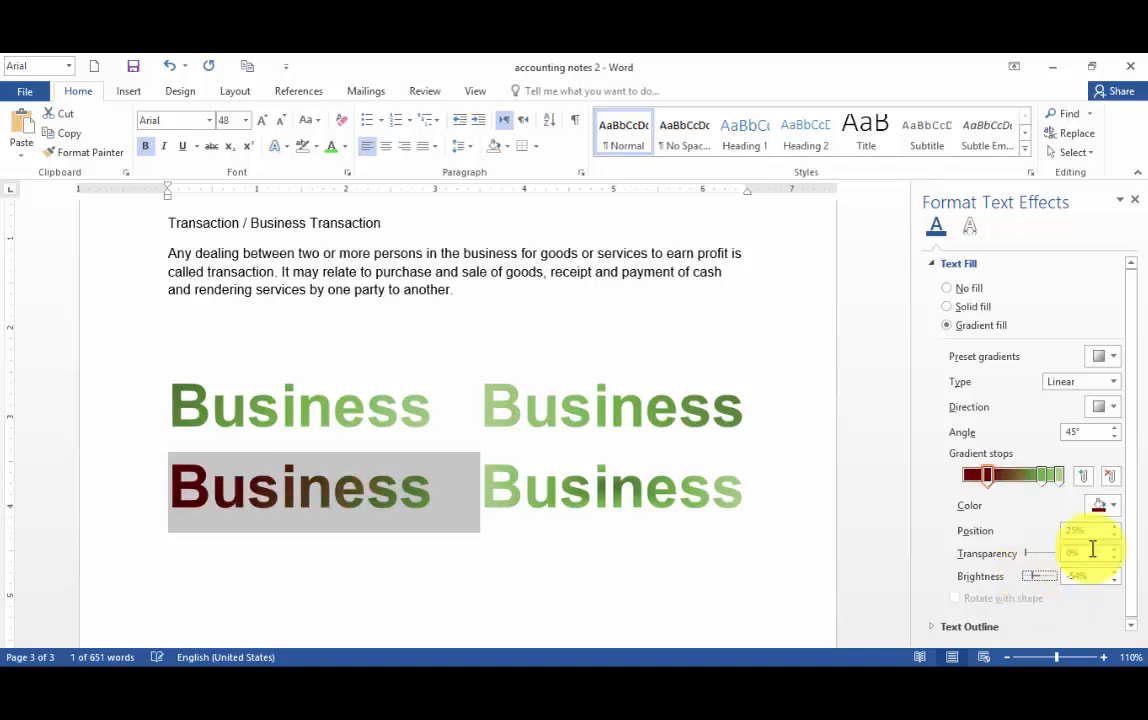
- Add a solid line text outline to the first "Business" on the lower line
left_click_drag(1128, 432, 1140, 520)
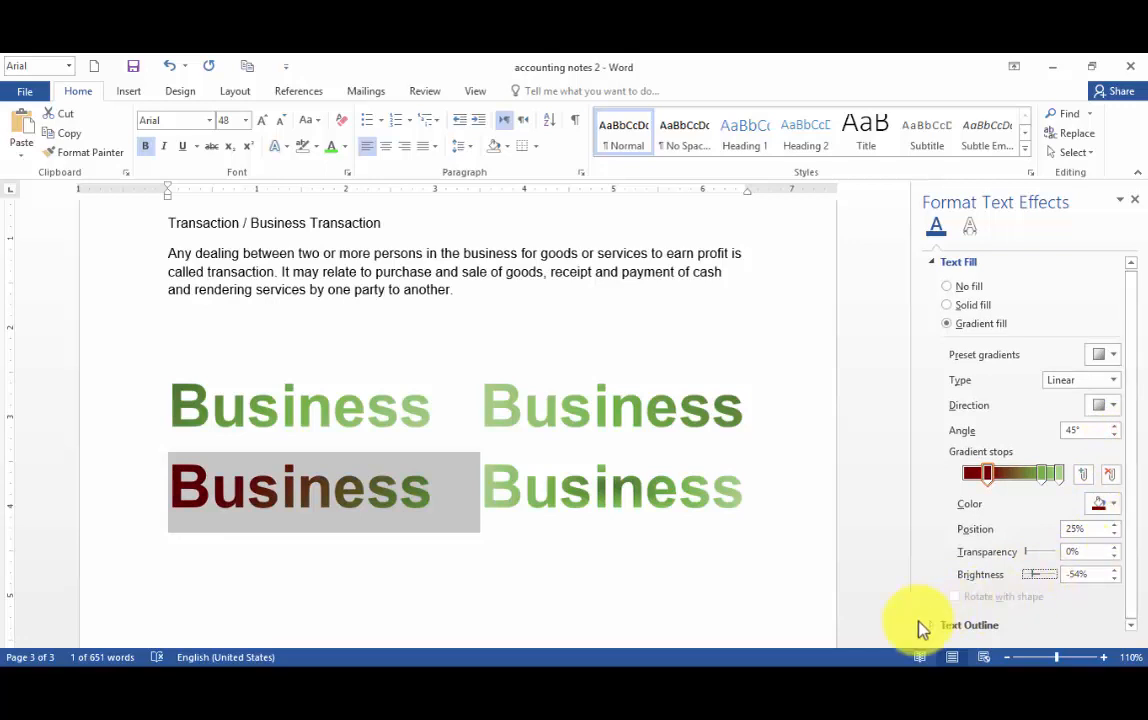
left_click(974, 625)
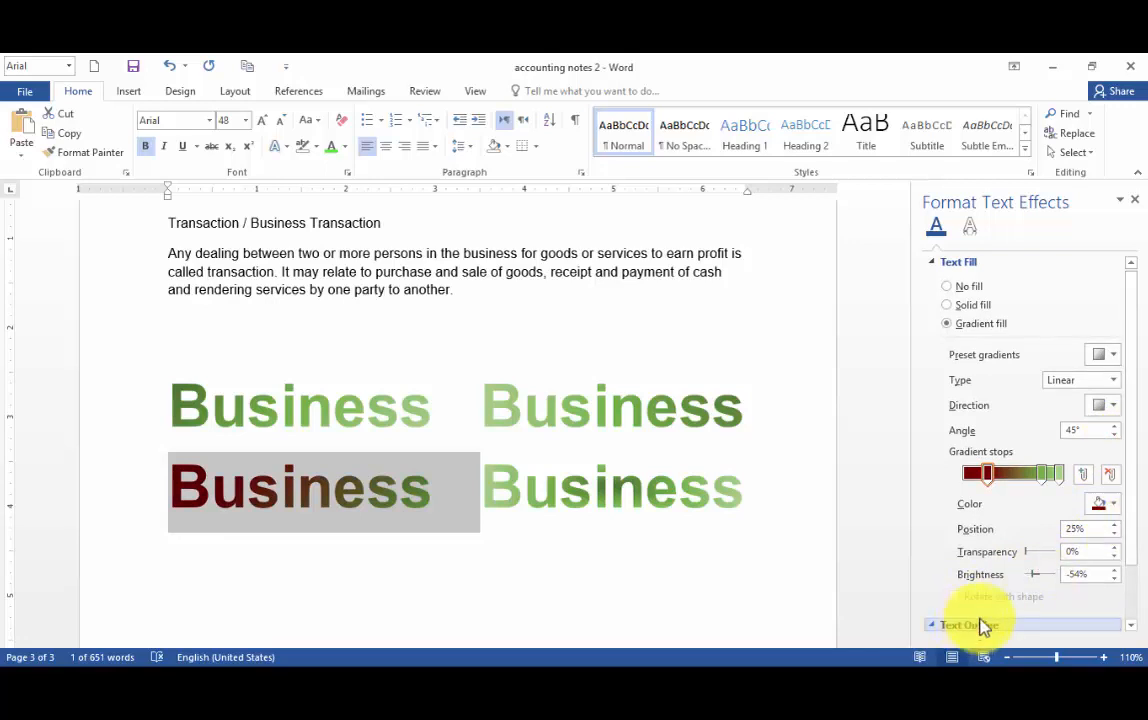
left_click_drag(1135, 493, 1135, 560)
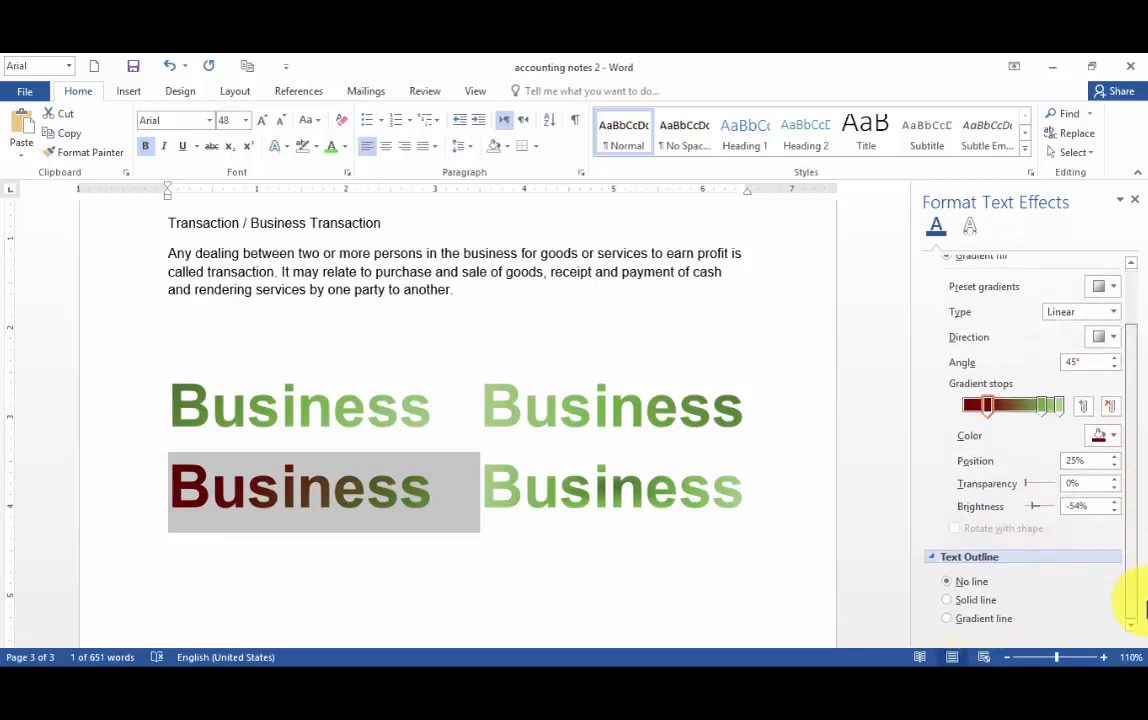
left_click(946, 600)
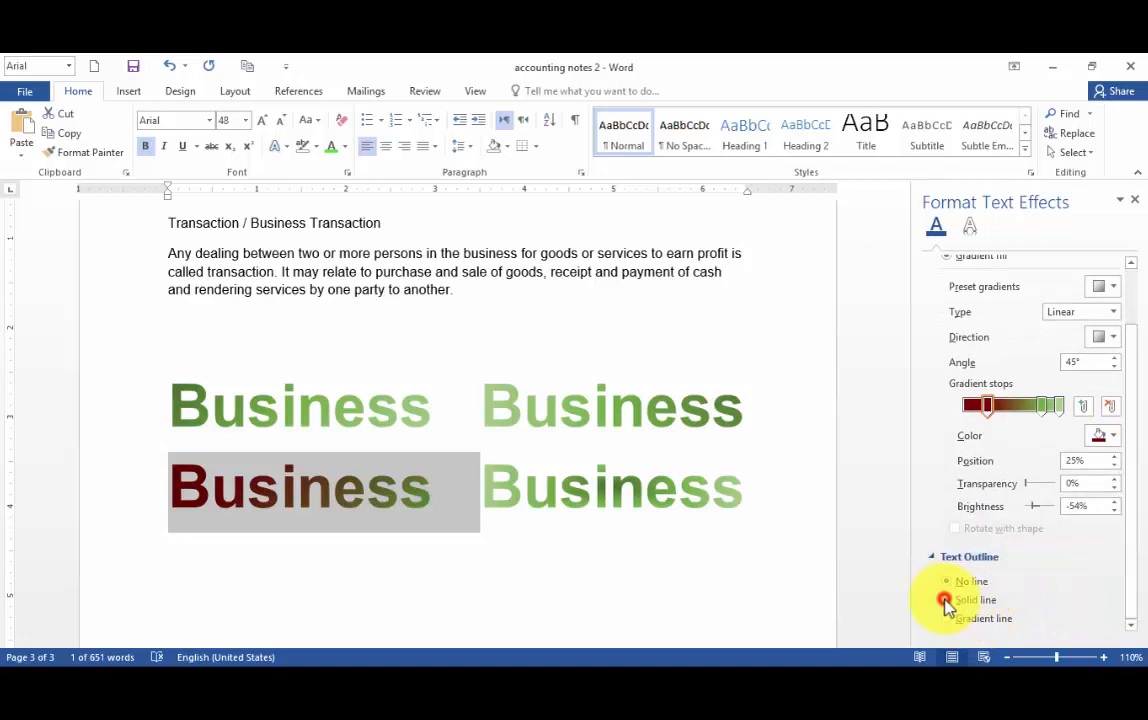
left_click(559, 597)
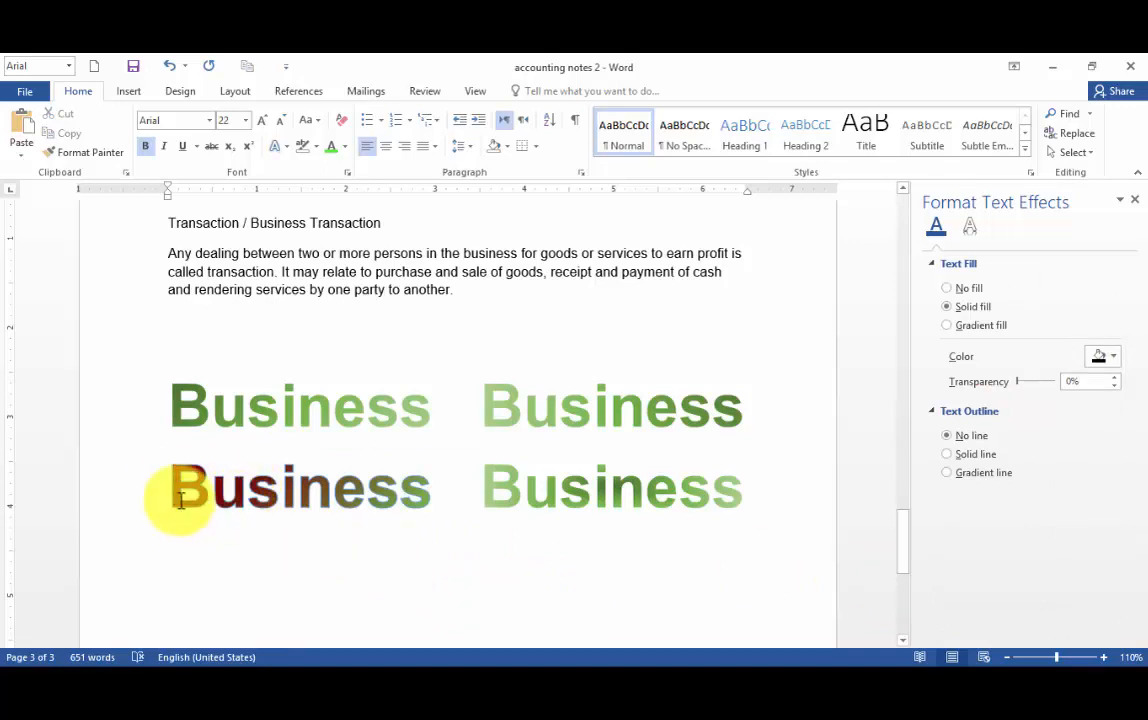
- Try a gradient outline on the first "Business" of the lower line, and switch it back to a solid line in standard red
left_click_drag(175, 475, 448, 492)
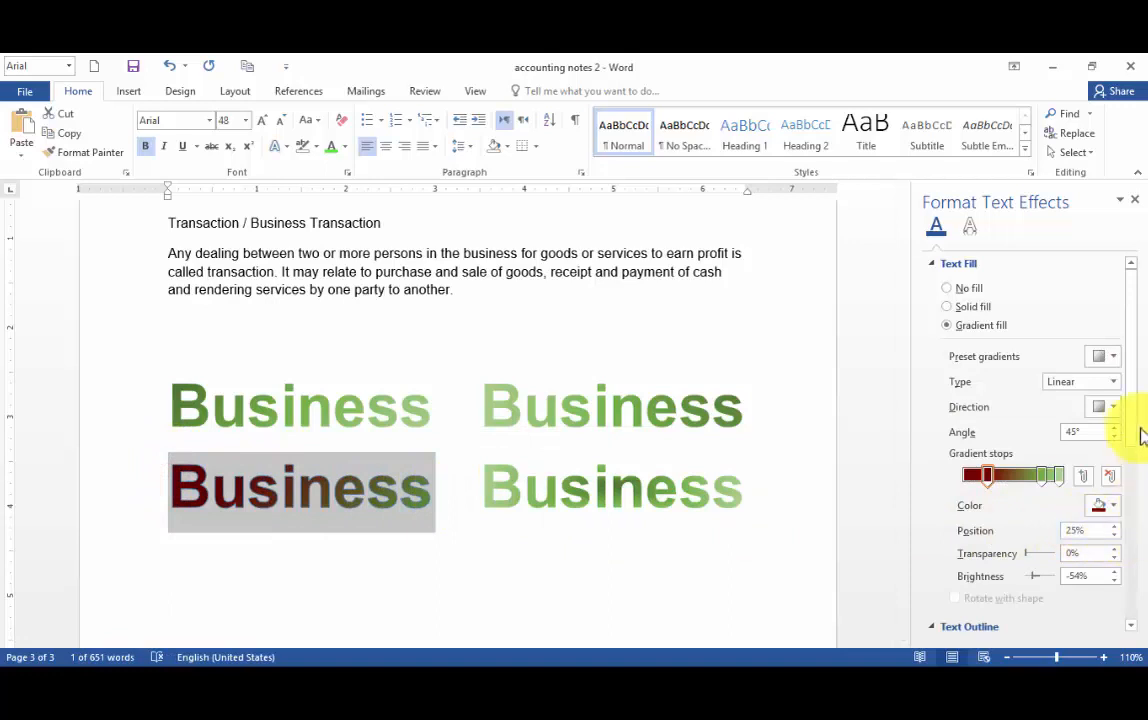
left_click_drag(1133, 413, 1127, 602)
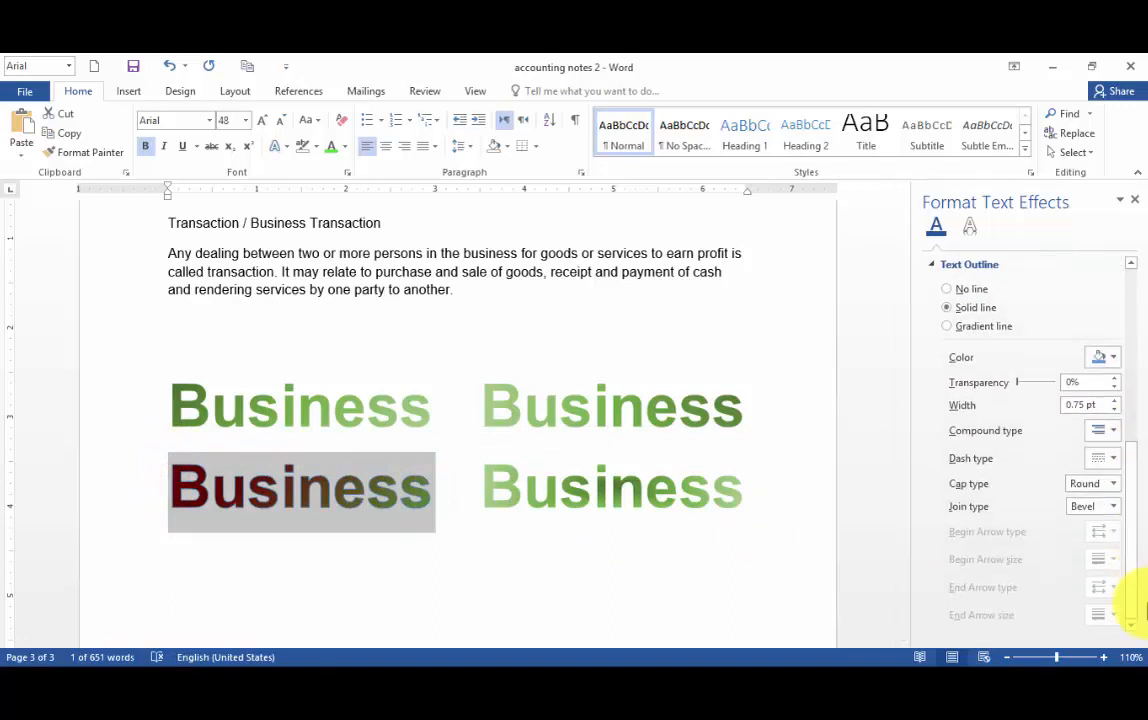
left_click(948, 326)
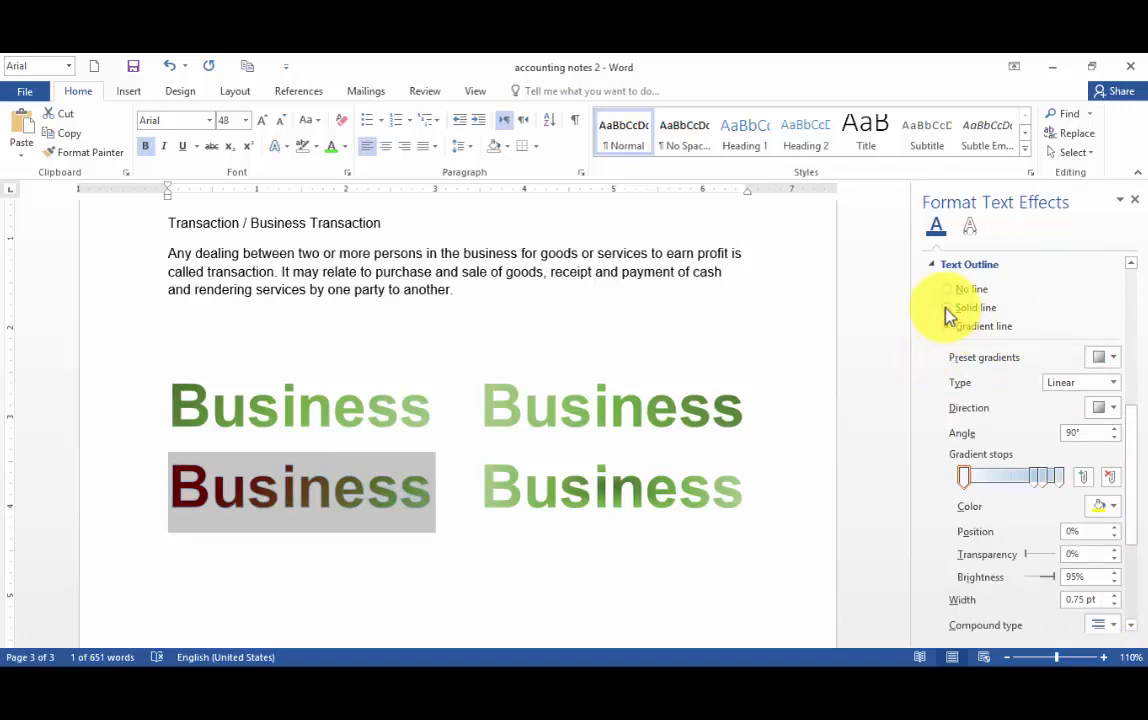
left_click(946, 308)
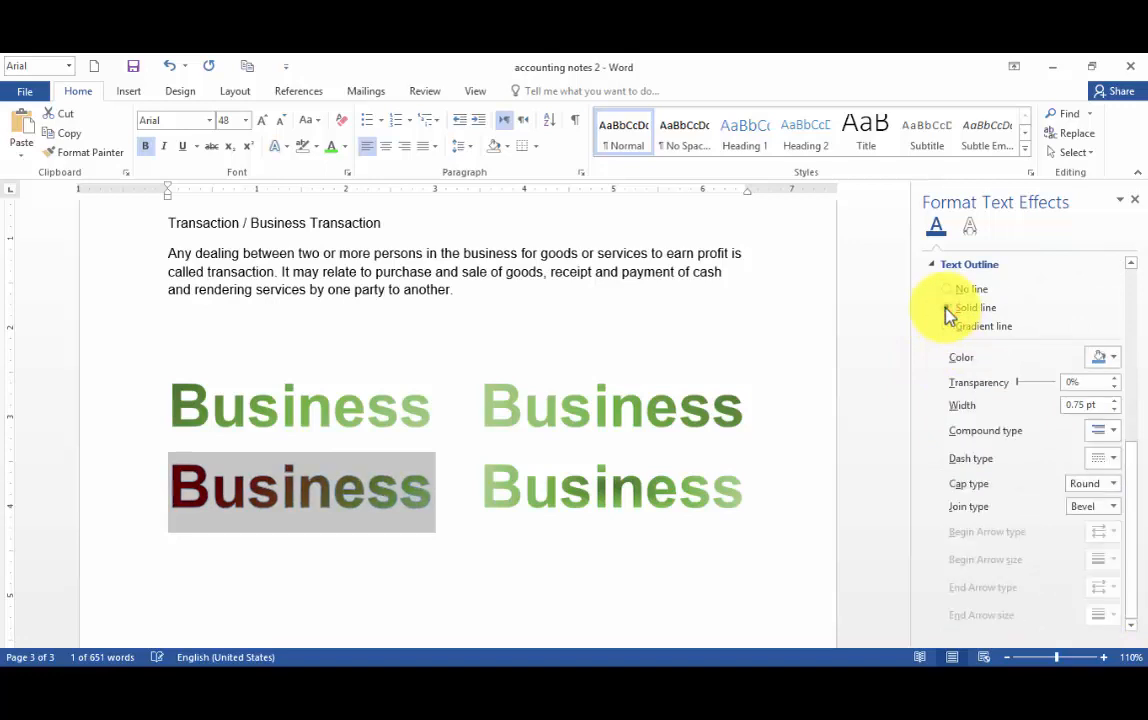
left_click(1115, 361)
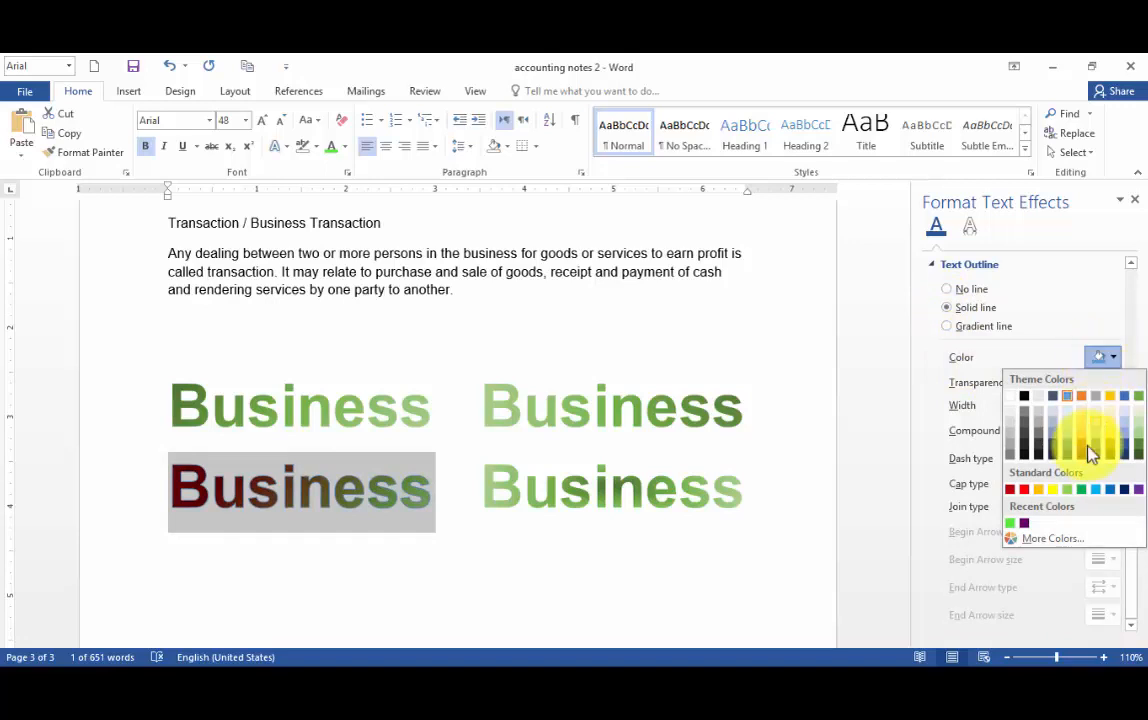
left_click(1024, 489)
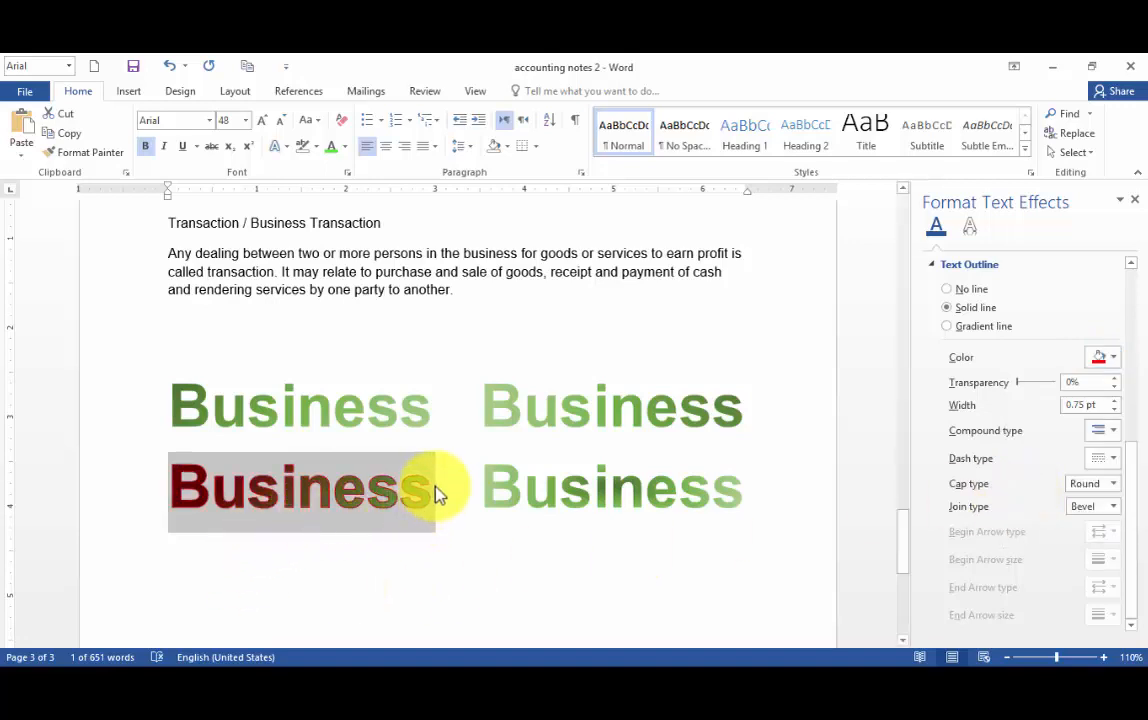
- Thicken the red text outline of the first "Business" on the lower line to 3.5 pt
left_click(1116, 401)
left_click(1116, 401)
left_click(1116, 401)
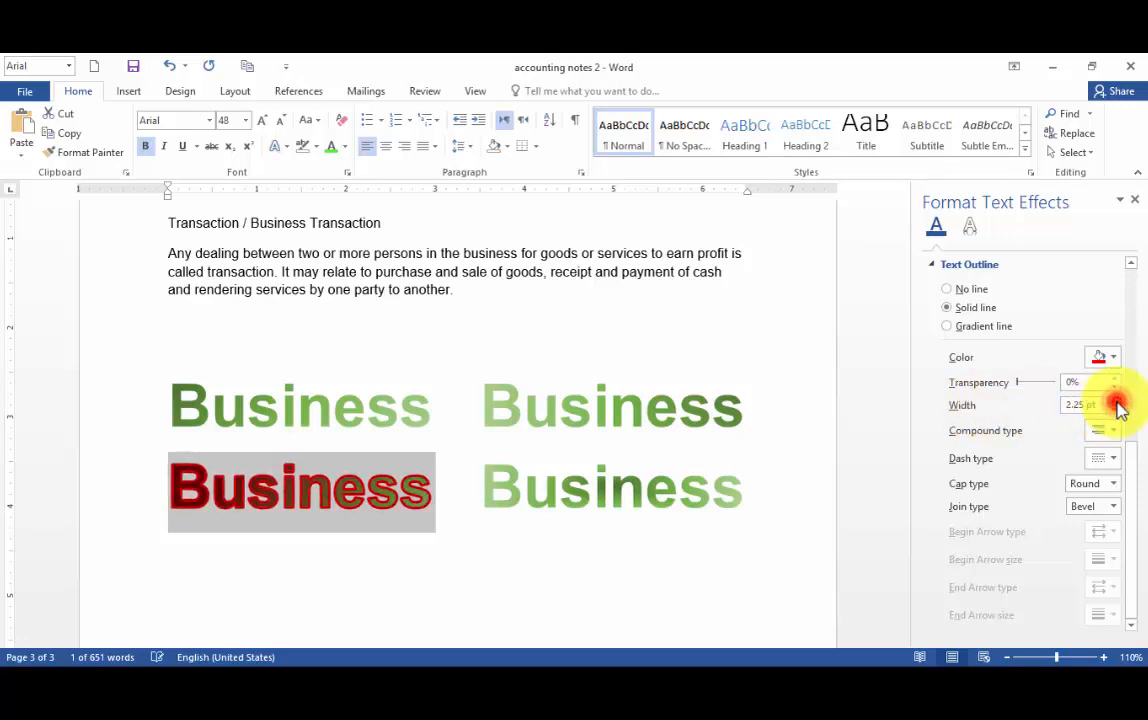
left_click(1116, 401)
left_click(1116, 401)
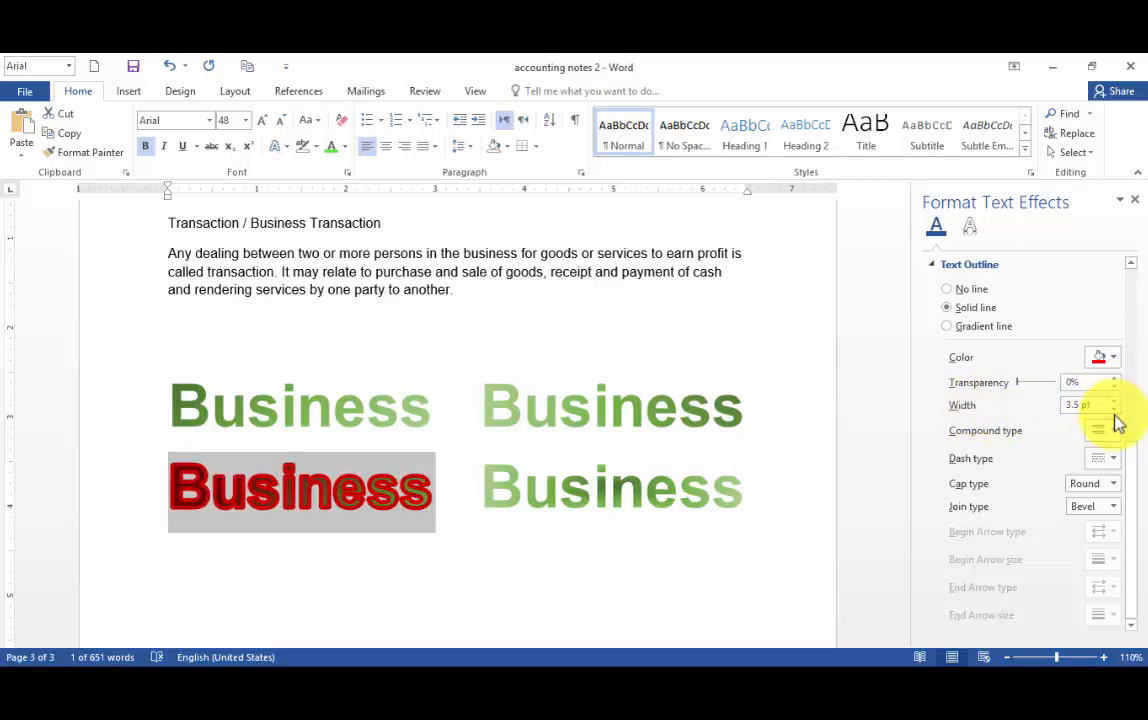
- Reduce the red outline width of the first "Business" on the lower line to 0.75 pt
left_click(1115, 410)
left_click(1115, 410)
left_click(1115, 410)
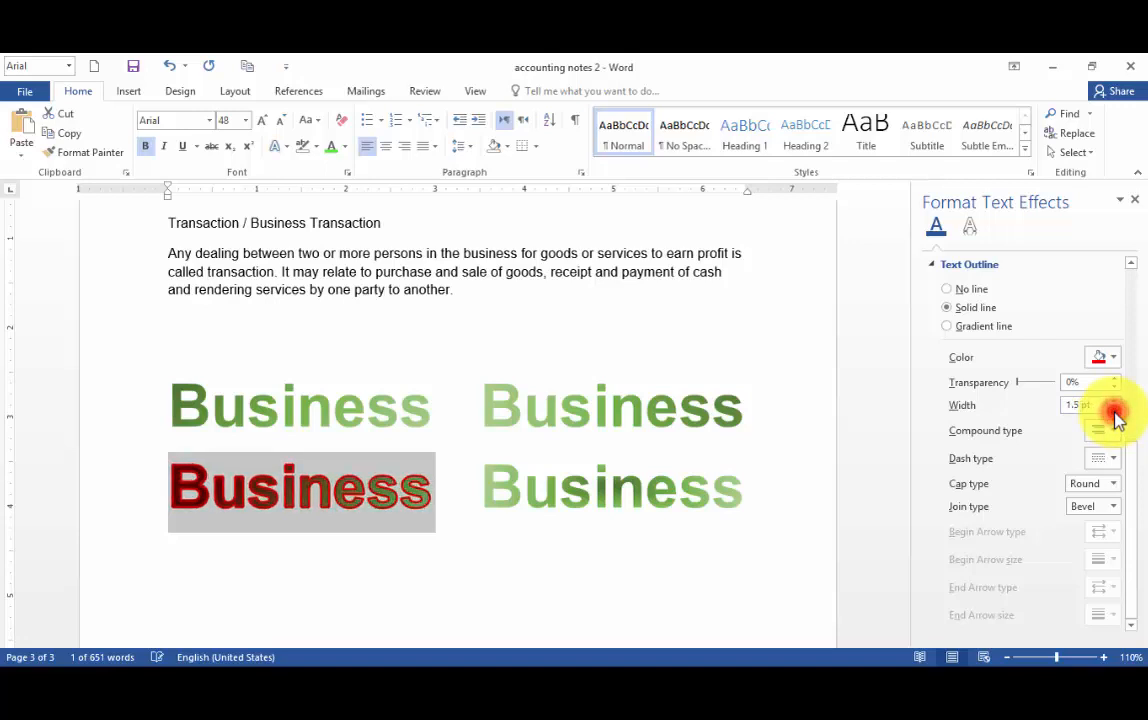
left_click(1115, 410)
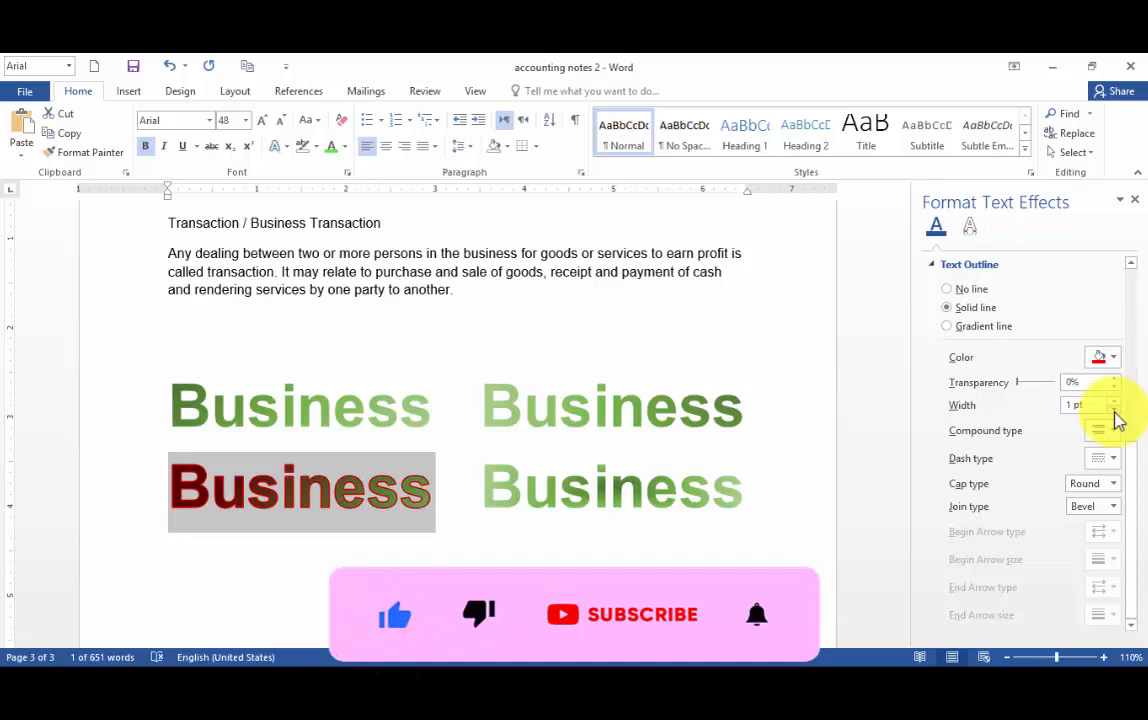
left_click(1114, 410)
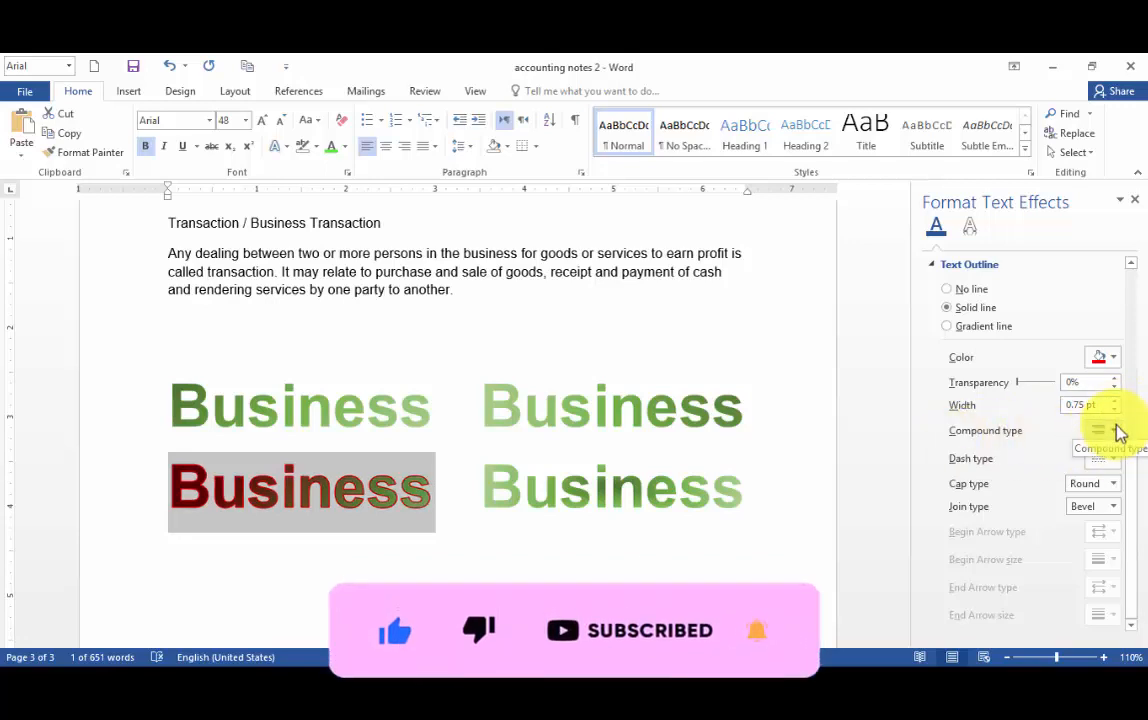
- Apply the third compound line style to the red outline of the first "Business" on the lower line
left_click(1115, 430)
left_click(1113, 456)
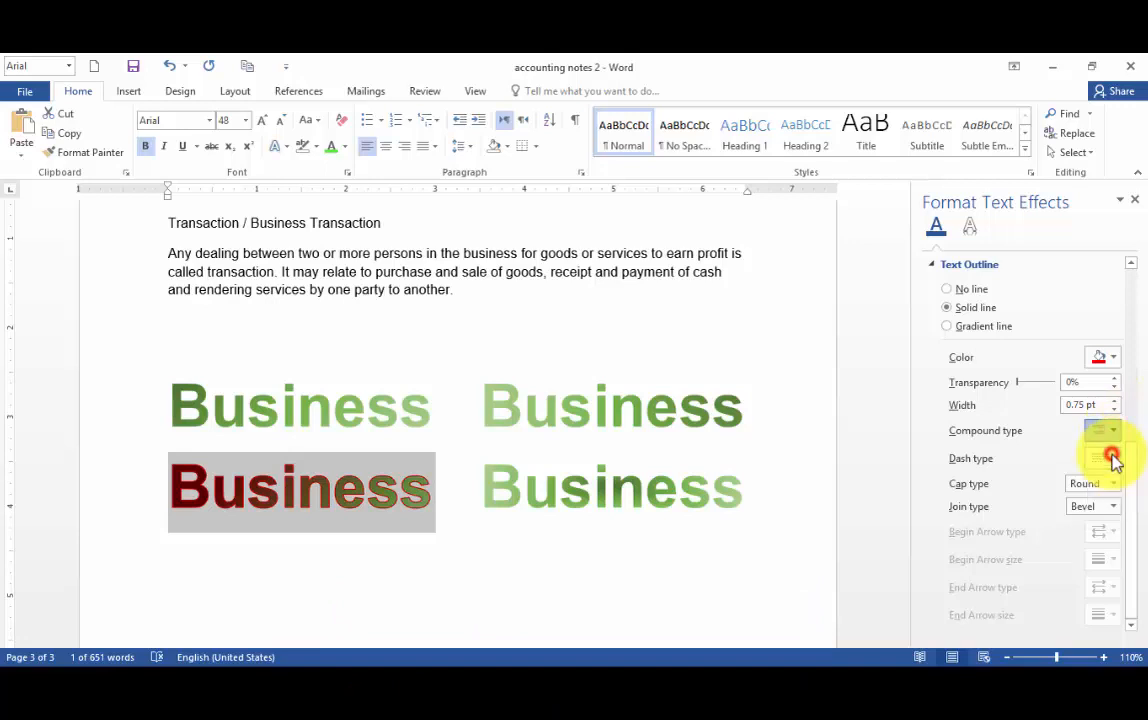
left_click(1113, 430)
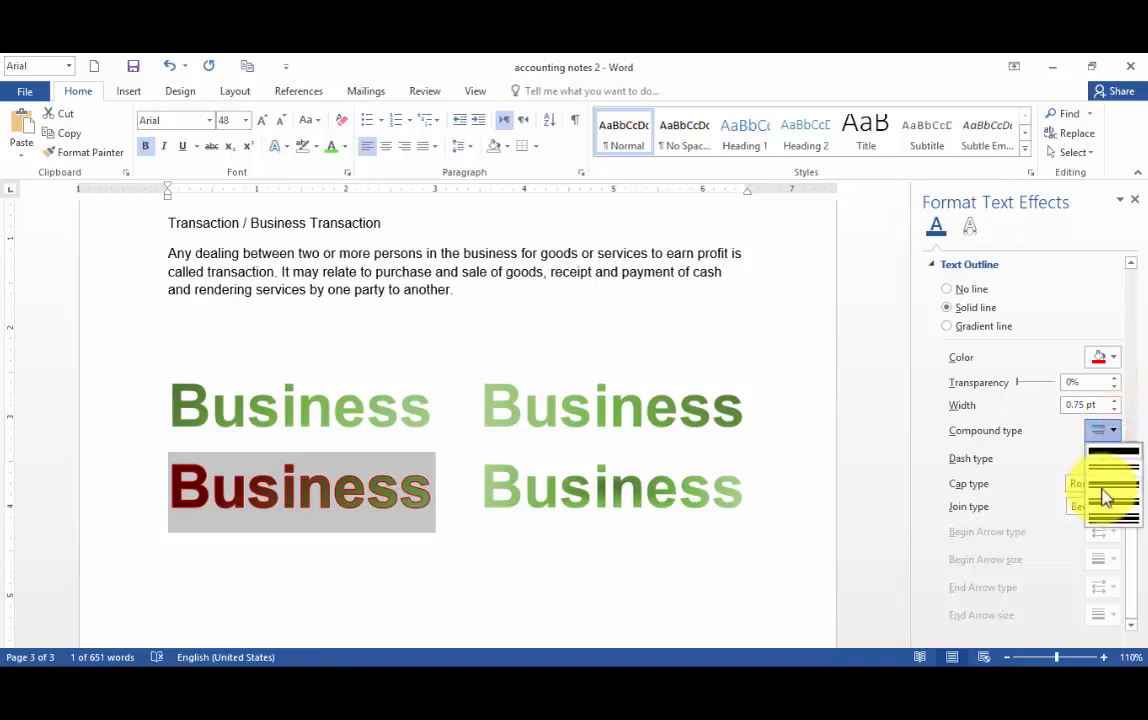
left_click(1102, 485)
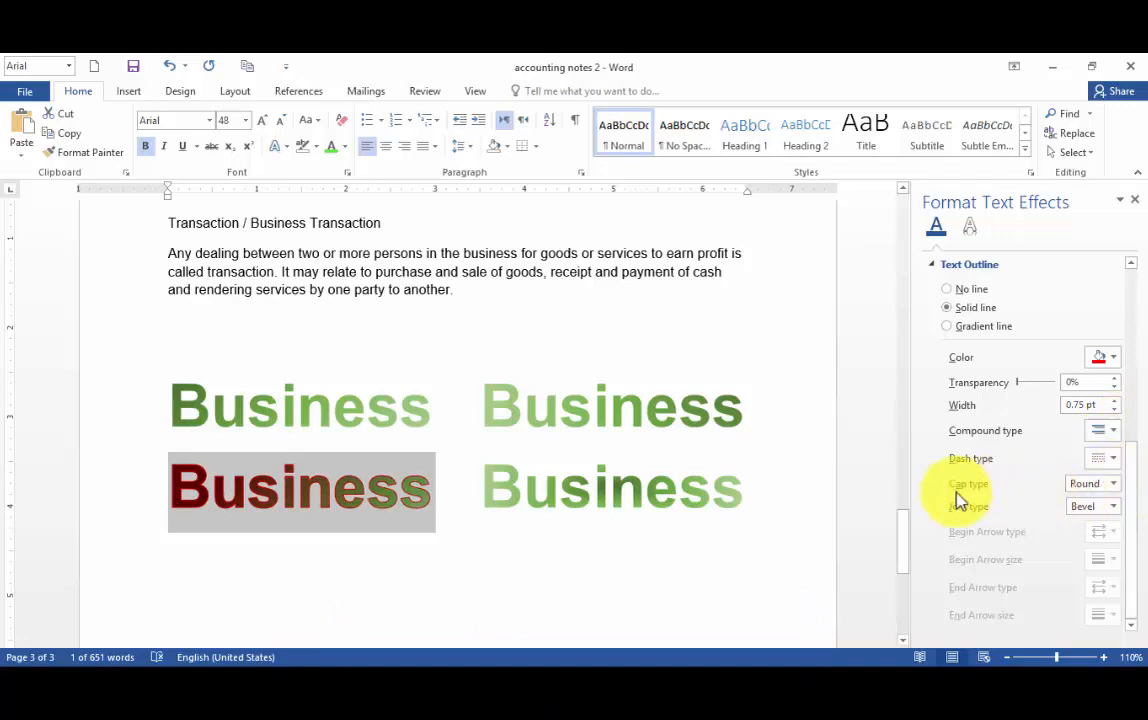
- Set the red outline's cap type to Flat and join type to Miter, and close the text effects settings
left_click(1113, 484)
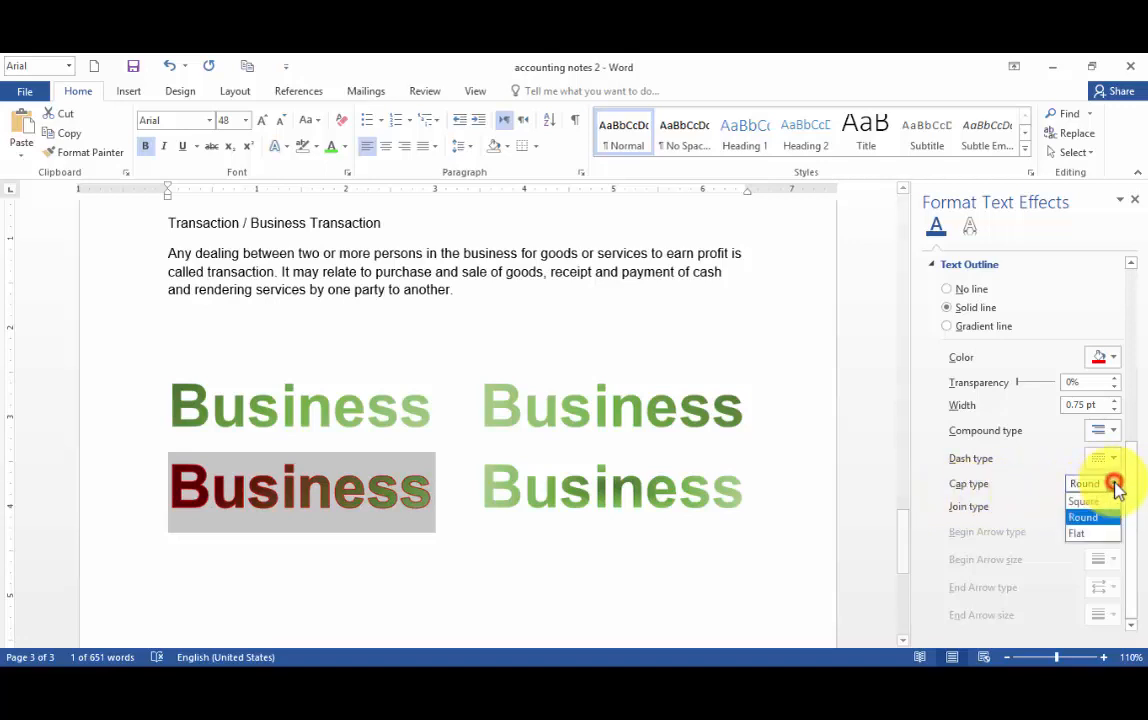
left_click(1080, 538)
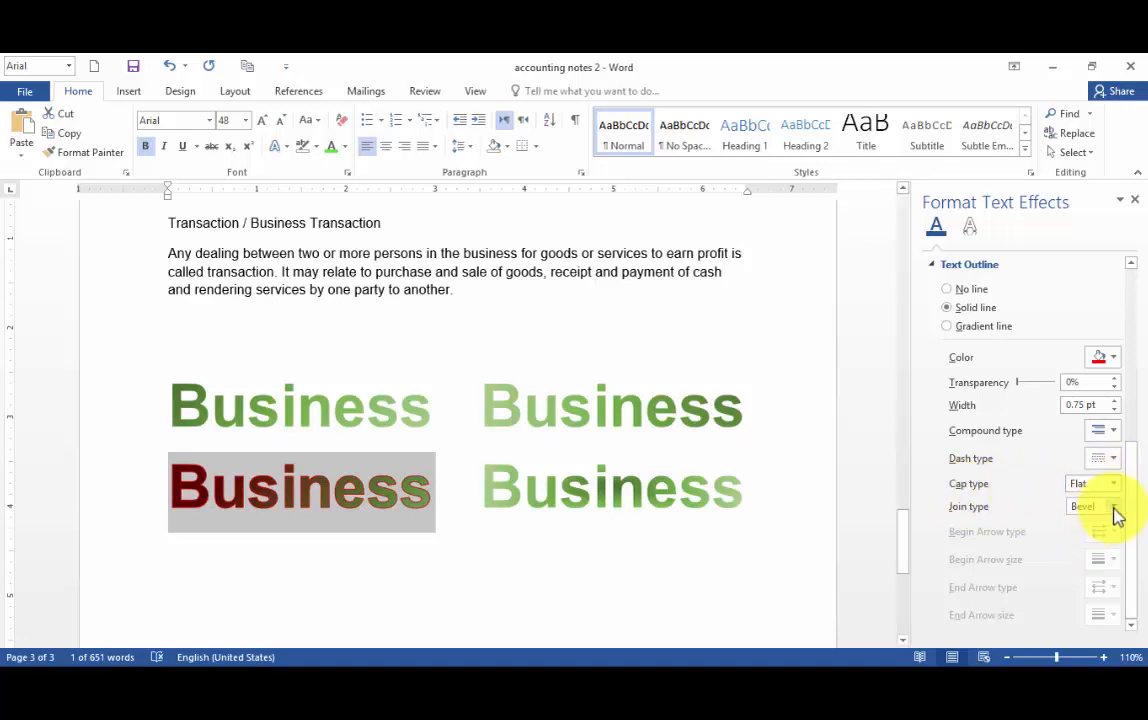
left_click(1113, 506)
left_click(1081, 557)
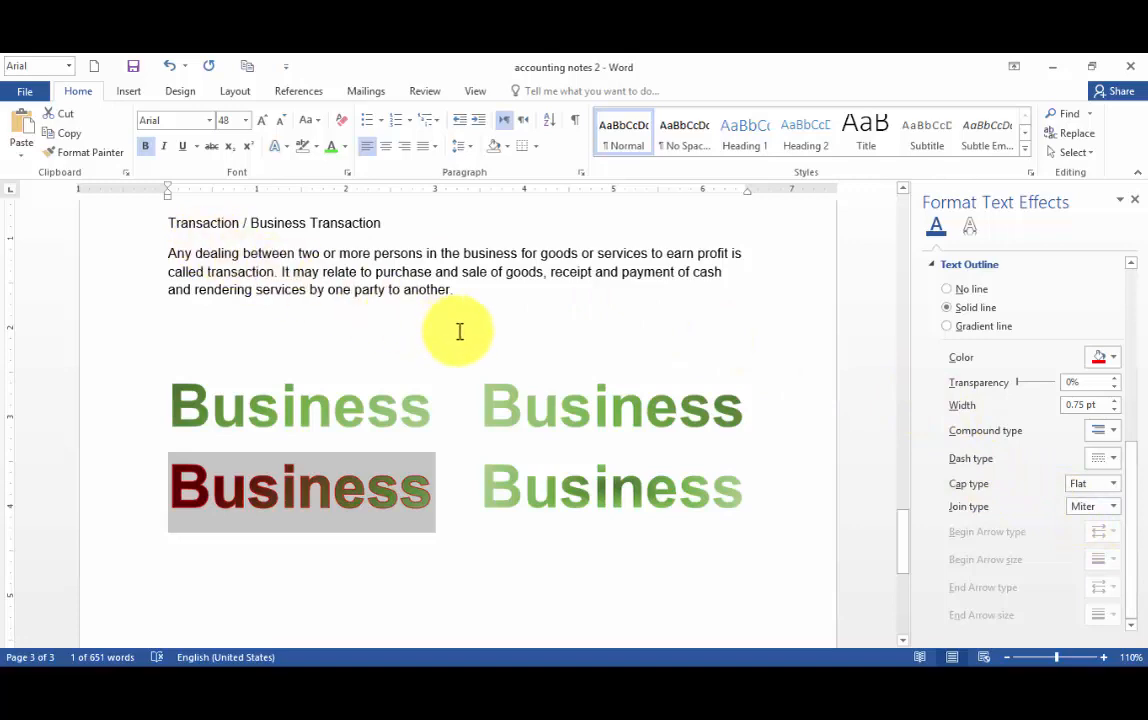
left_click(1133, 205)
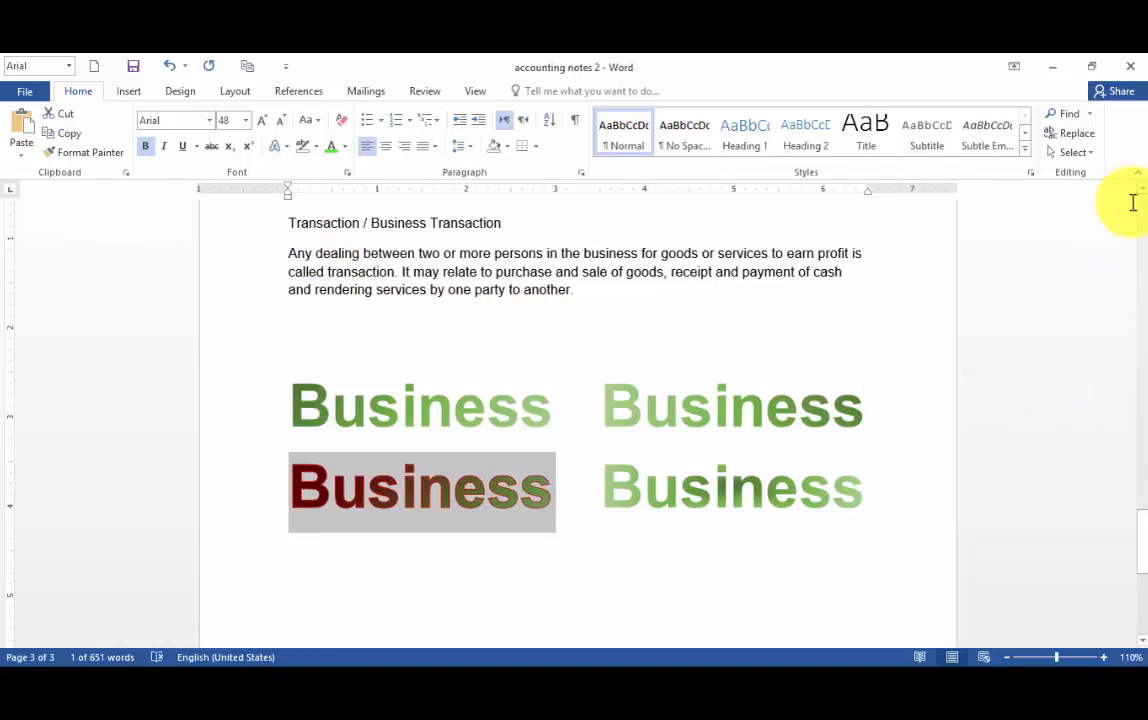
- Return to the first page of the accounting notes and save the document
scroll(433, 366, "up", 5)
scroll(440, 386, "up", 15)
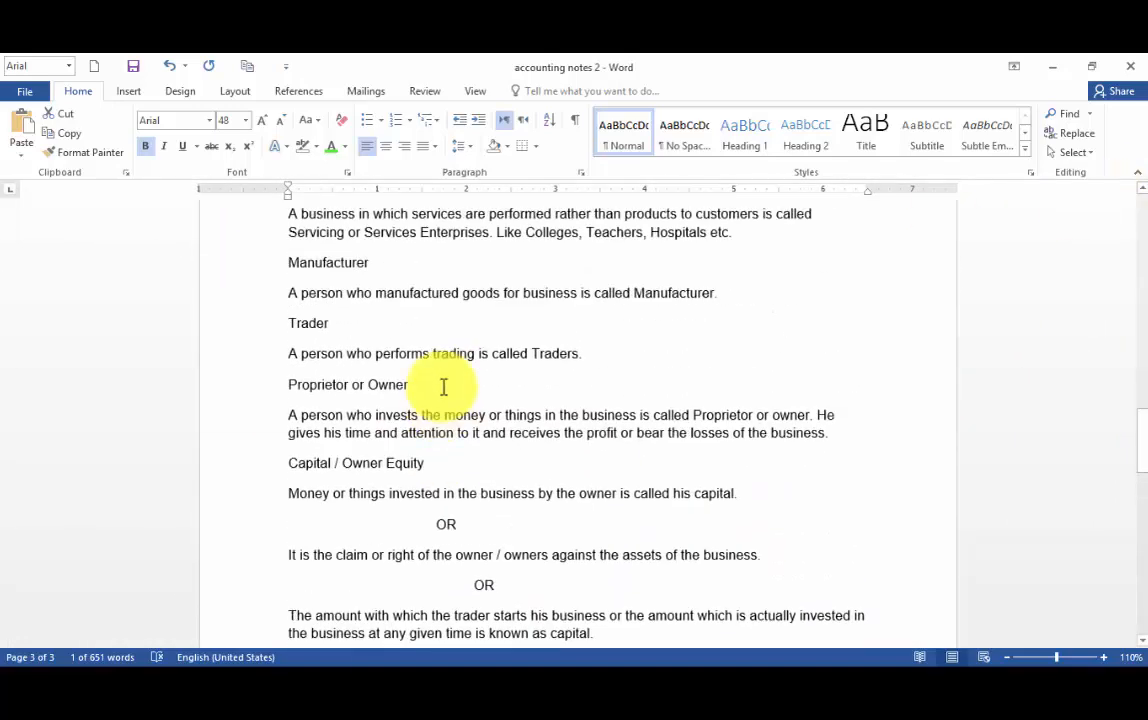
scroll(452, 390, "up", 3)
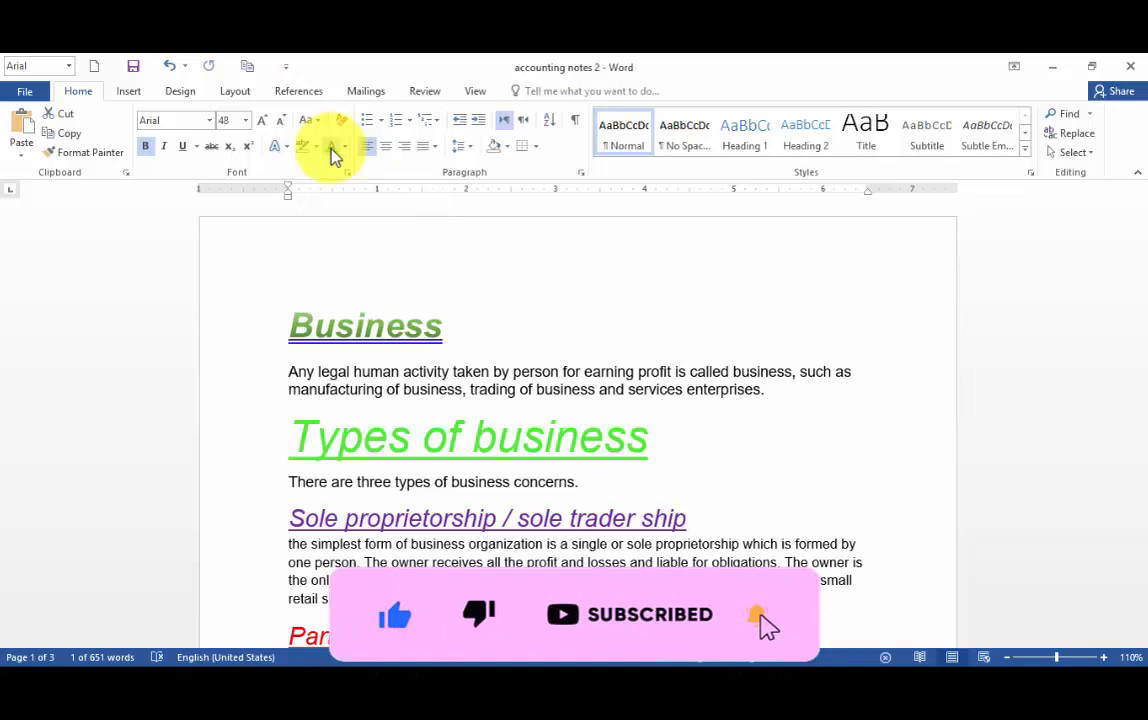
left_click(136, 70)
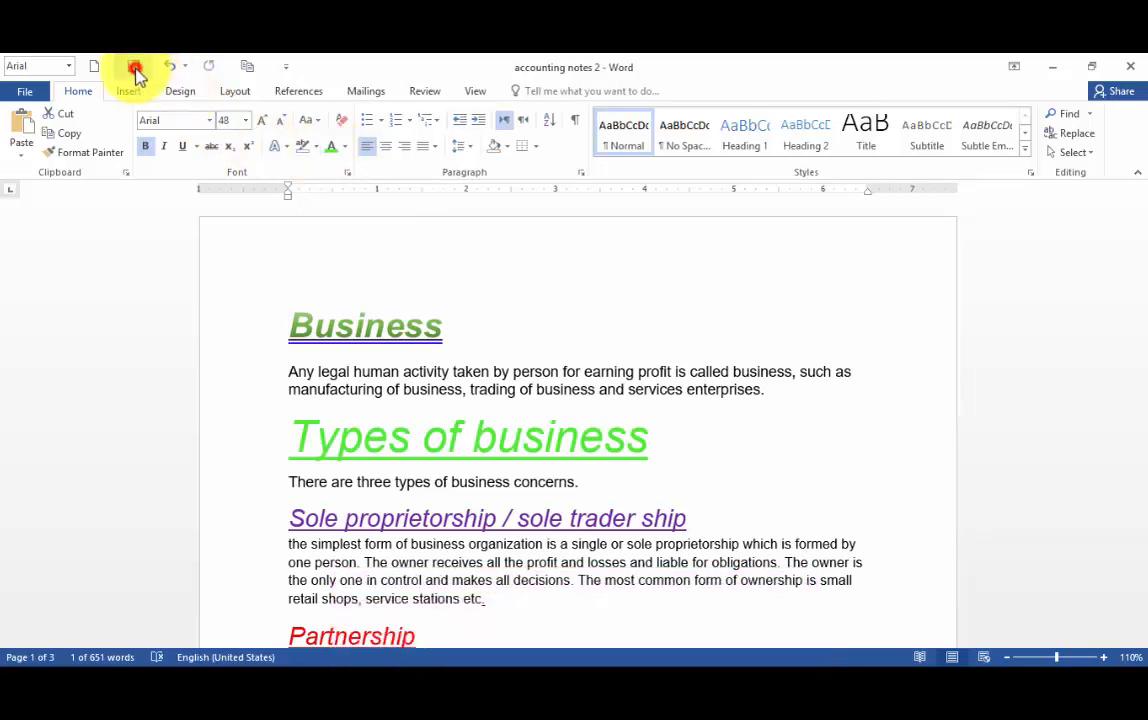